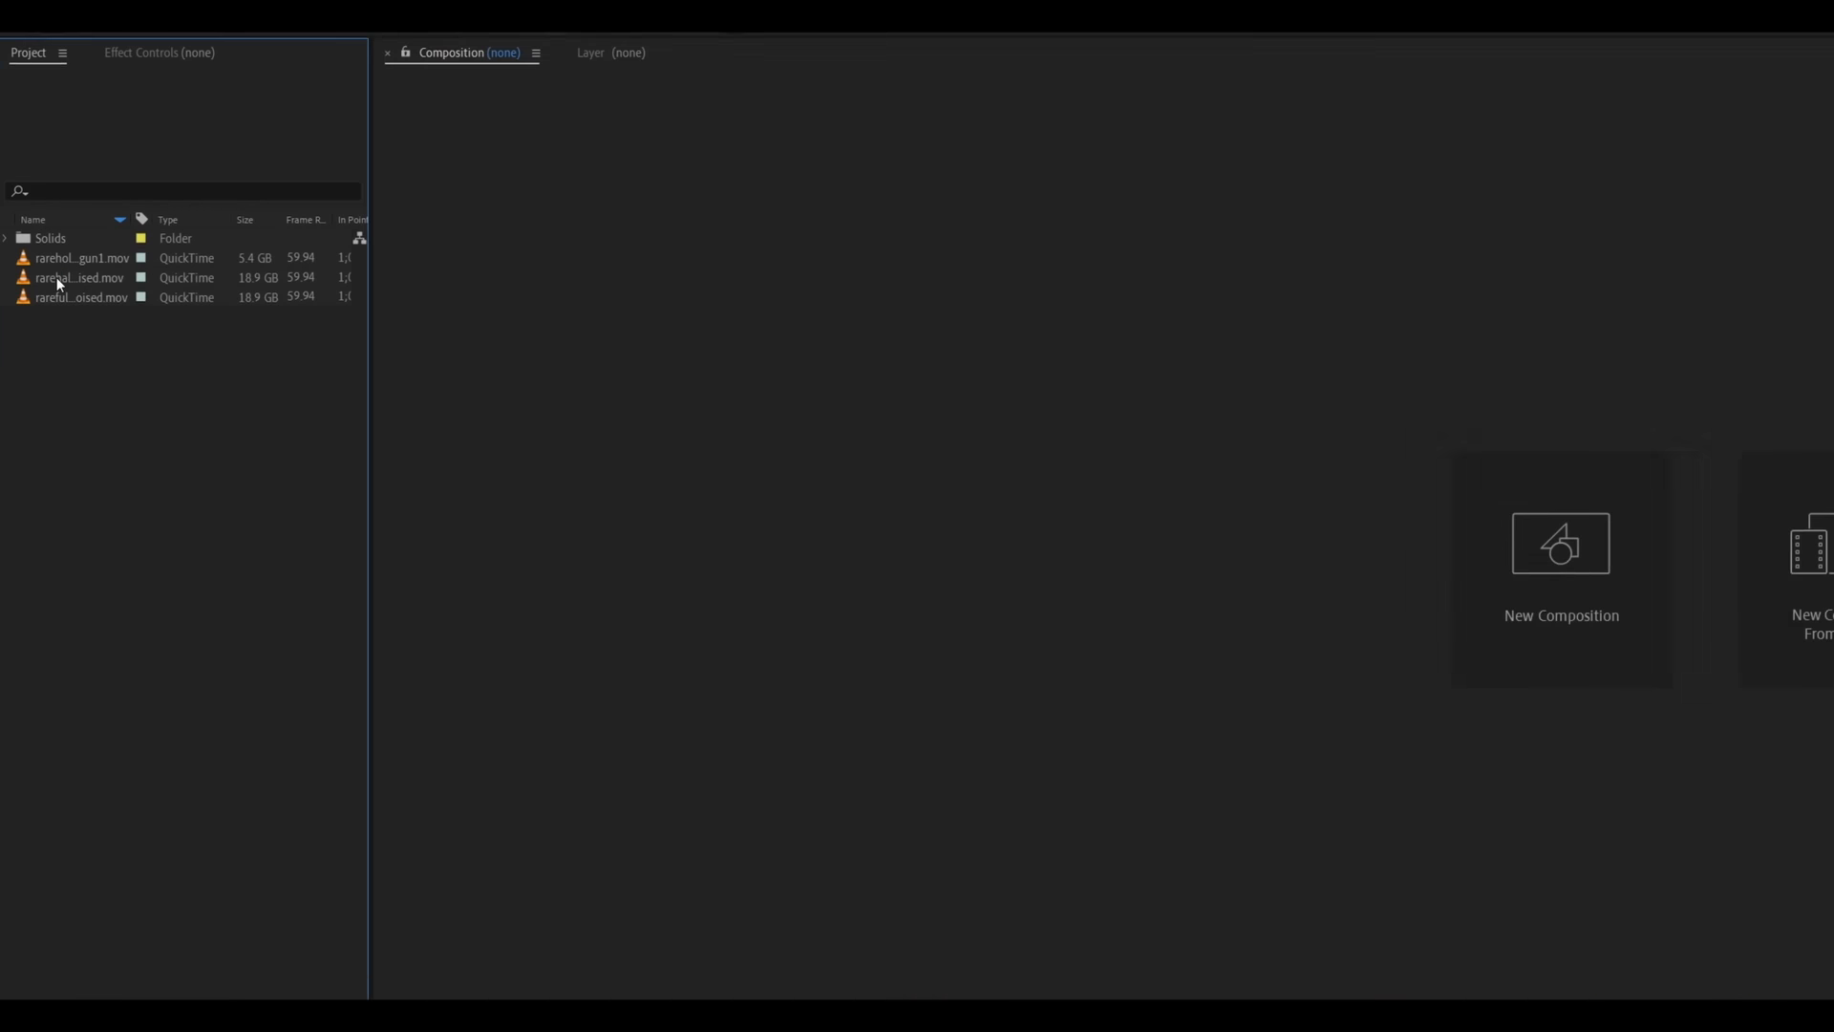
- Create a new composition from the rarehalfbodydenoised.mov clip and adjust the viewer zoom
drag(55, 277, 109, 1031)
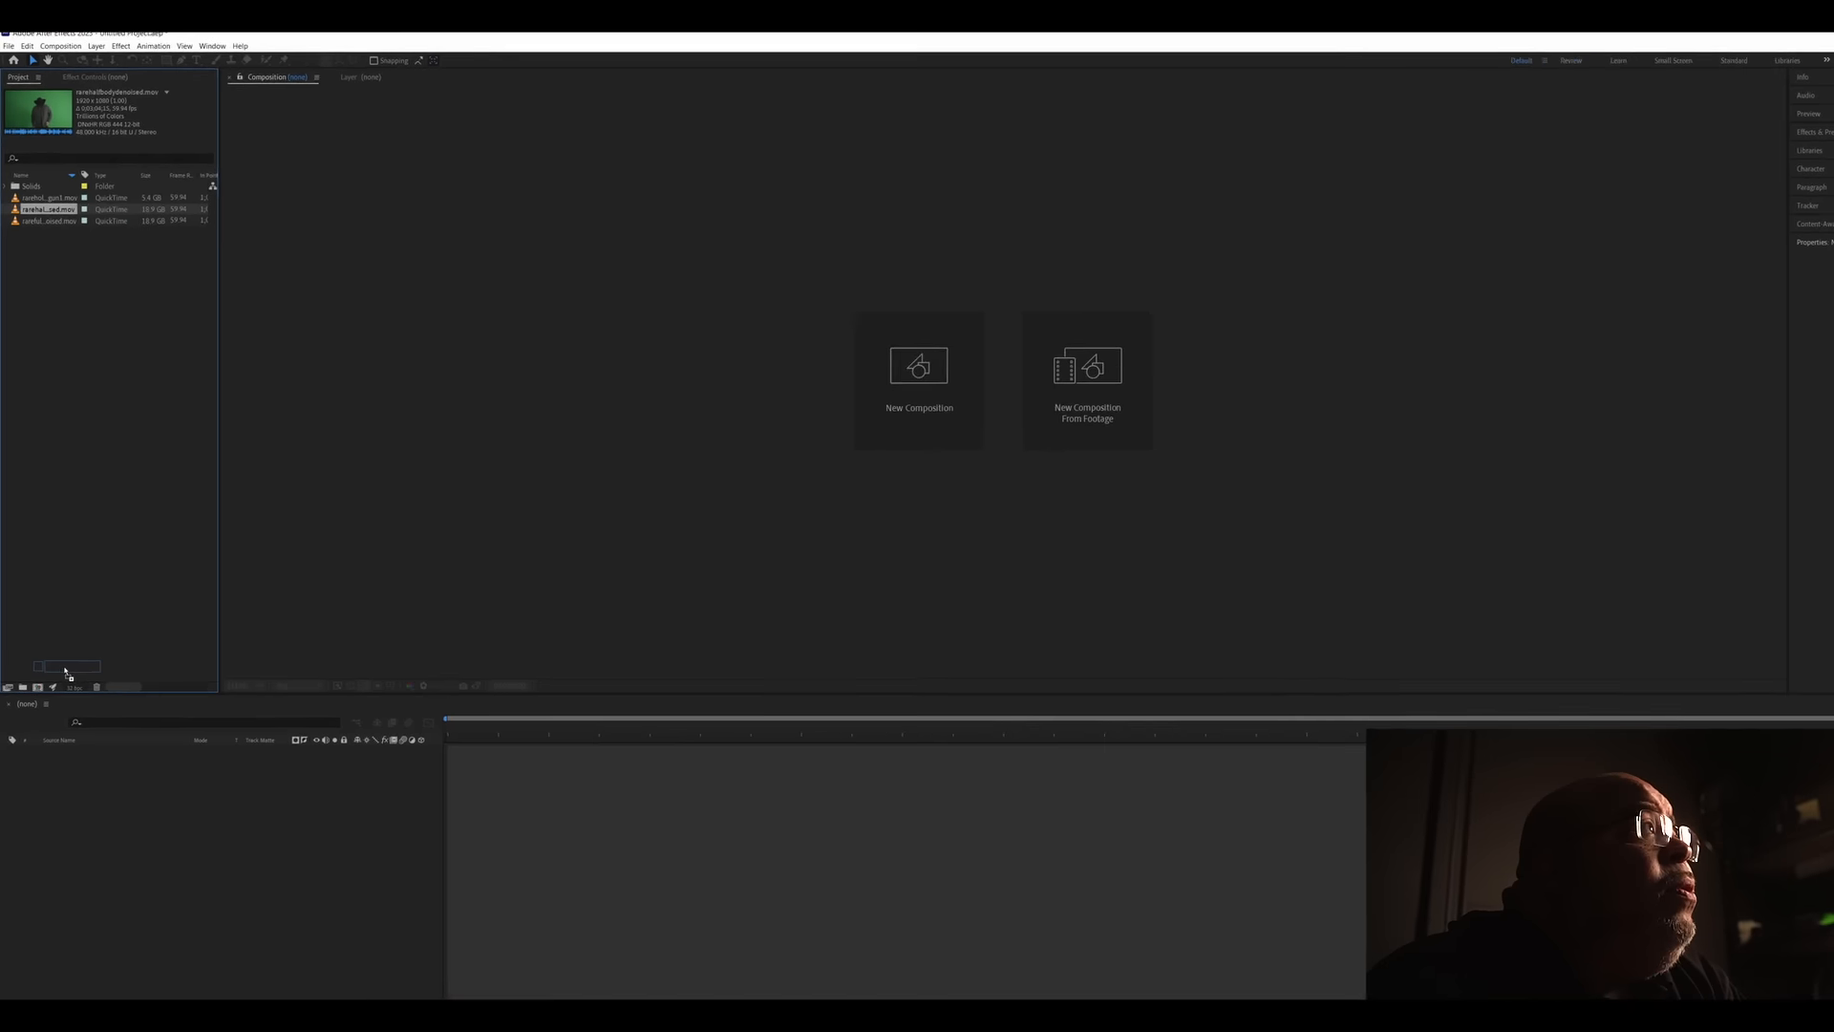
drag(65, 672, 36, 646)
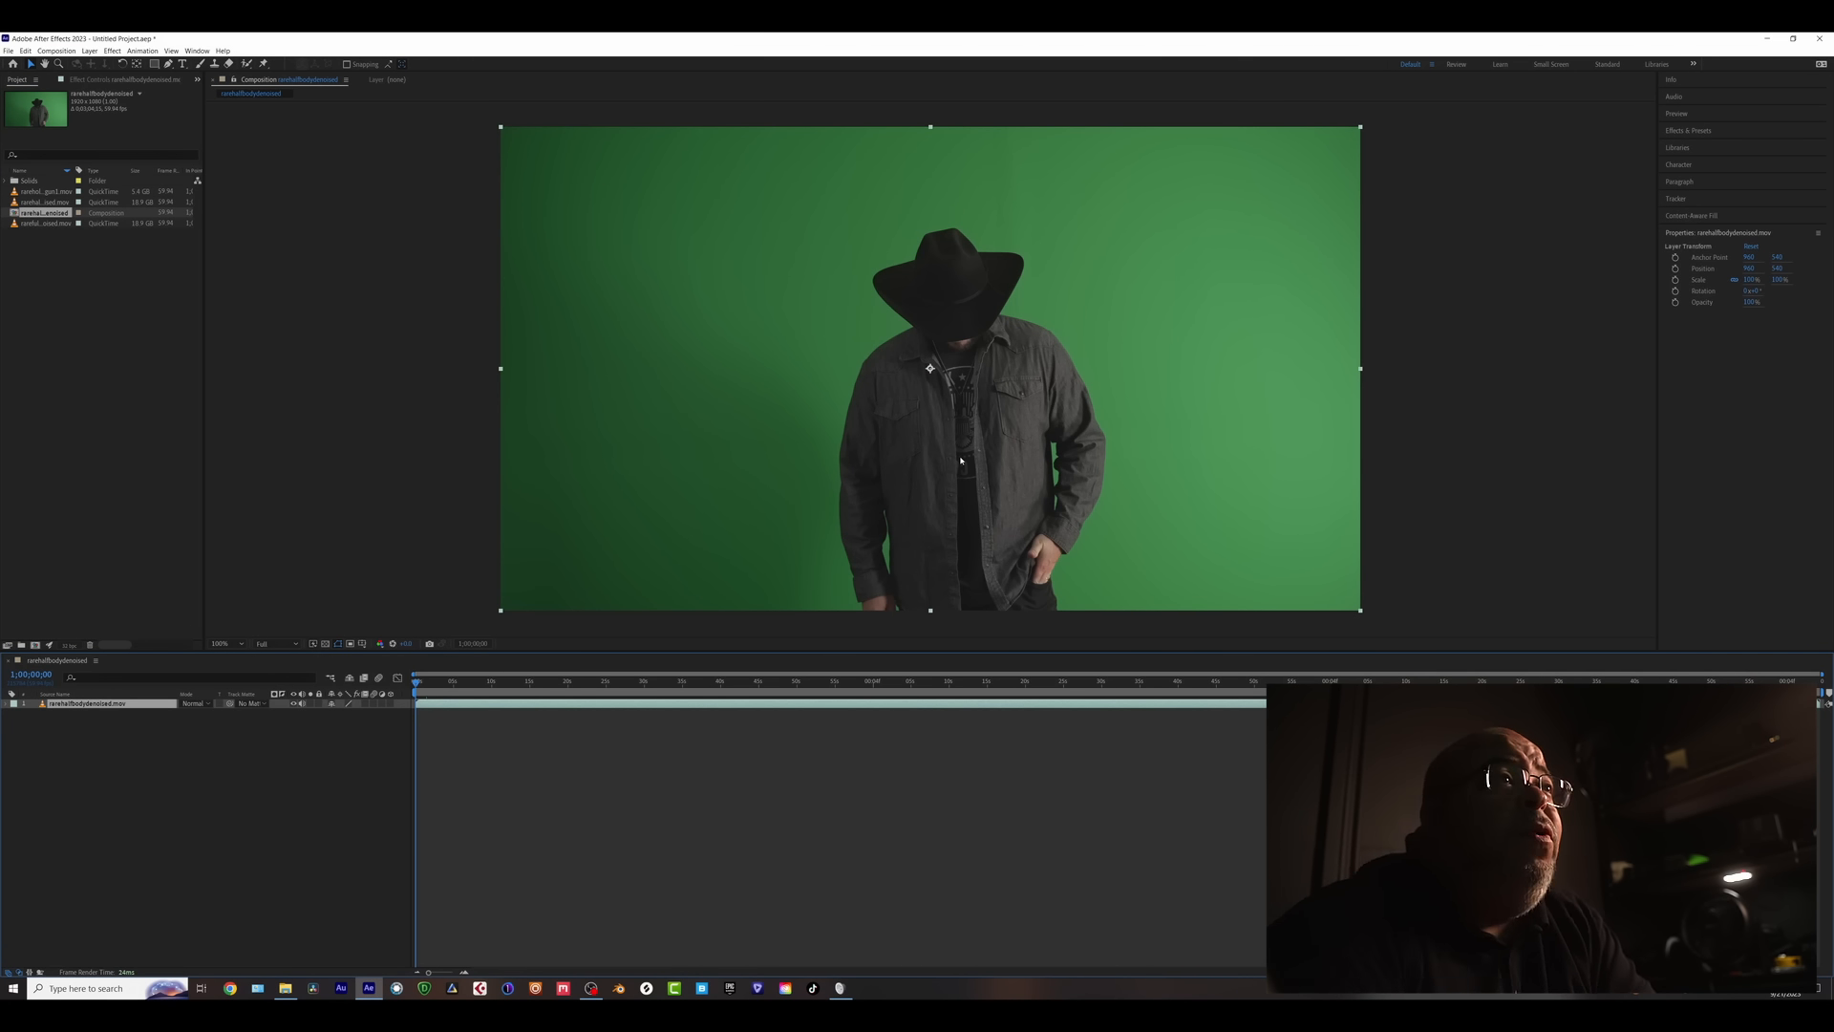
key(comma)
key(period)
key(period)
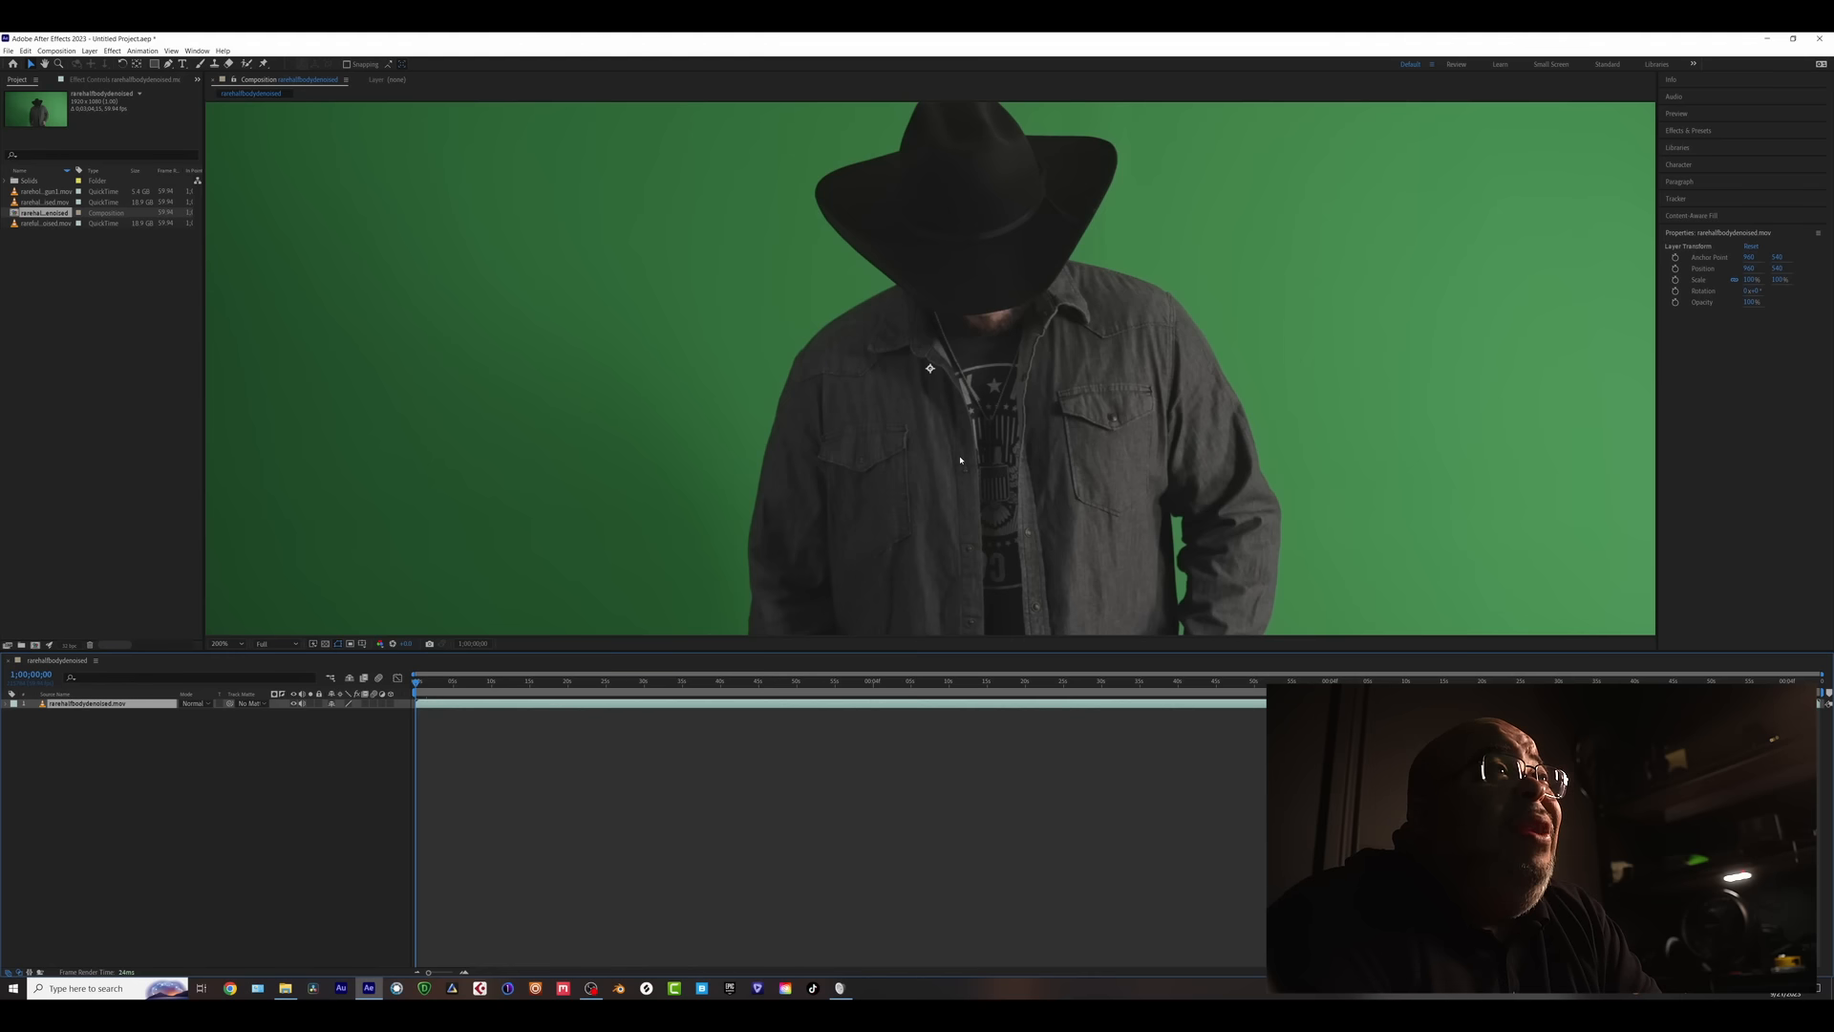
key(comma)
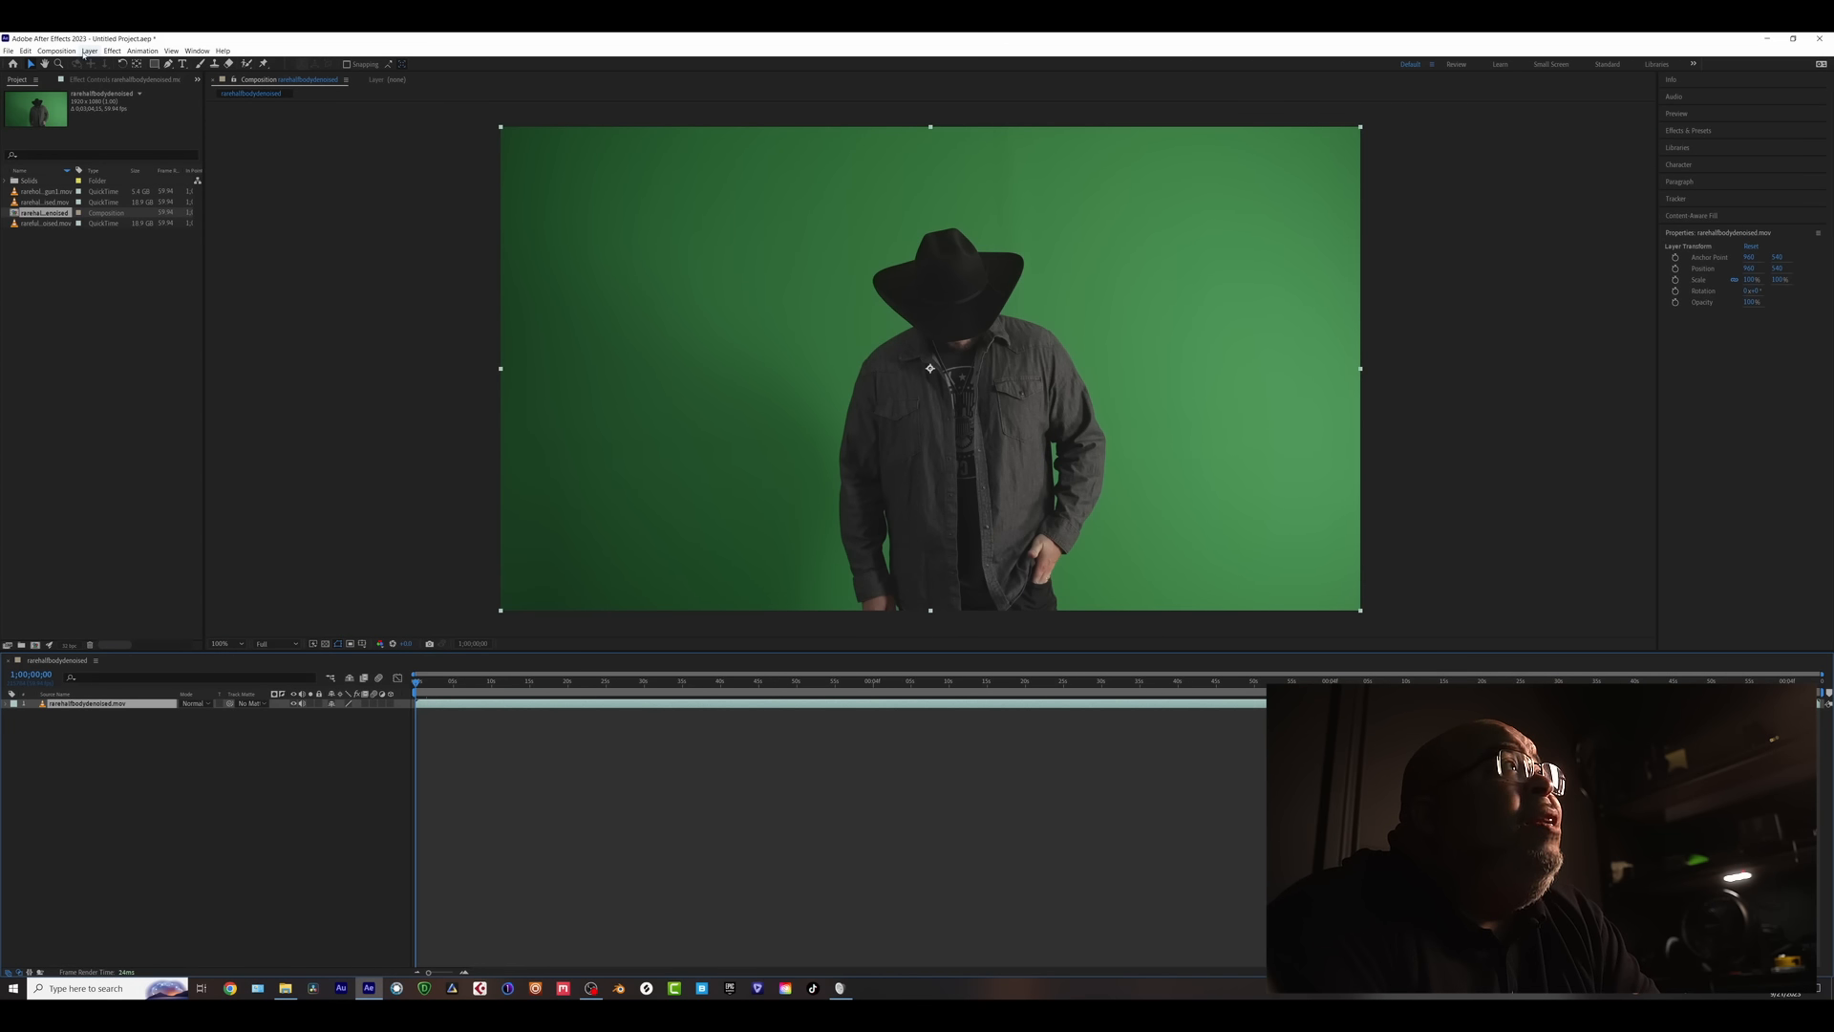
- Review the Composition Settings and close them without changes
click(55, 50)
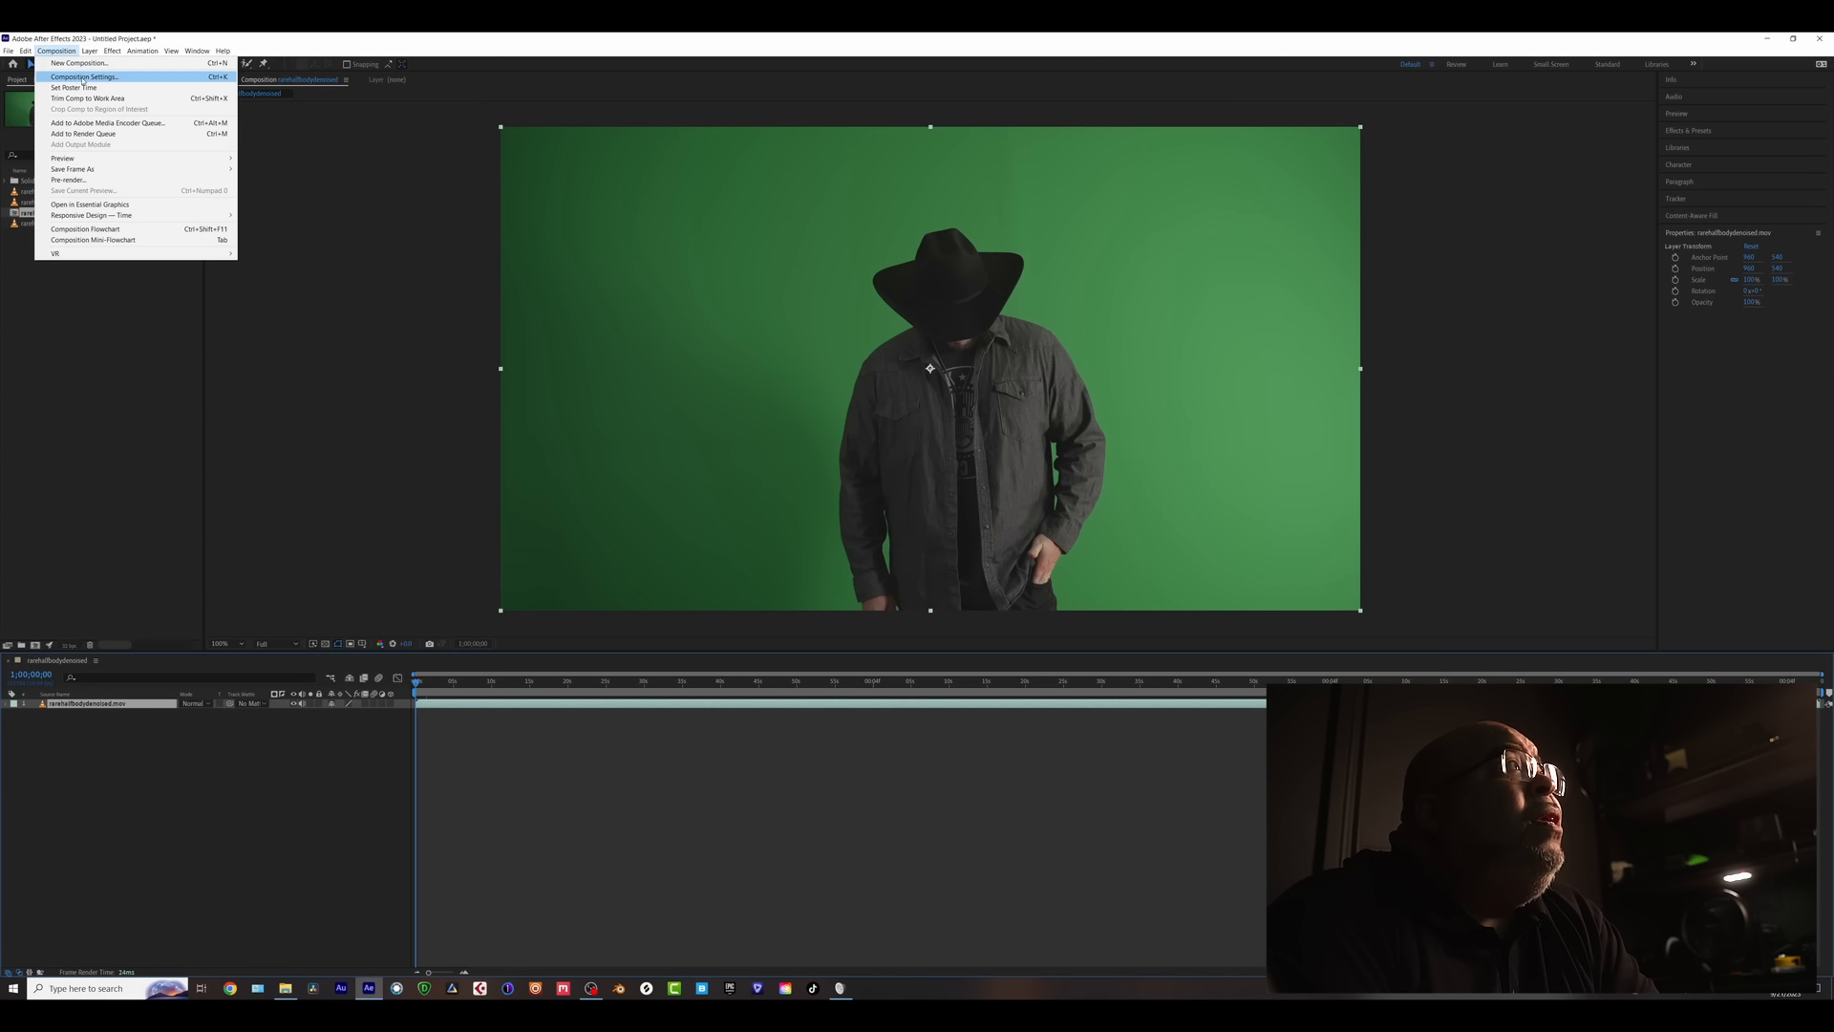
click(84, 78)
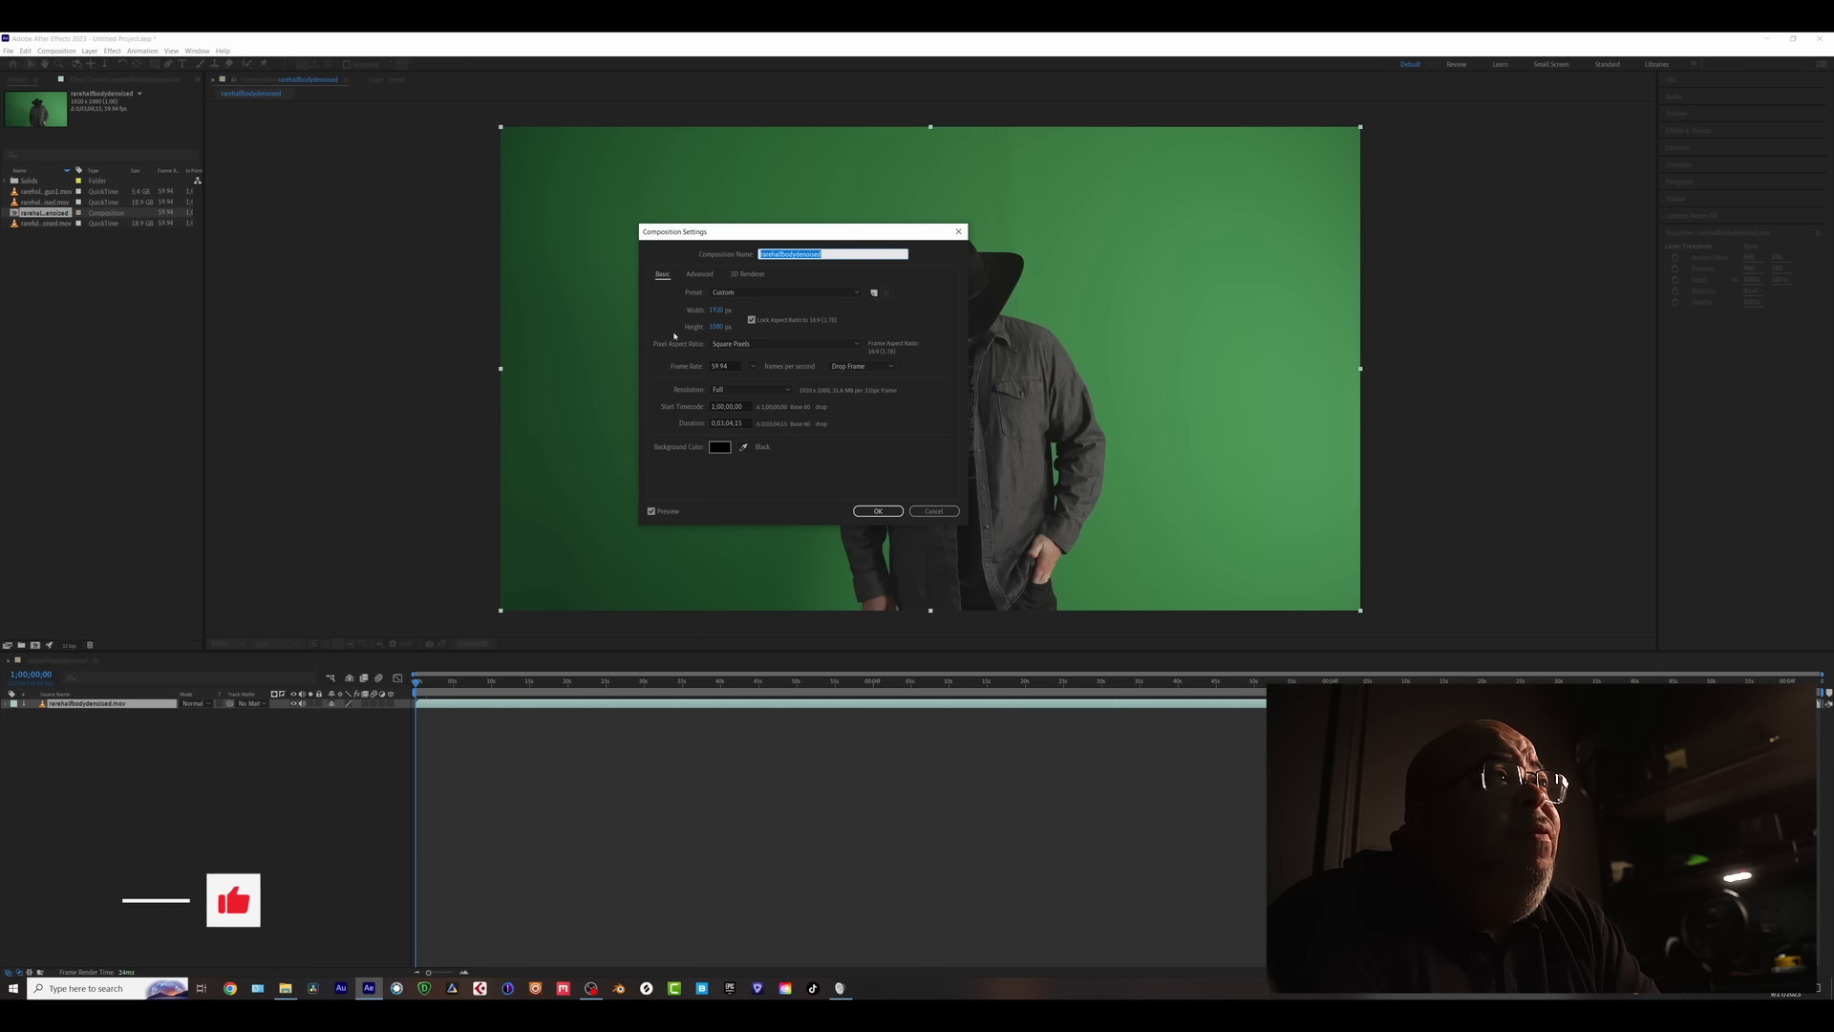
click(944, 511)
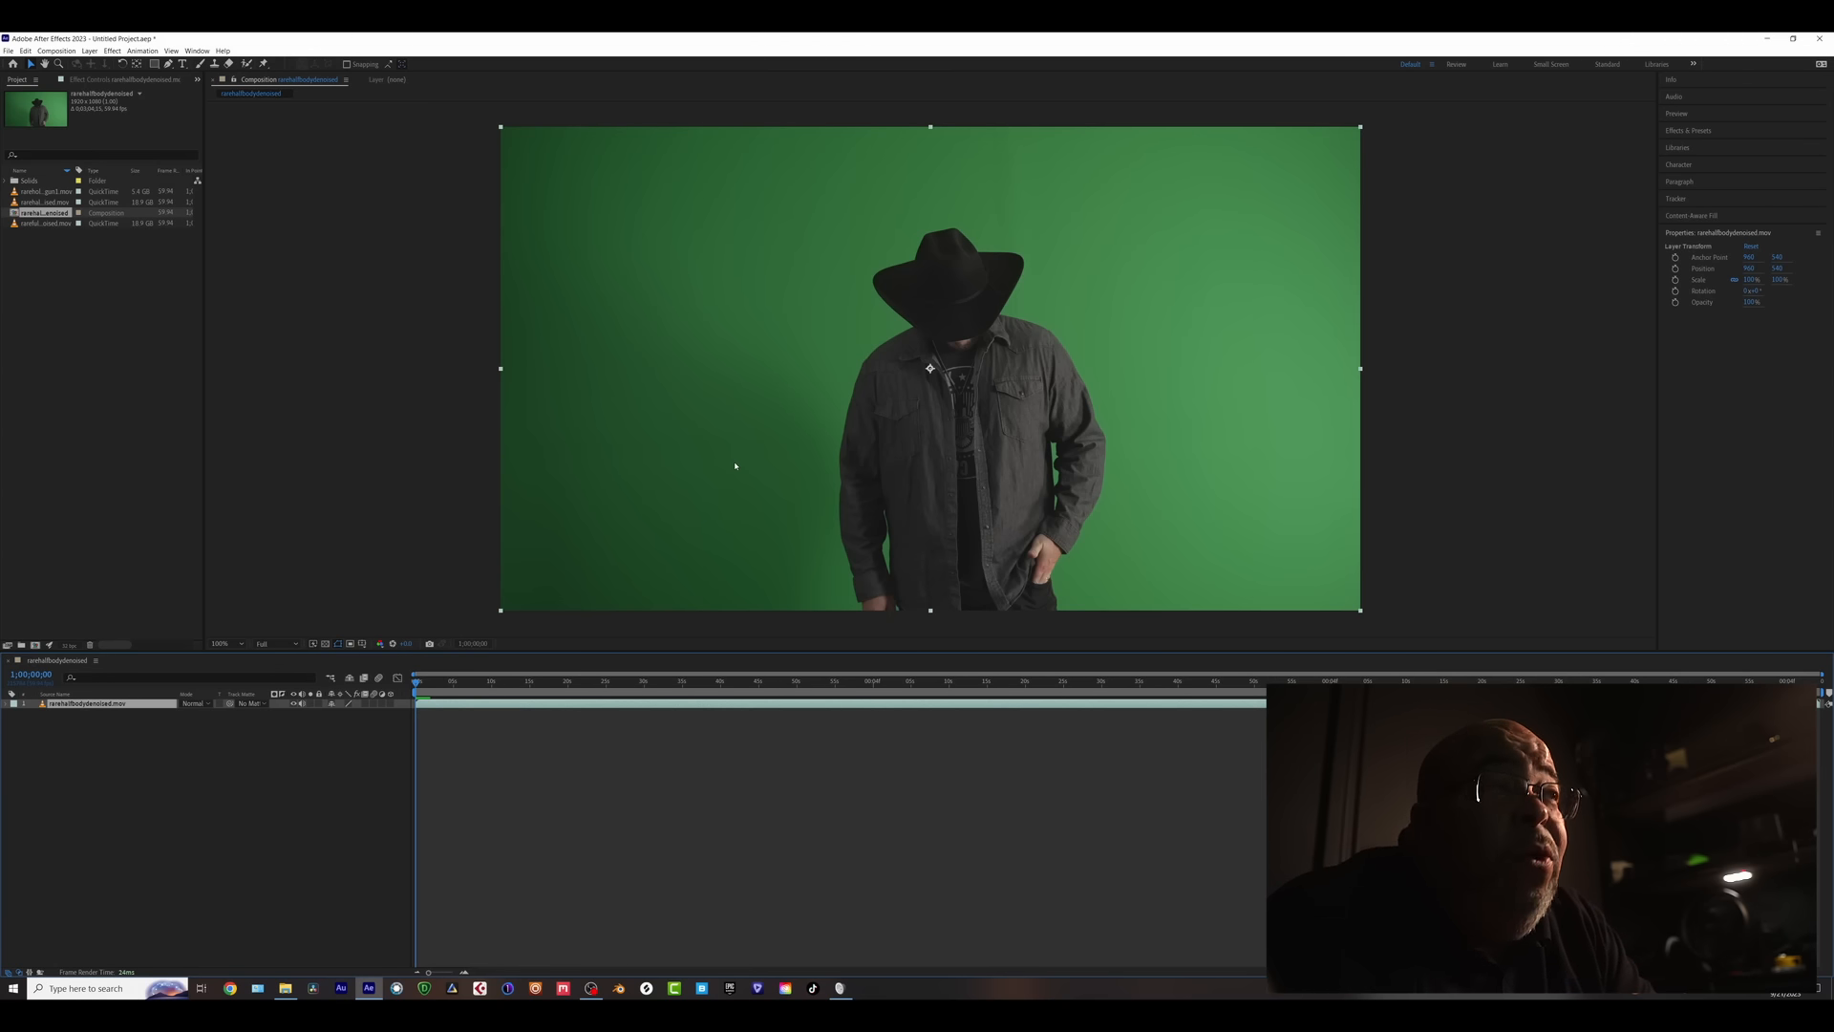
mouse_move(428, 684)
mouse_down()
mouse_move(558, 679)
mouse_move(409, 686)
mouse_up()
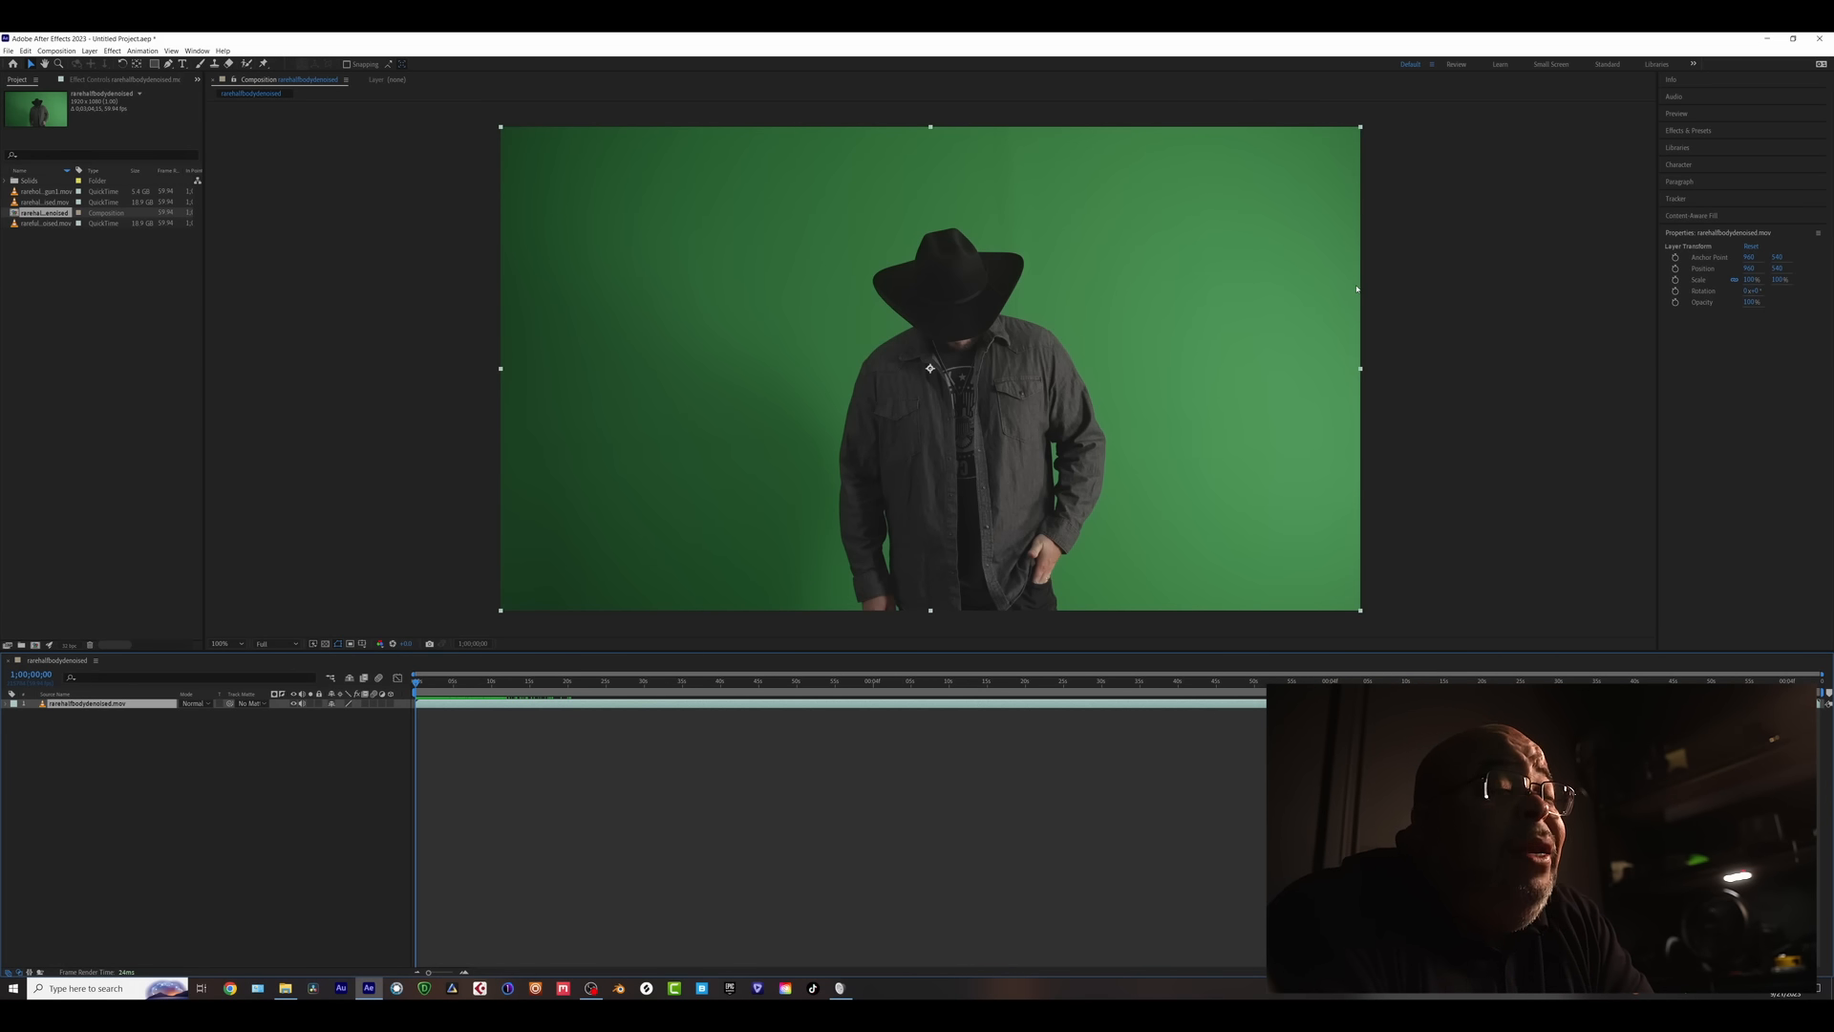
- Apply Keying > Keylight (1.2) to the green-screen footage layer
click(113, 51)
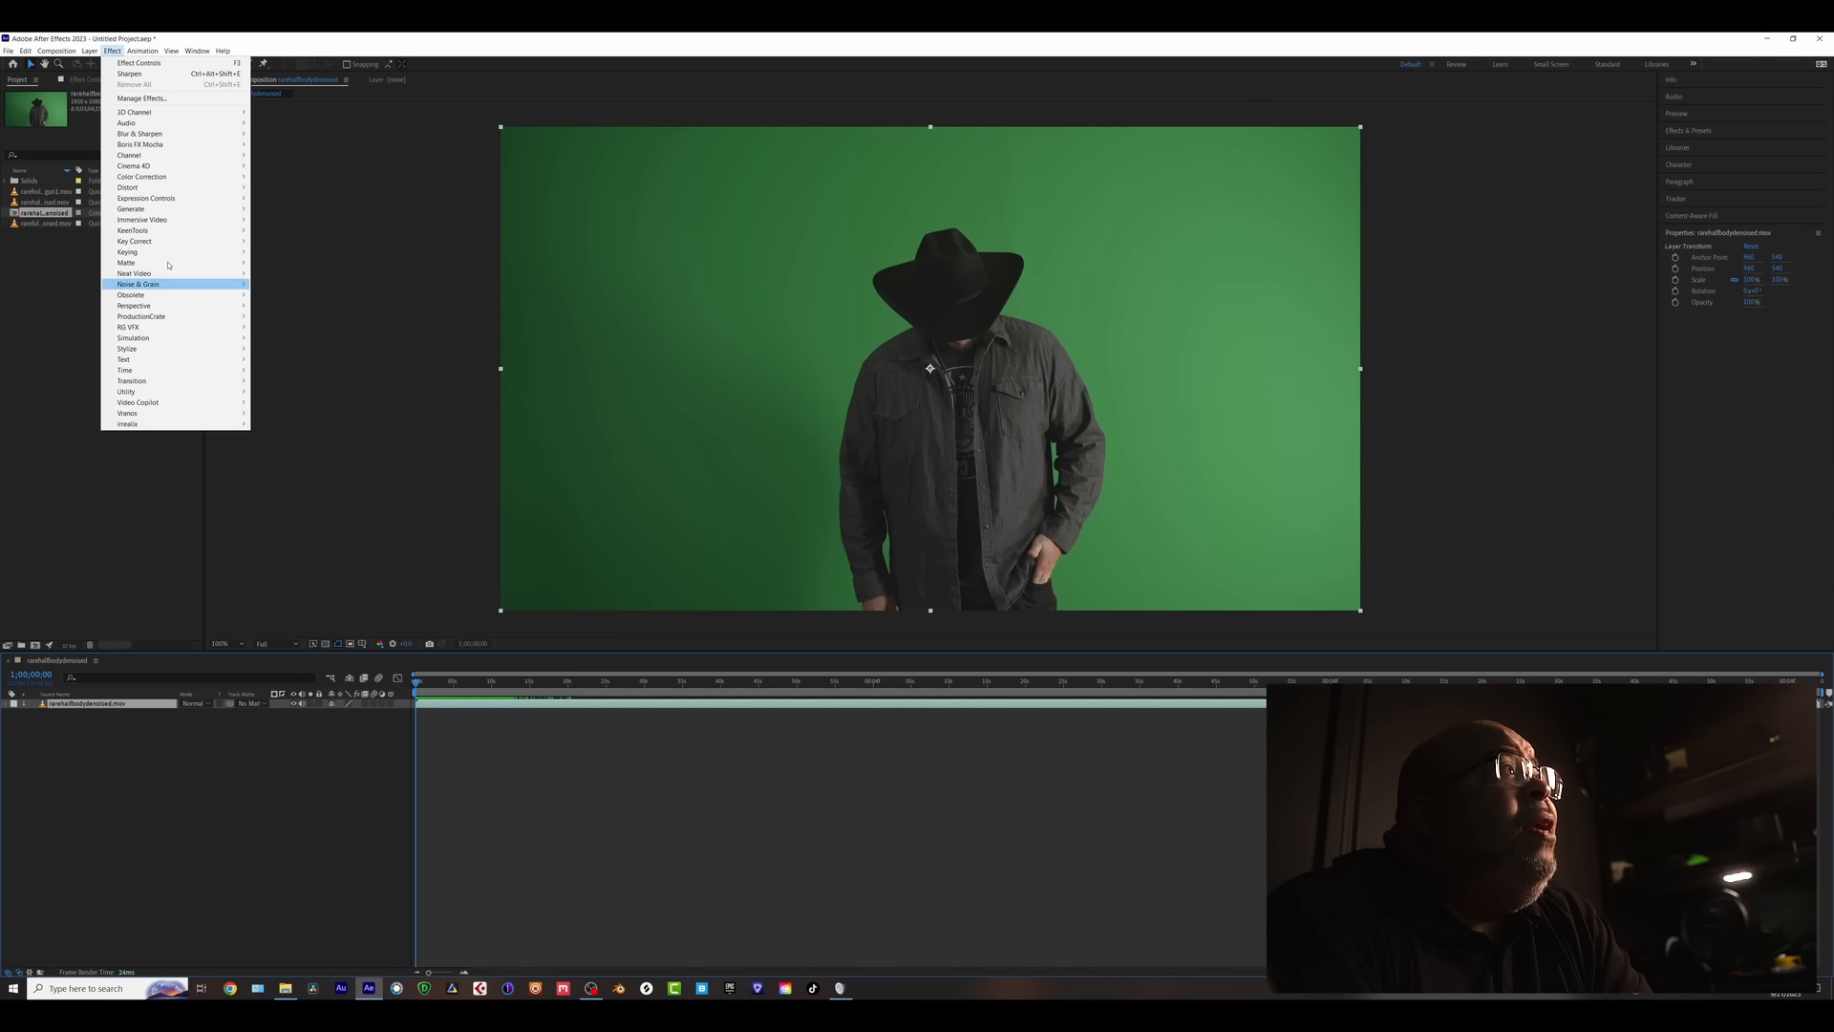
mouse_move(191, 251)
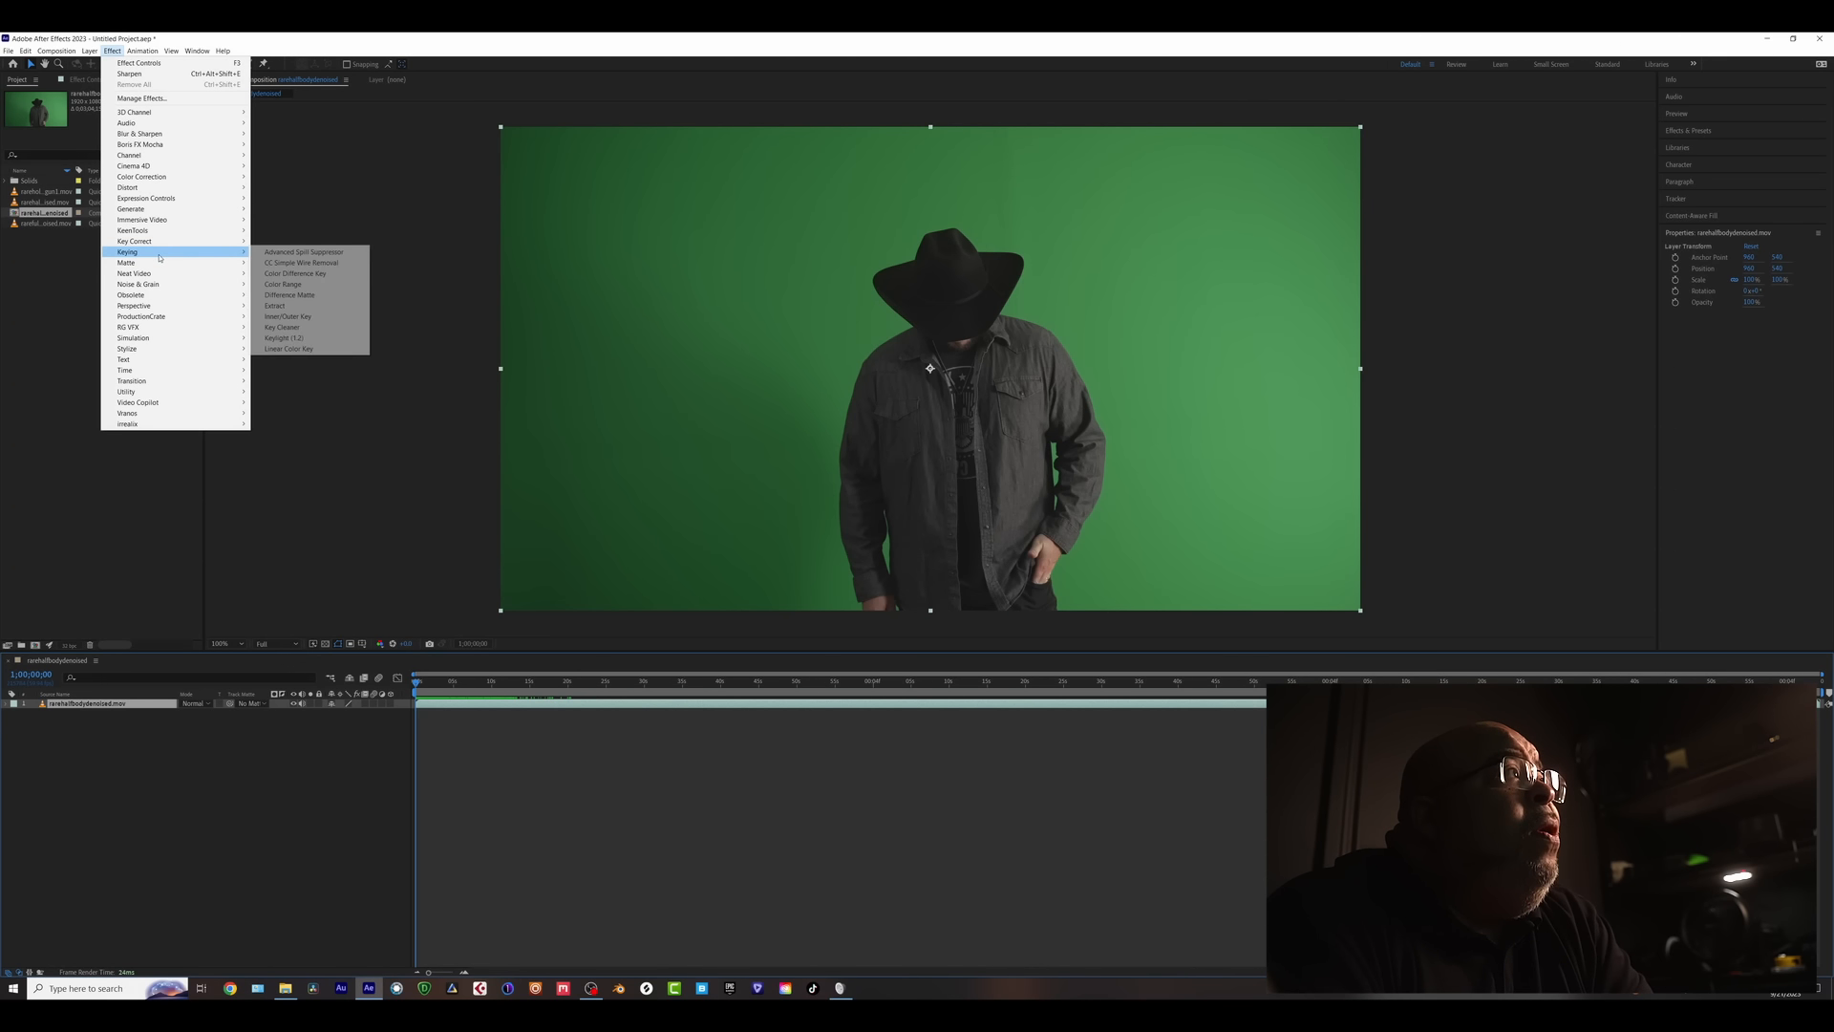
click(282, 338)
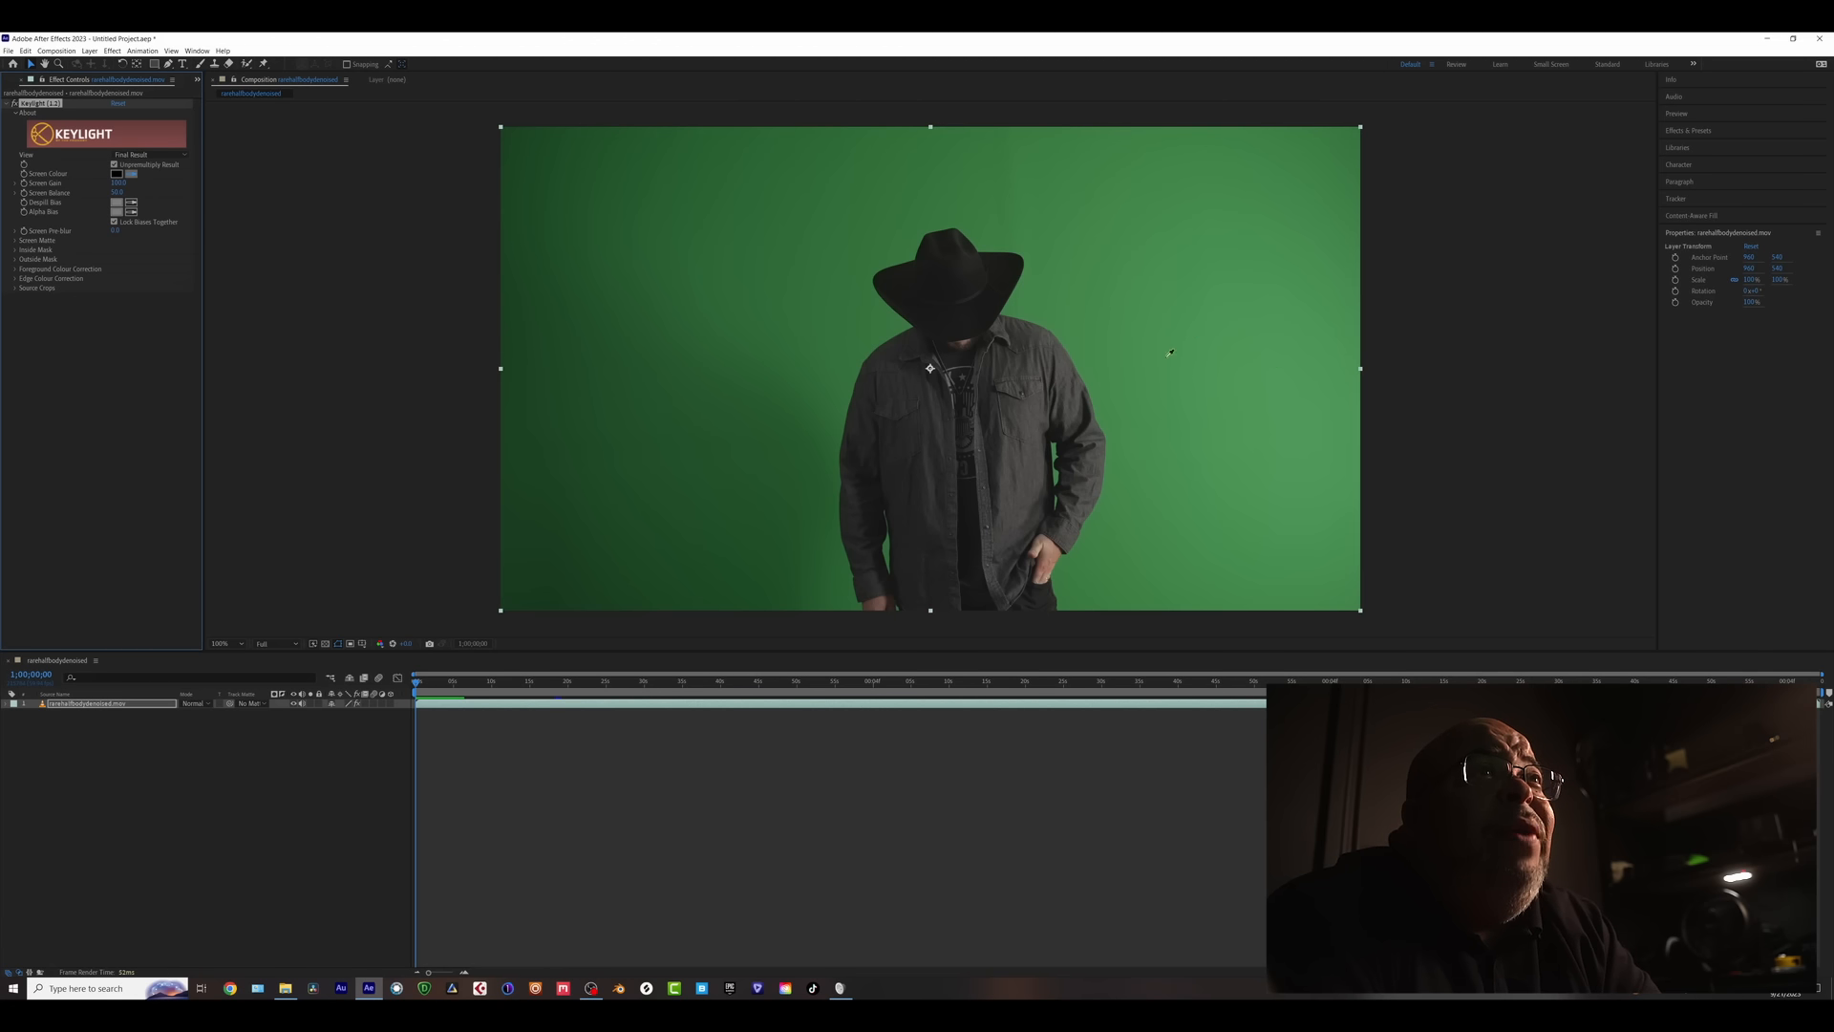
- Sample the backdrop green as Keylight's Screen Colour and set View to Screen Matte
click(1262, 330)
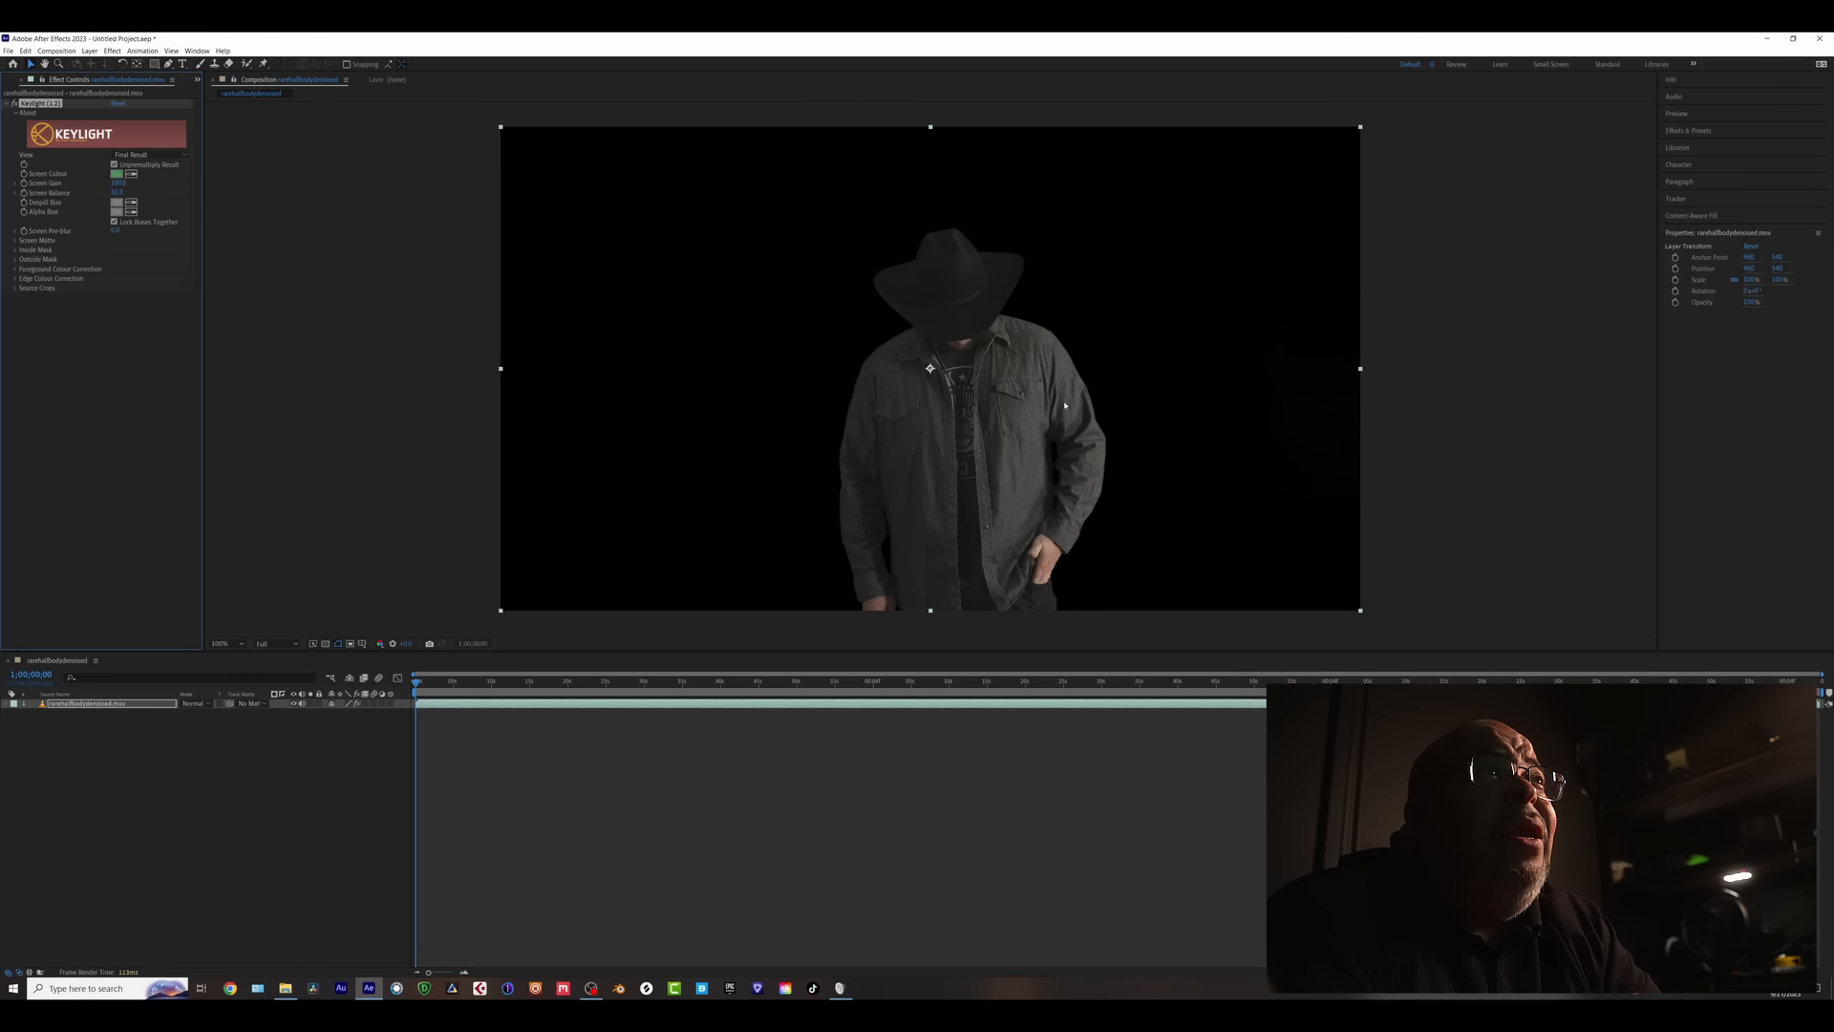
click(144, 155)
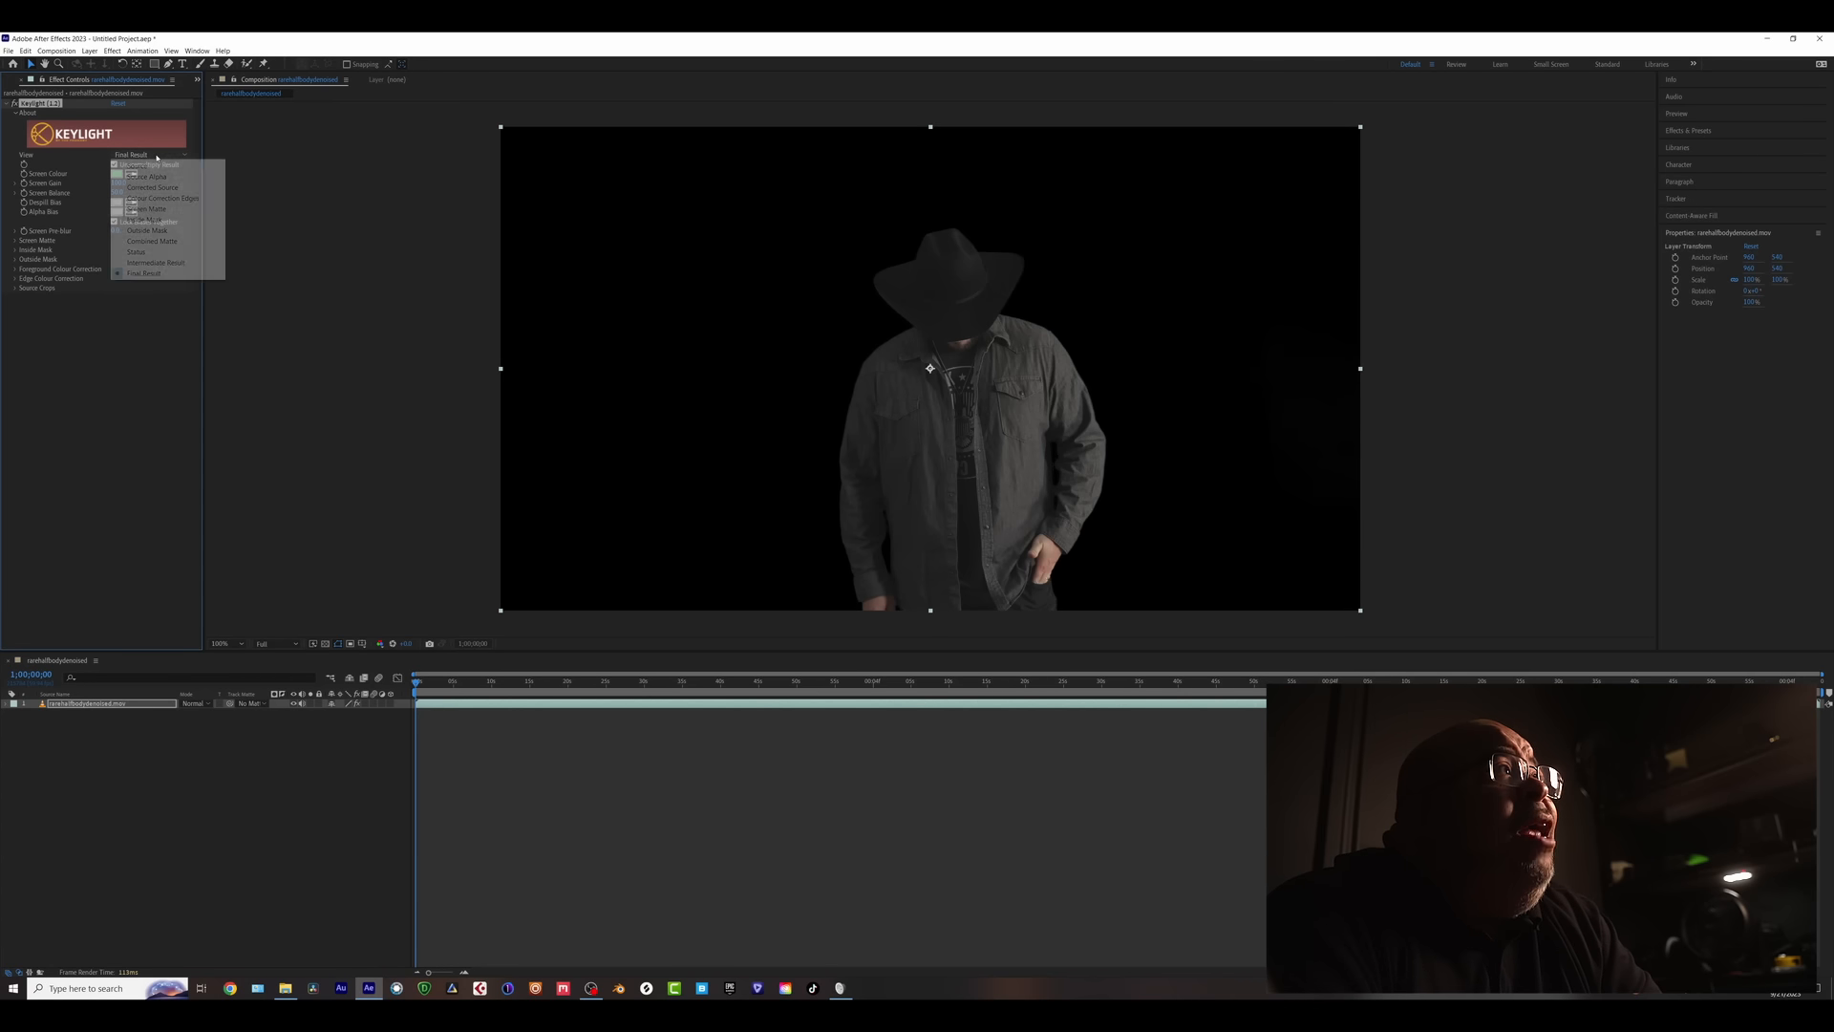
click(146, 209)
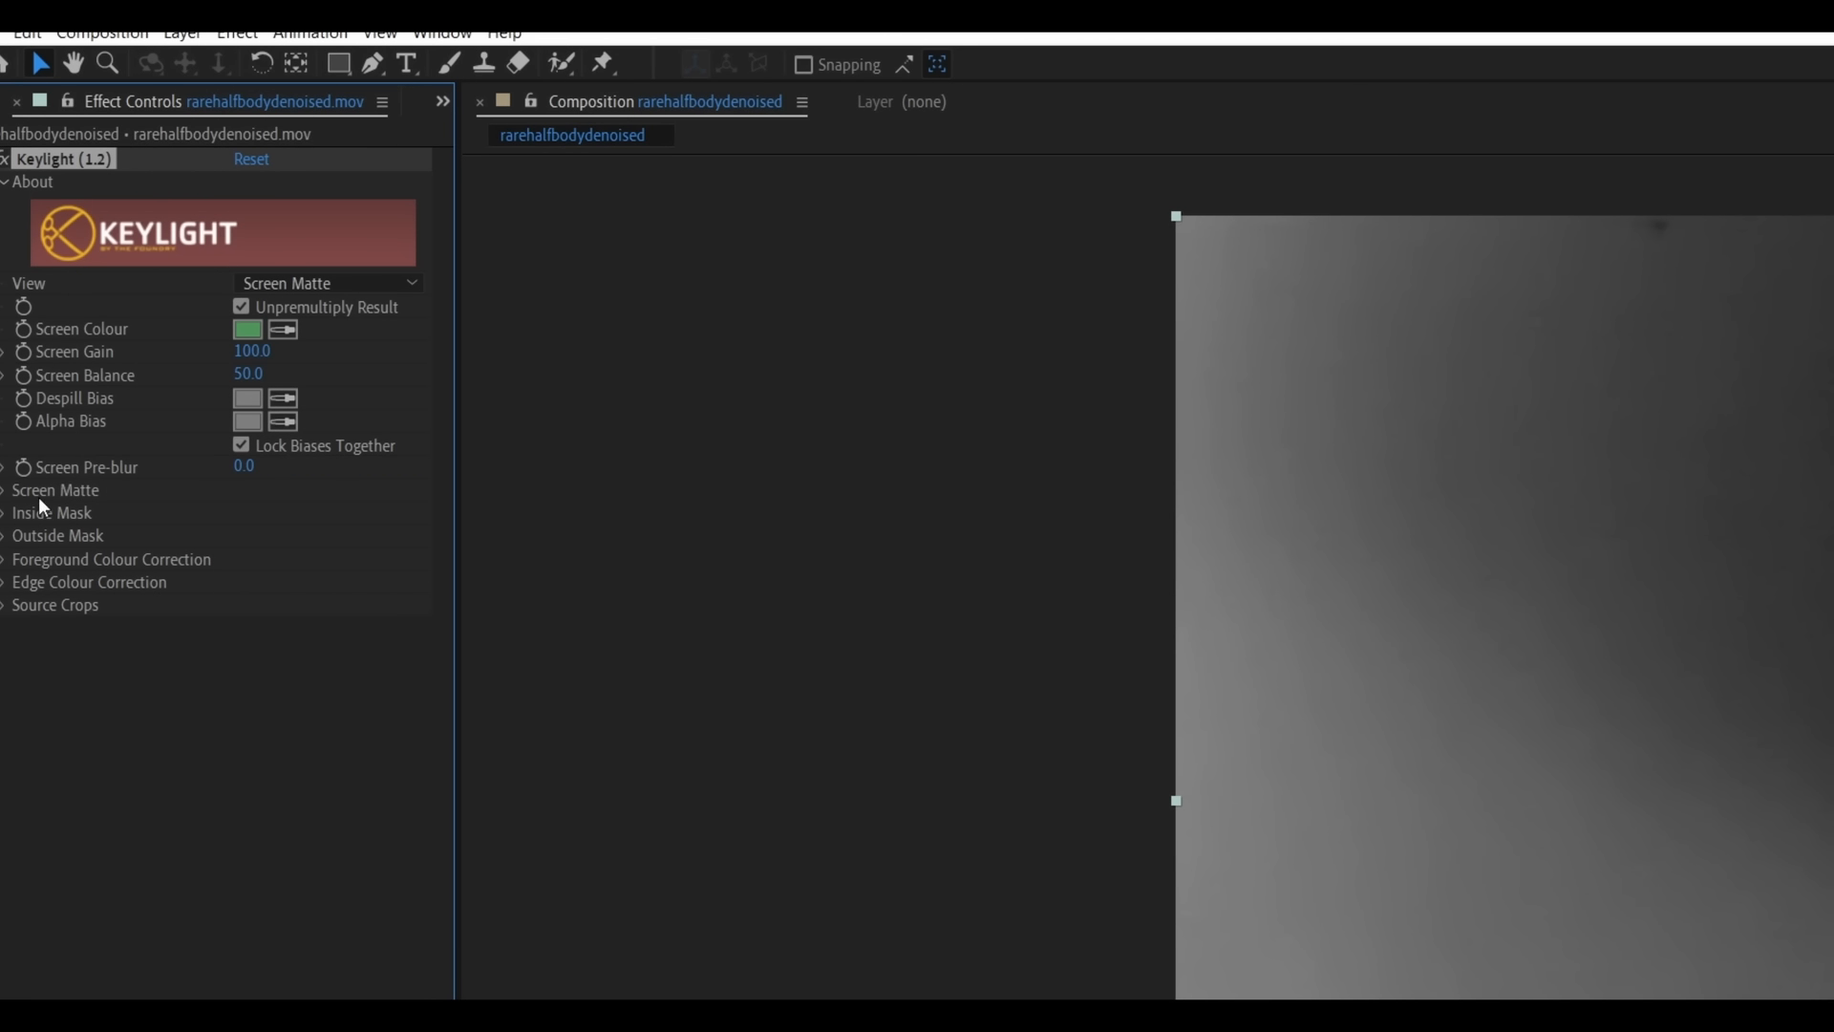
- Raise Clip Black to 29.0 and inspect the matte up close and across later frames
click(6, 492)
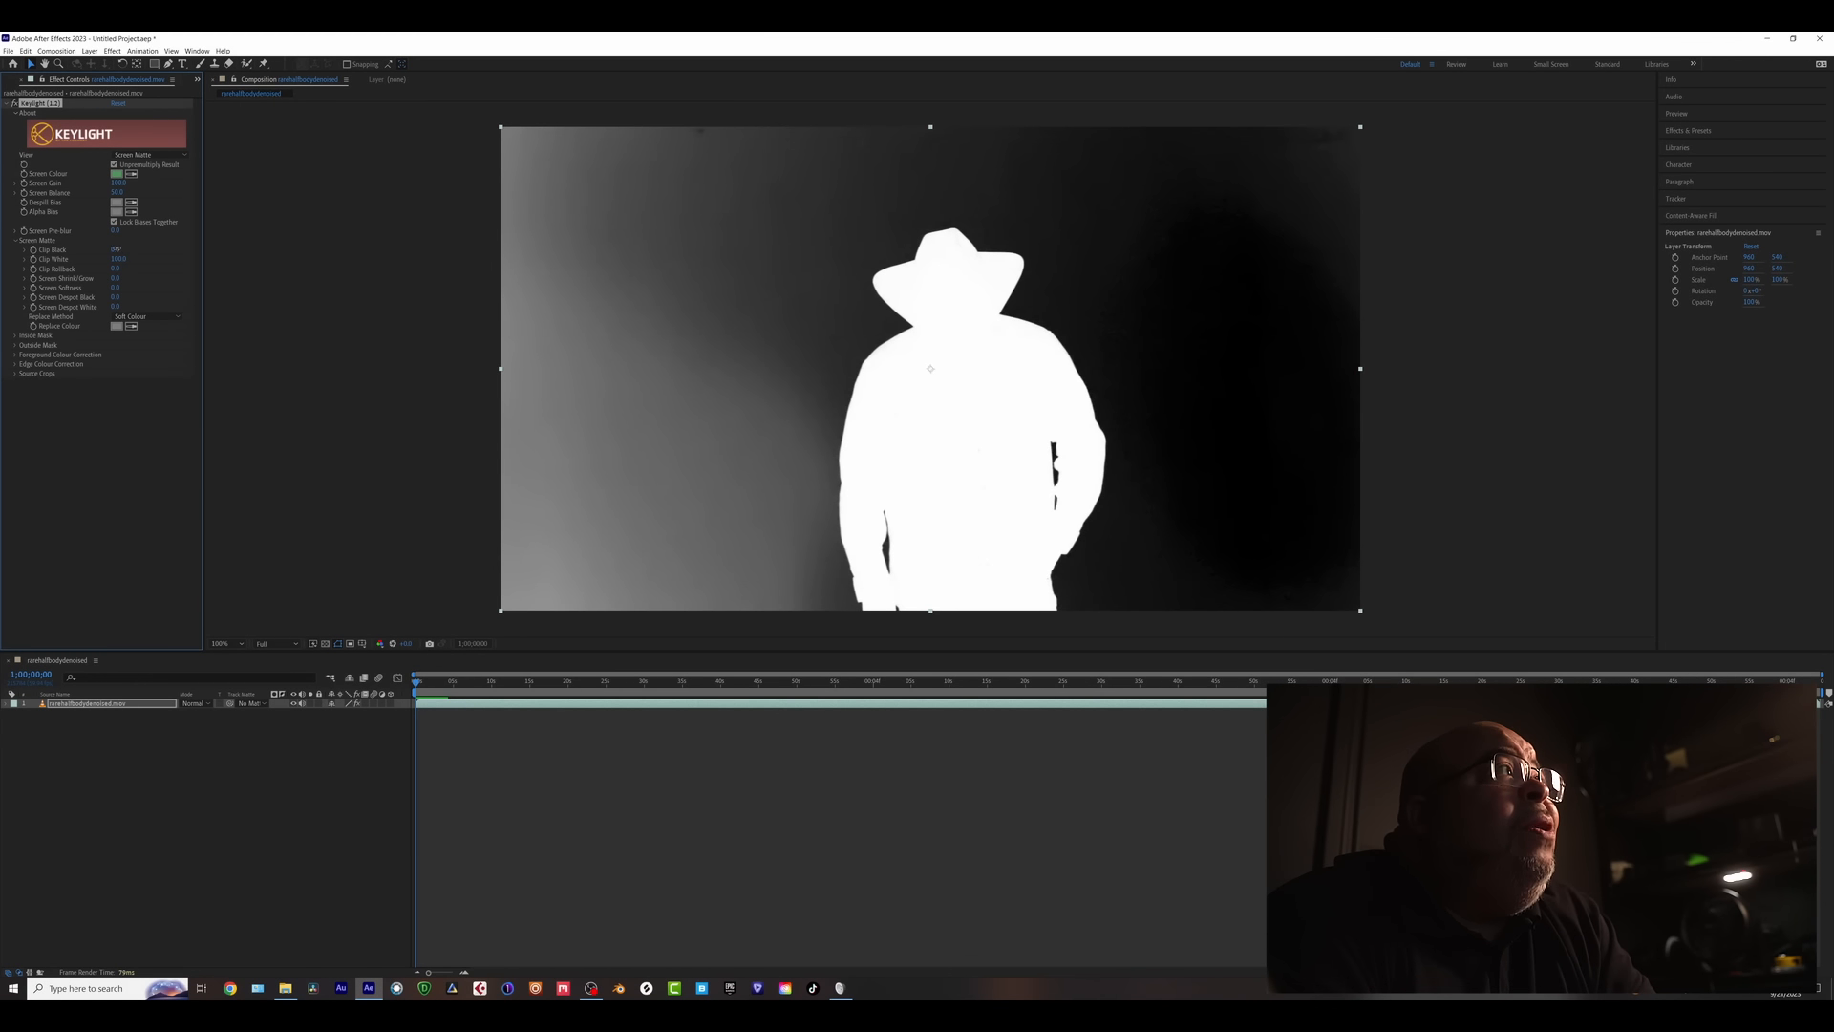
drag(115, 249, 129, 248)
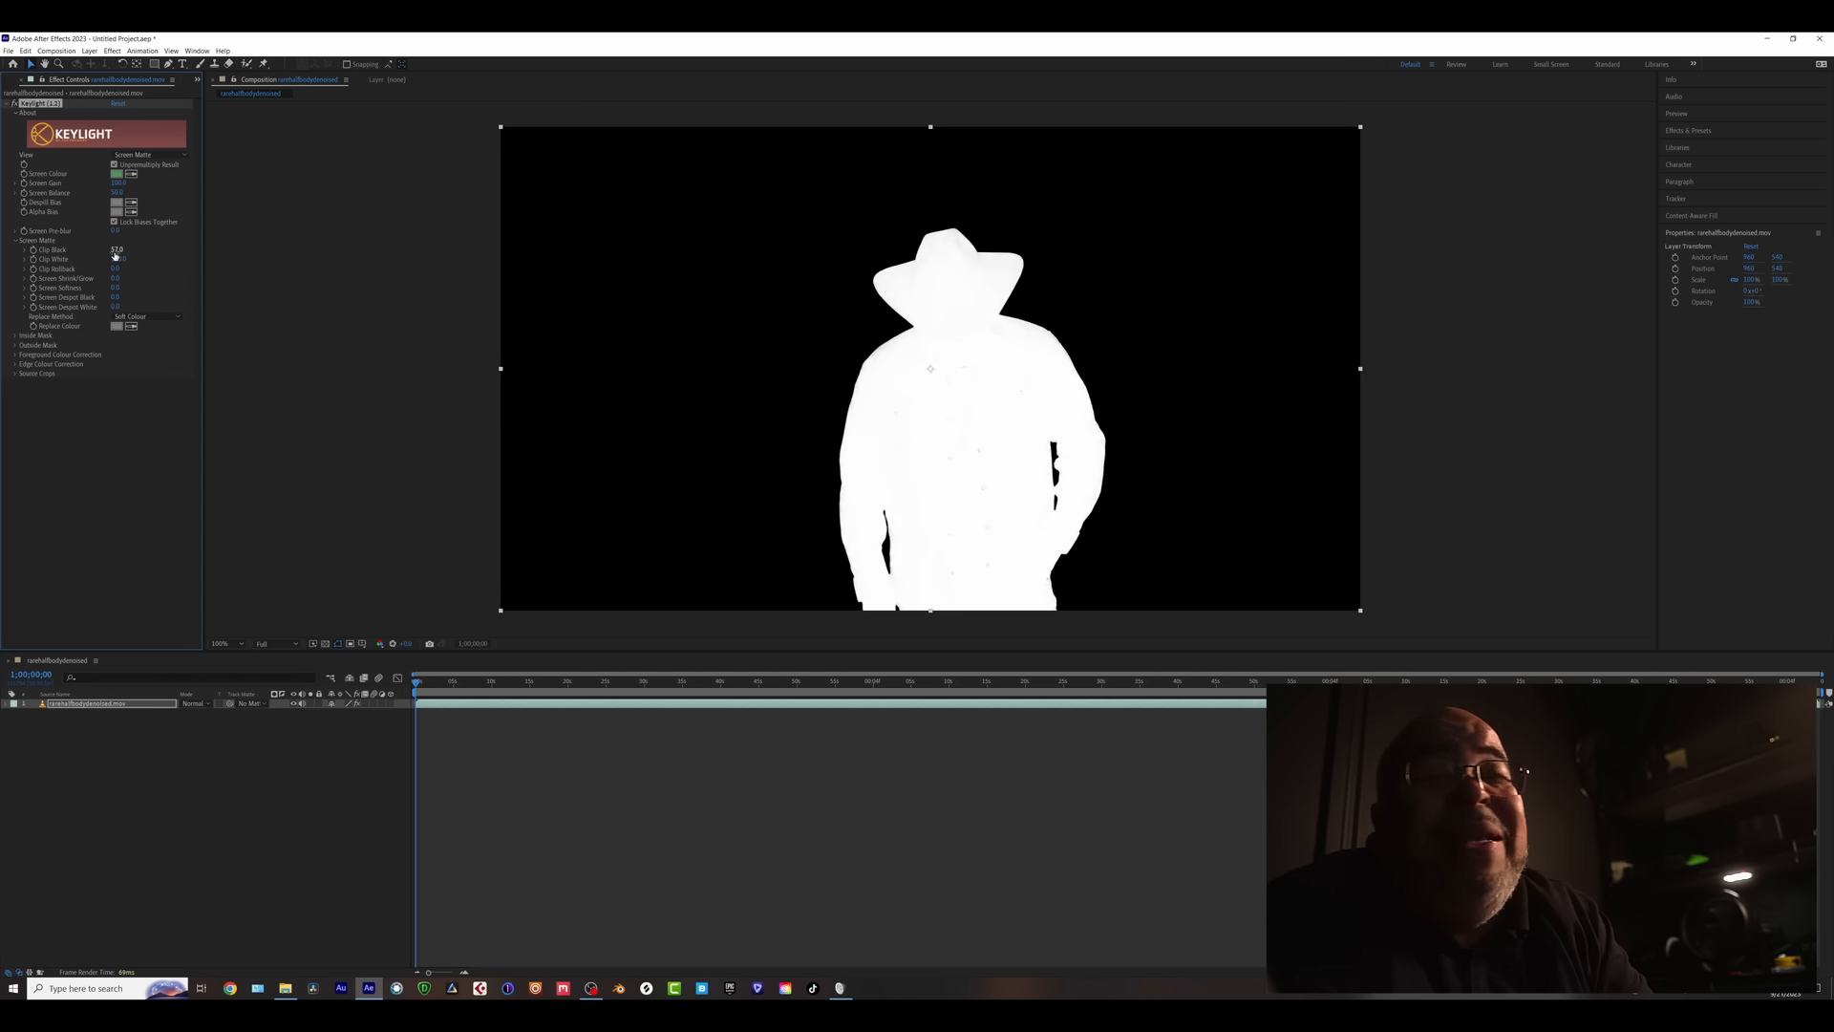
key(period)
key(period)
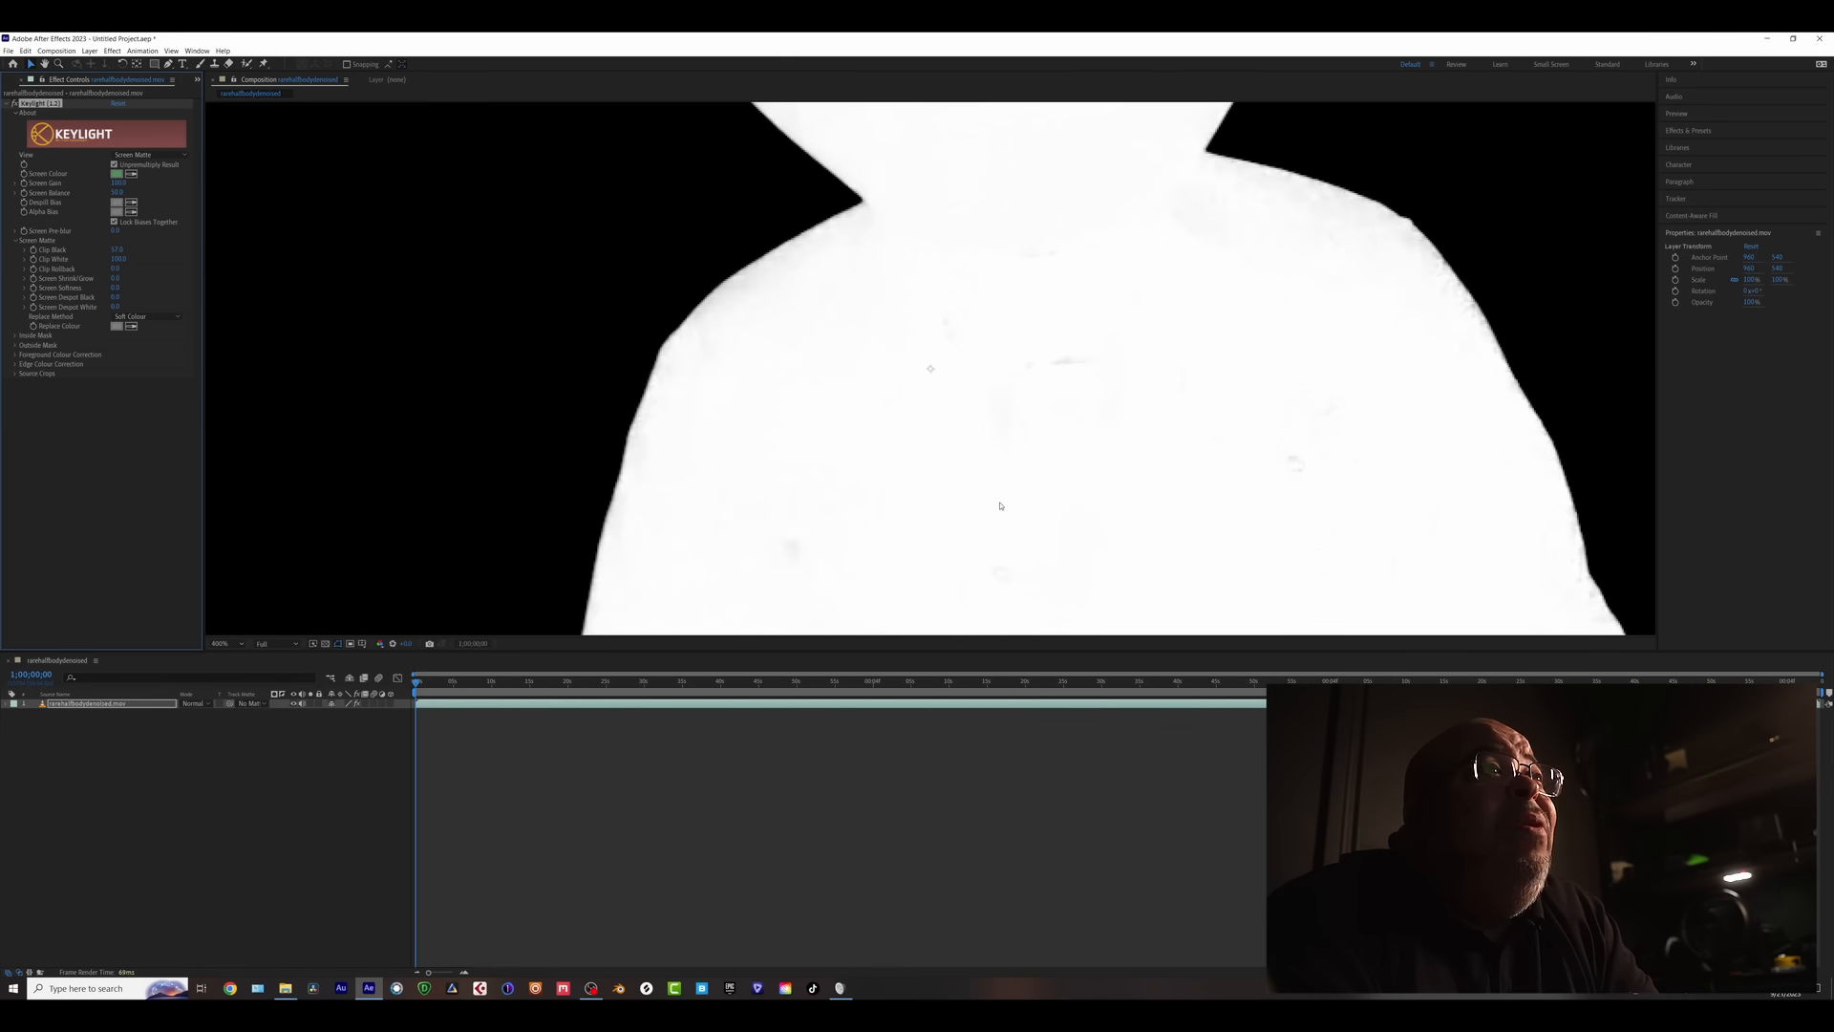
drag(1001, 505, 835, 281)
drag(948, 277, 911, 522)
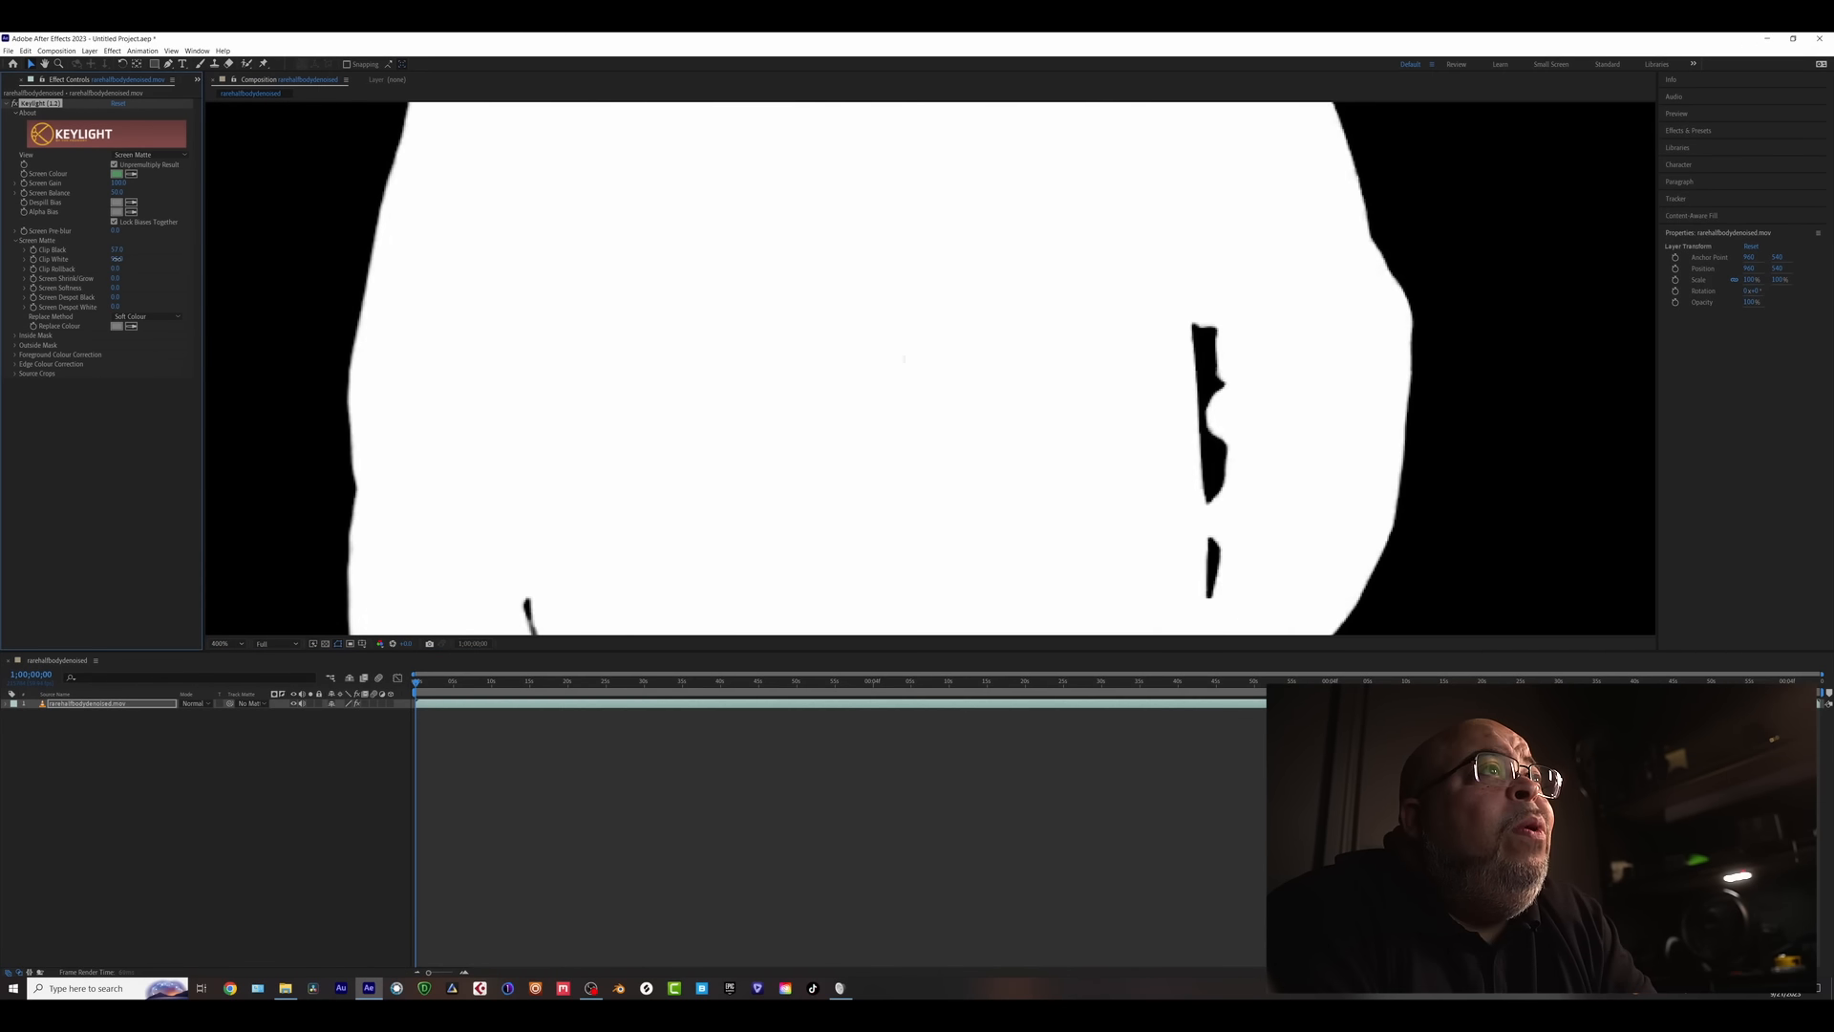
key(comma)
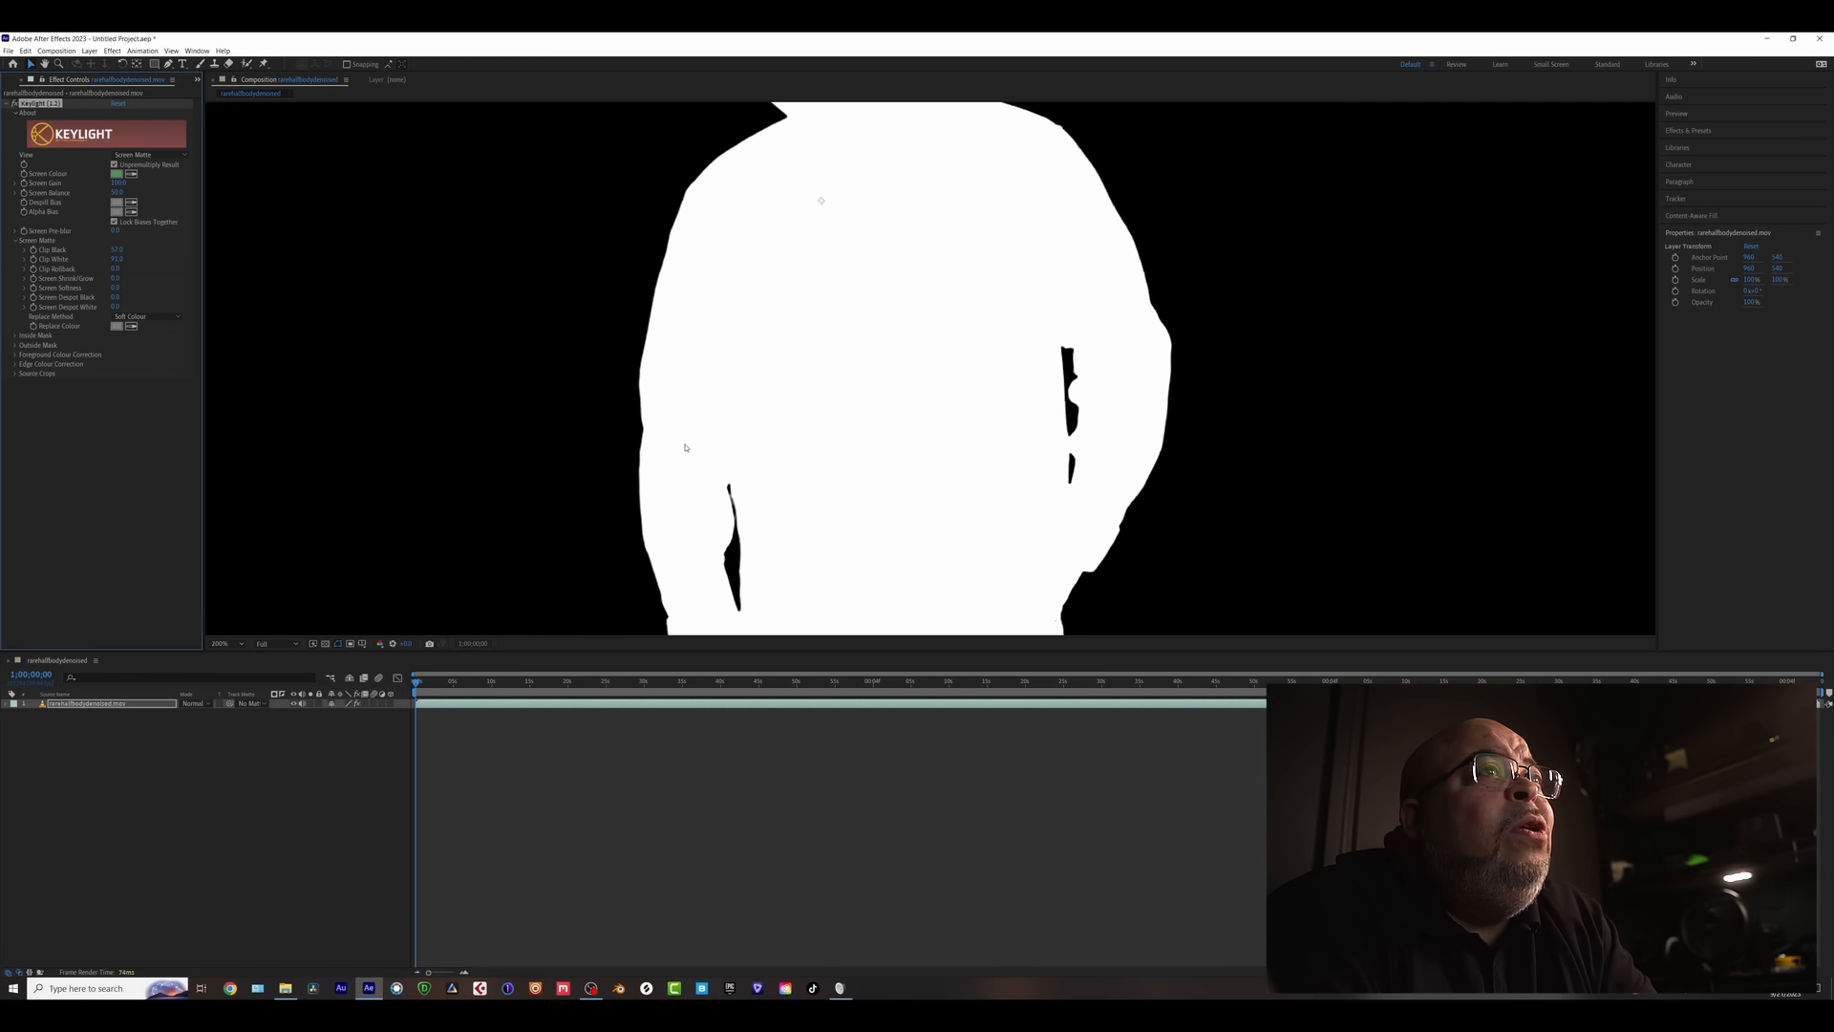
drag(862, 449, 890, 499)
key(v)
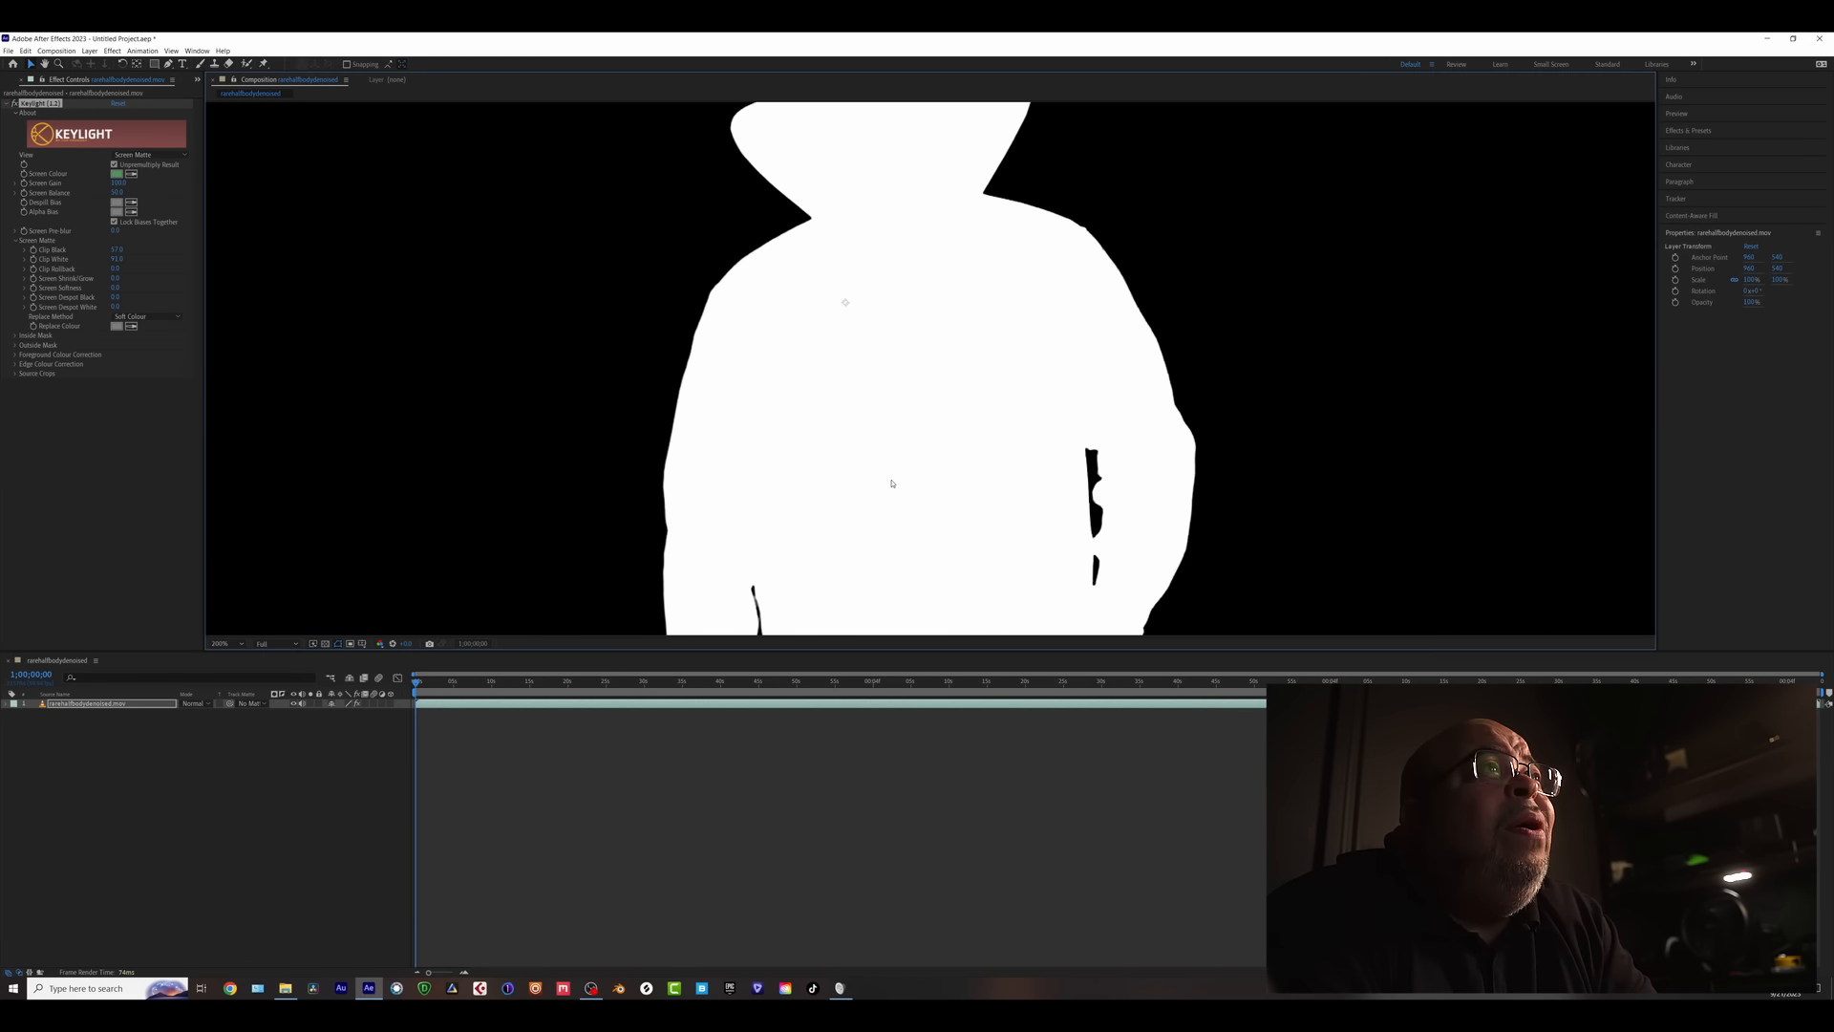
key(comma)
drag(450, 682, 631, 682)
key(Home)
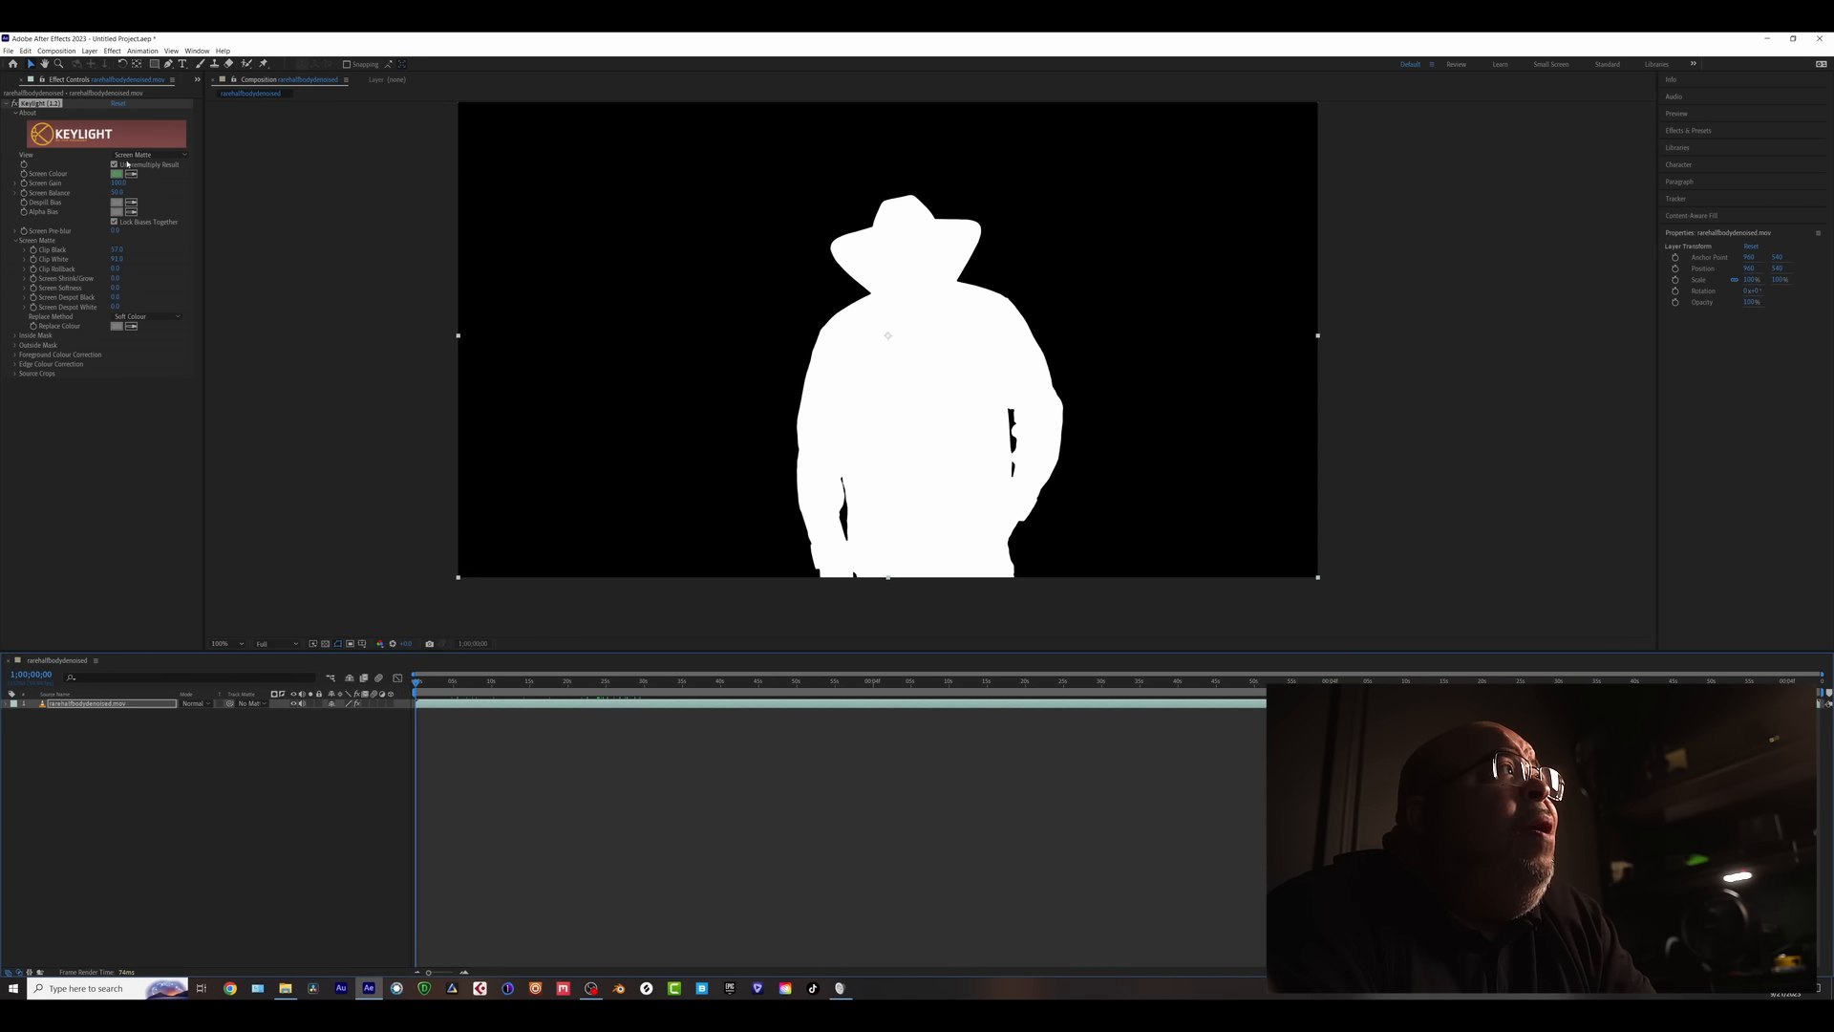
- Switch Keylight's View to Intermediate Result to see the keyed colour footage
click(139, 155)
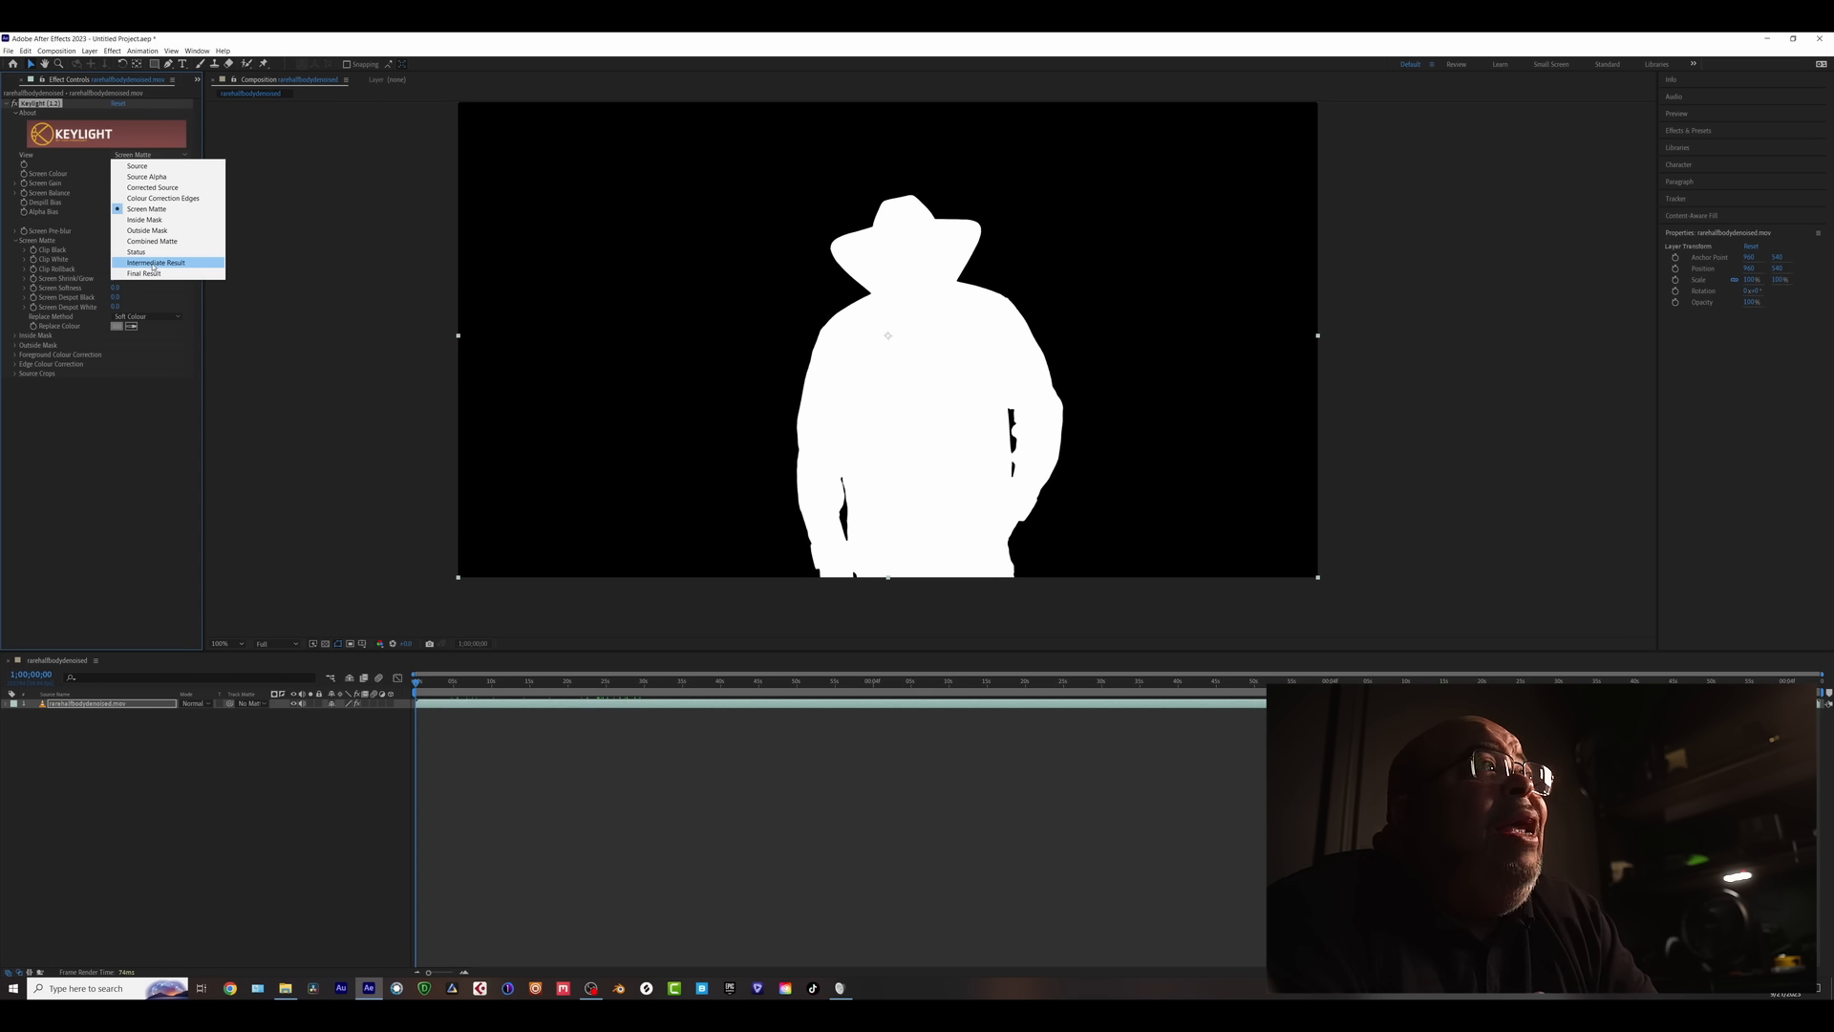
click(155, 264)
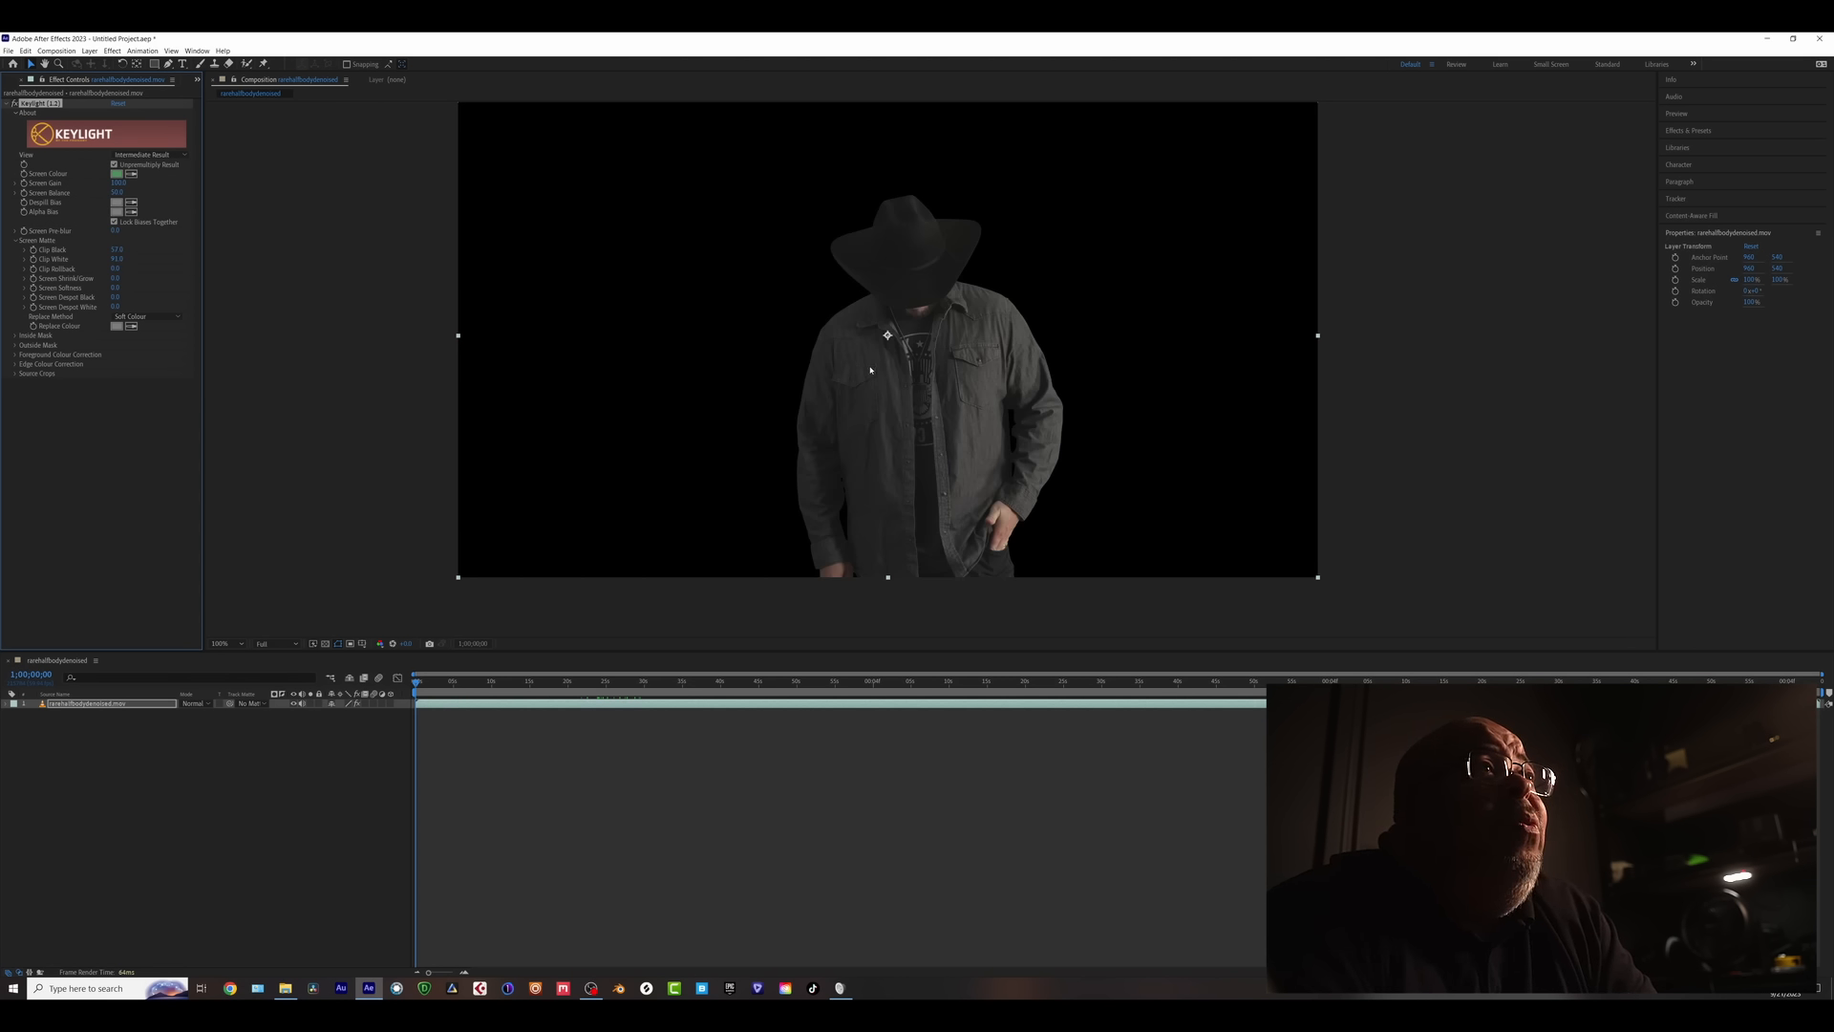
scroll(871, 370, up, 2)
scroll(597, 394, down, 2)
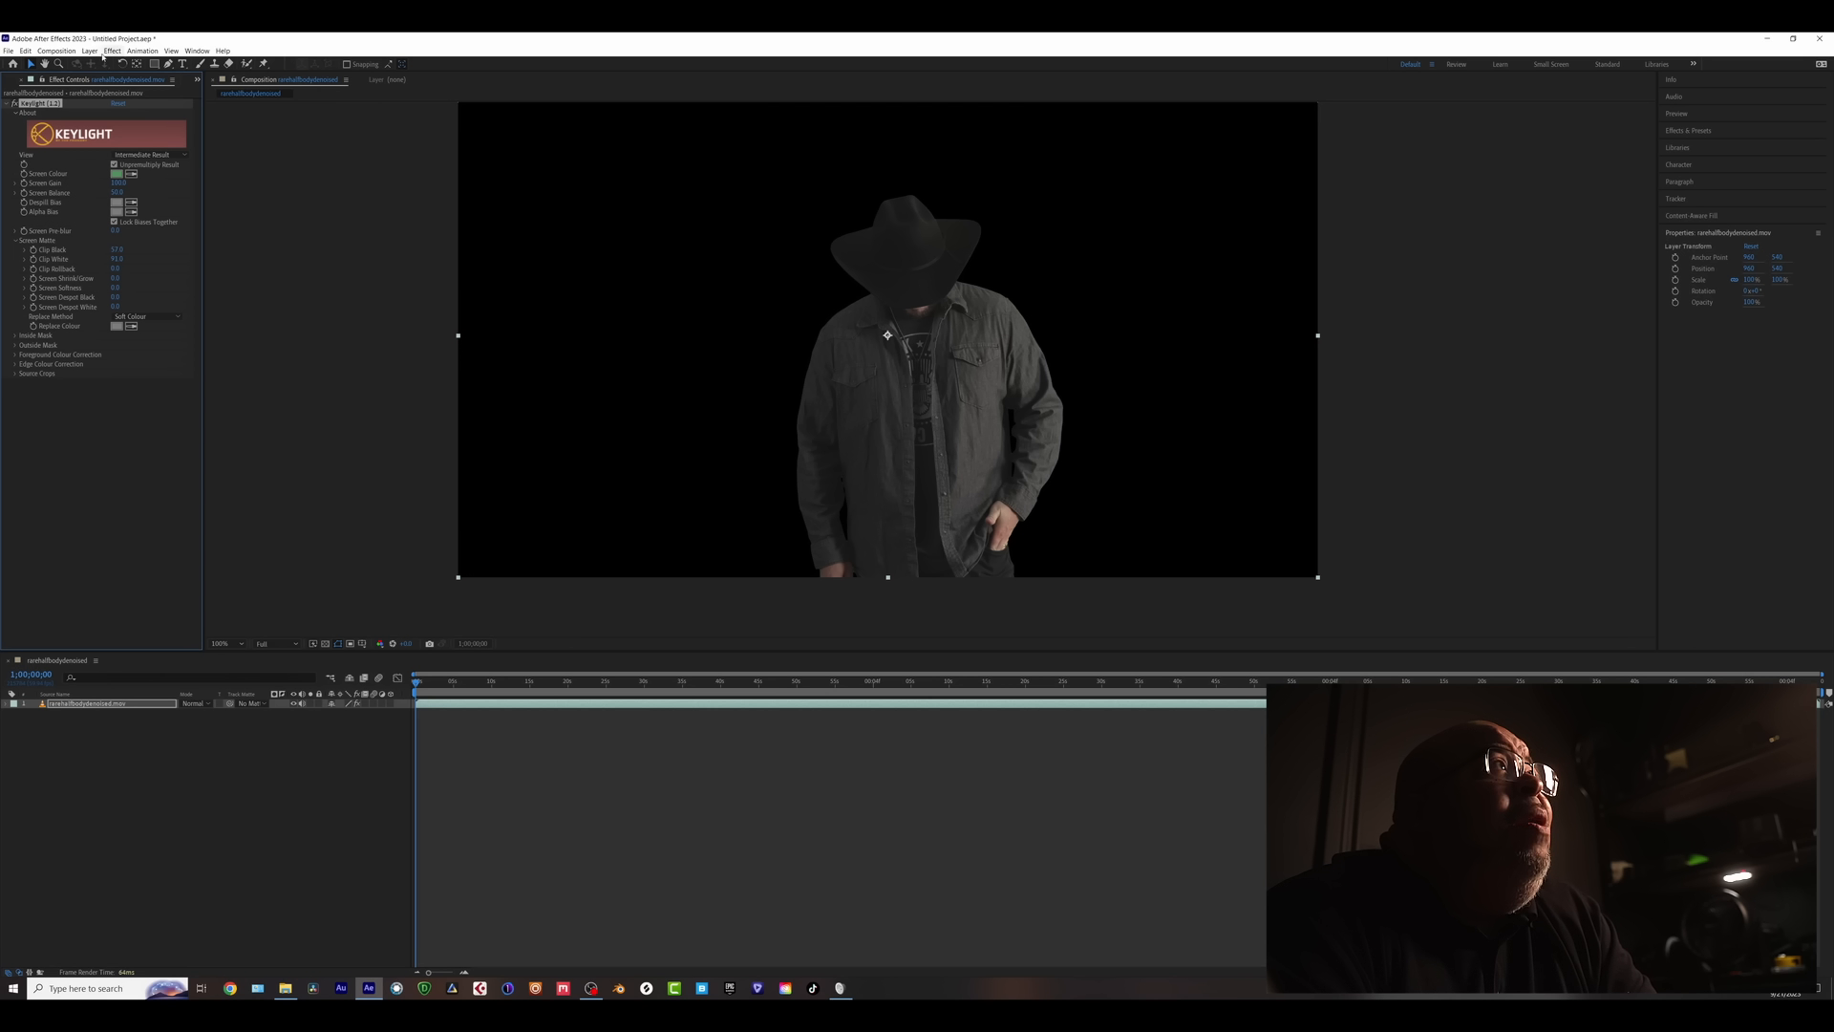
click(89, 50)
- Add an orange solid layer and place it beneath the footage layer
mouse_move(102, 64)
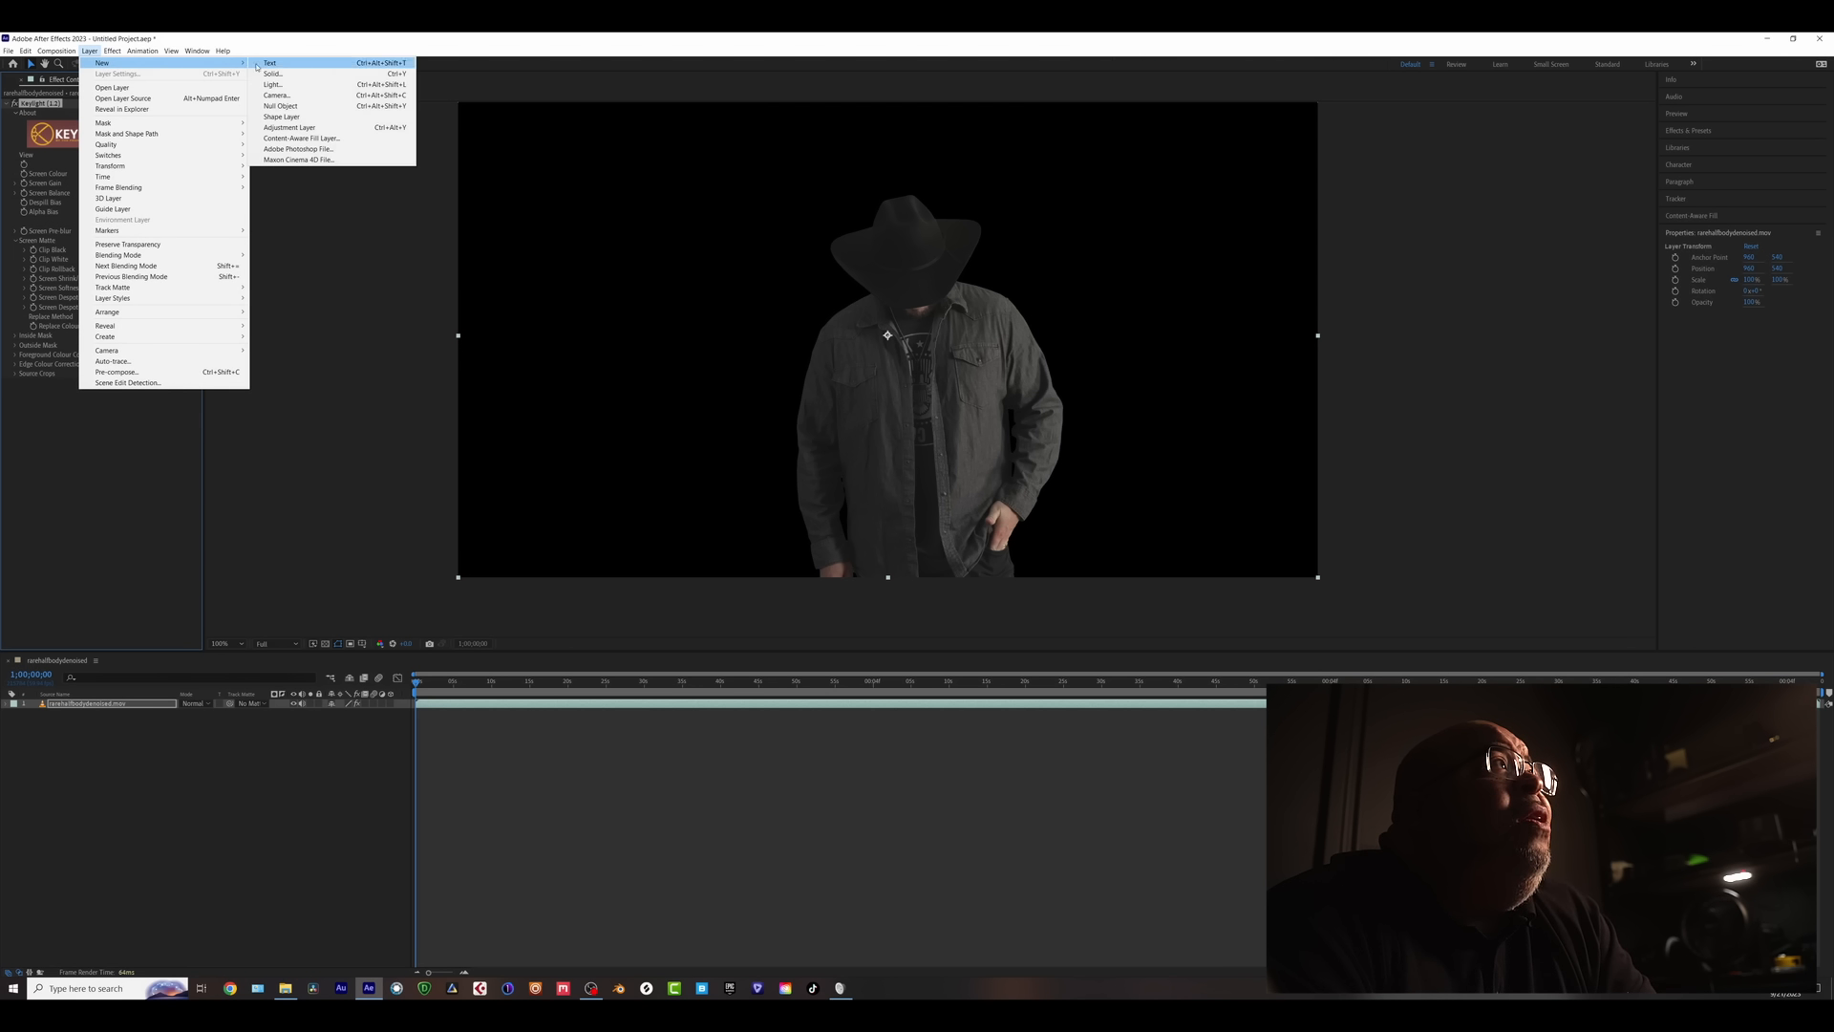
click(287, 73)
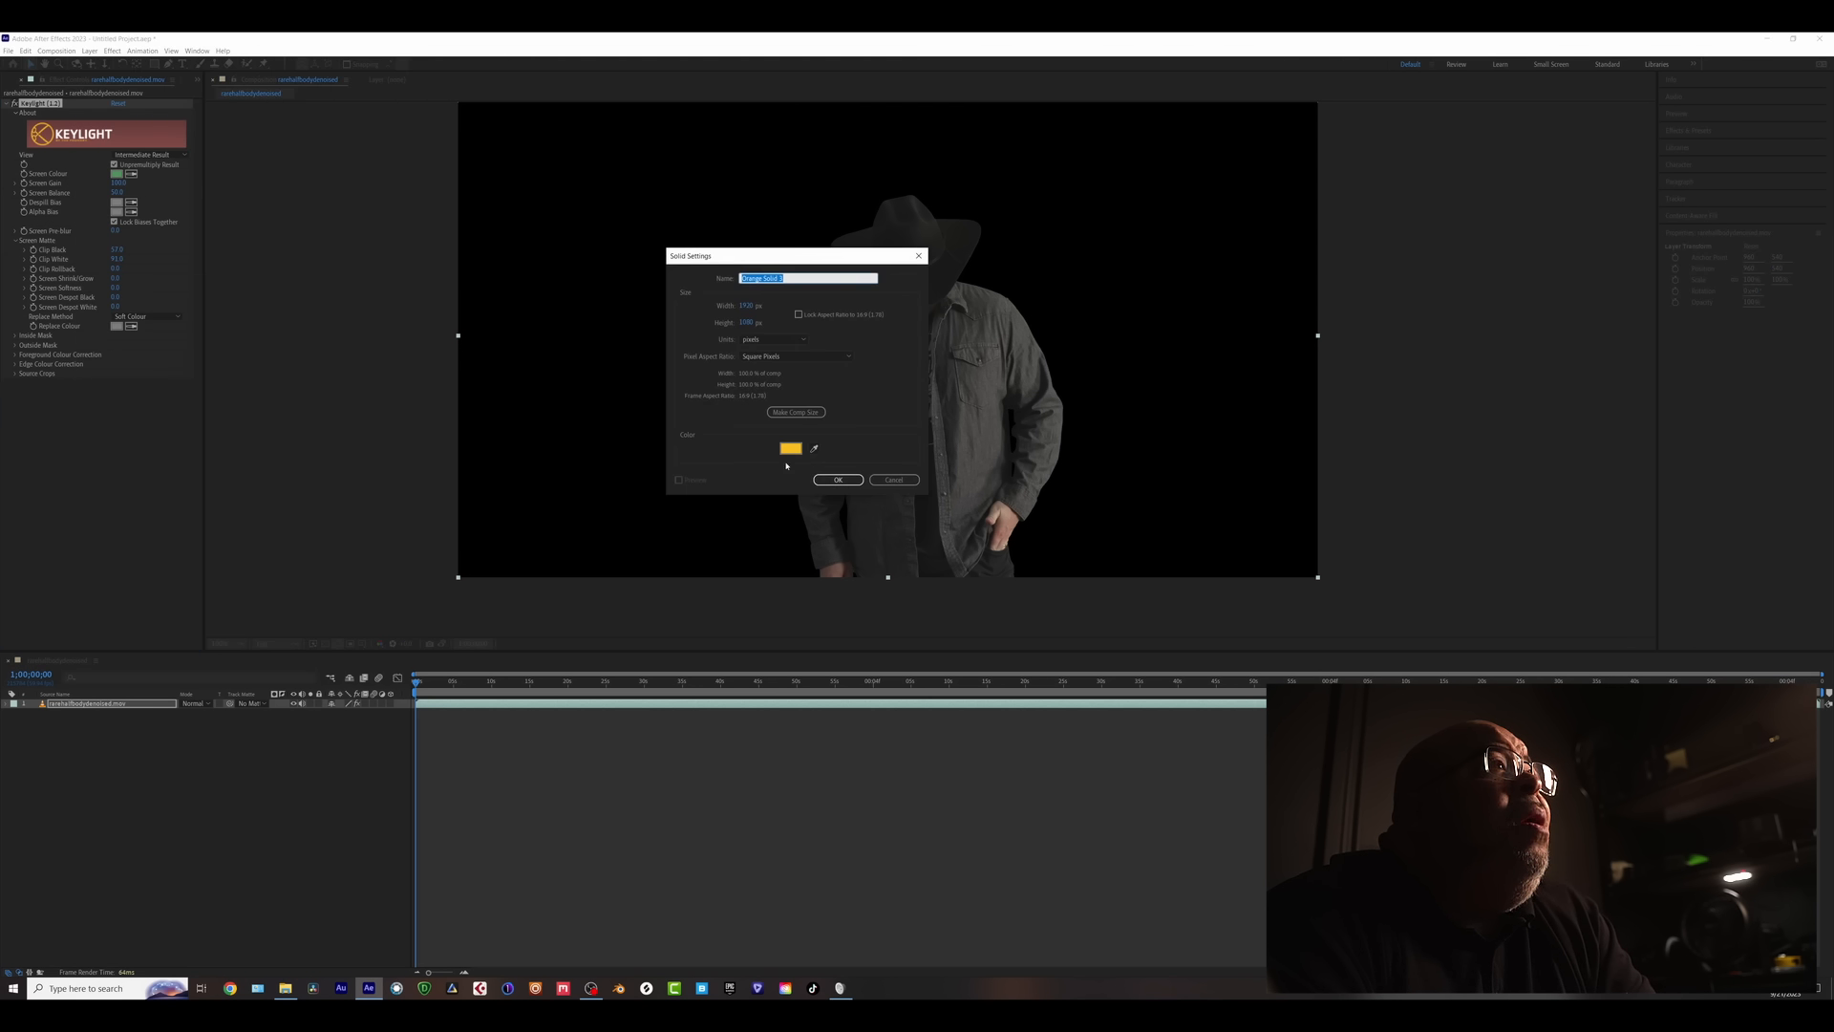
click(837, 475)
drag(102, 708, 126, 763)
- Inspect the key's jacket edges across frames at 100%, then hide the orange solid
scroll(866, 415, up, 4)
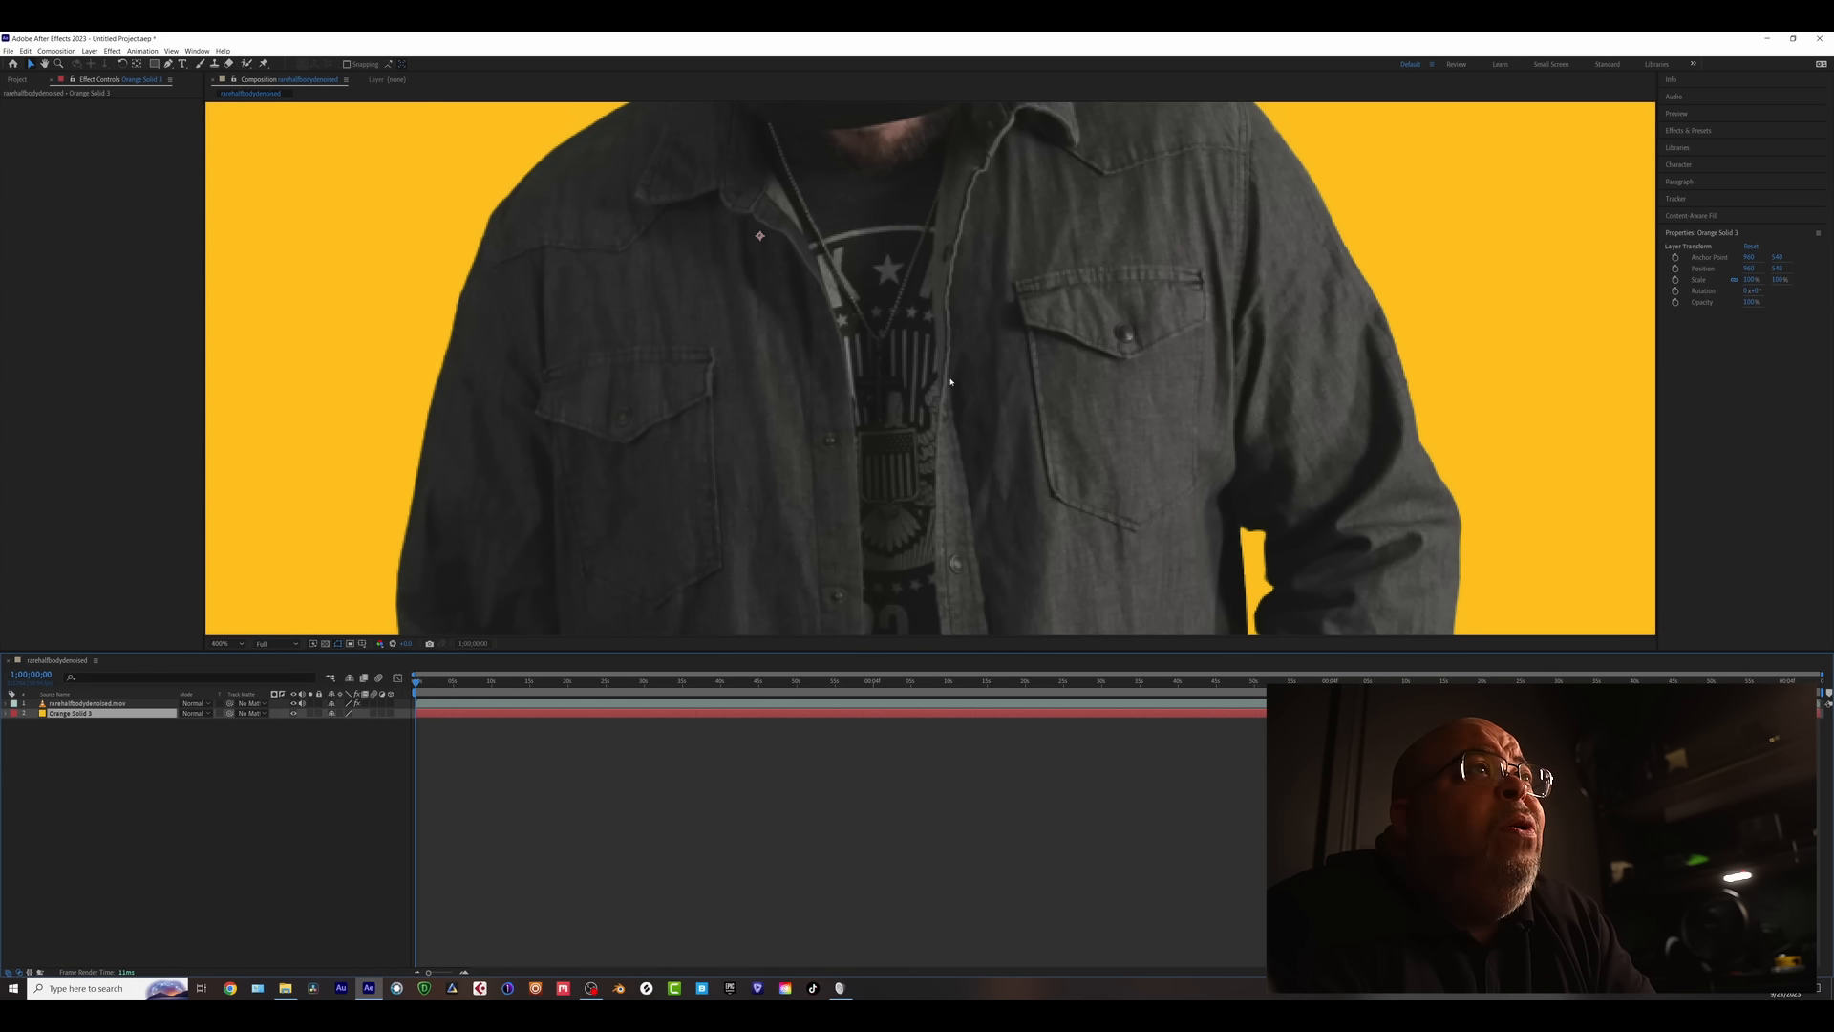
drag(987, 414, 935, 366)
scroll(934, 366, down, 2)
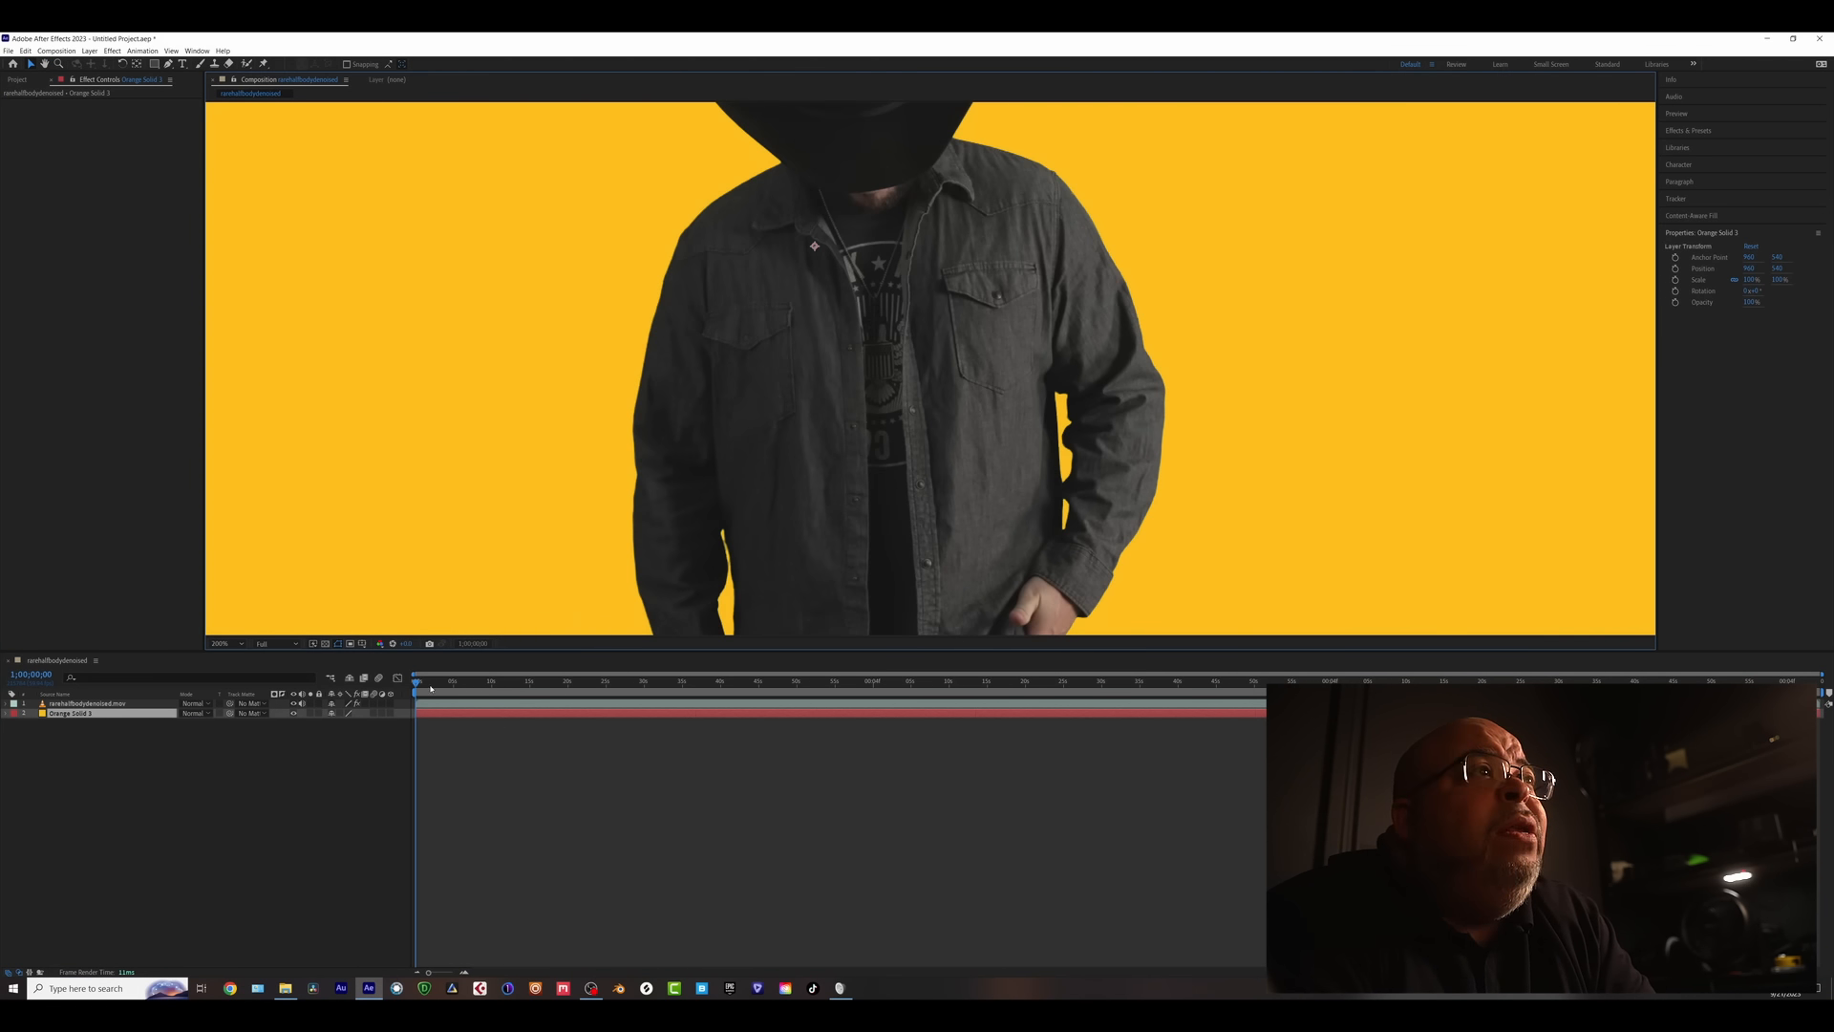
mouse_move(431, 689)
mouse_down()
mouse_move(632, 686)
mouse_move(401, 686)
mouse_up()
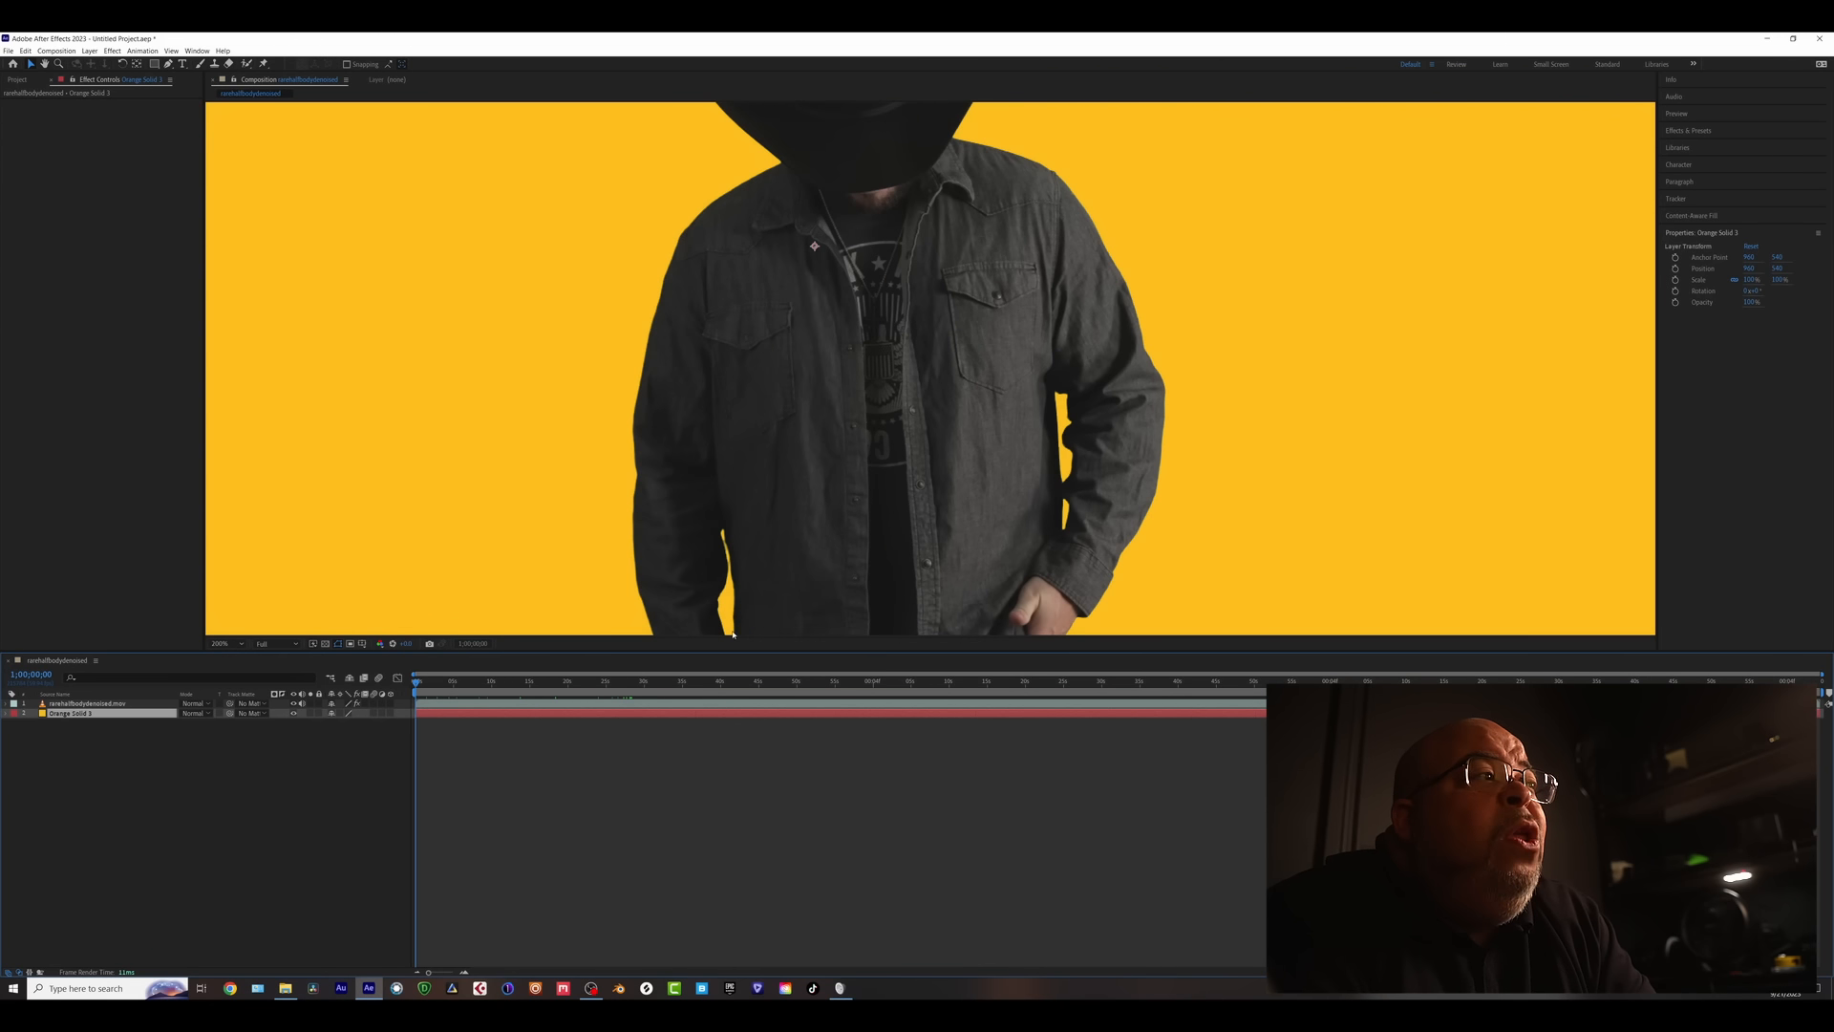
key(comma)
drag(875, 497, 898, 541)
key(v)
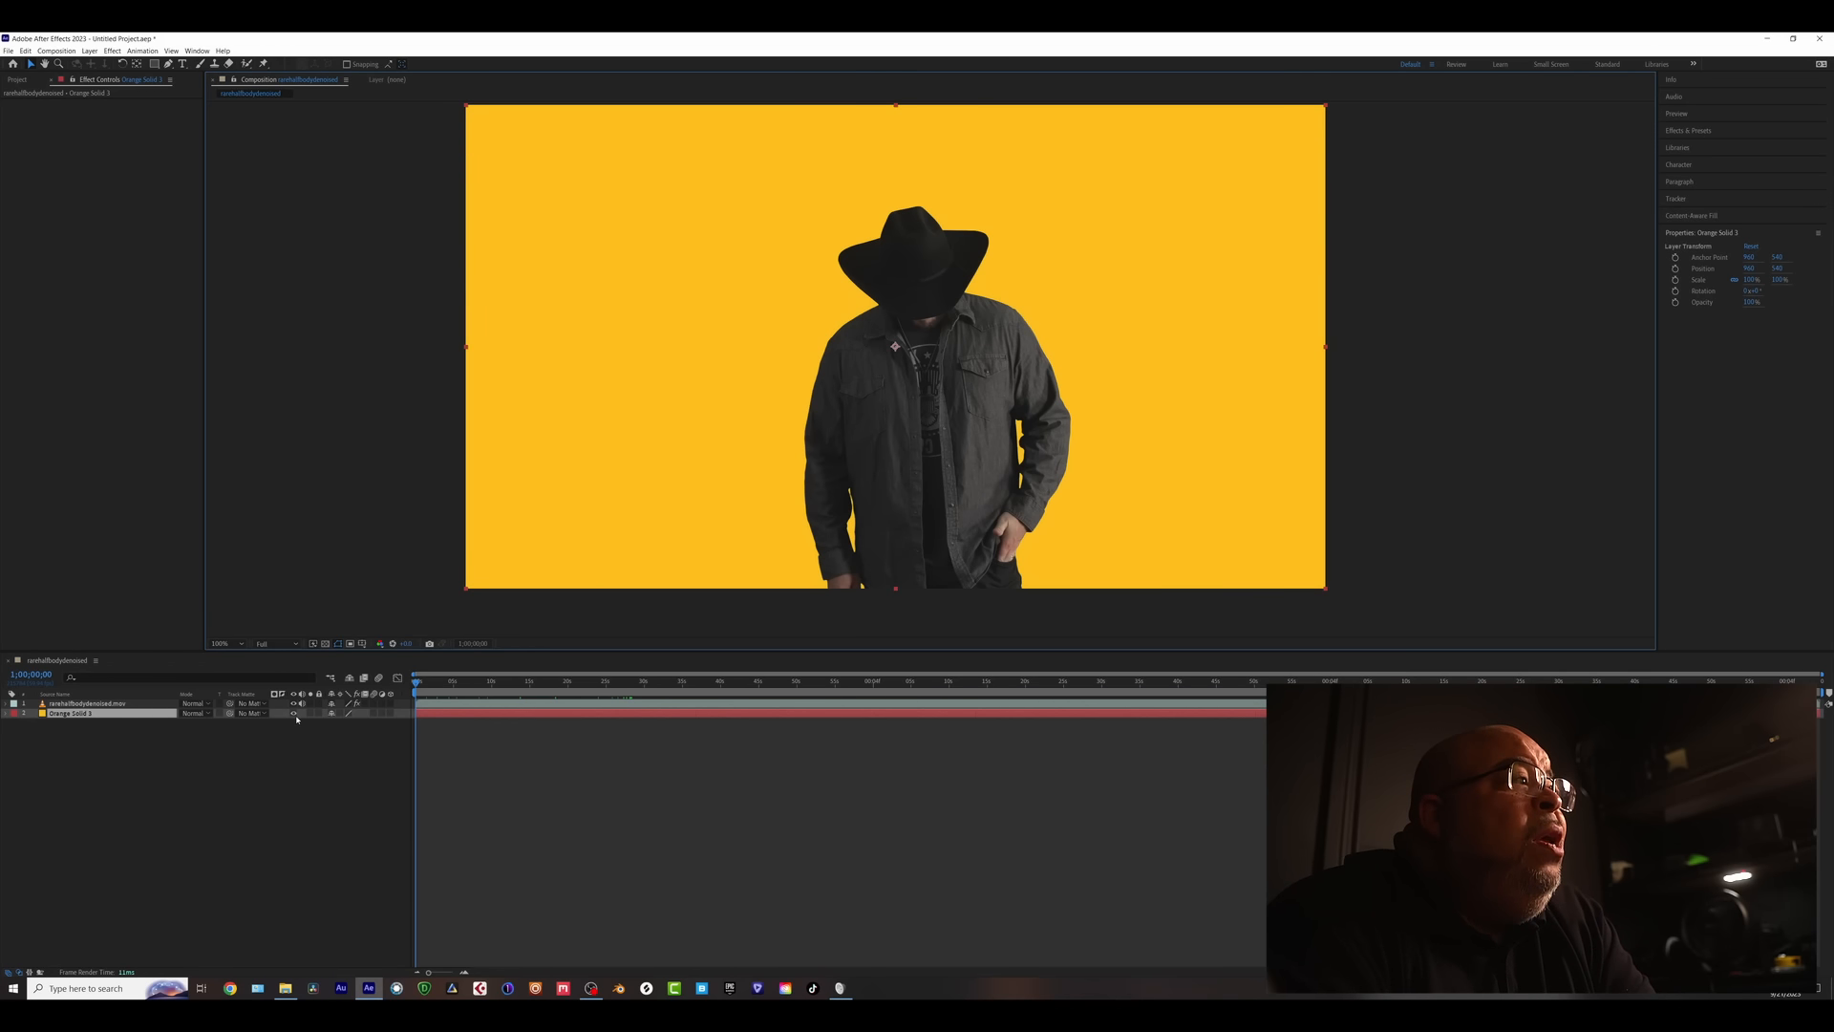
click(293, 714)
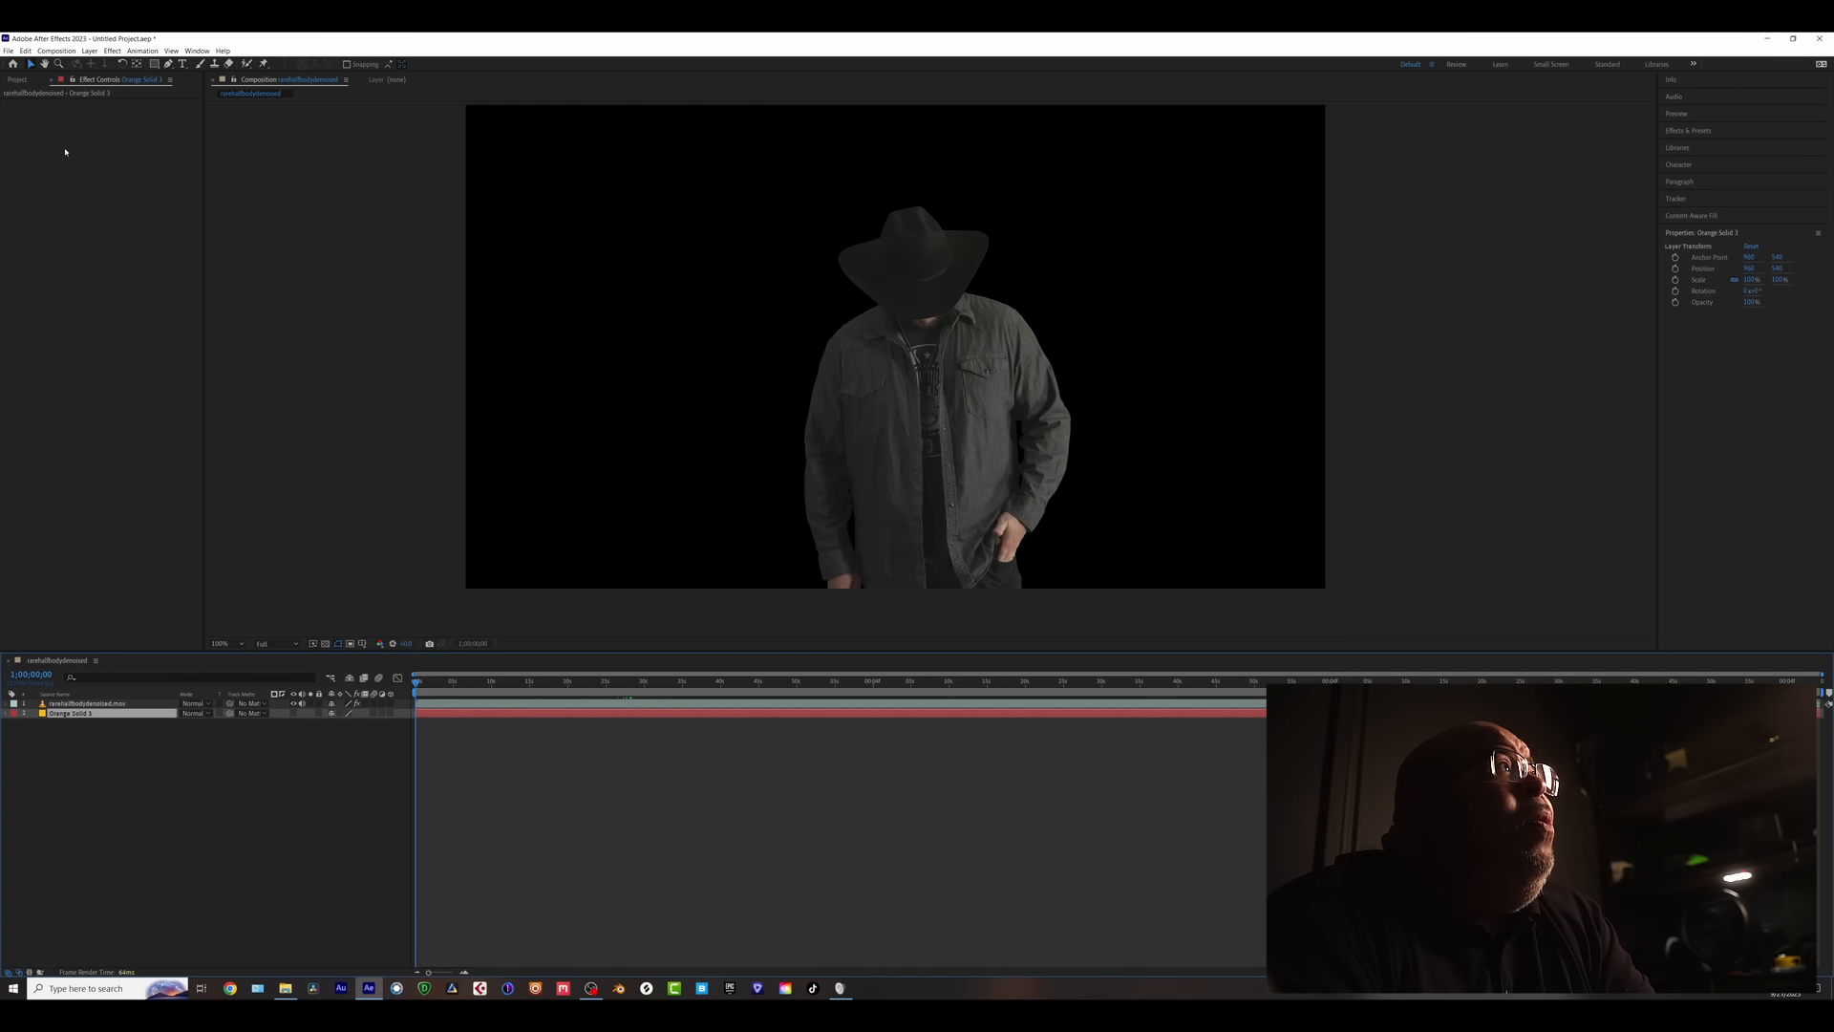
- Reset the footage layer's Keylight effect to its default settings
click(86, 703)
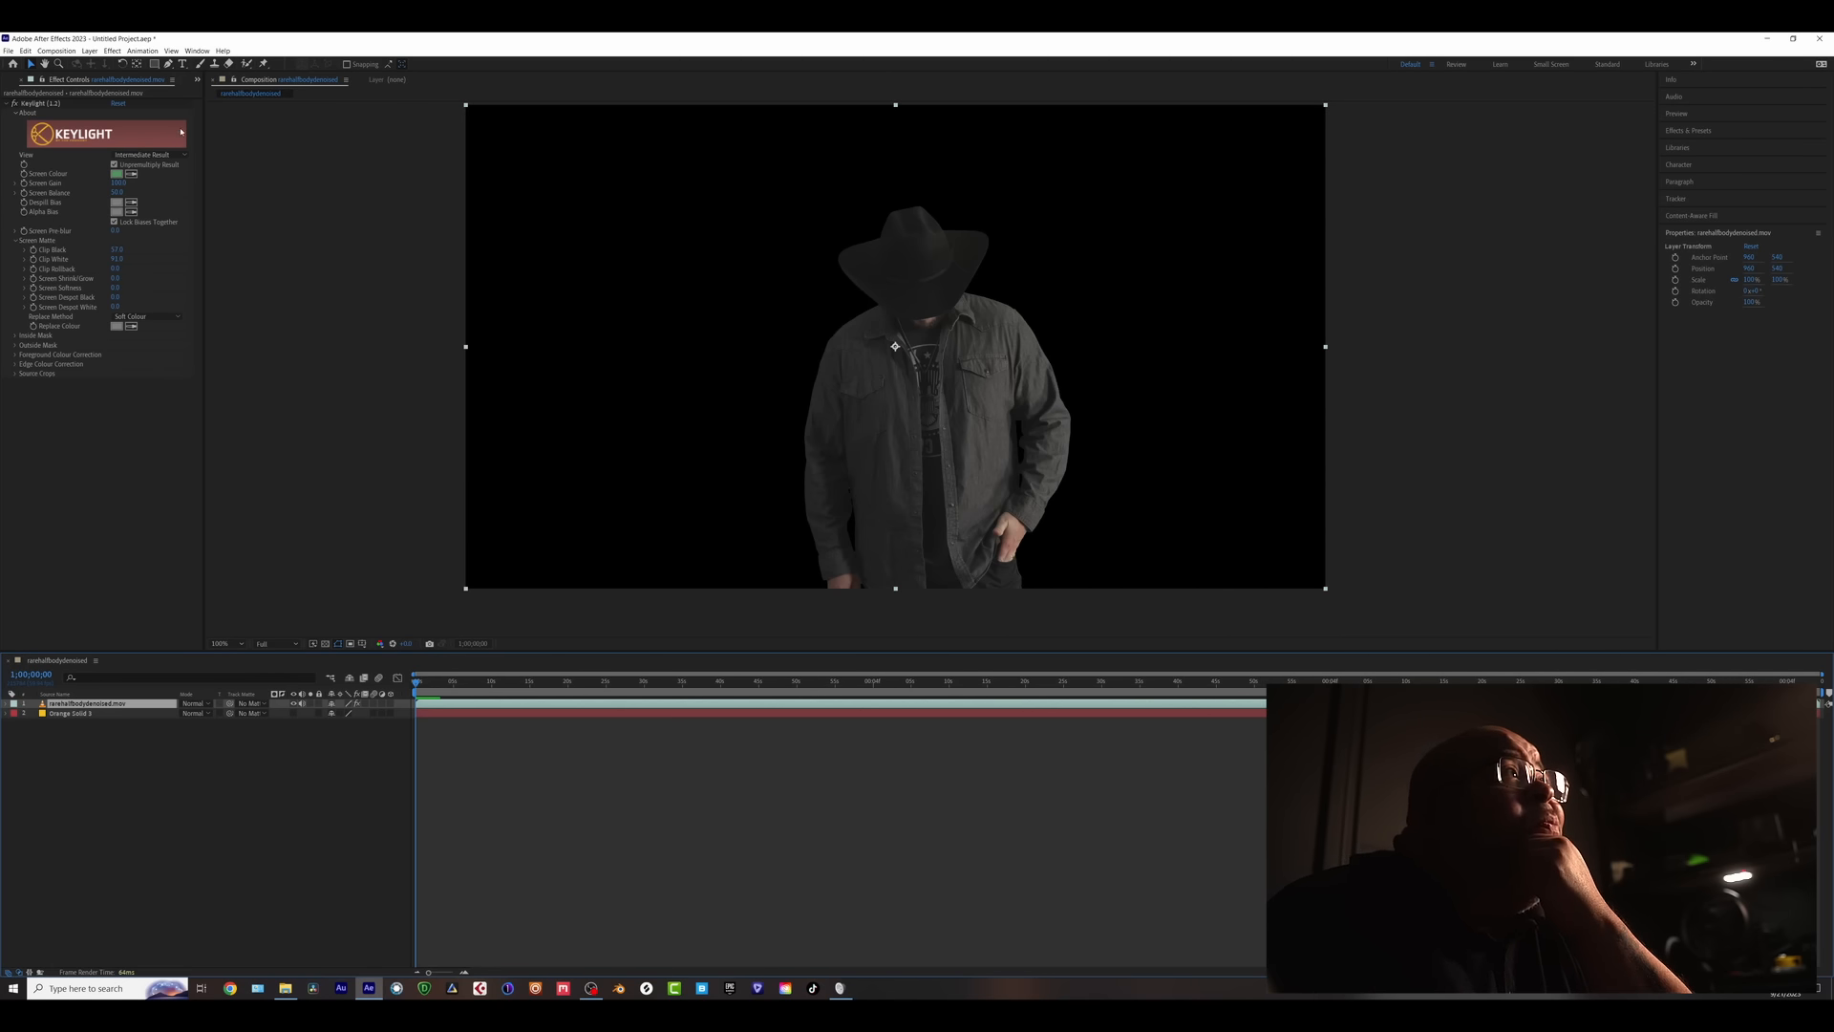
click(115, 103)
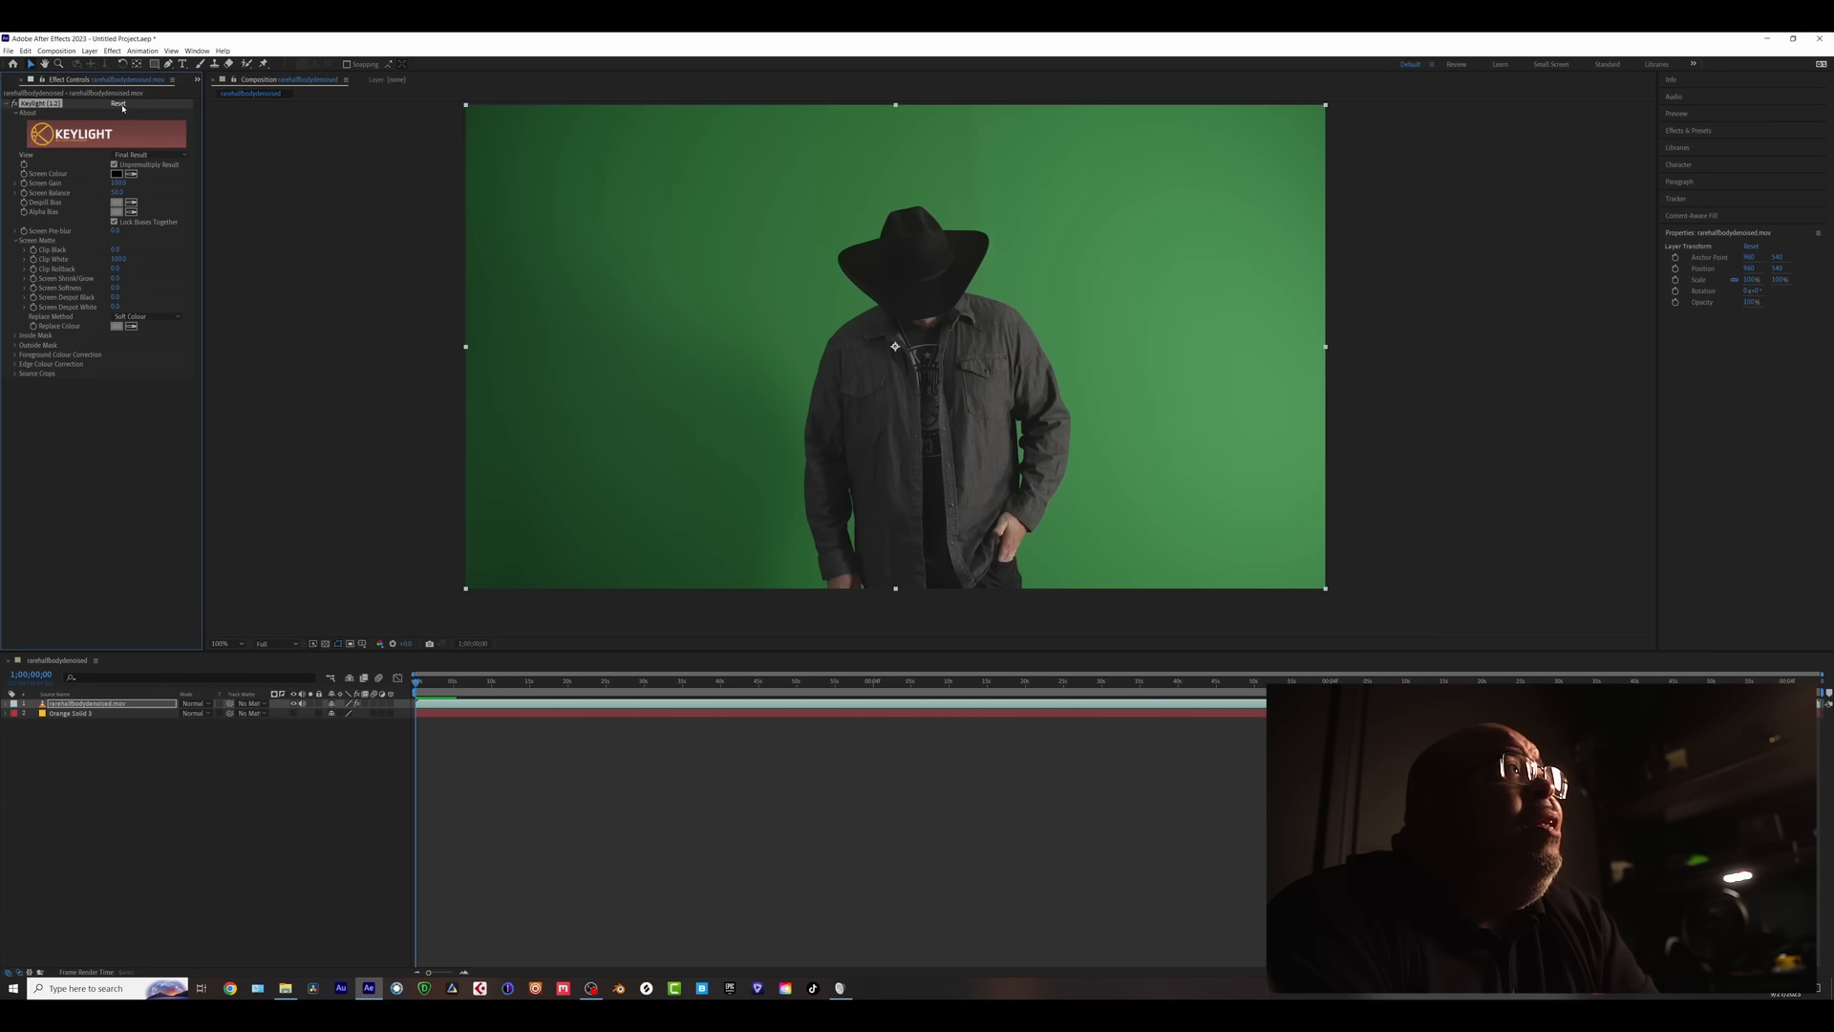
- Sample the green screen with the Screen Colour eyedropper and set View to Screen Matte
click(131, 175)
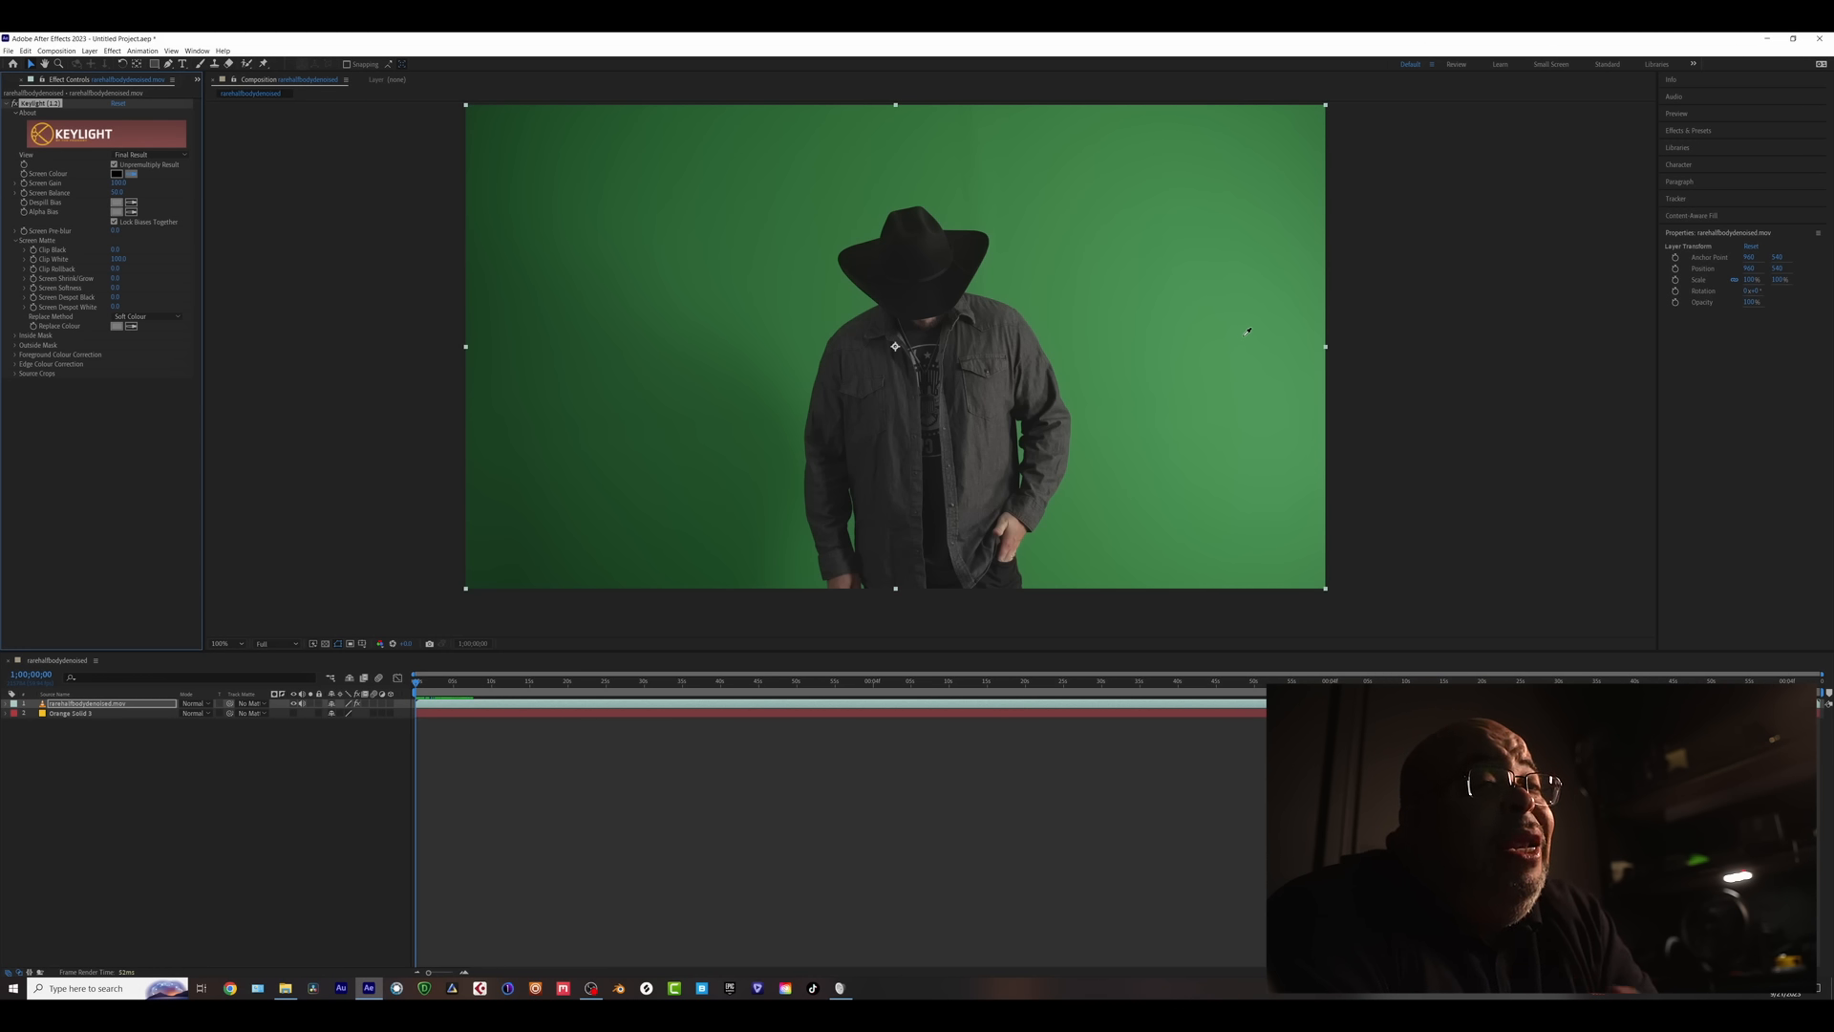
click(497, 568)
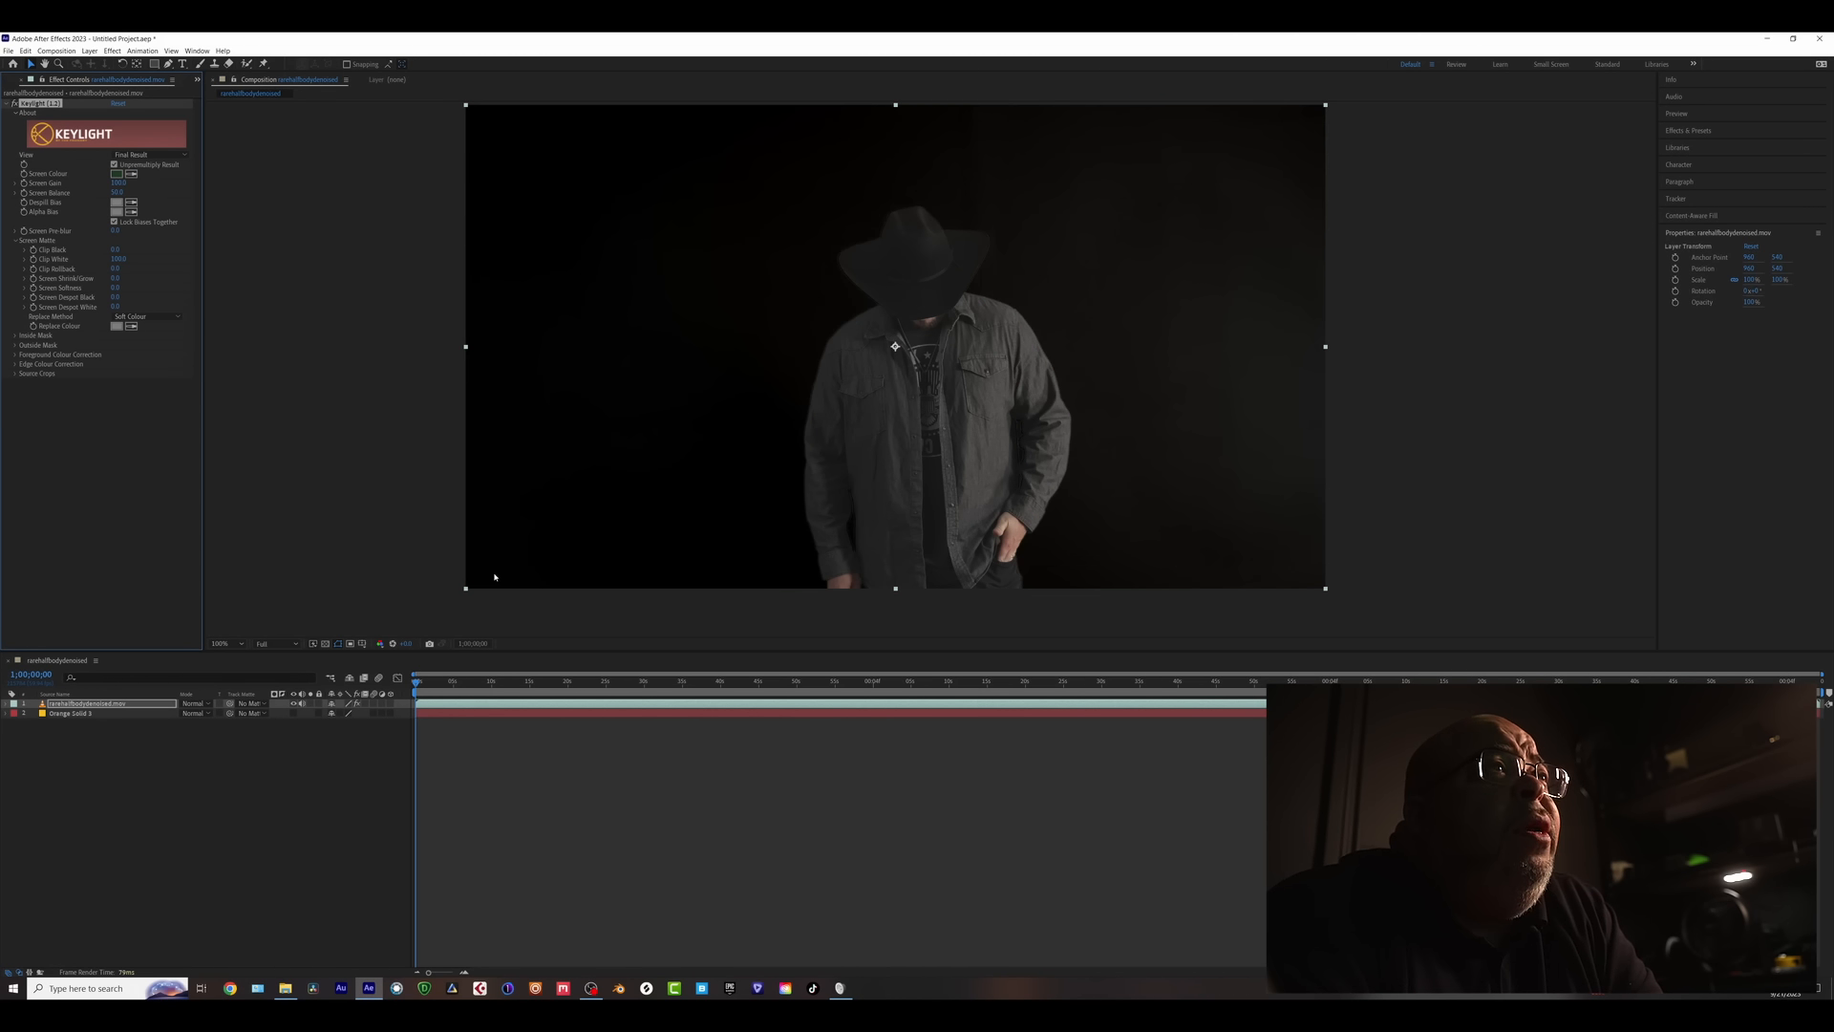
click(144, 155)
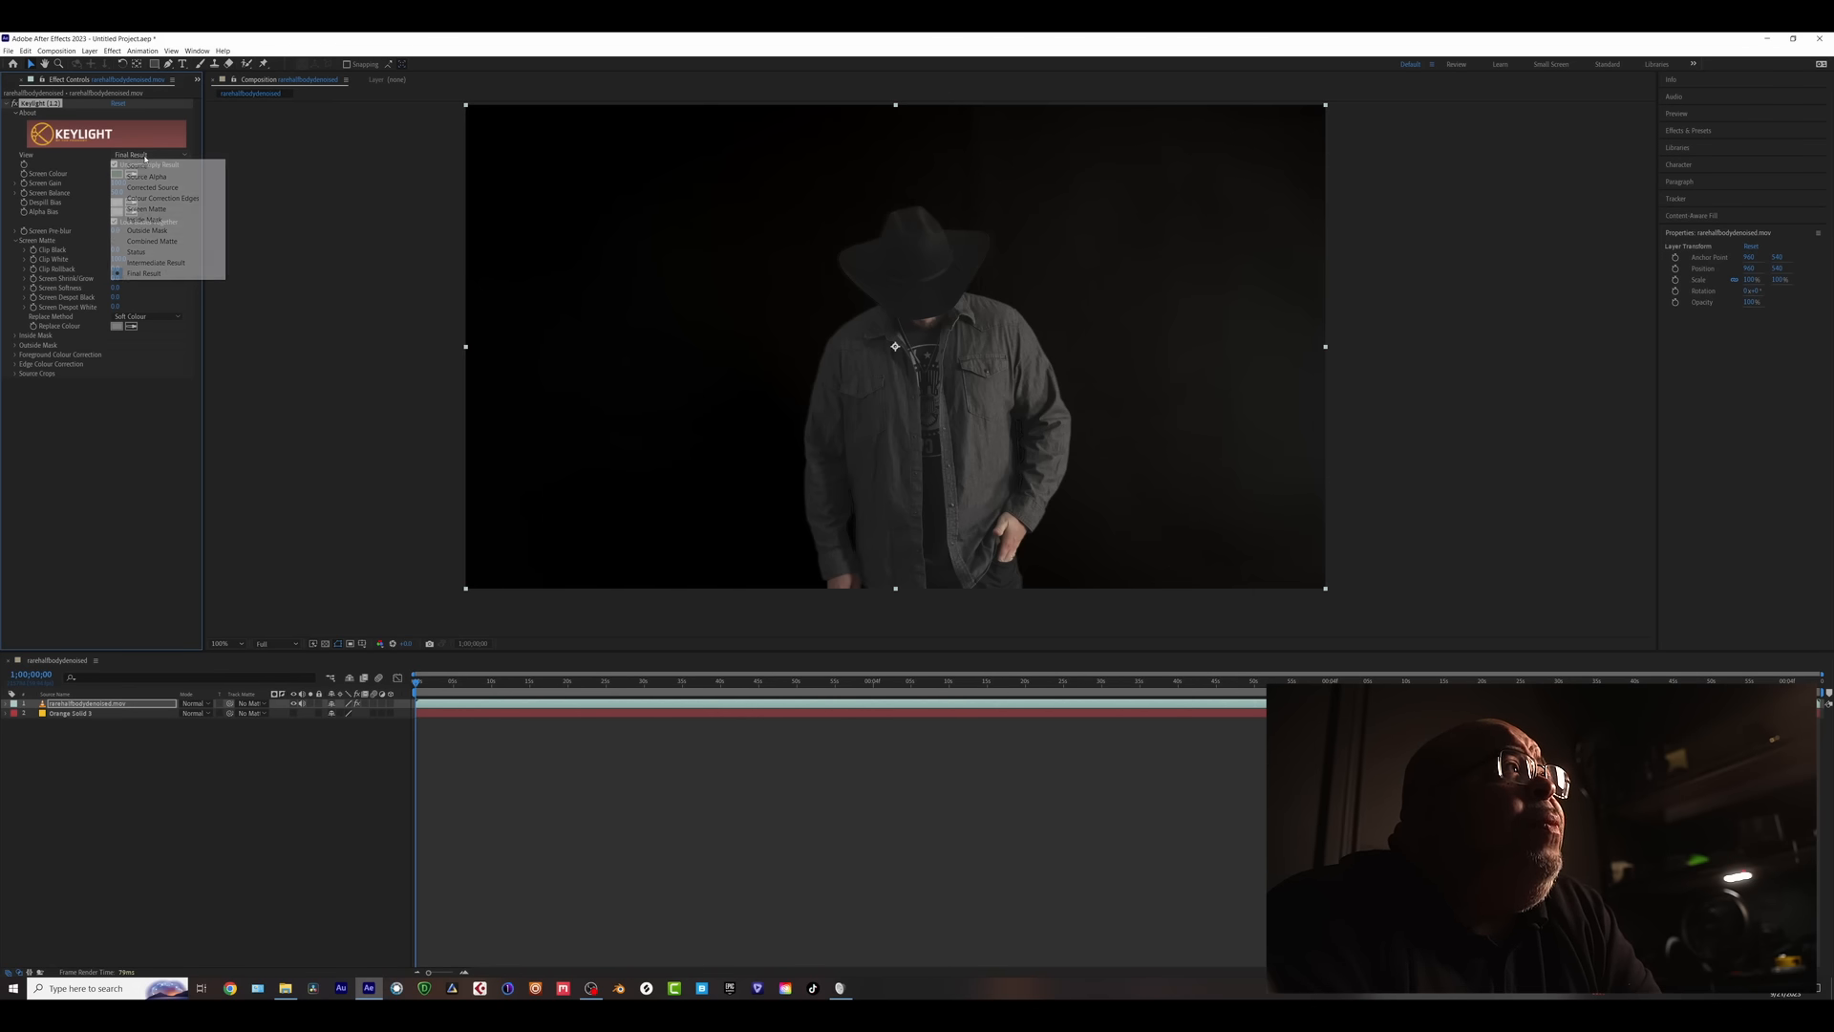
click(139, 210)
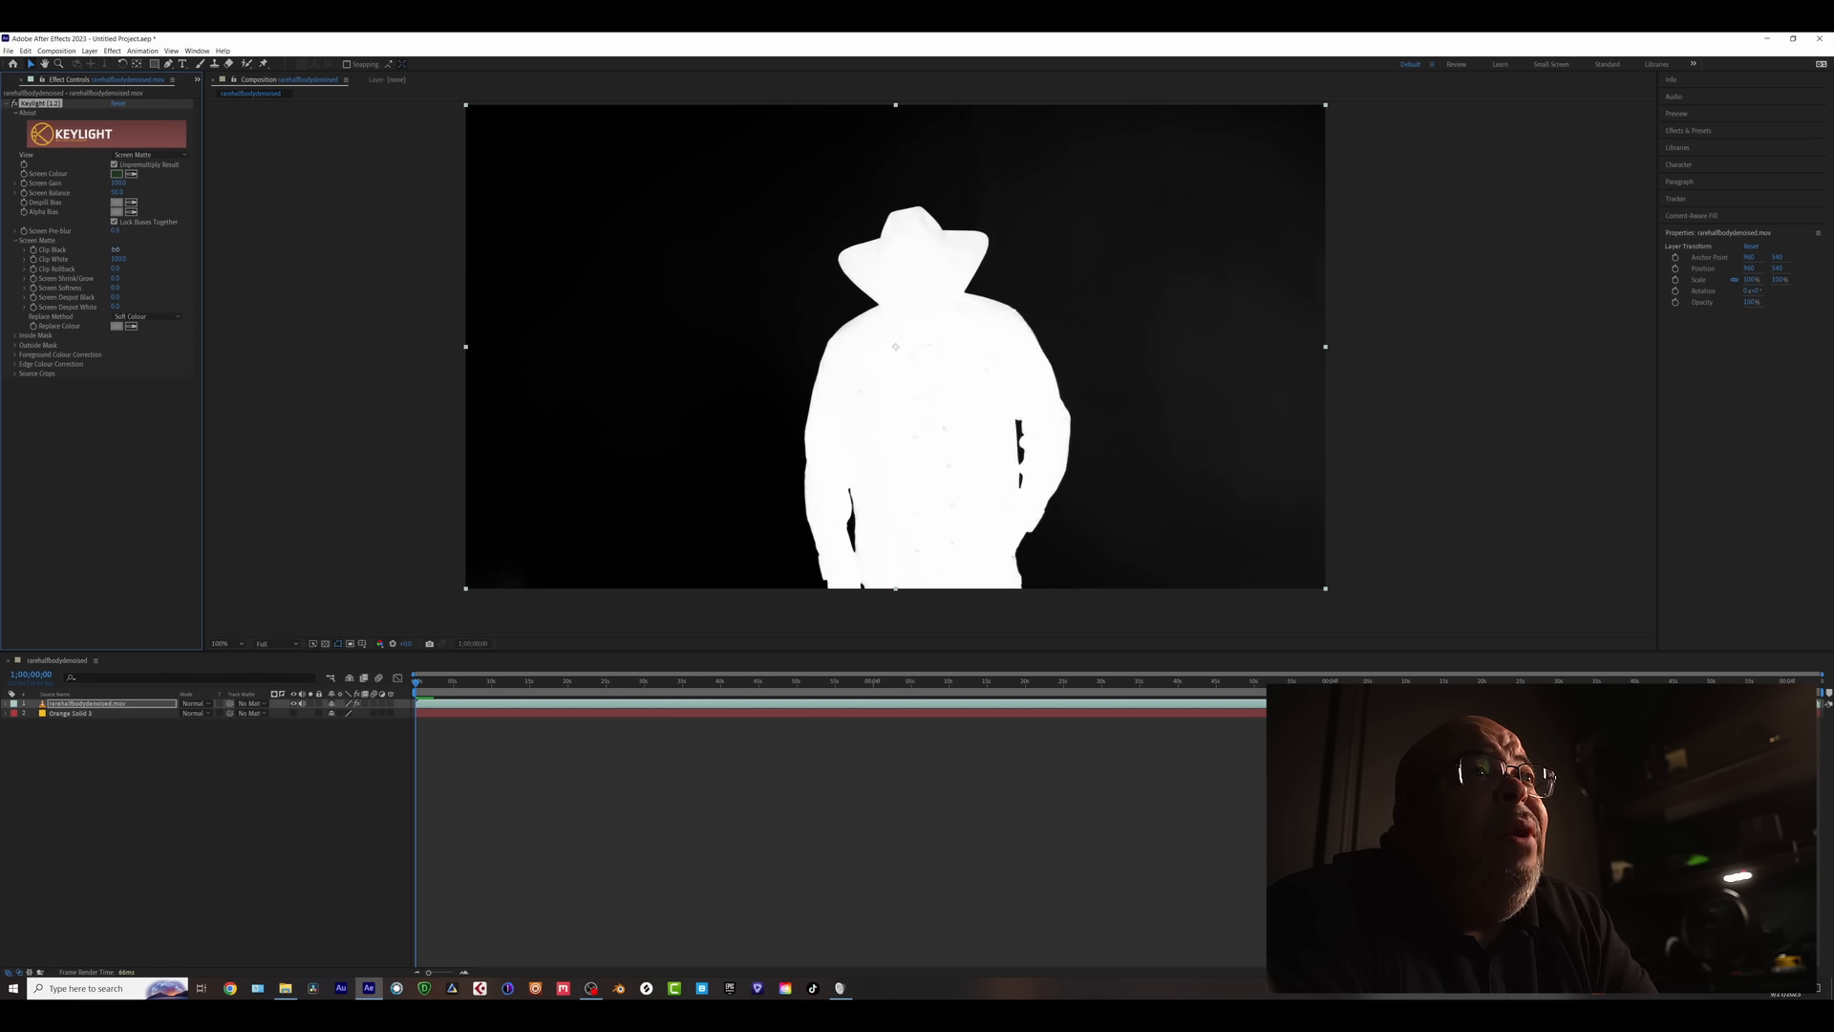
- Raise Keylight's Clip Black to 14.0 so the matte background turns solid black
click(116, 250)
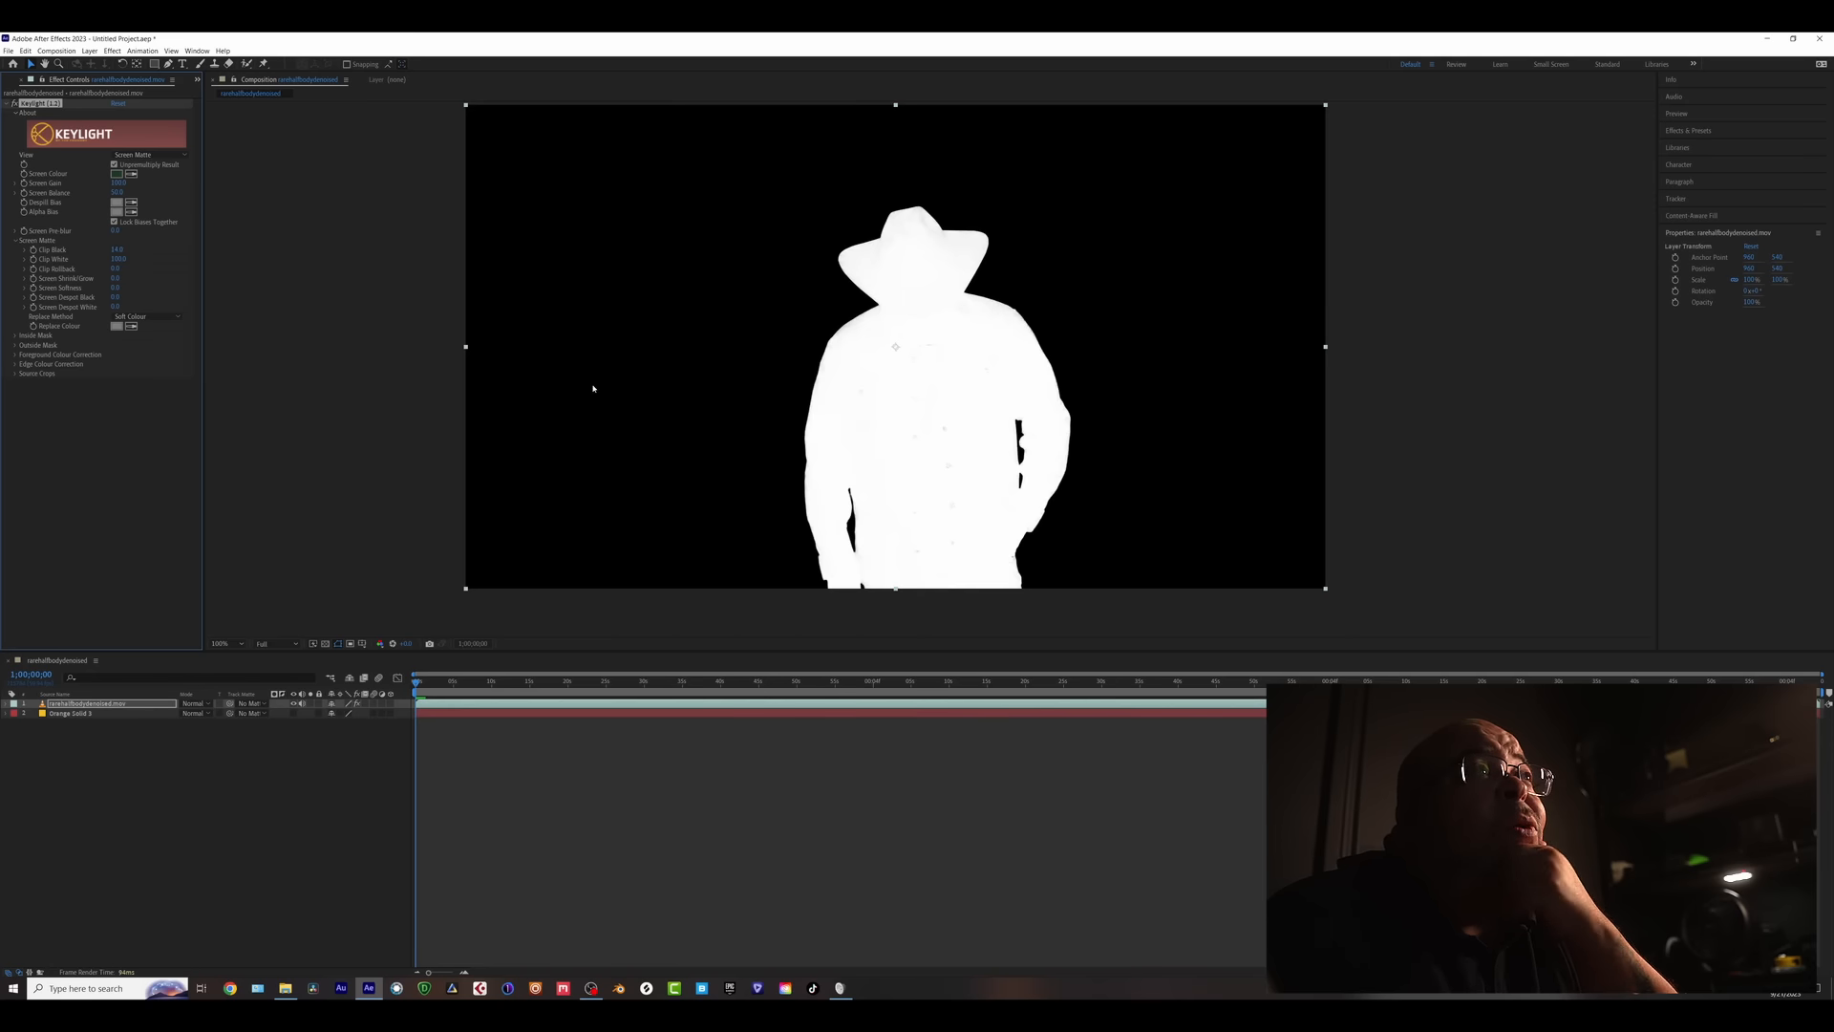
- Magnify the matte and lower Clip White to about 97 to clear grey specks
key(period)
key(period)
key(comma)
key(comma)
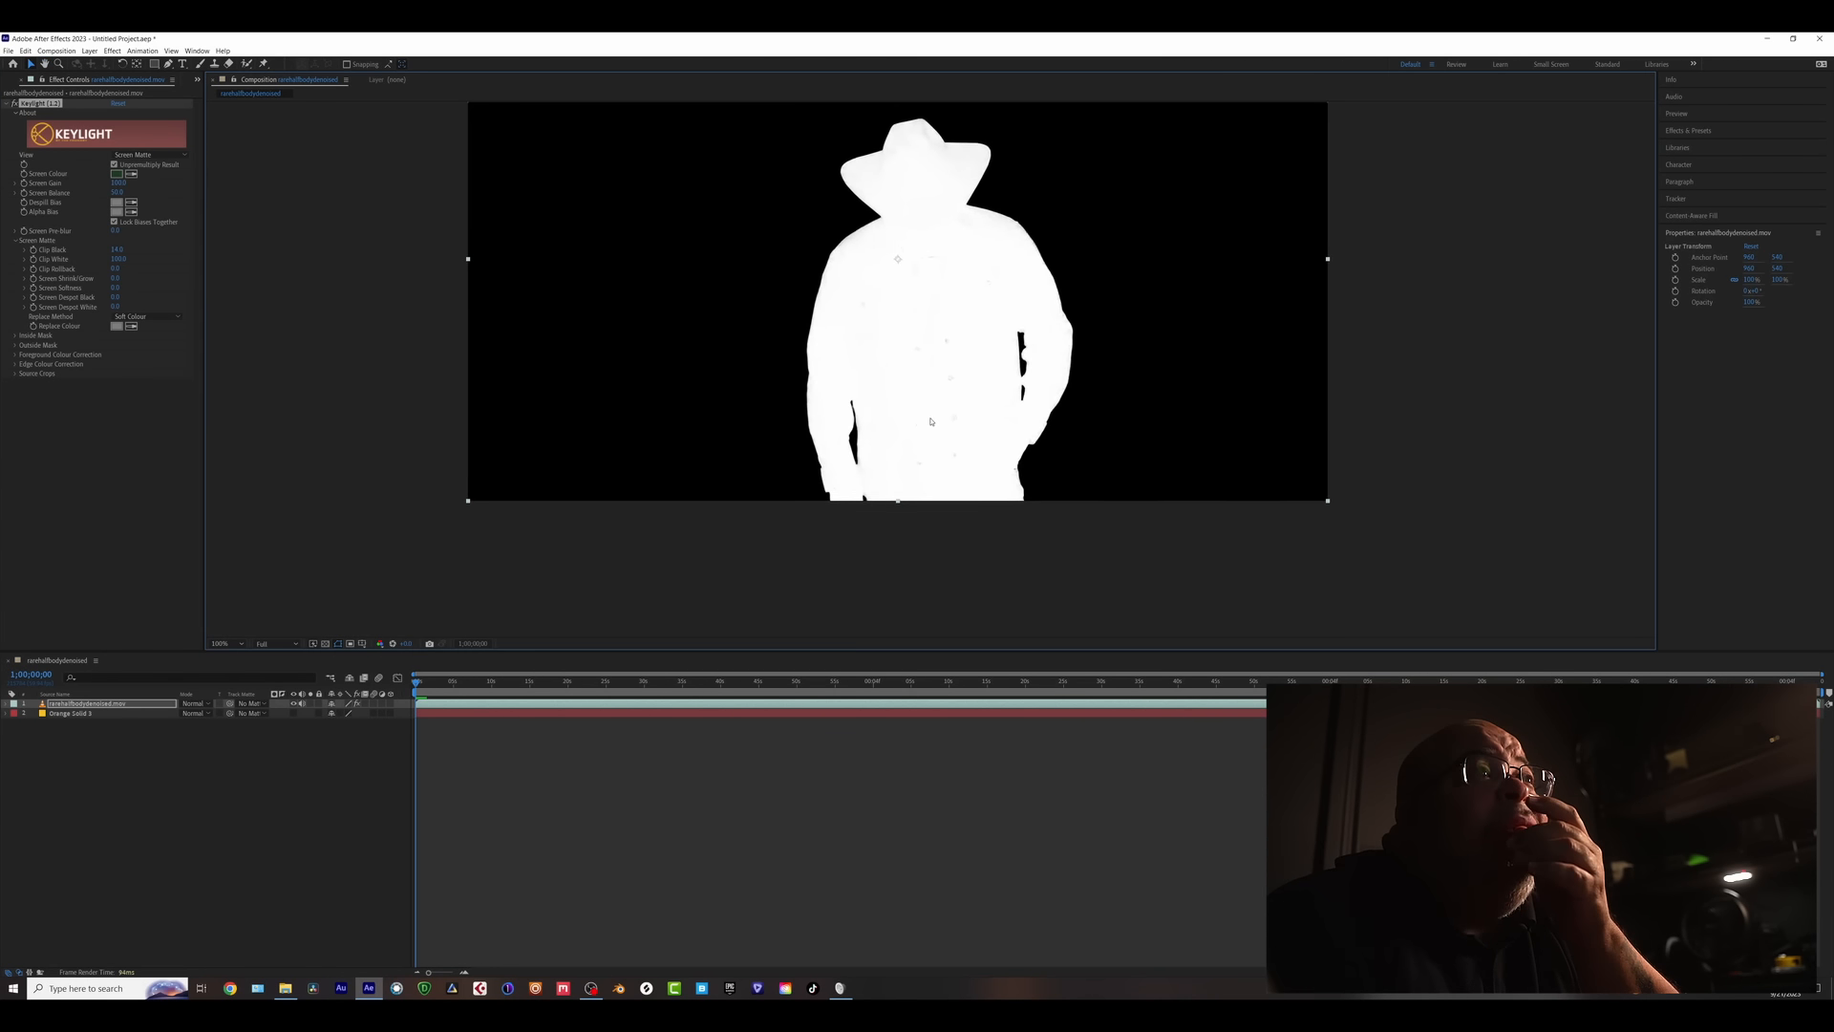
key(period)
key(period)
key(period)
key(period)
key(comma)
key(comma)
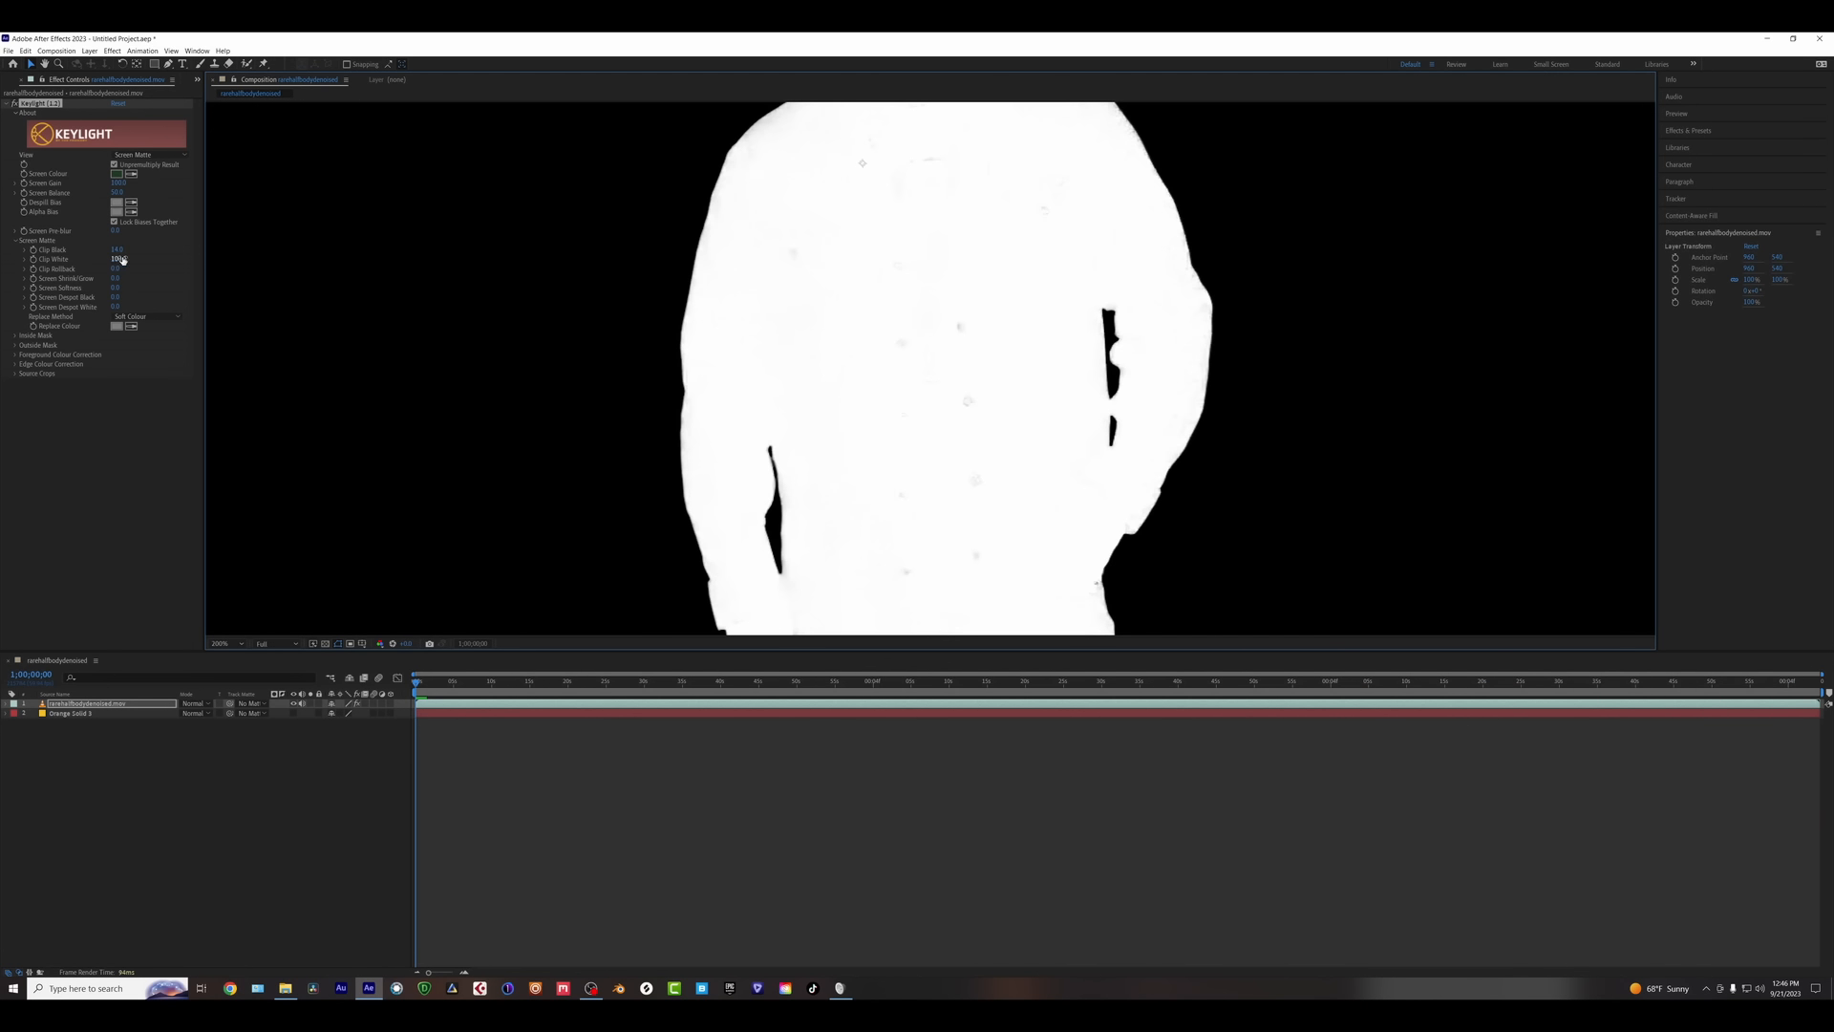
drag(119, 259, 118, 258)
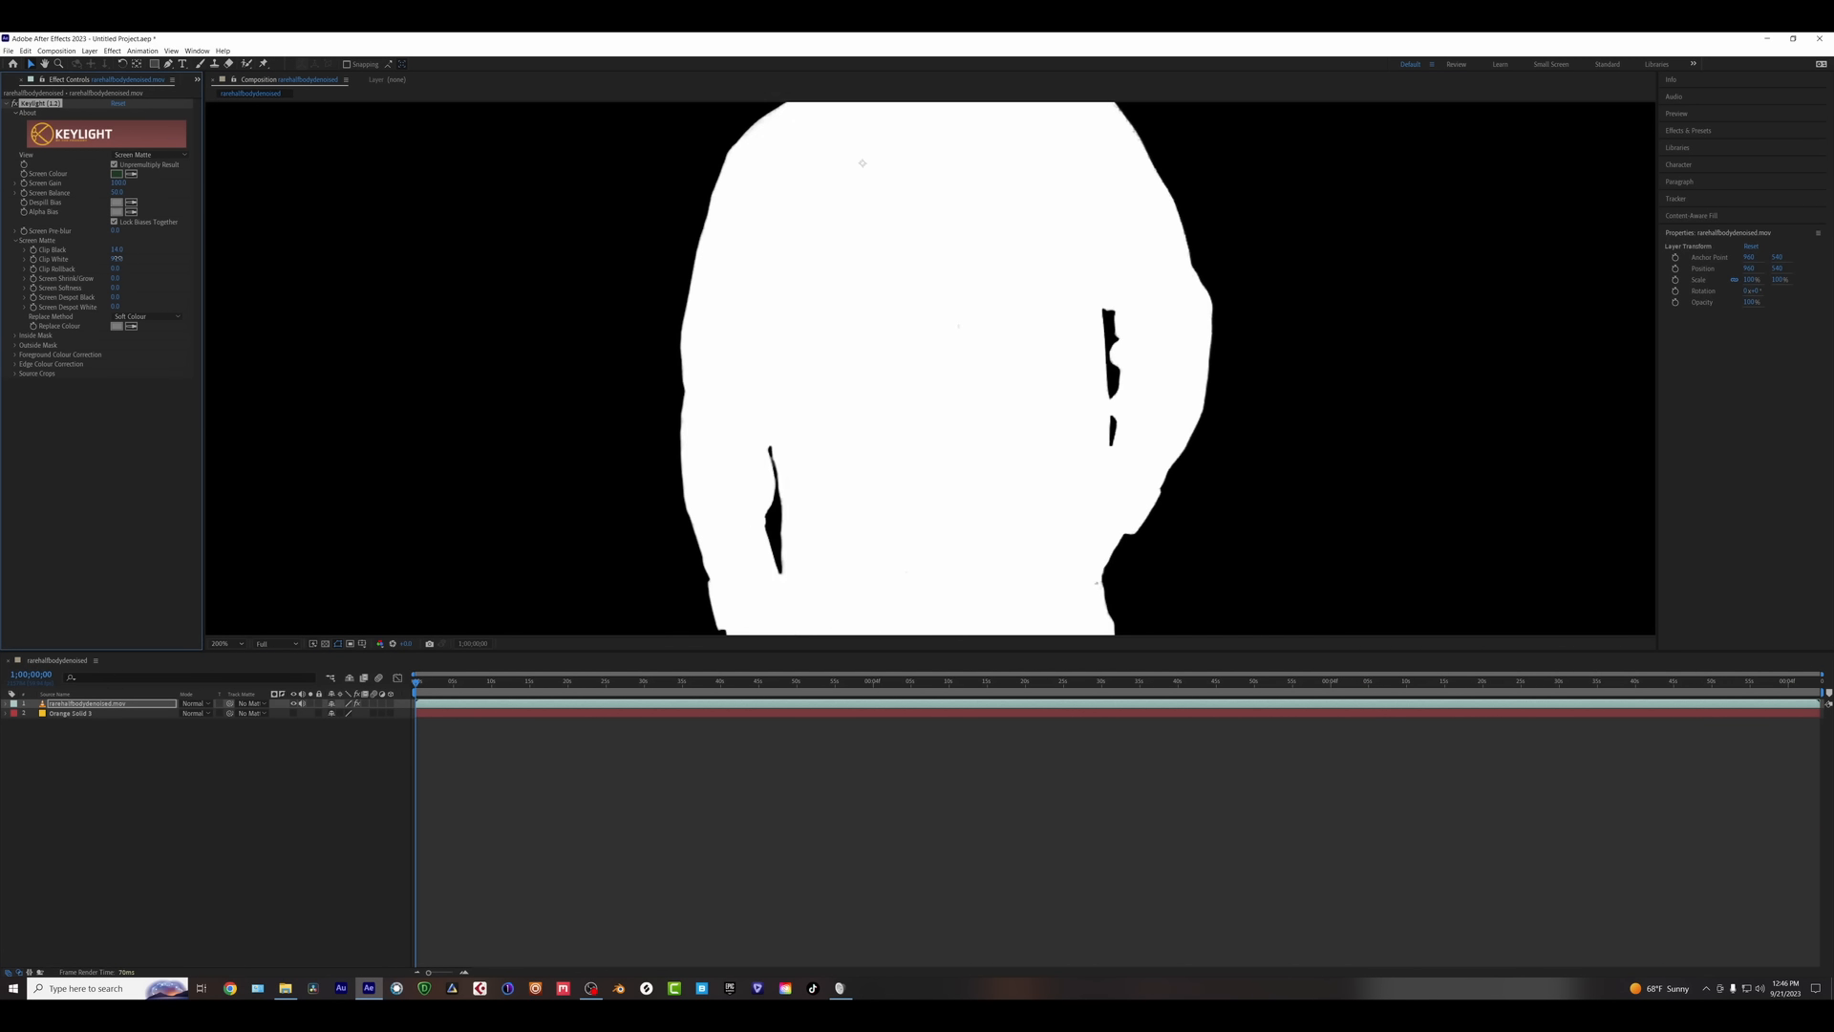
- Switch Keylight's View to Intermediate Result to see the keyed footage
scroll(935, 436, down, 5)
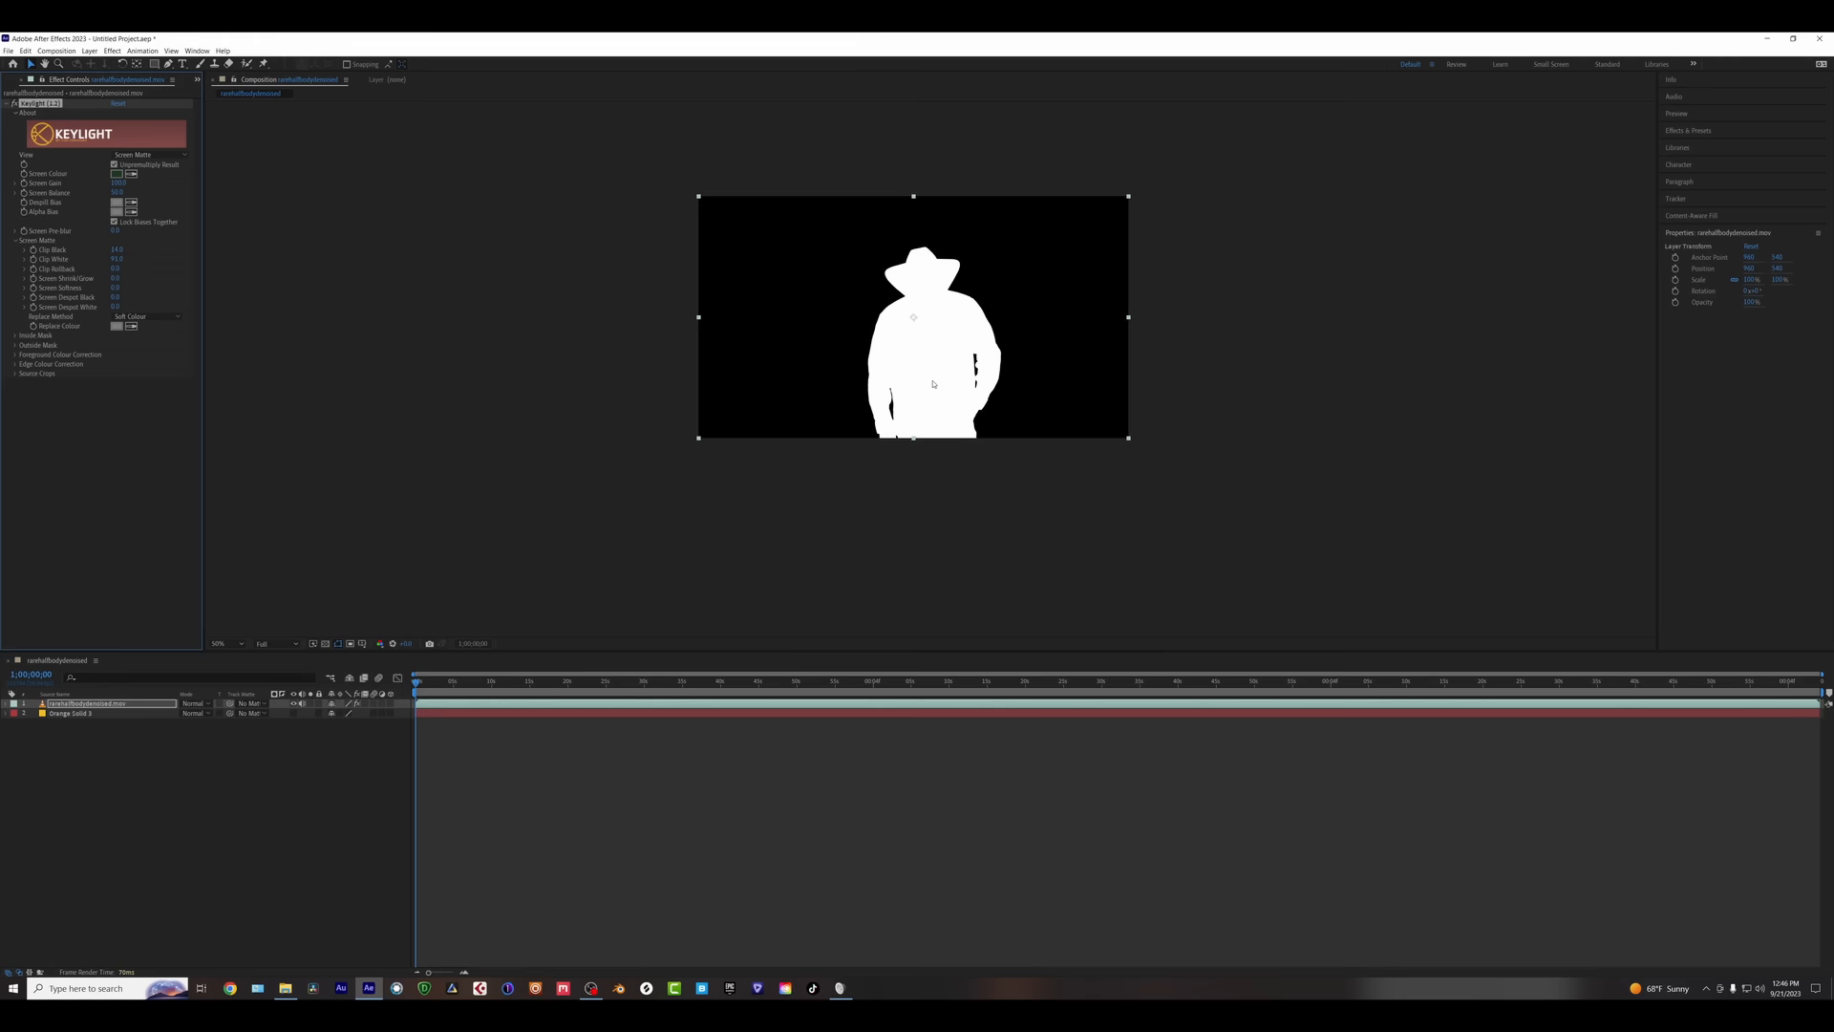
scroll(938, 433, up, 5)
scroll(942, 430, down, 4)
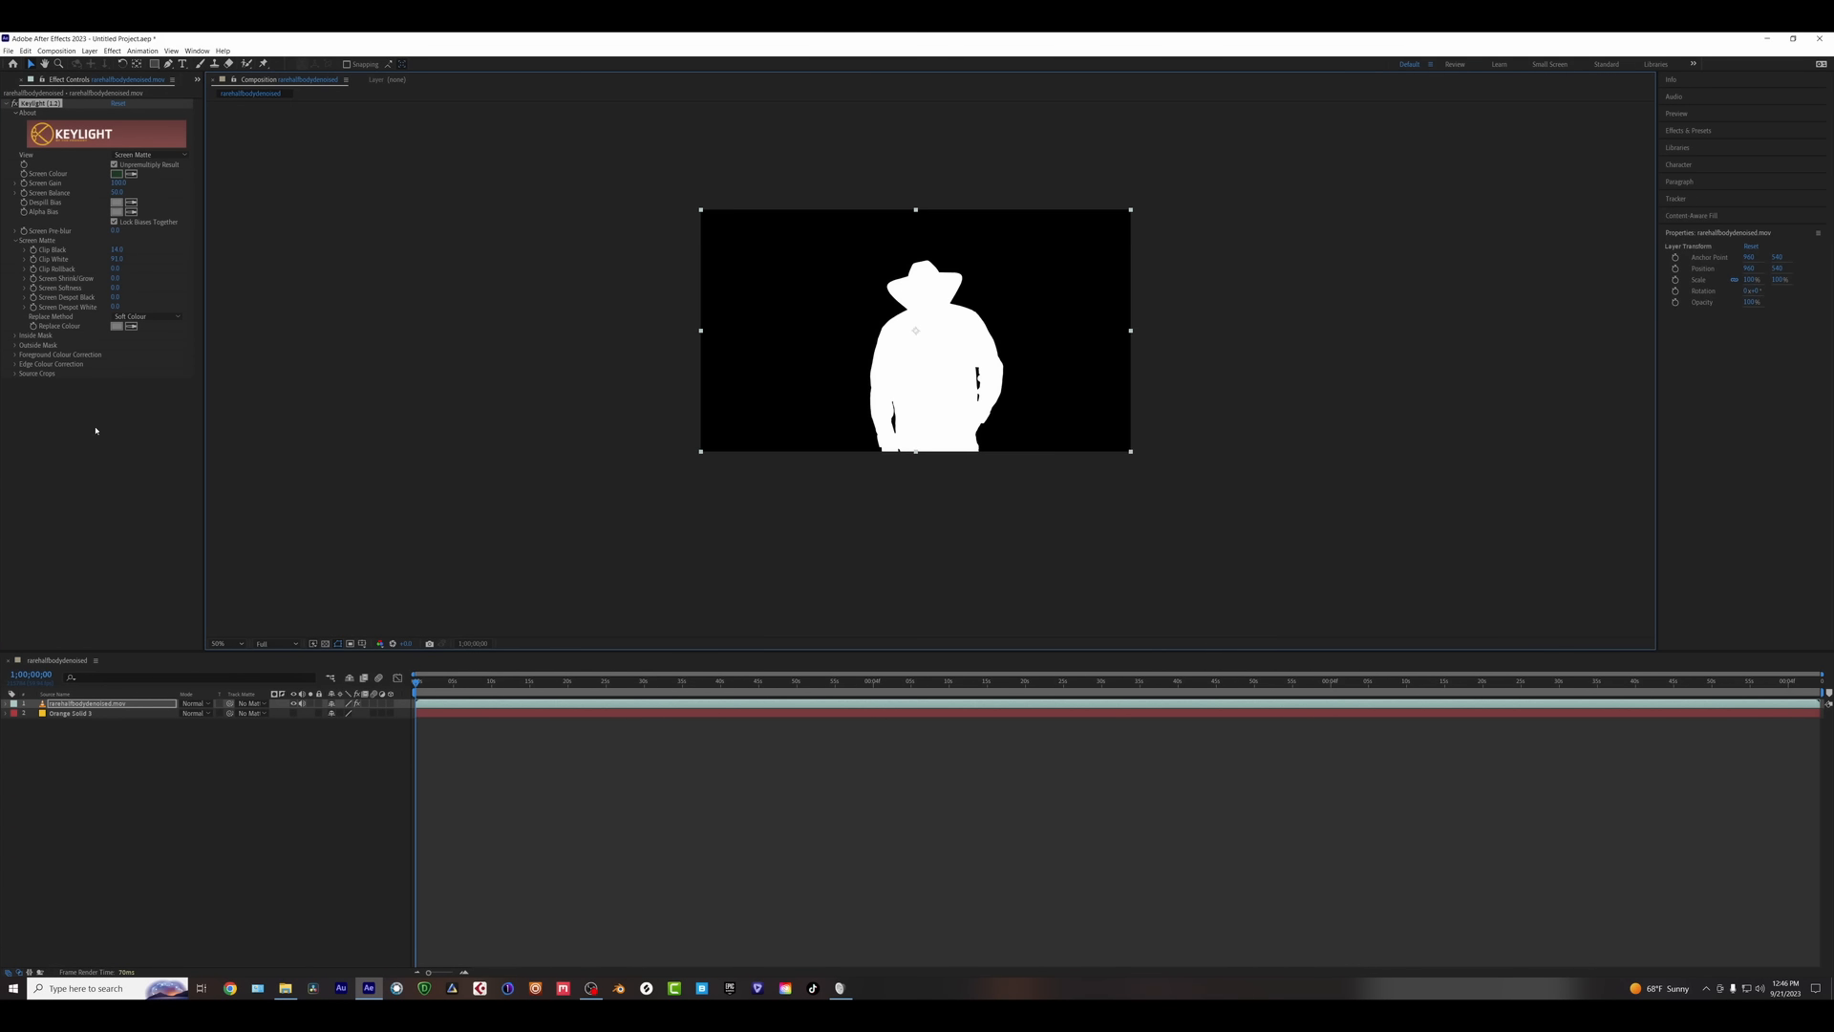
click(145, 155)
click(150, 267)
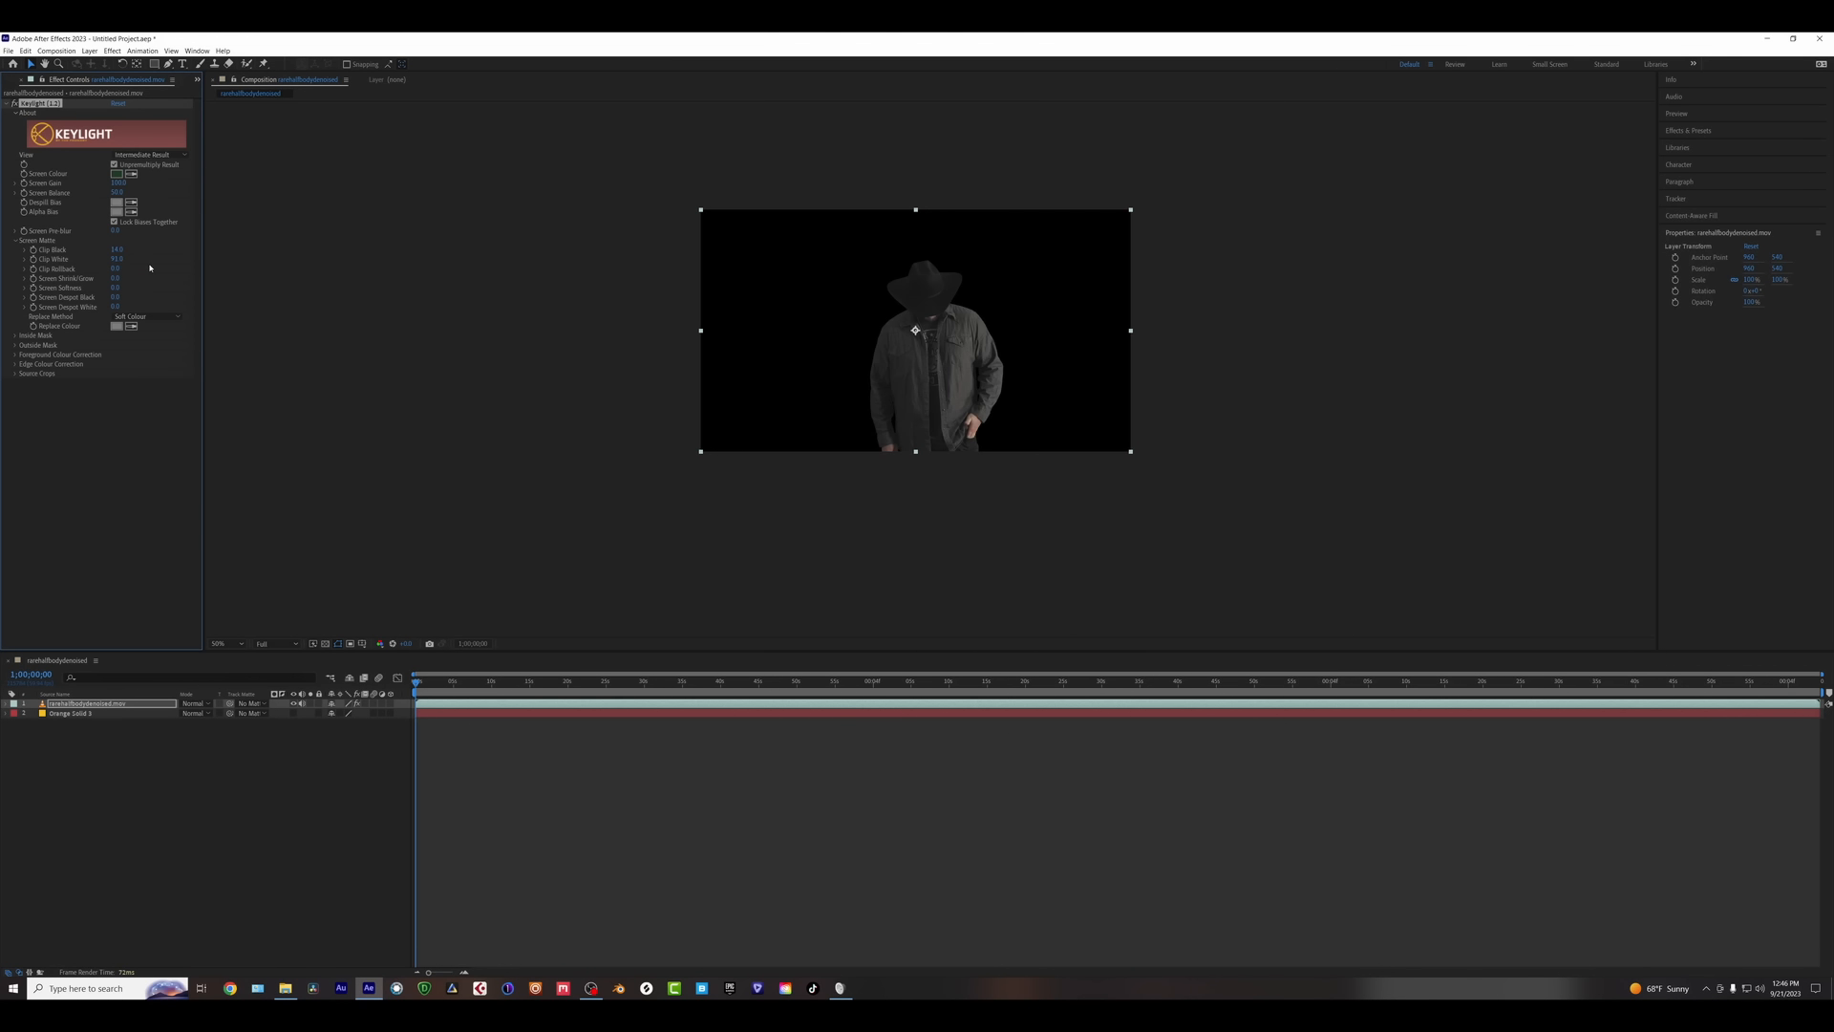
- Show the Orange Solid behind the keyed man and inspect the hat edges at 400%
click(293, 713)
scroll(1017, 391, up, 3)
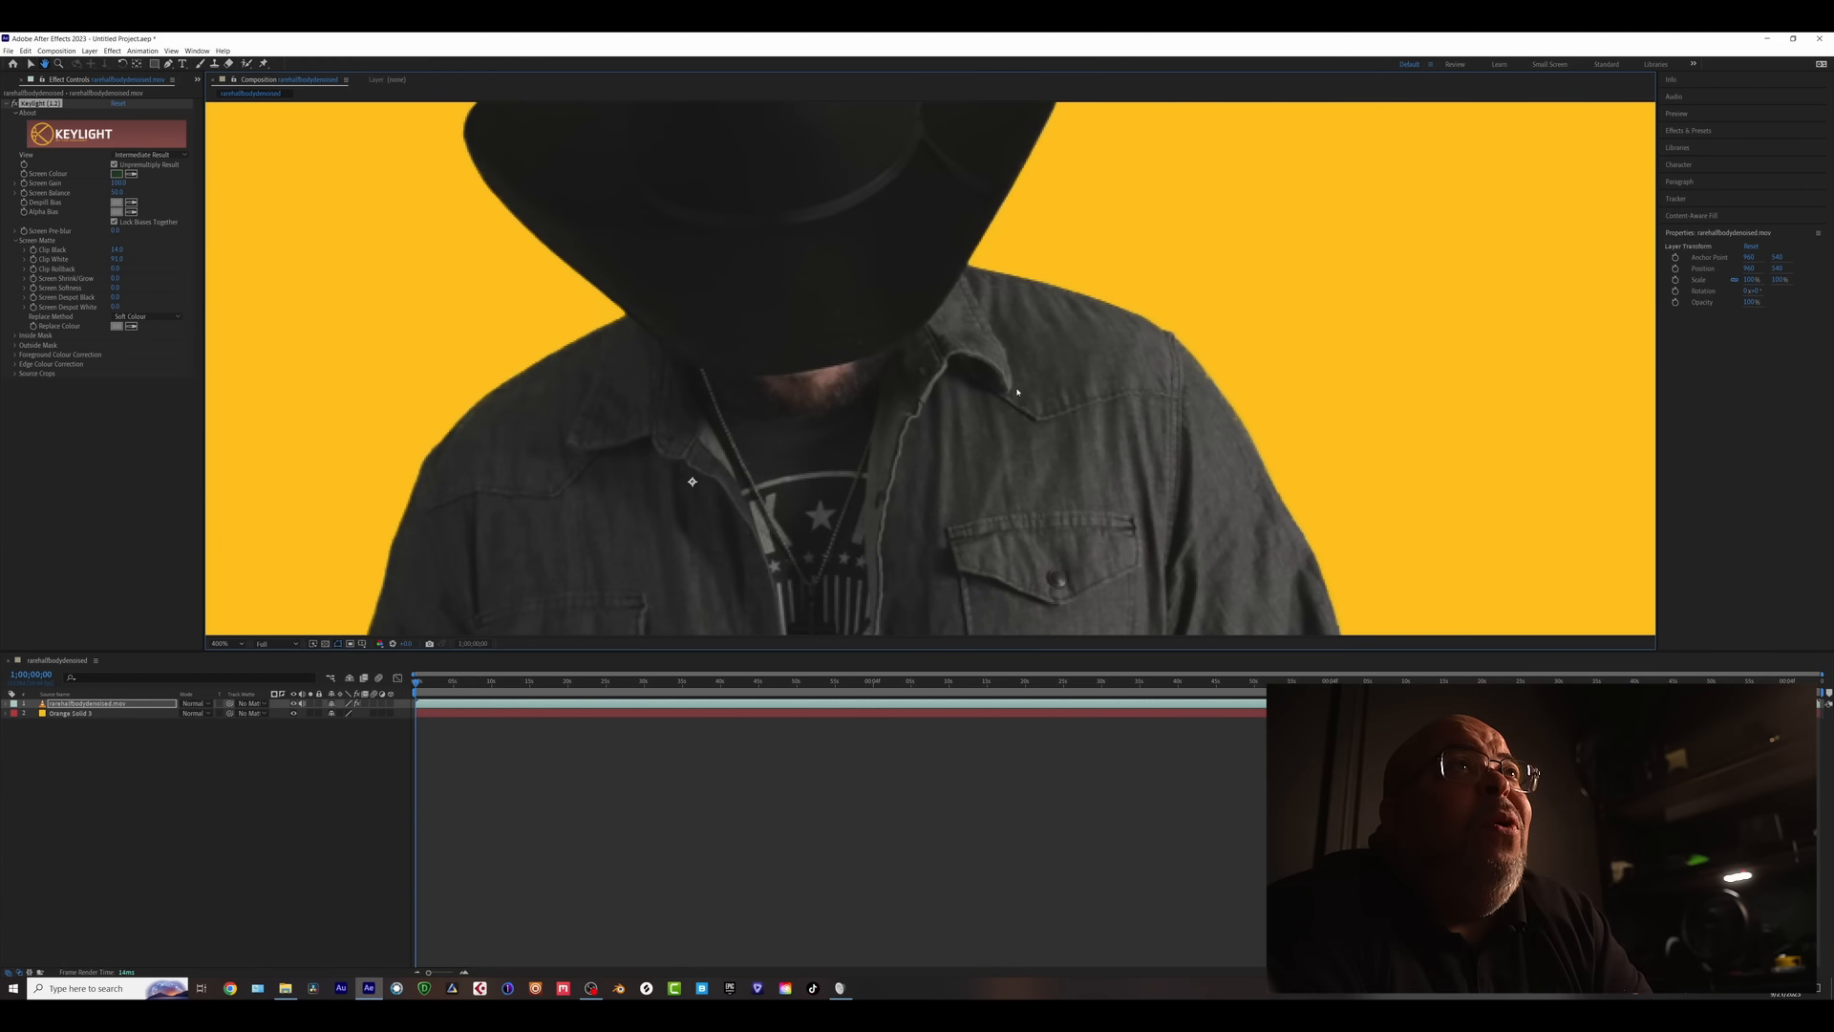
scroll(1017, 391, down, 3)
drag(922, 433, 992, 370)
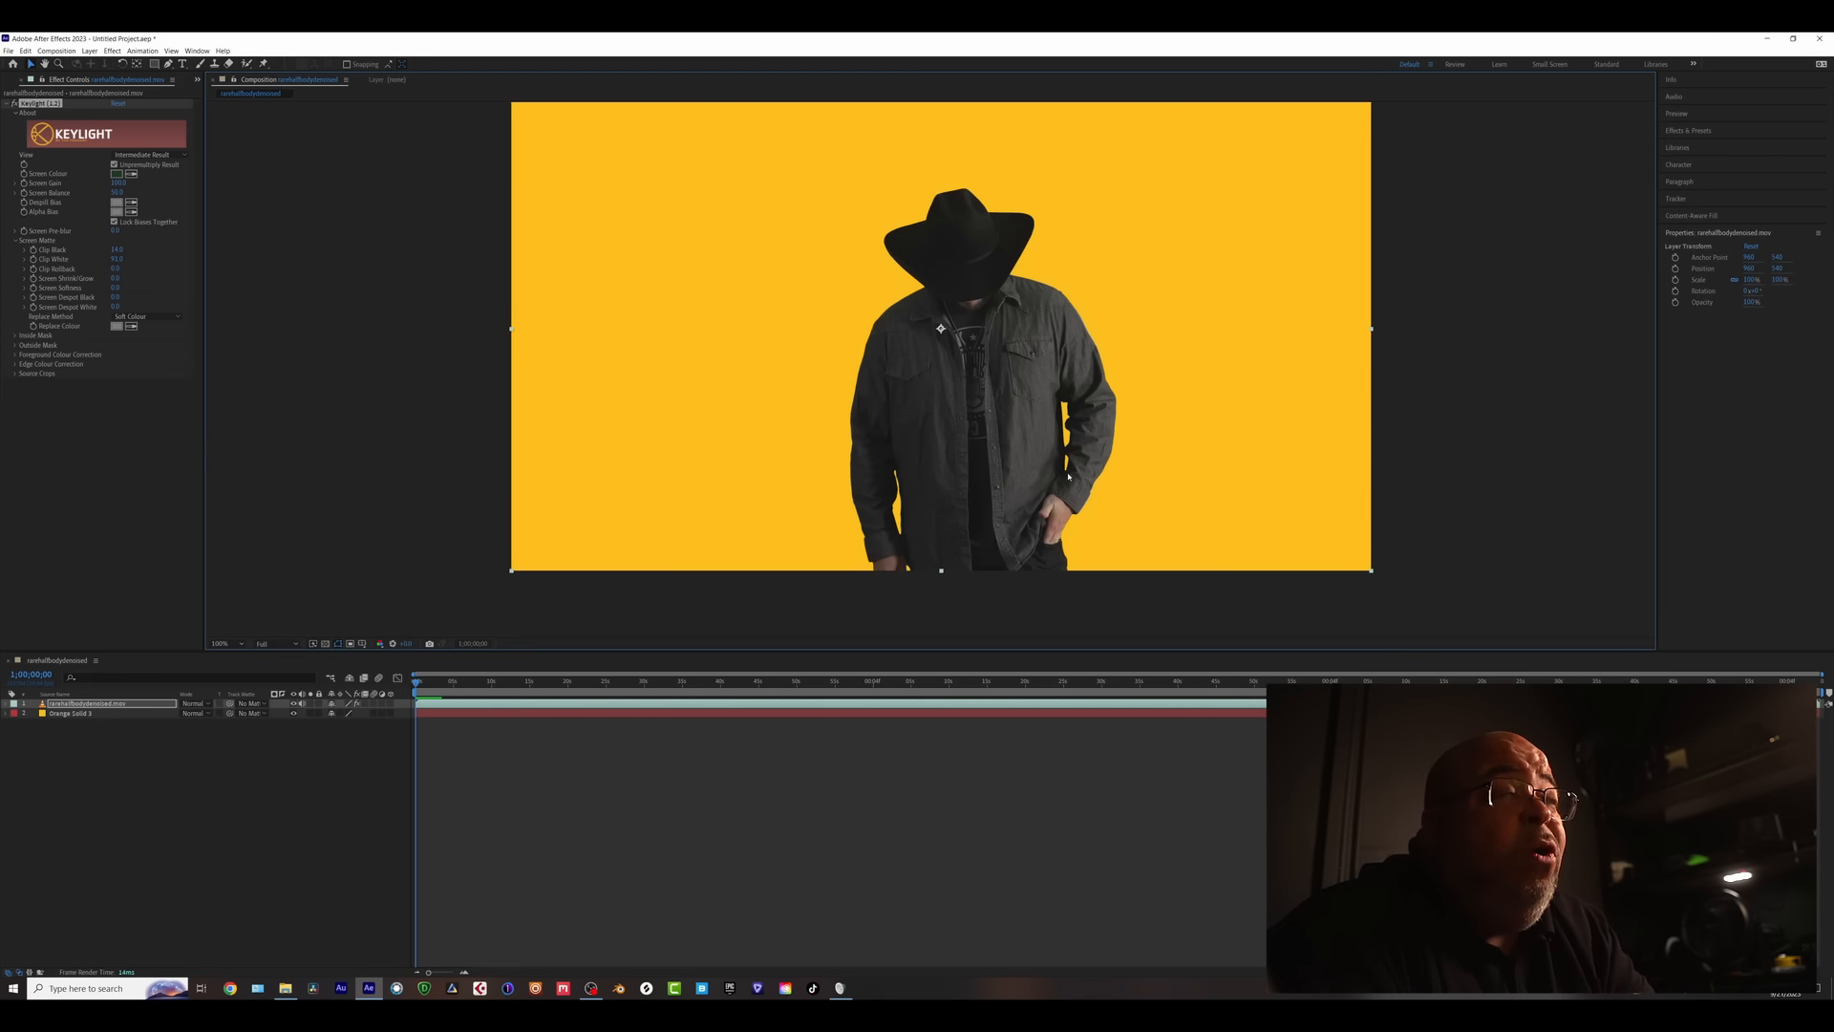
key(period)
key(period)
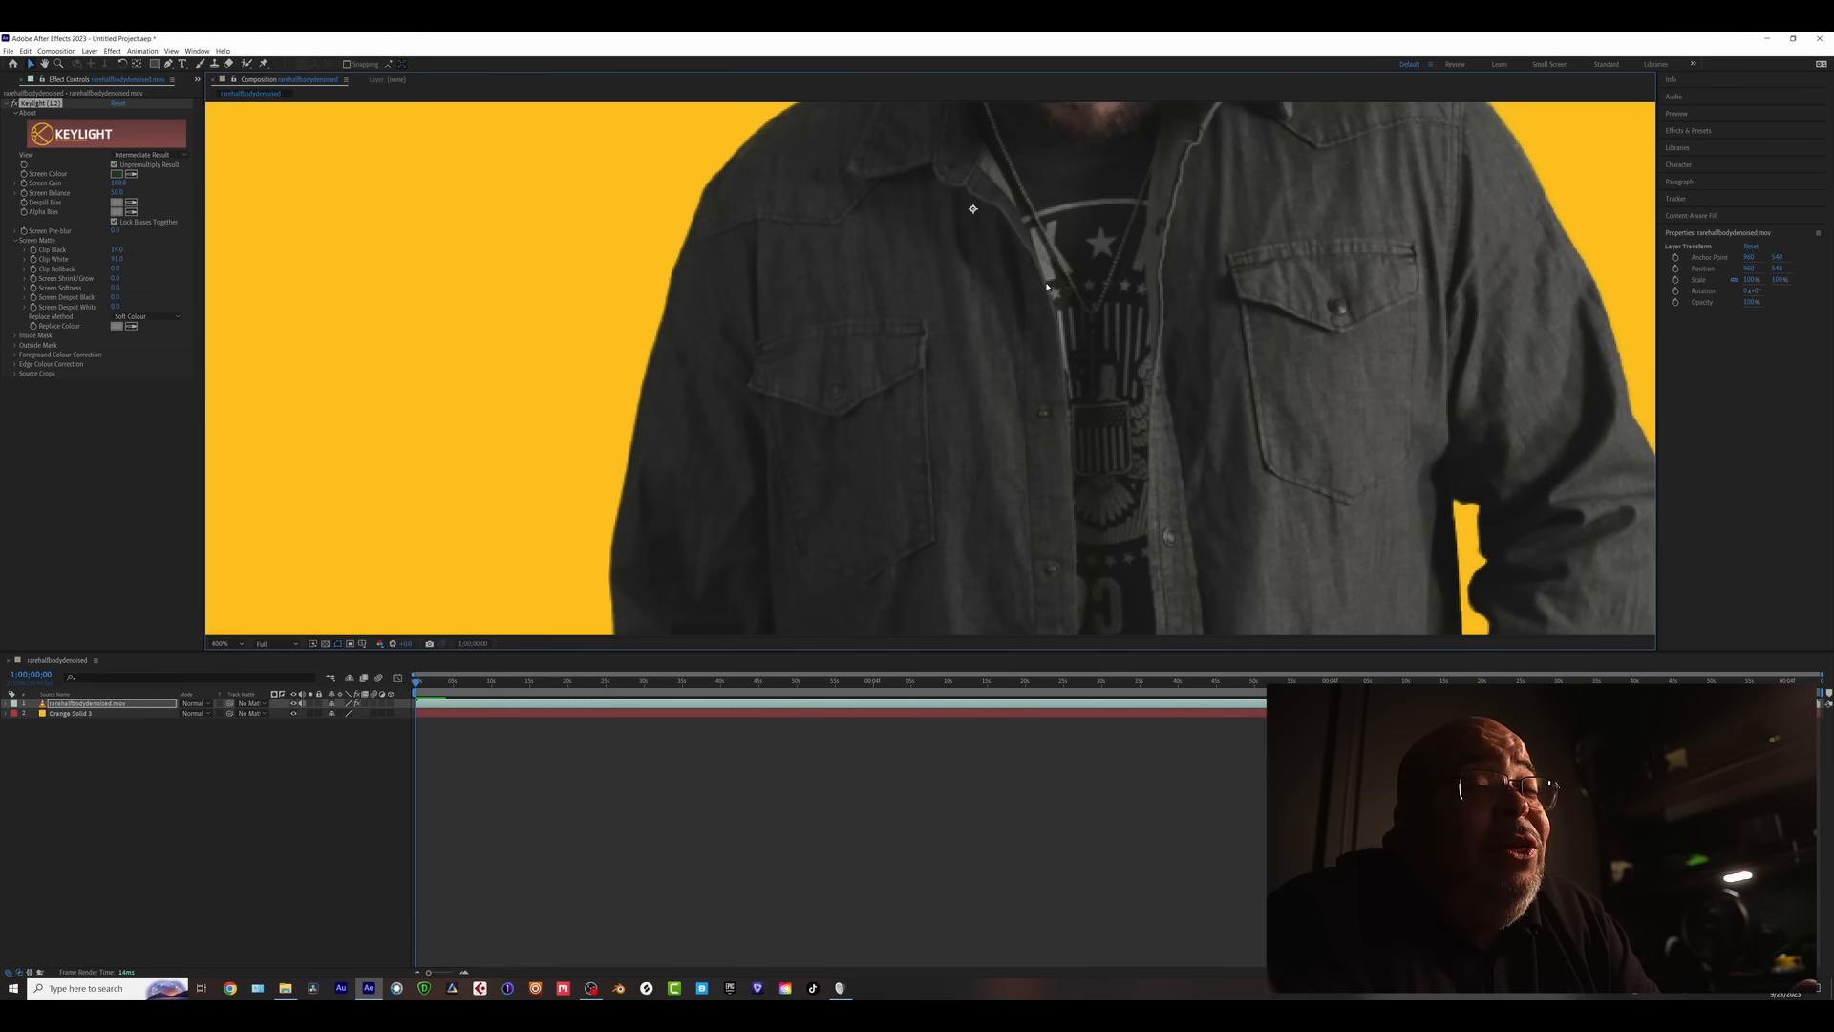
drag(977, 324, 912, 450)
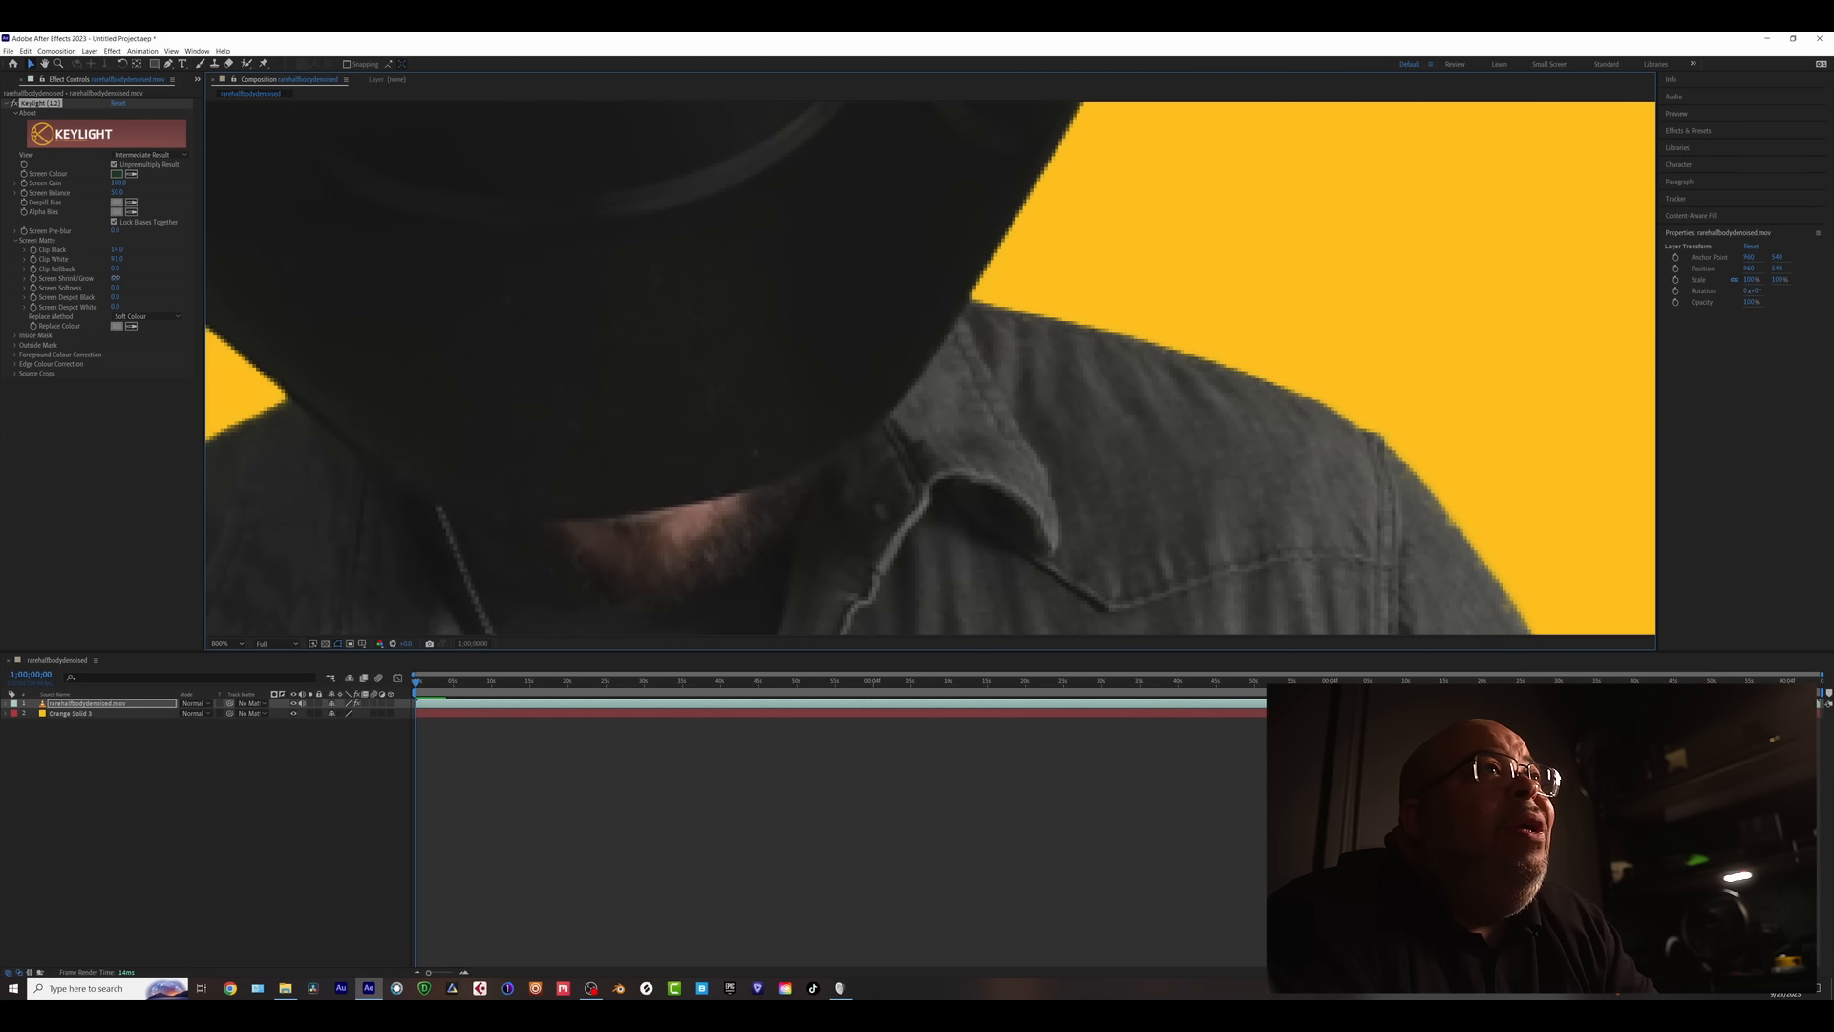
- Drag Keylight's Screen Shrink/Grow down to -0.4 and check that the green edge fringe is gone
click(116, 278)
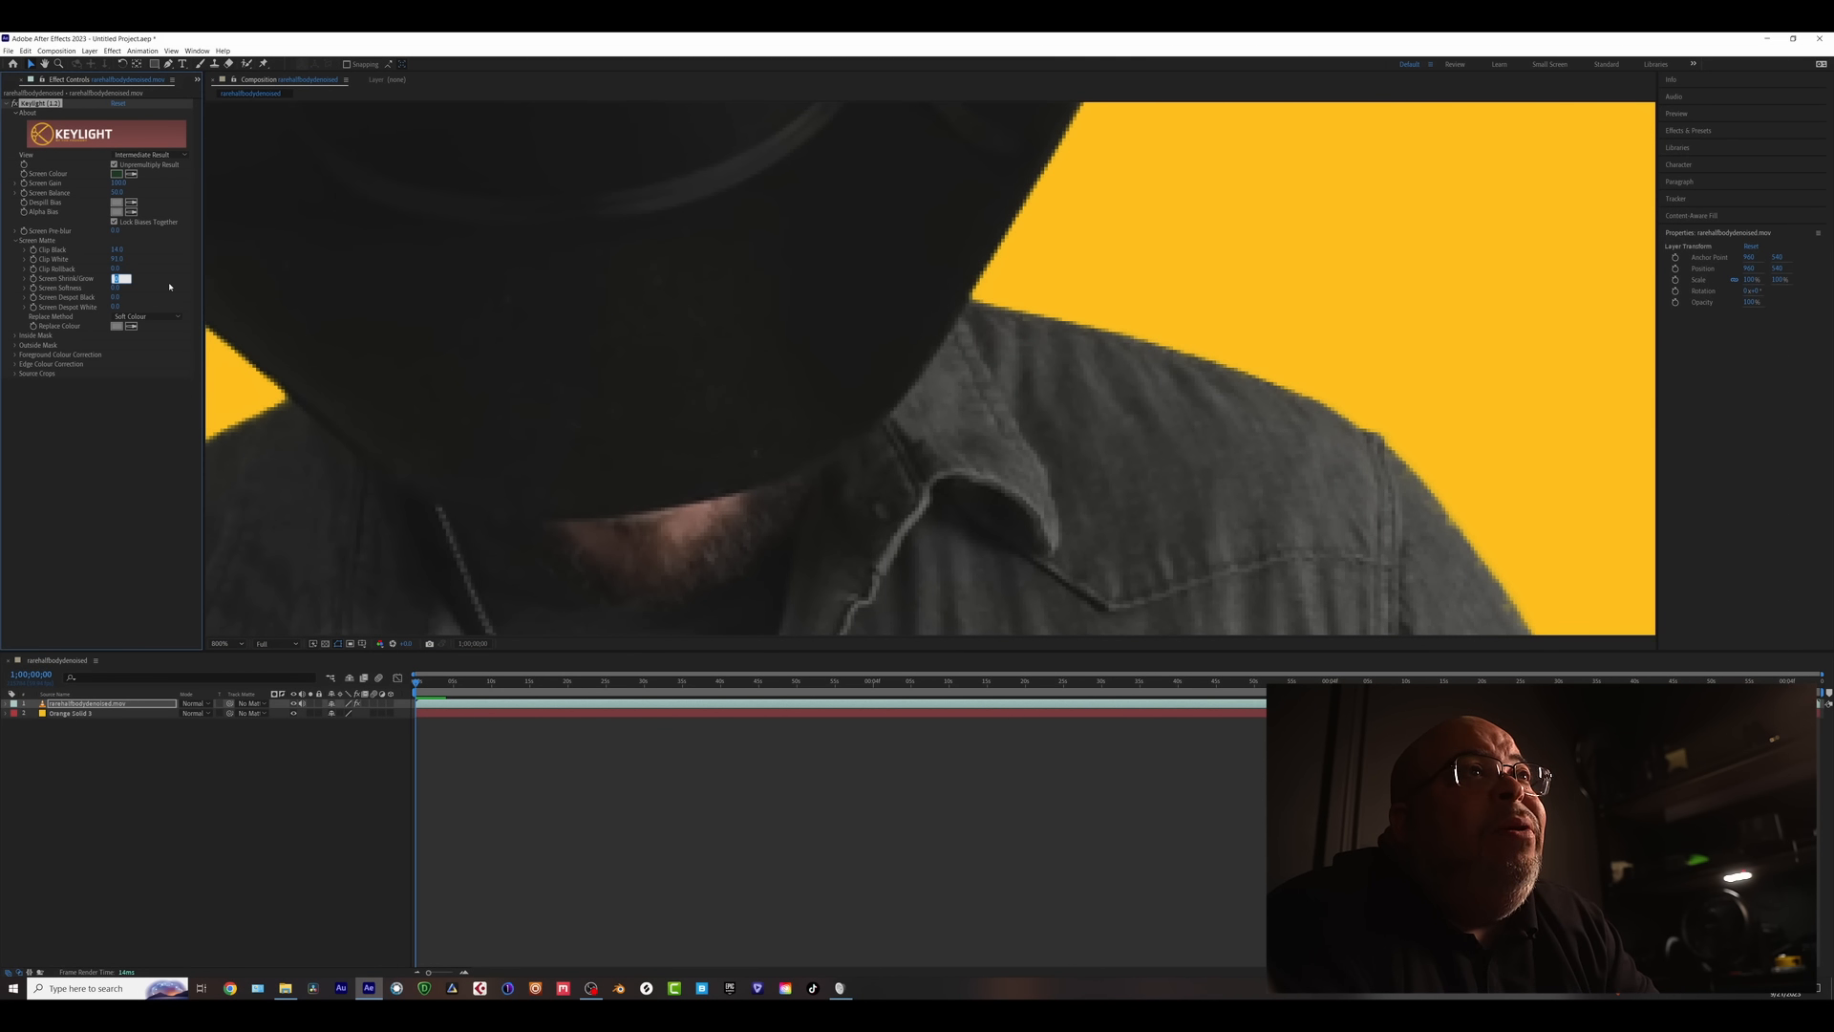
text(1)
key(Return)
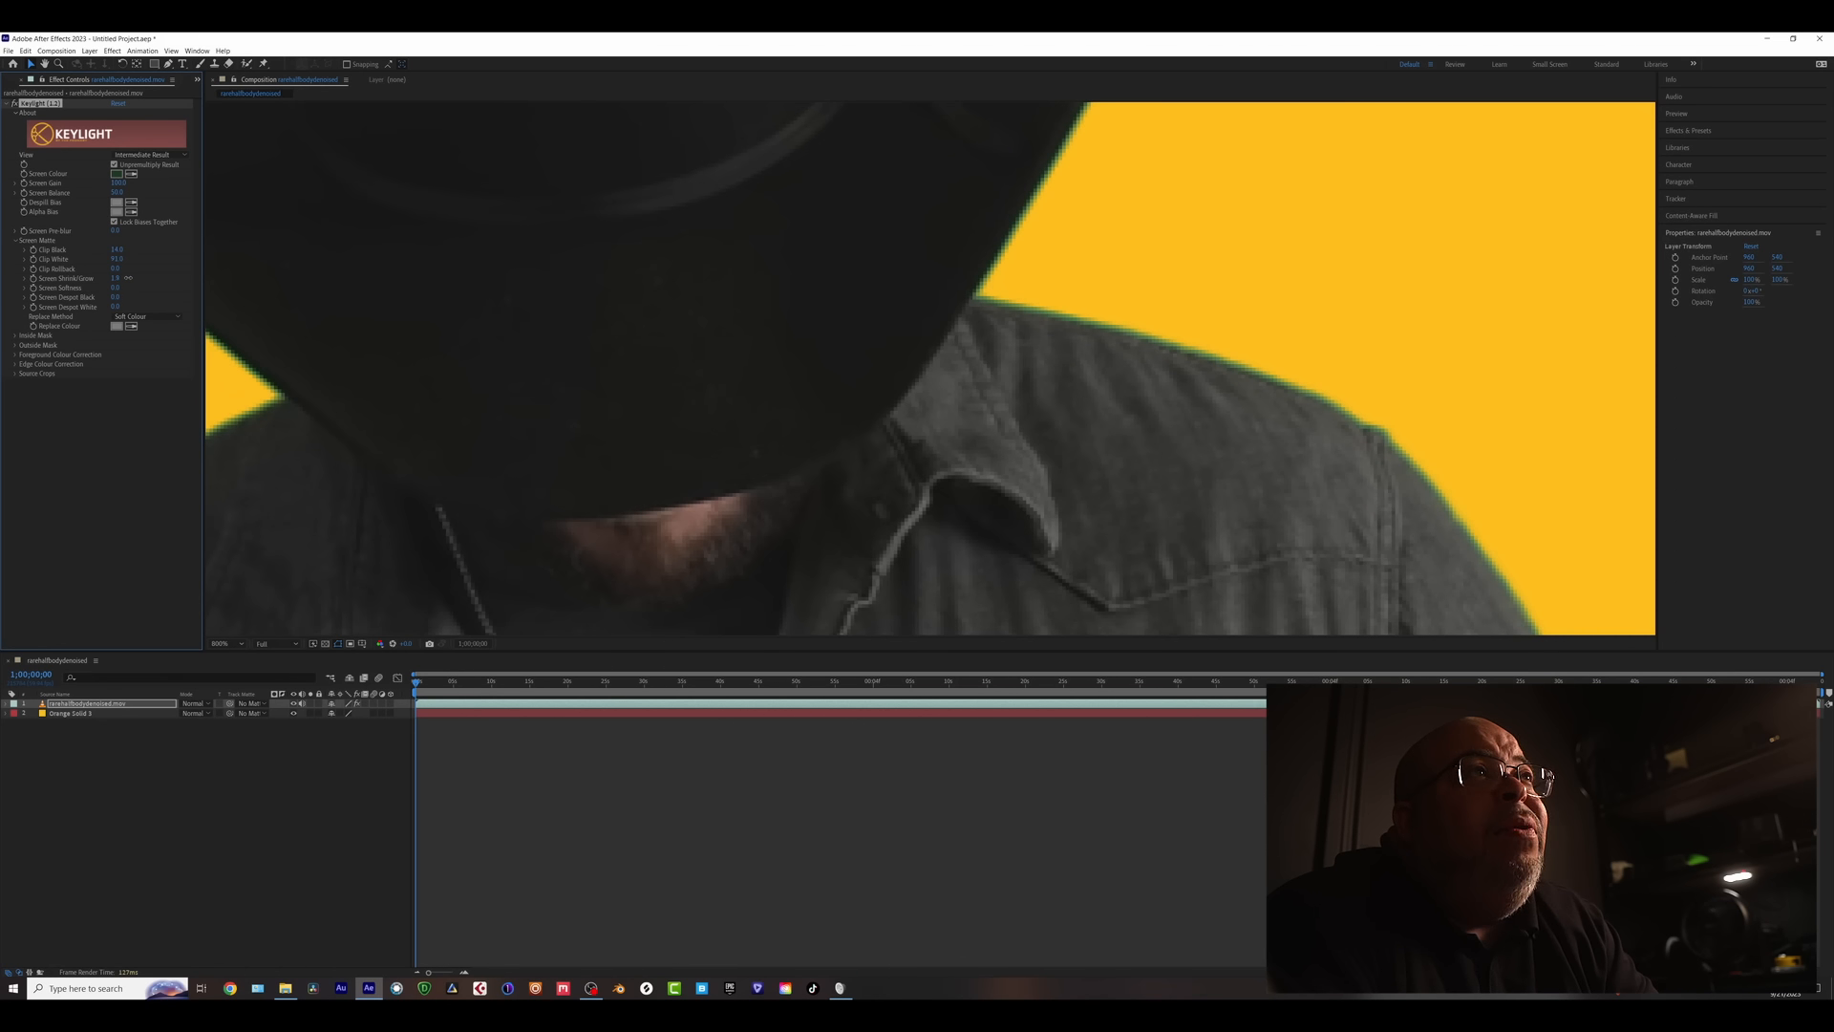
drag(128, 278, 115, 278)
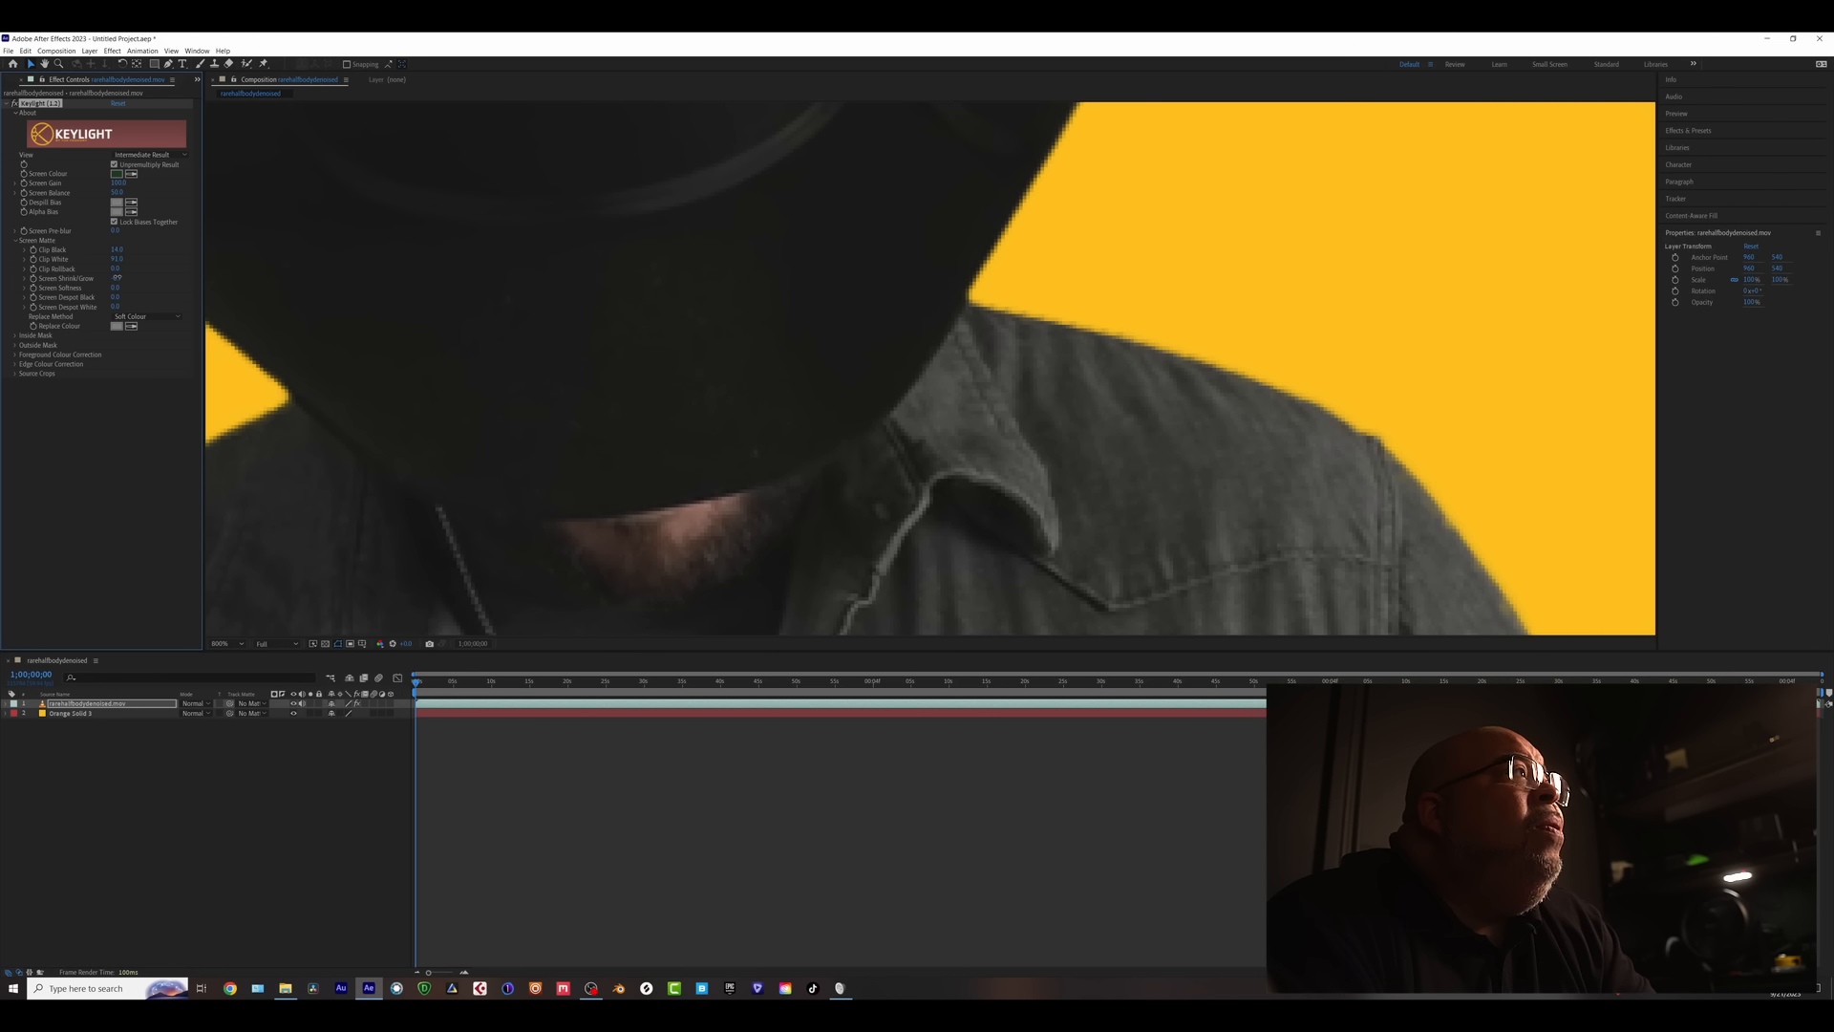
drag(118, 278, 116, 278)
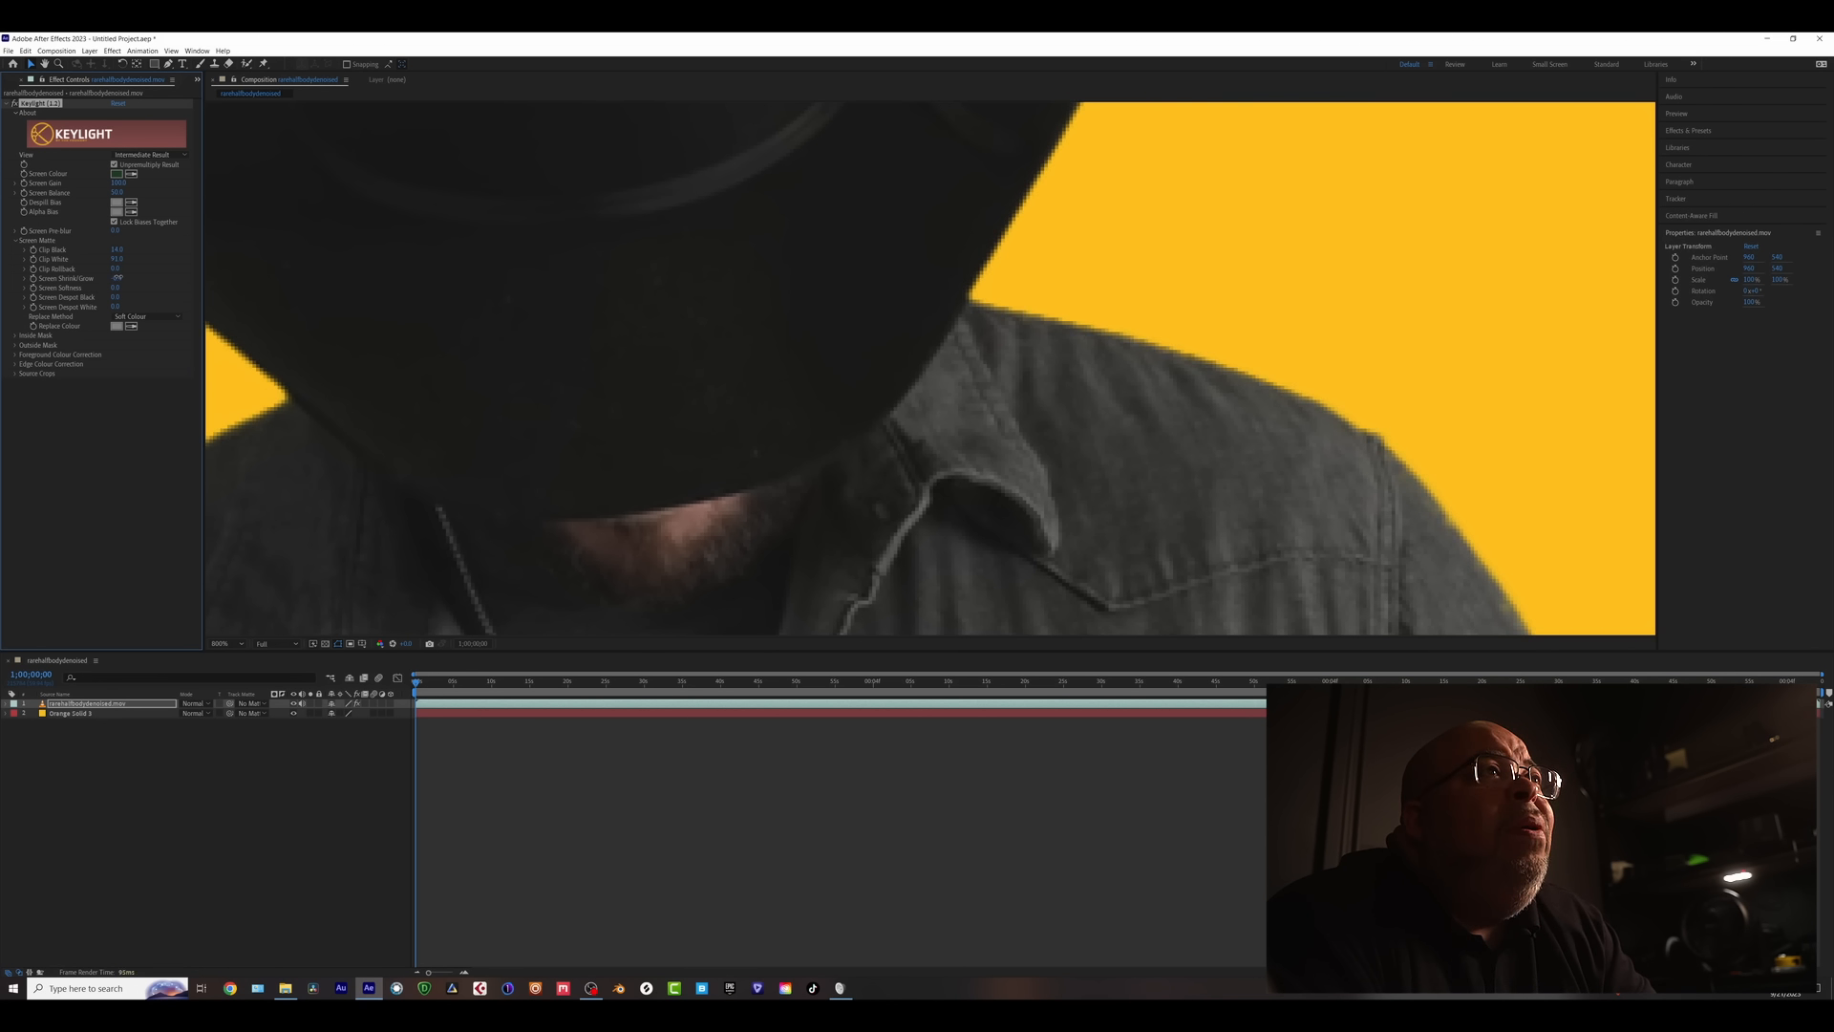
drag(835, 442, 962, 398)
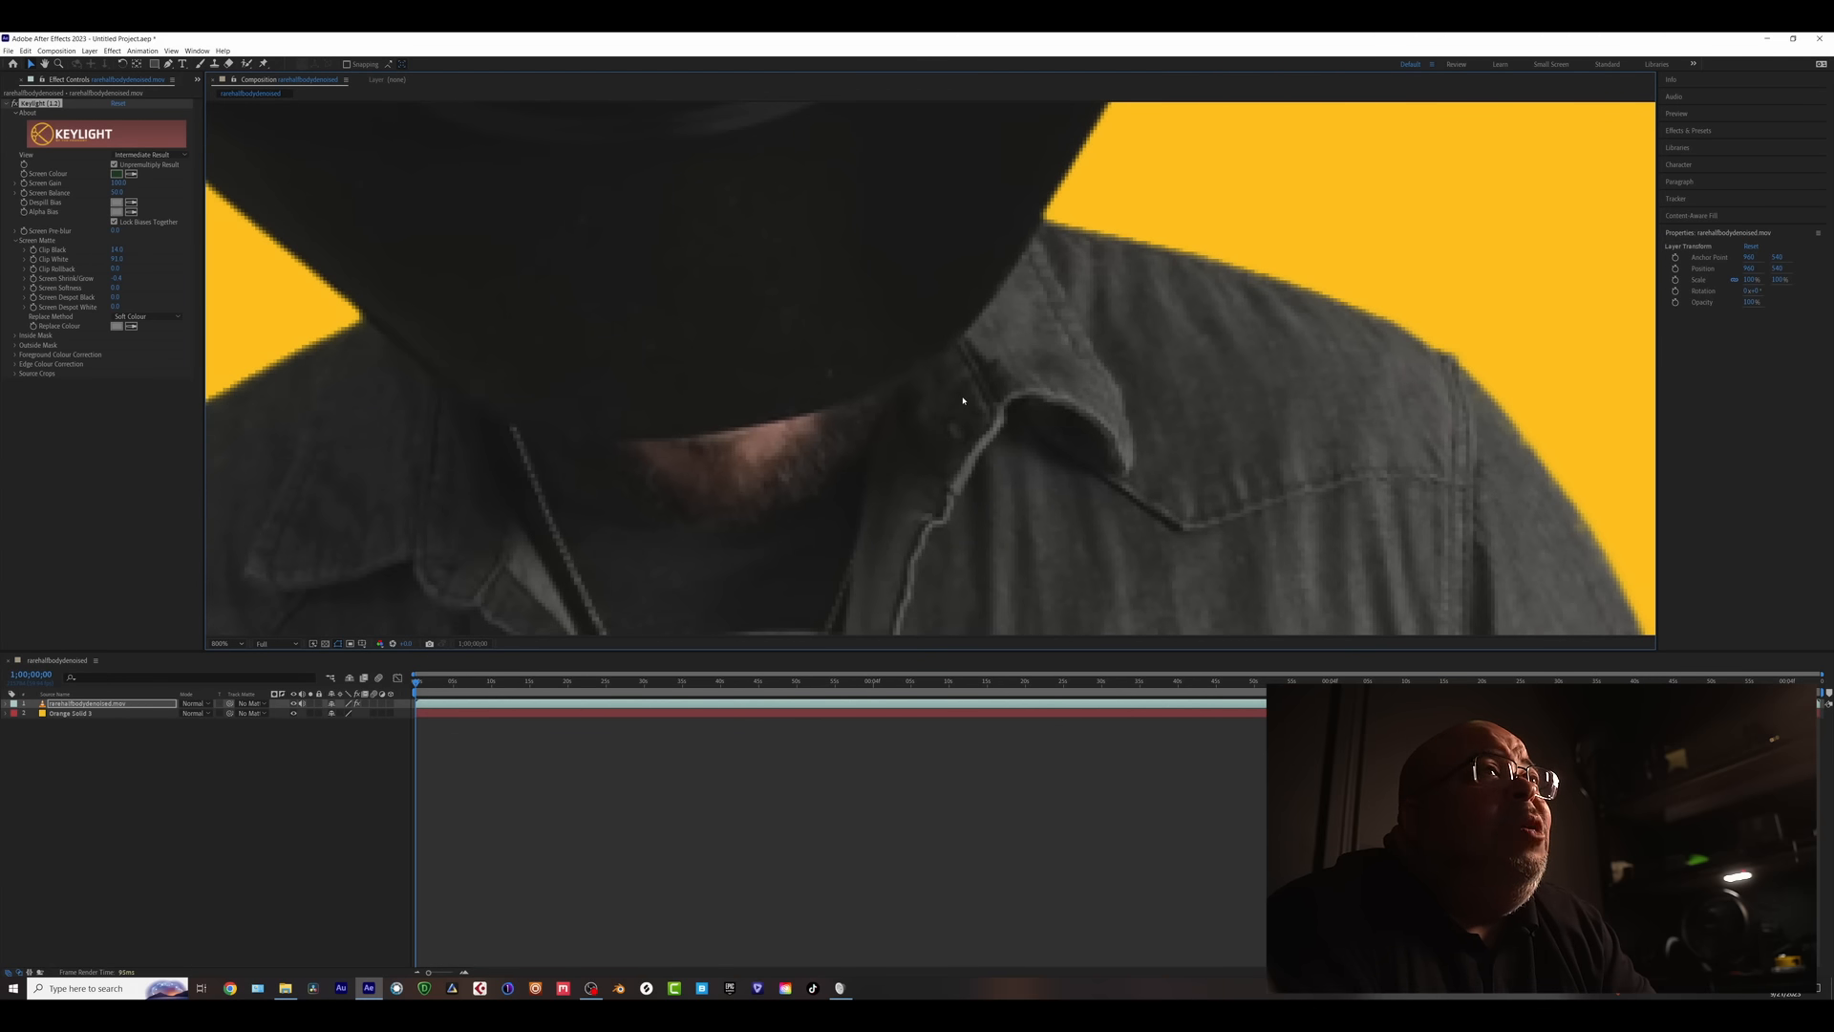
drag(1109, 414, 1079, 388)
key(v)
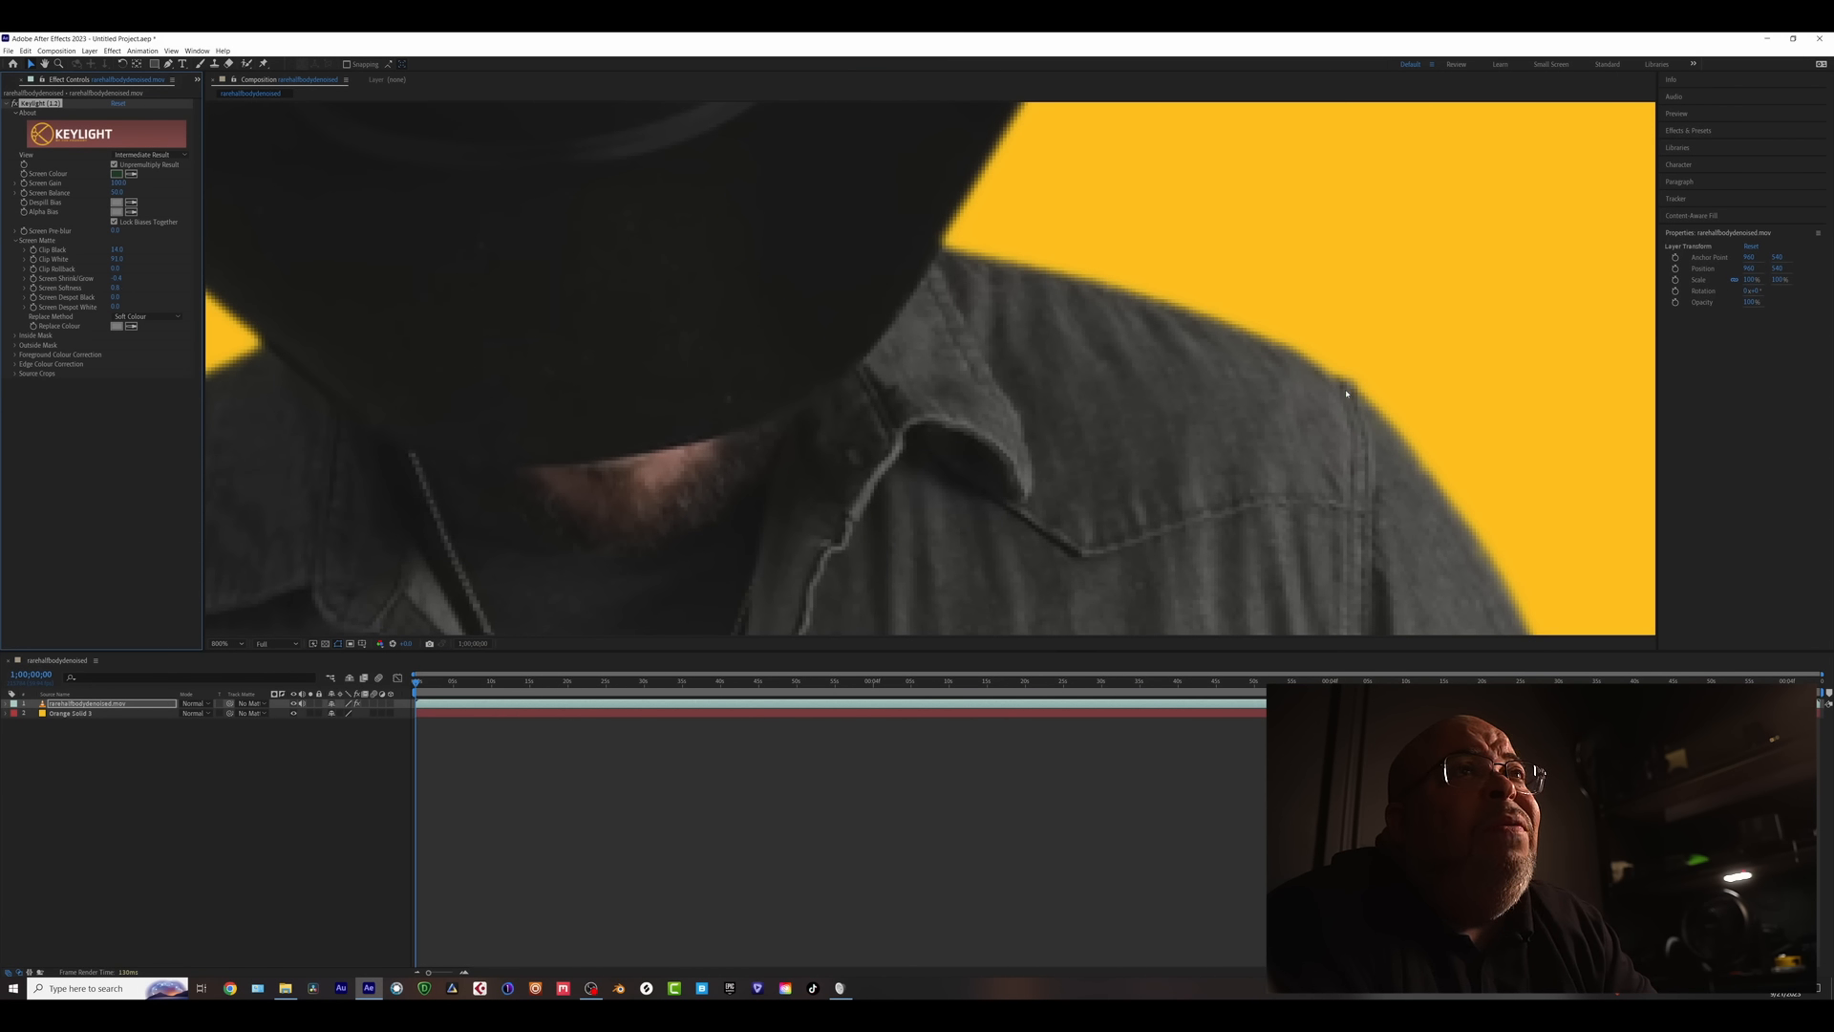
scroll(1316, 382, down, 4)
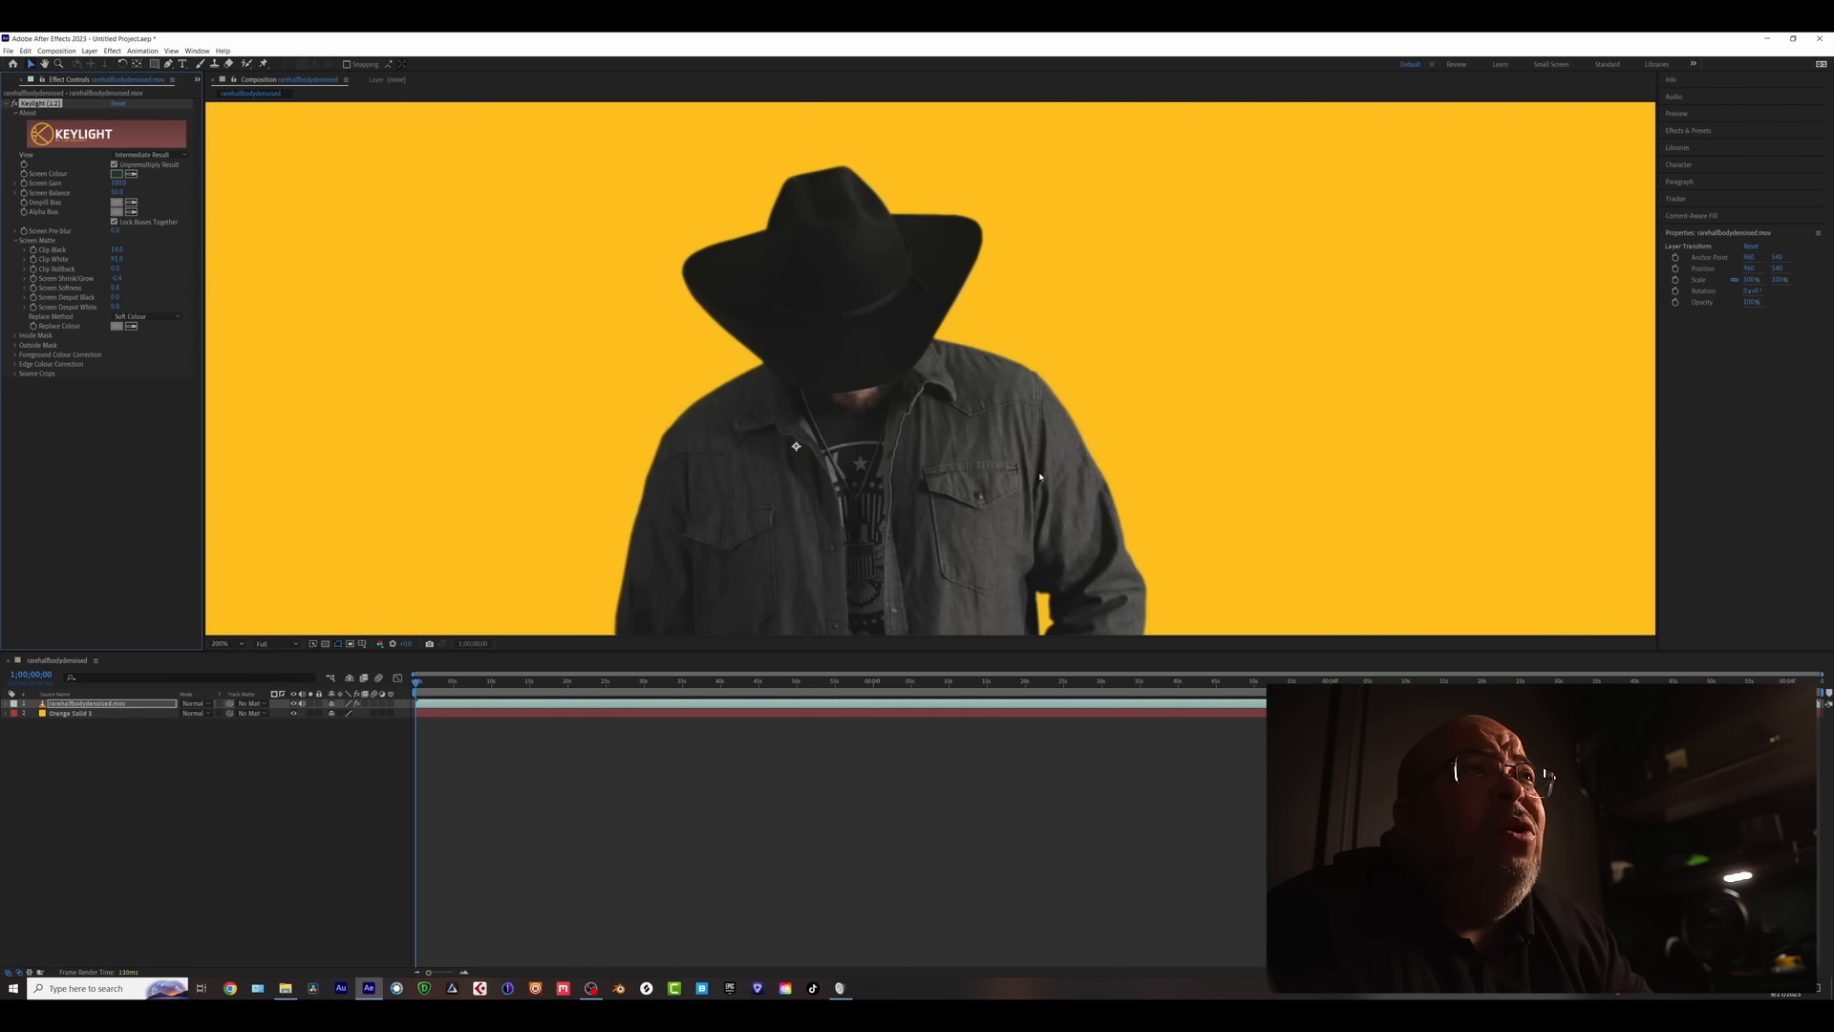
scroll(1059, 427, up, 2)
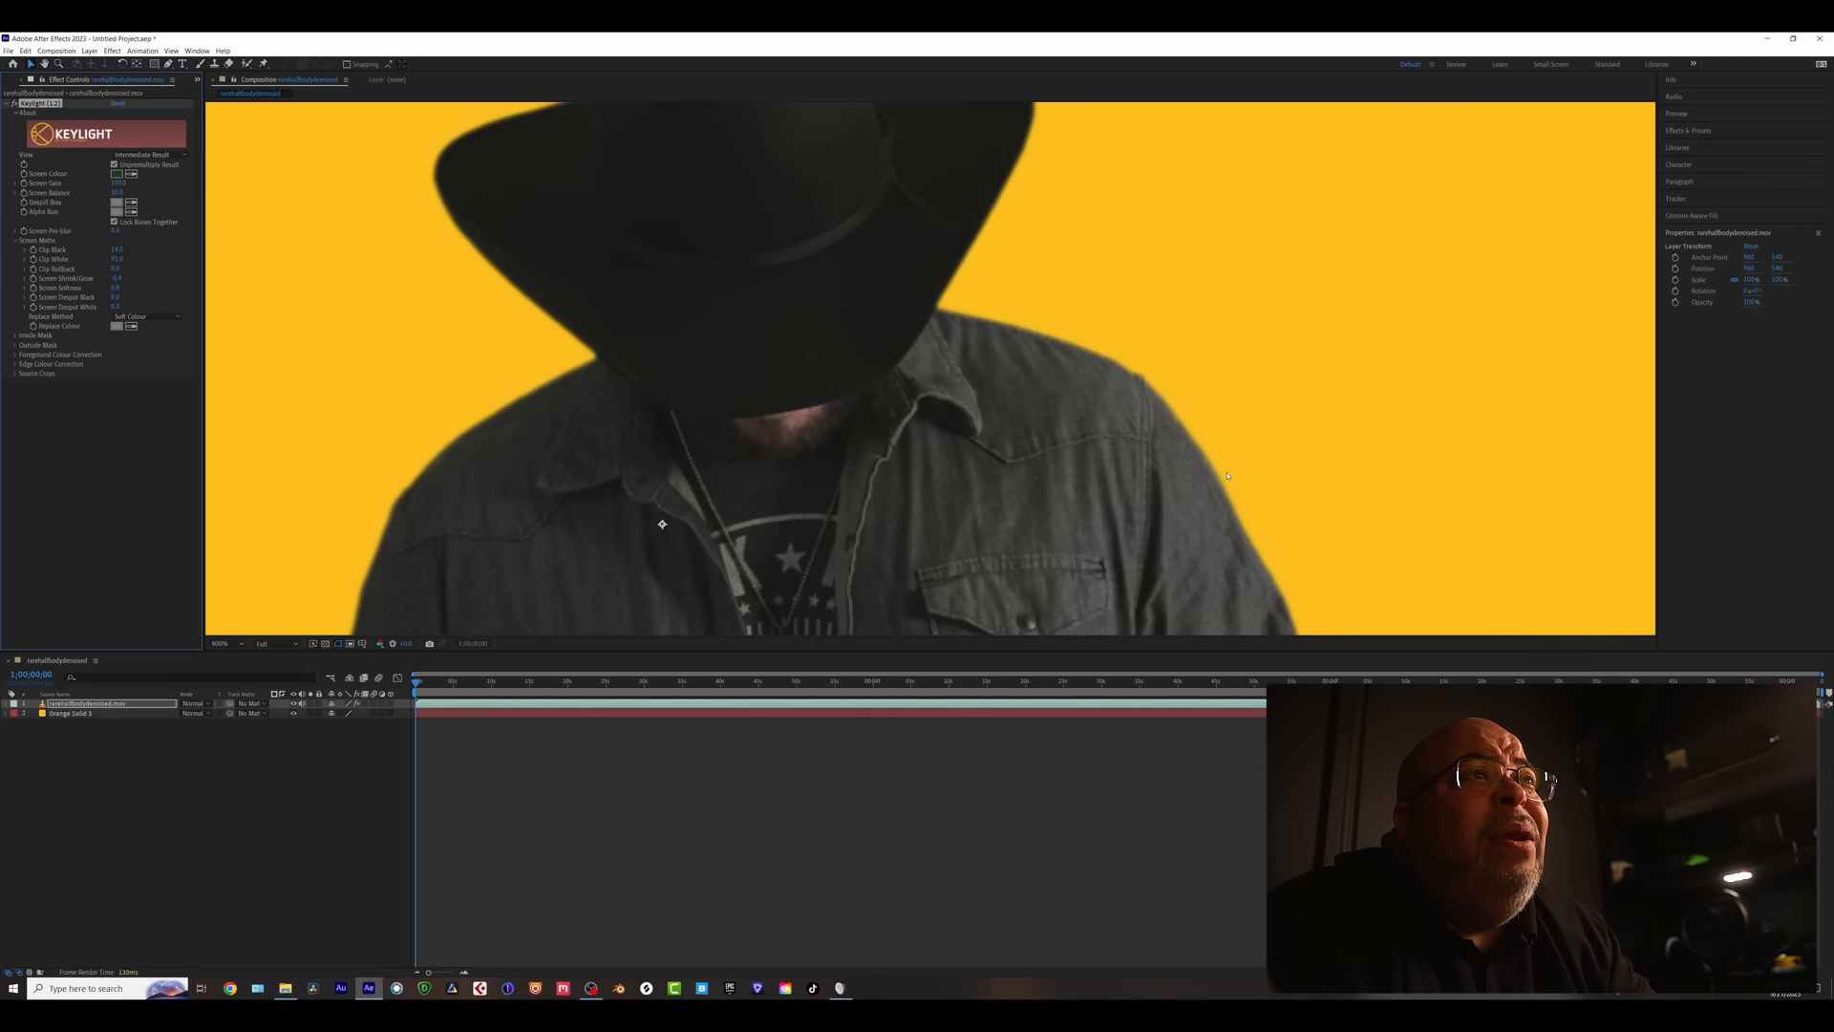
scroll(1008, 494, down, 3)
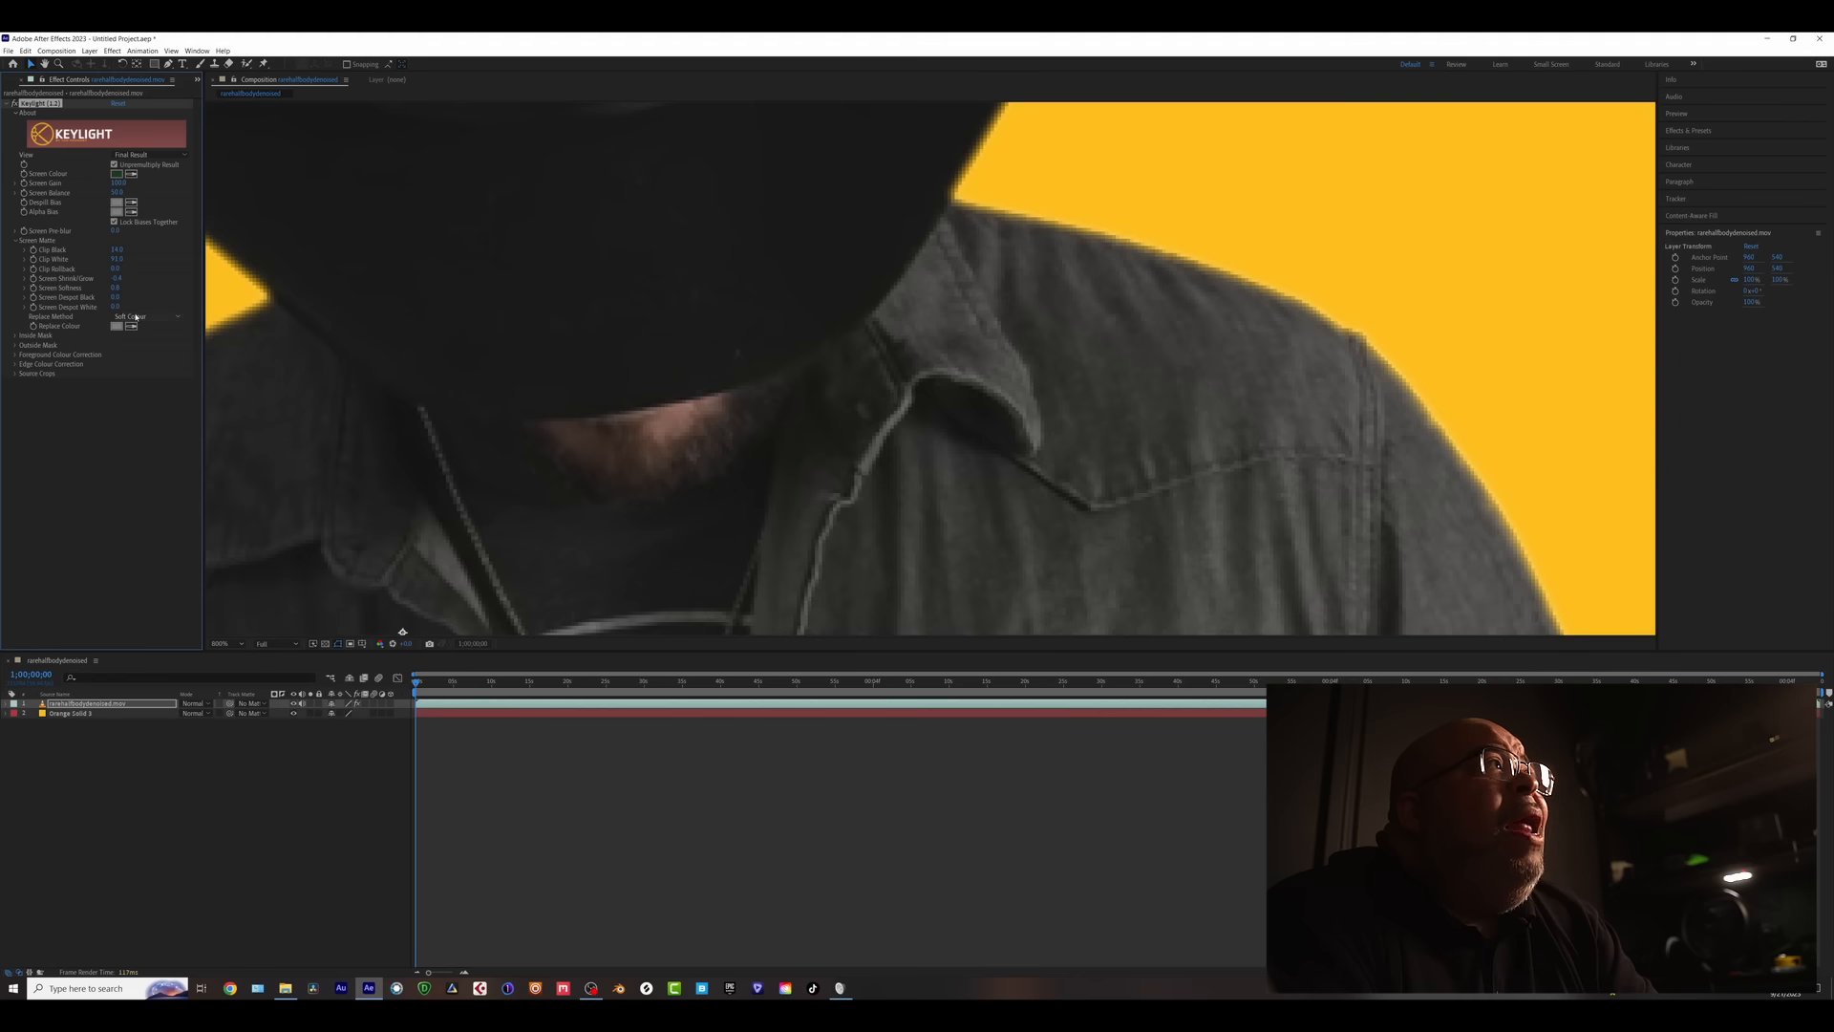
- Preview Keylight's Intermediate Result view, then return to Final Result
click(148, 155)
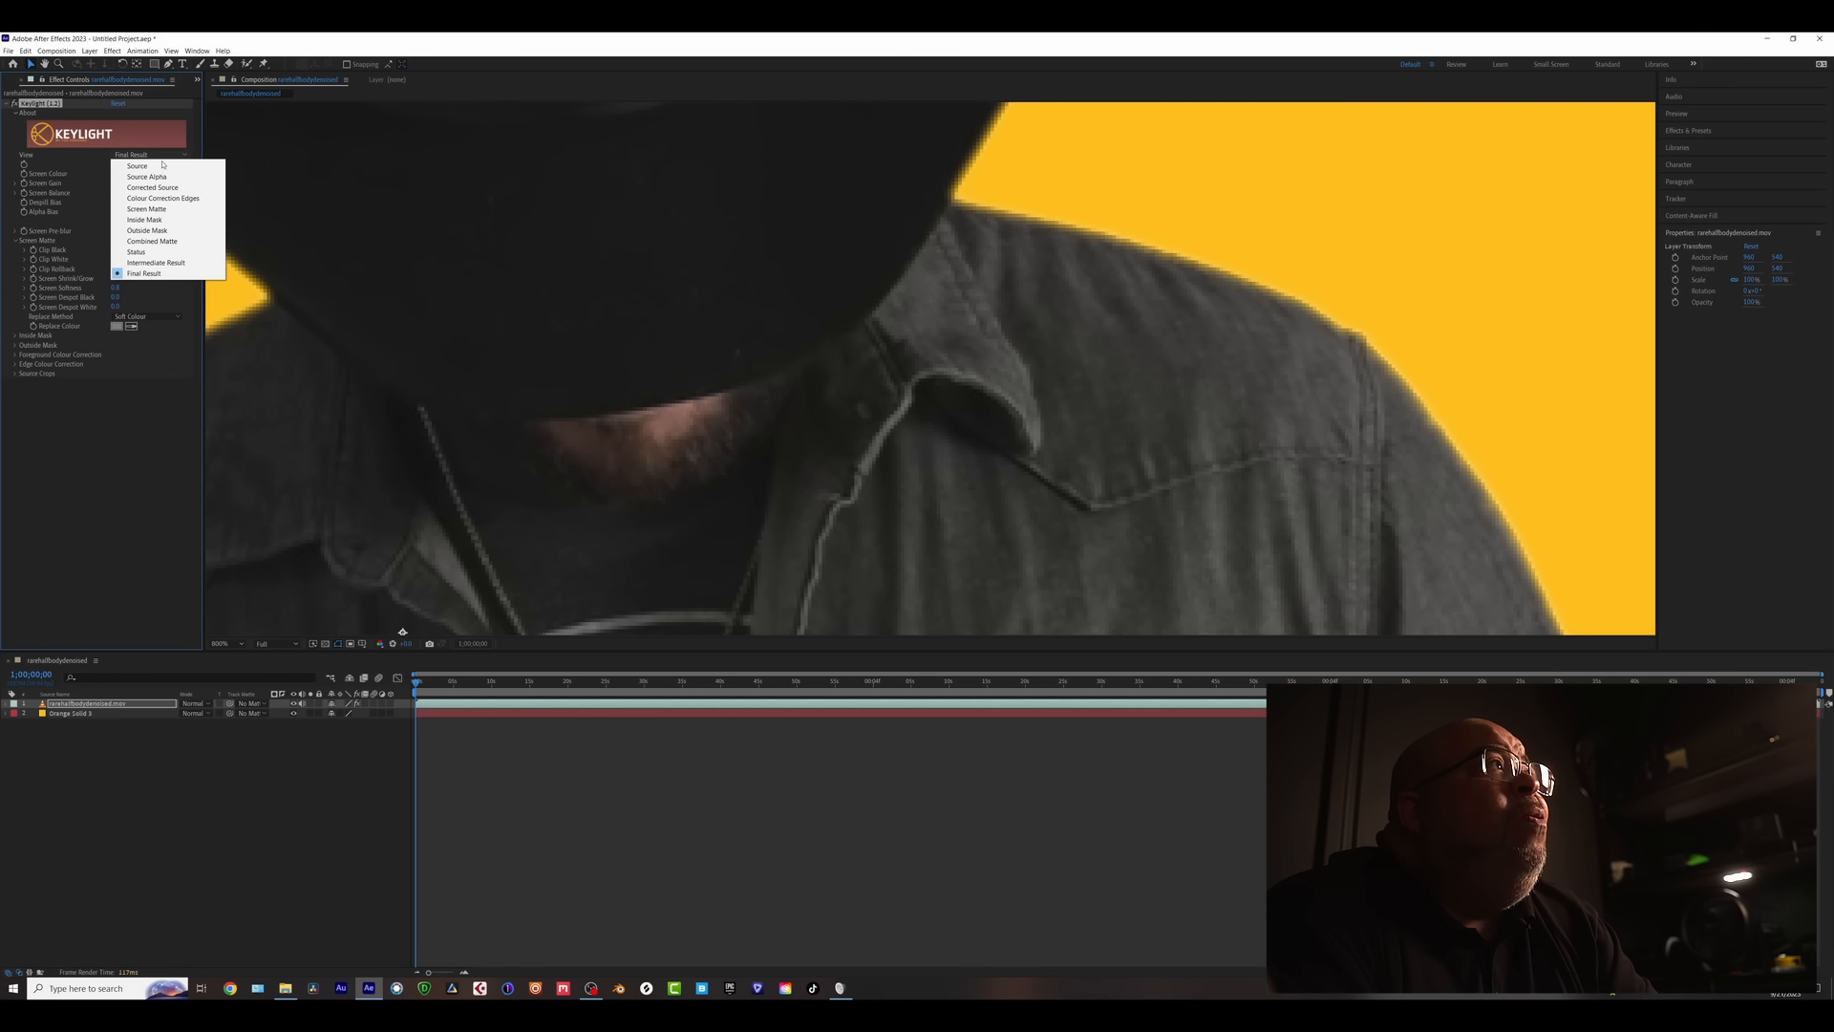
click(147, 263)
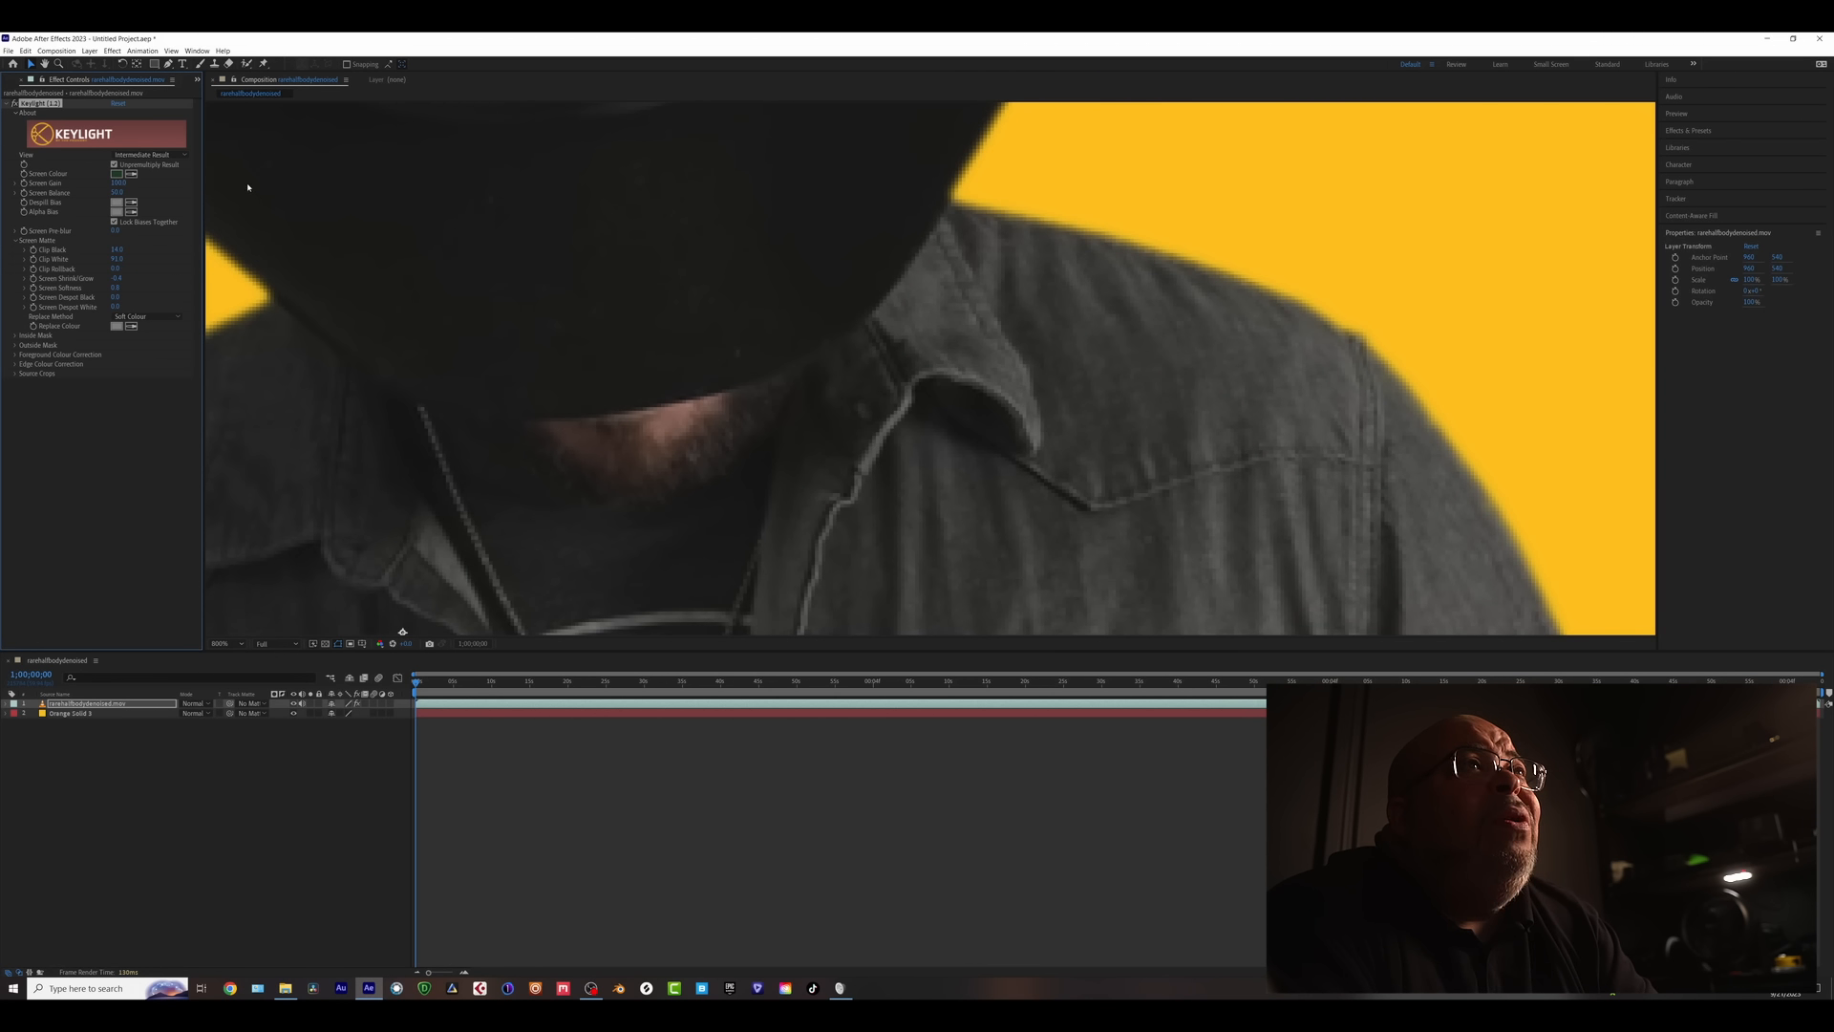
click(120, 156)
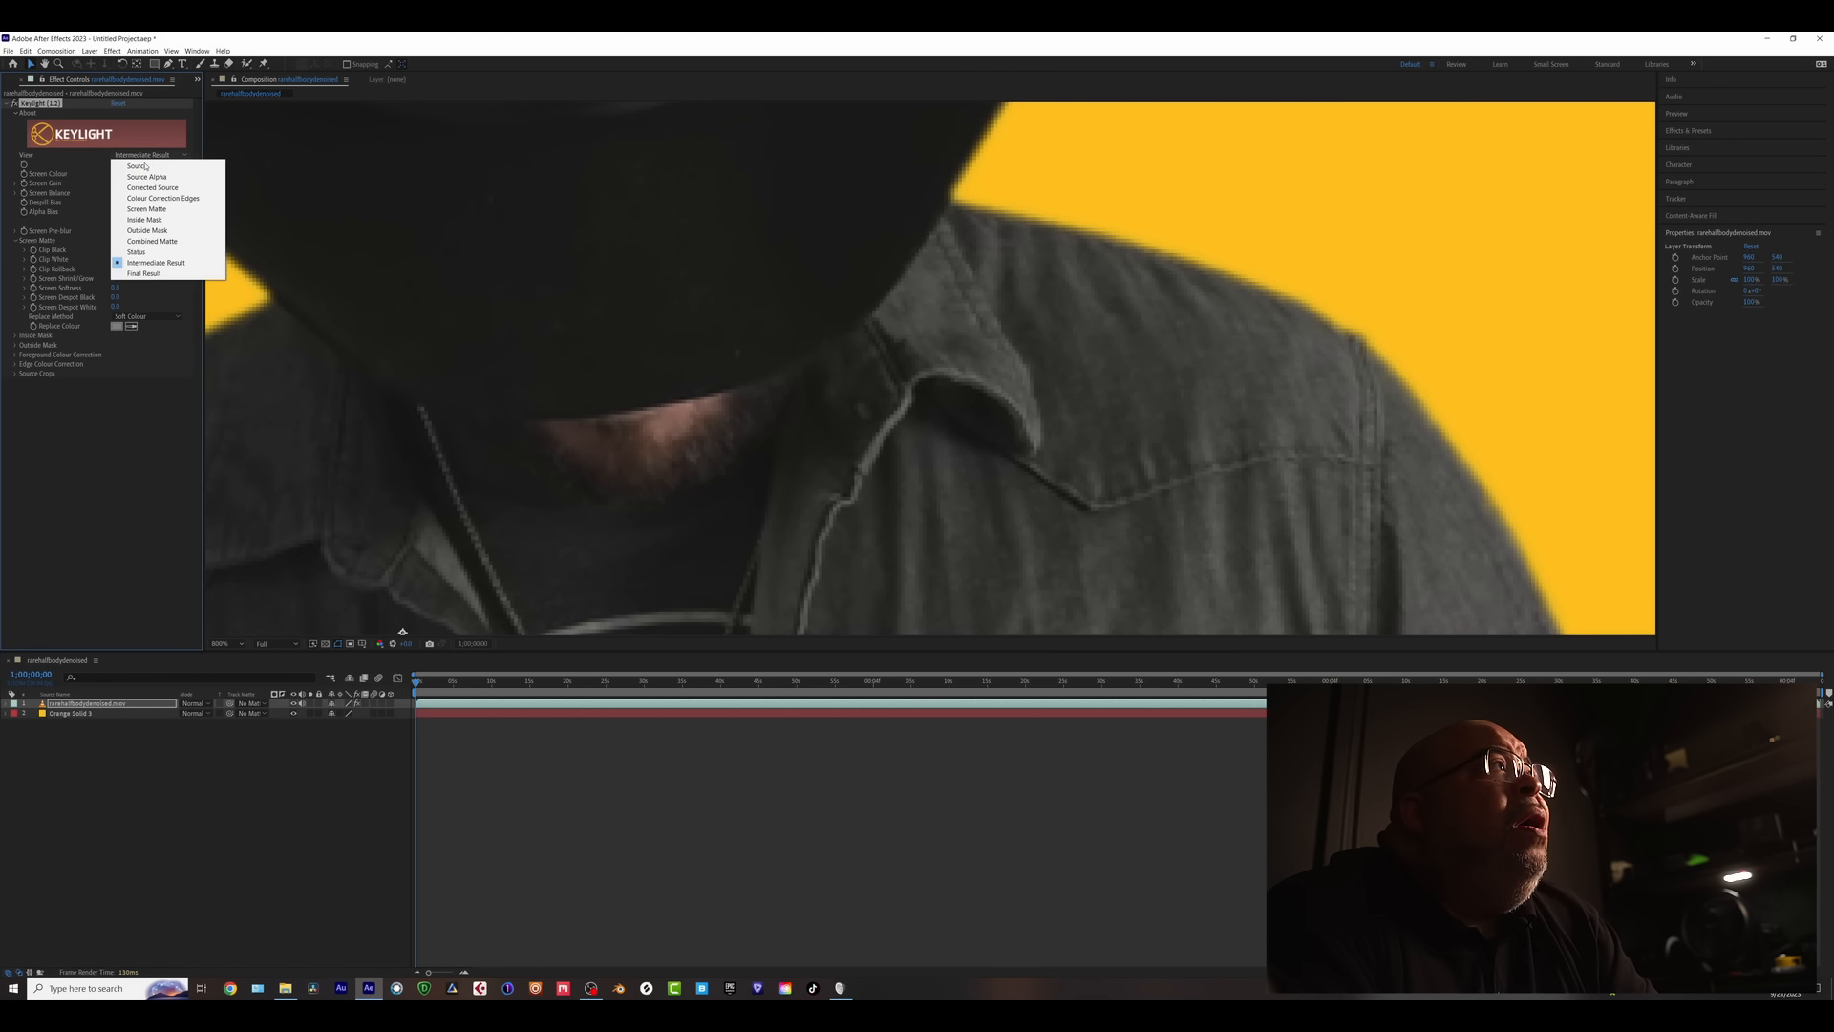
click(143, 273)
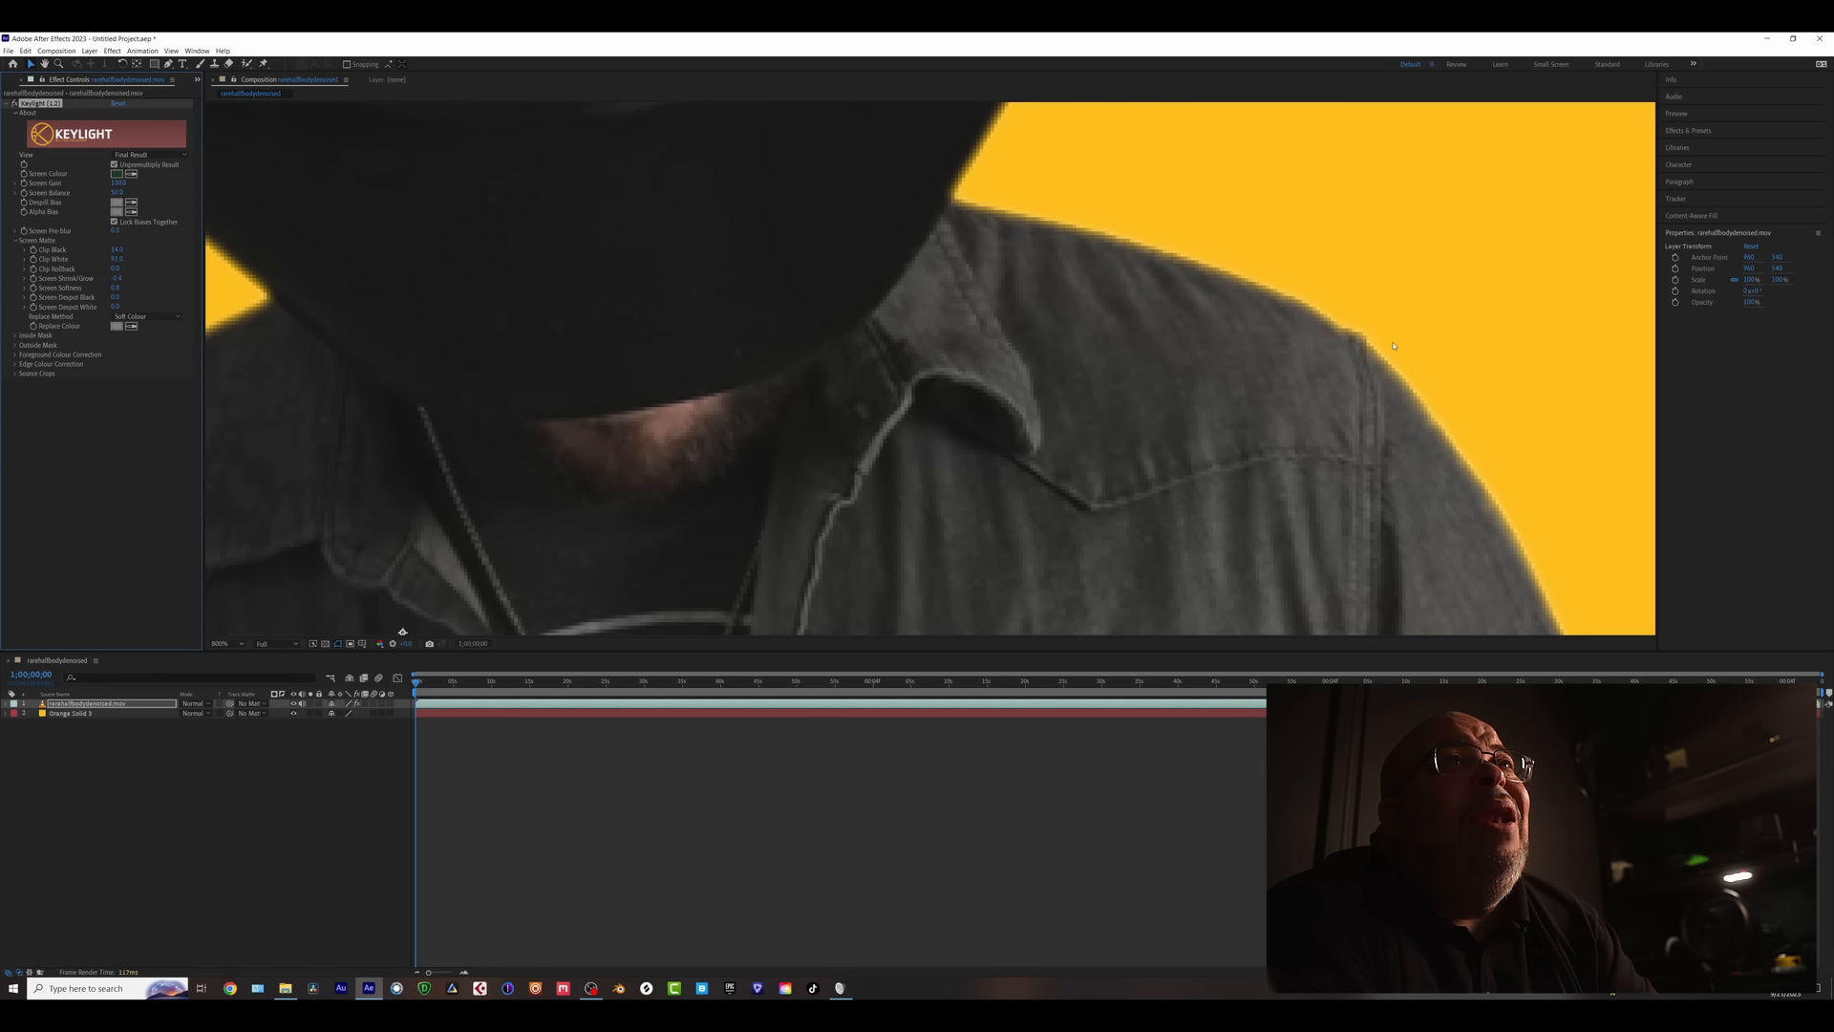
- Set Keylight's Replace Method to Hard Colour
click(143, 316)
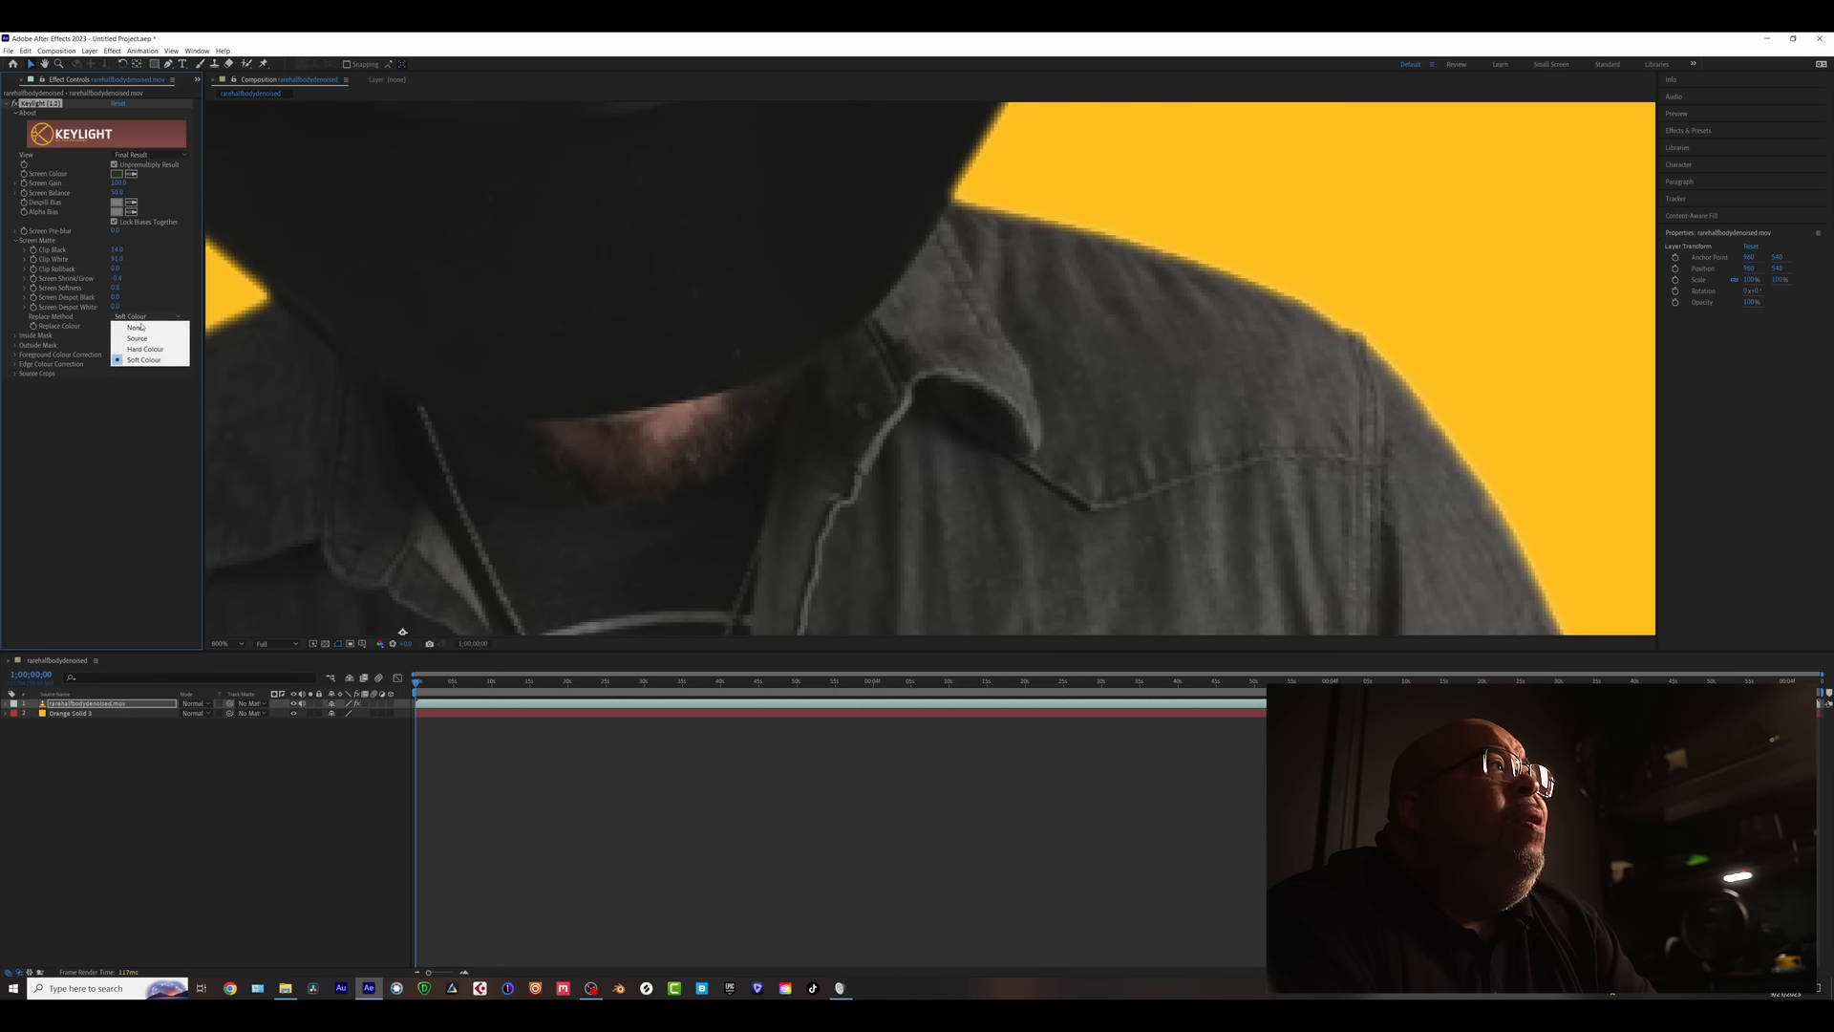
click(147, 359)
click(145, 316)
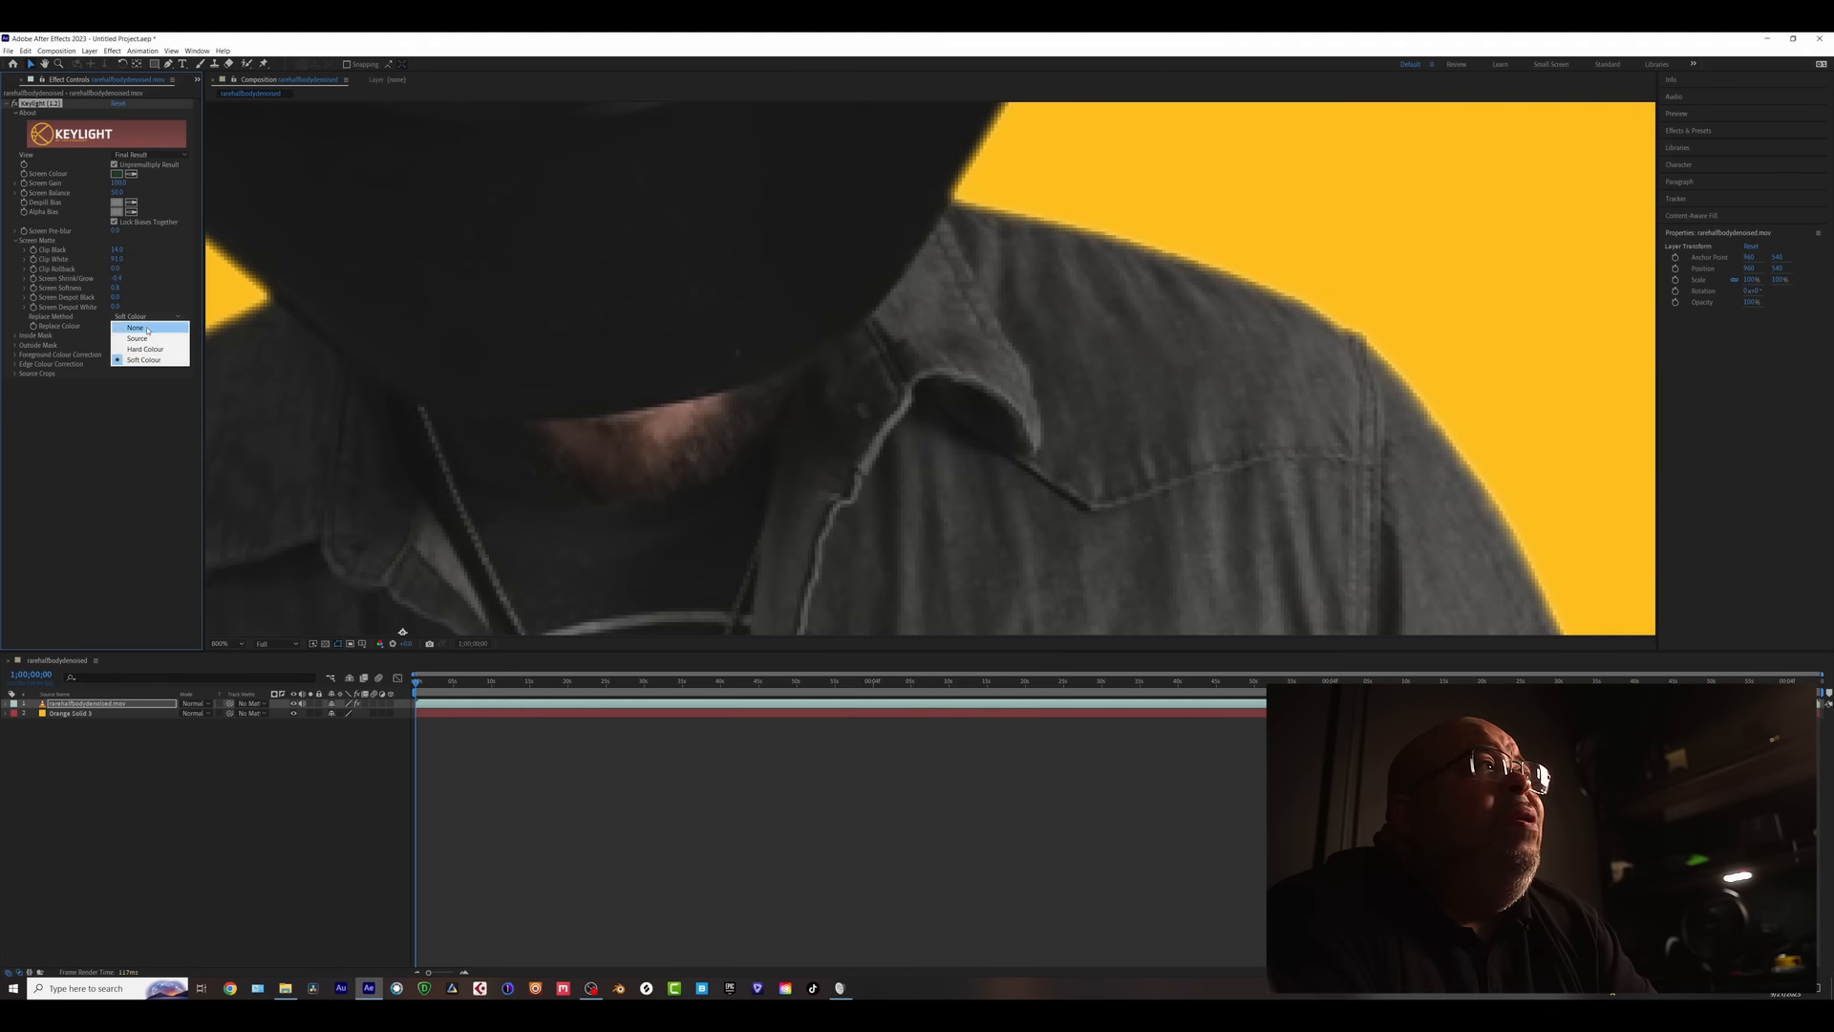
click(143, 348)
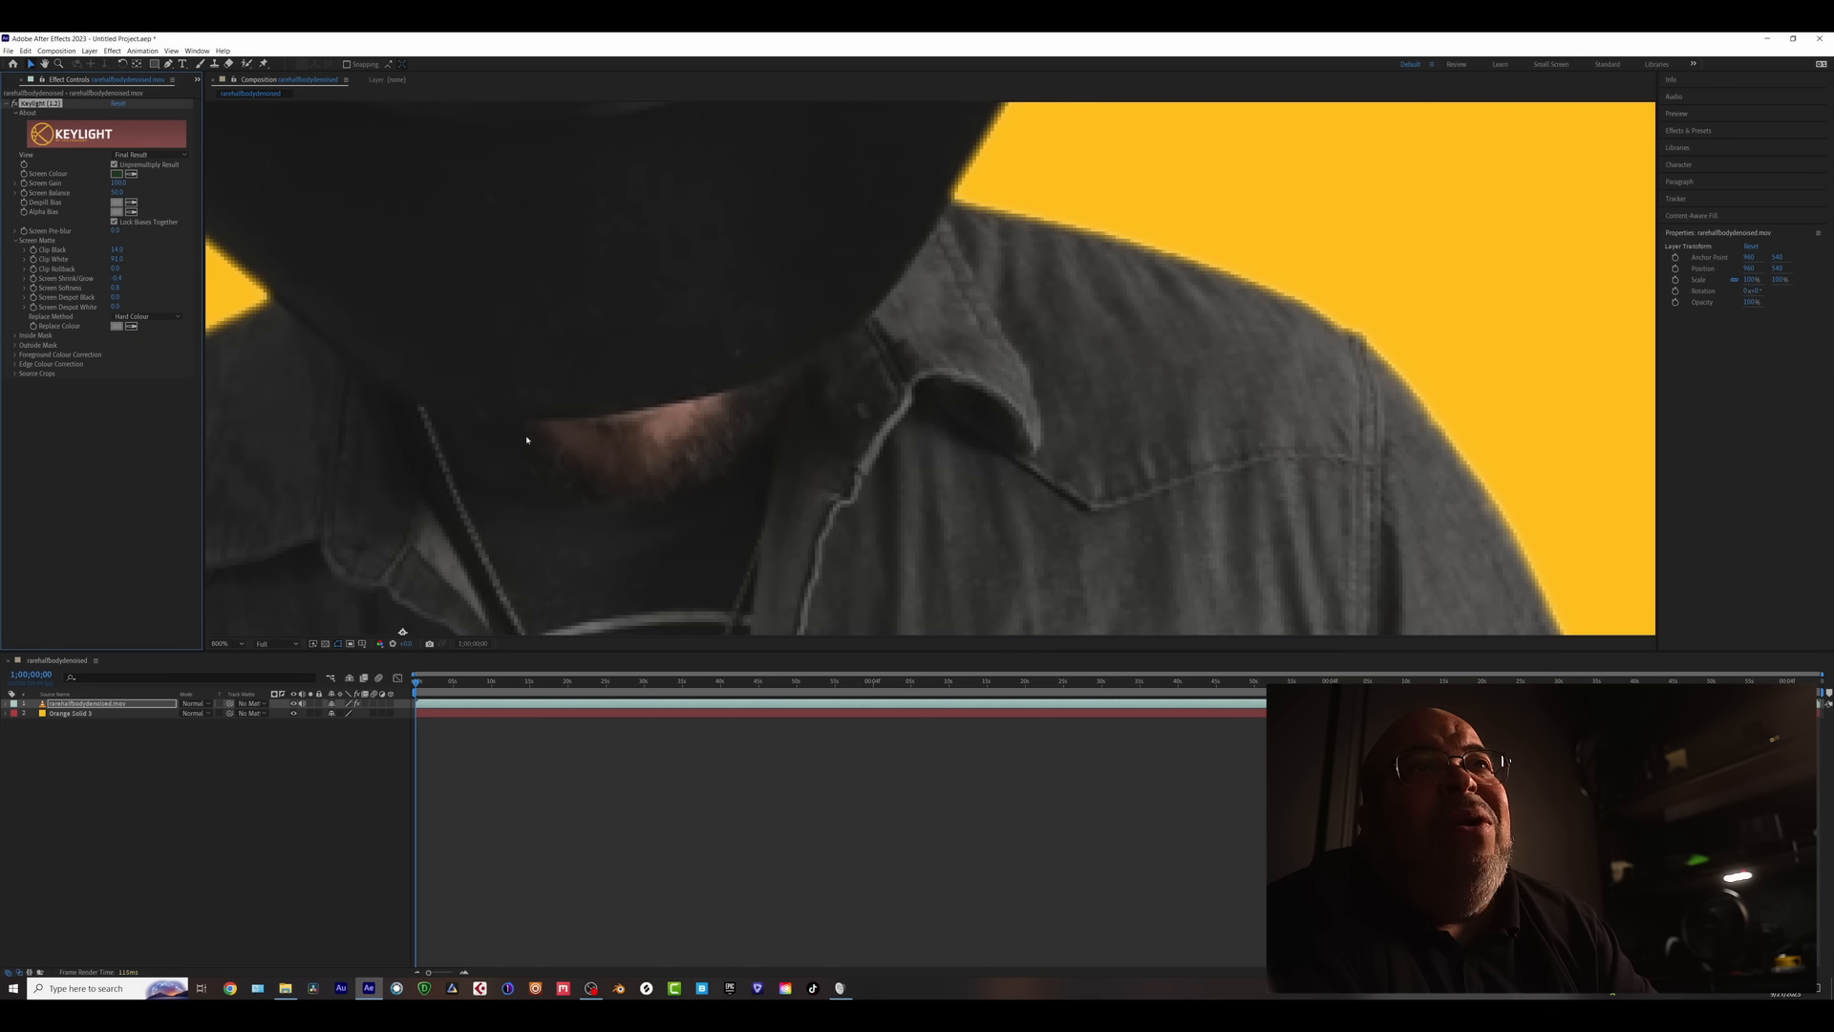
- Toggle the Orange Solid to compare, set View to Intermediate Result, and show the solid again
click(294, 713)
click(294, 714)
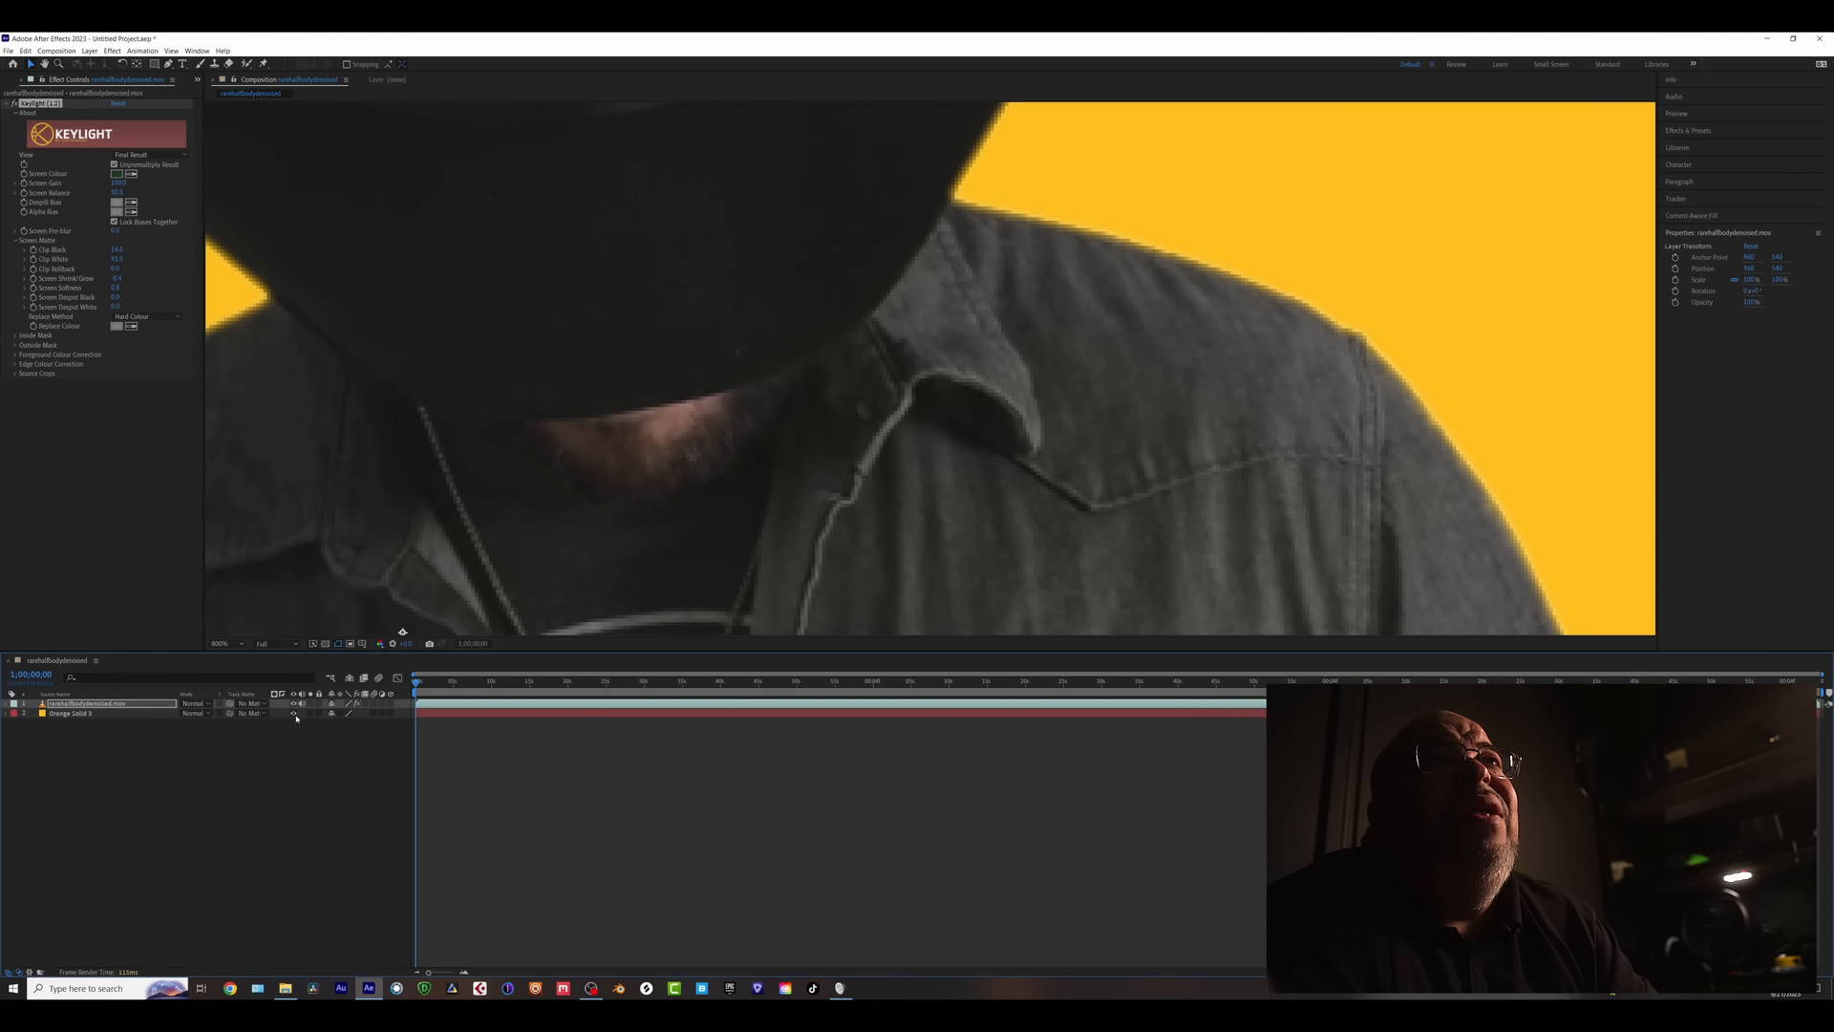
click(294, 714)
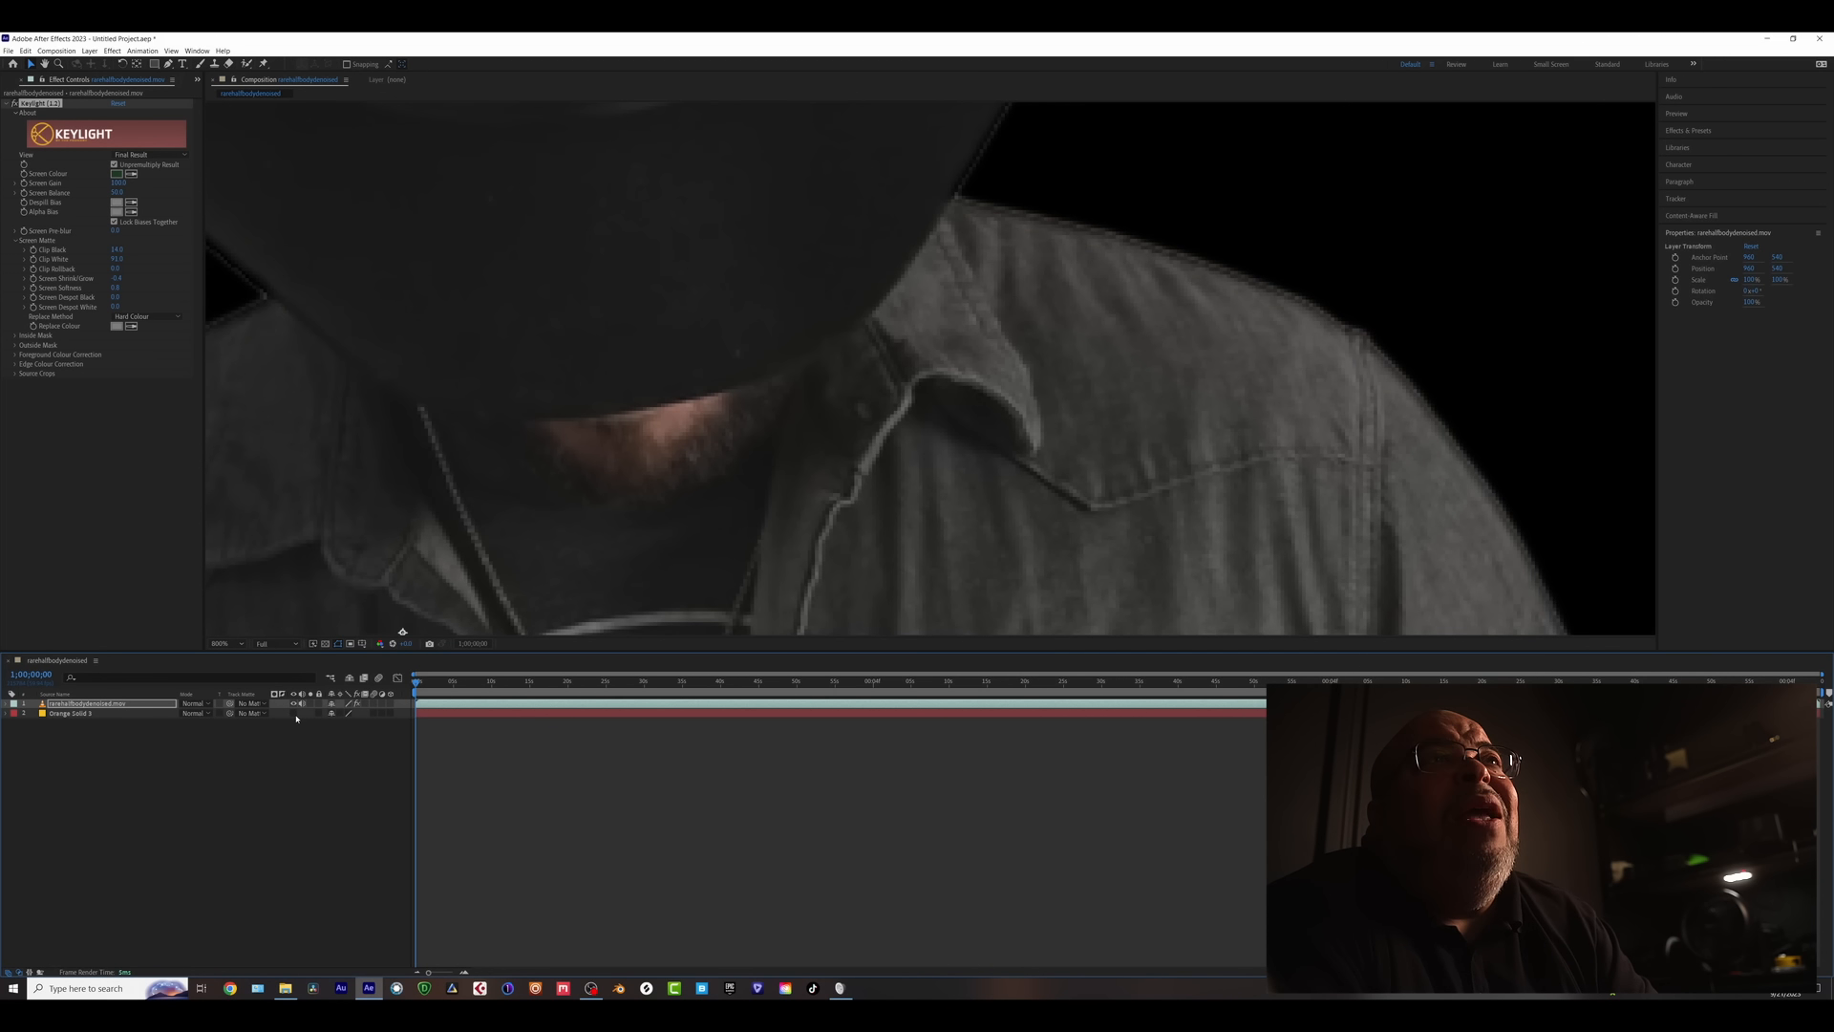
click(145, 155)
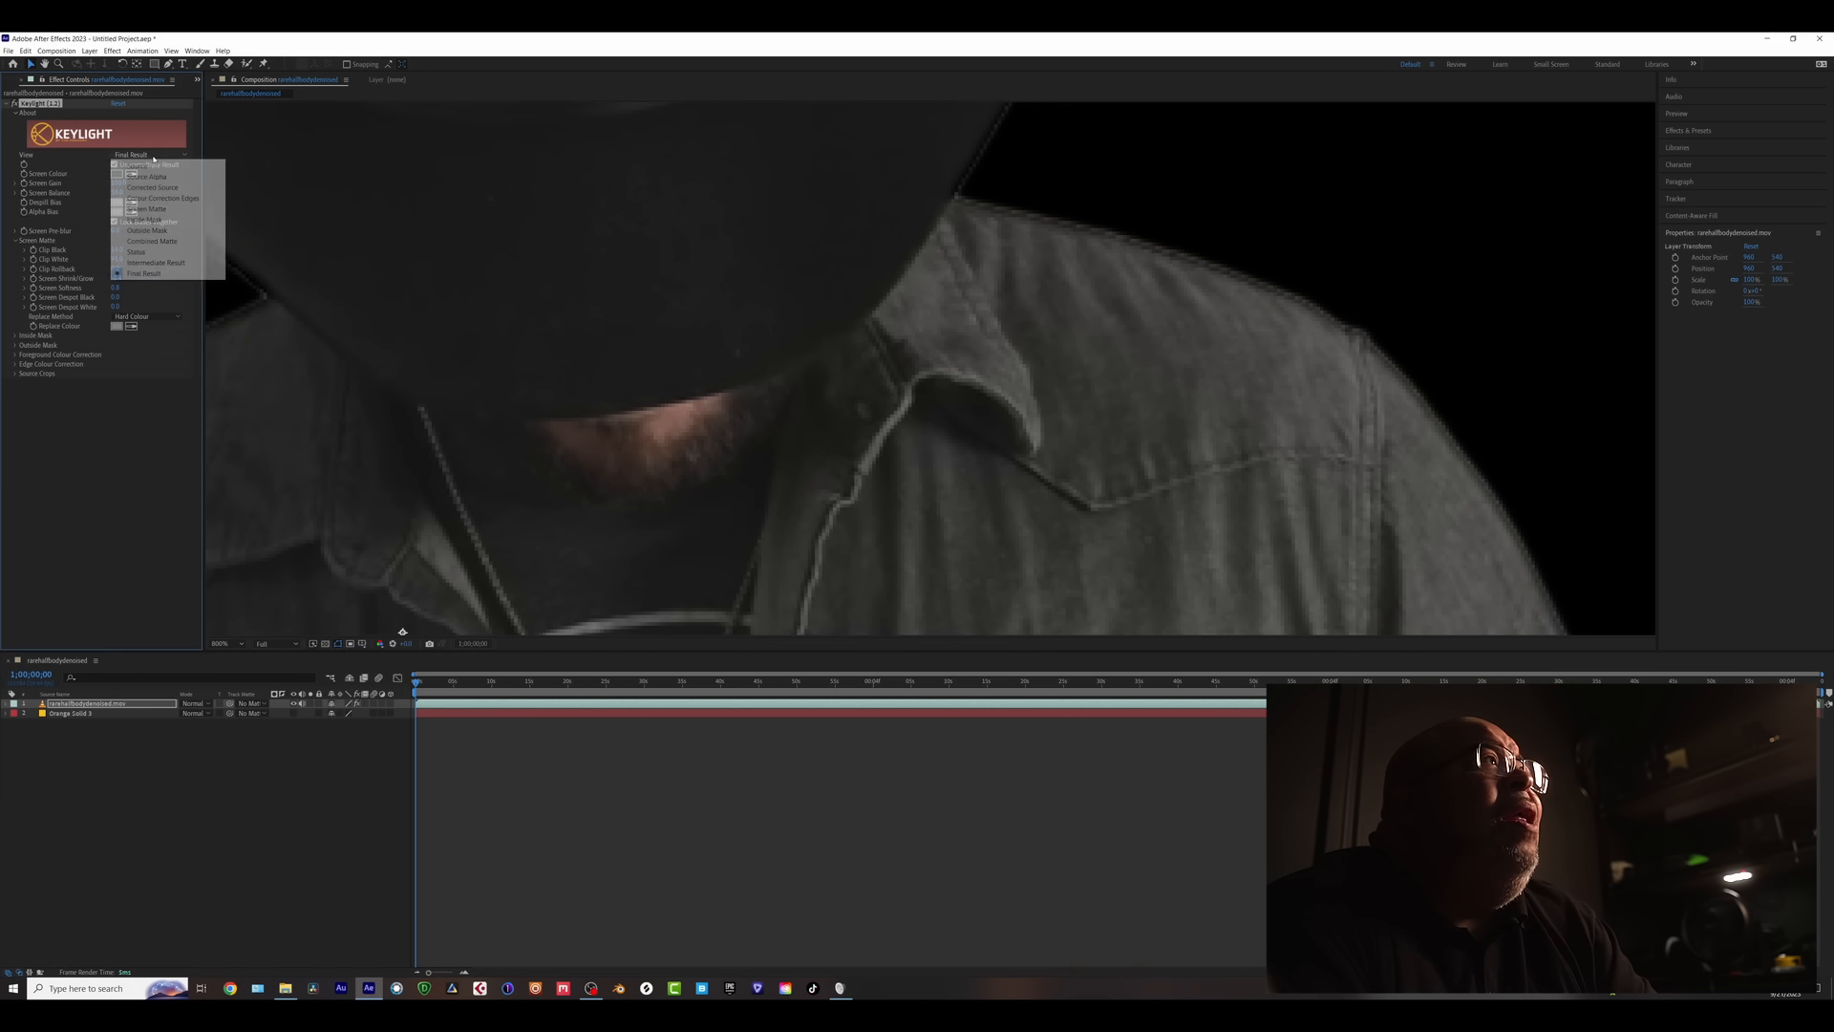
click(156, 263)
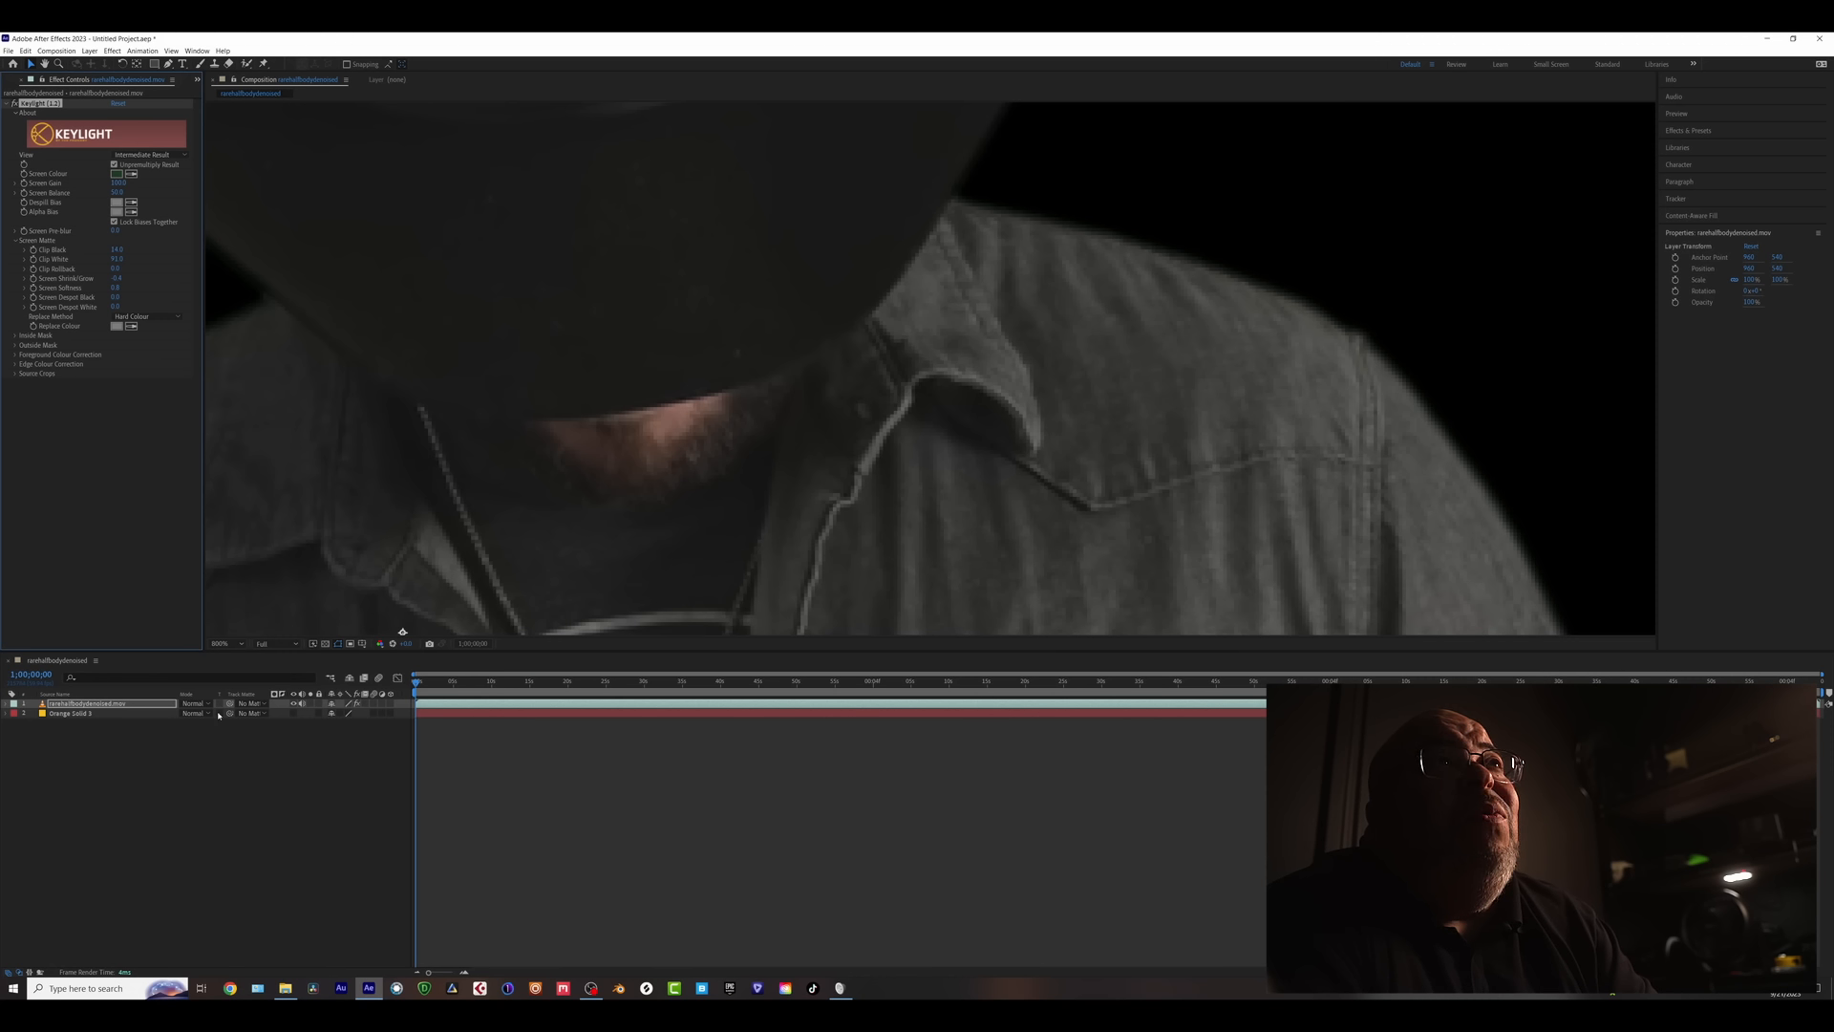
click(292, 713)
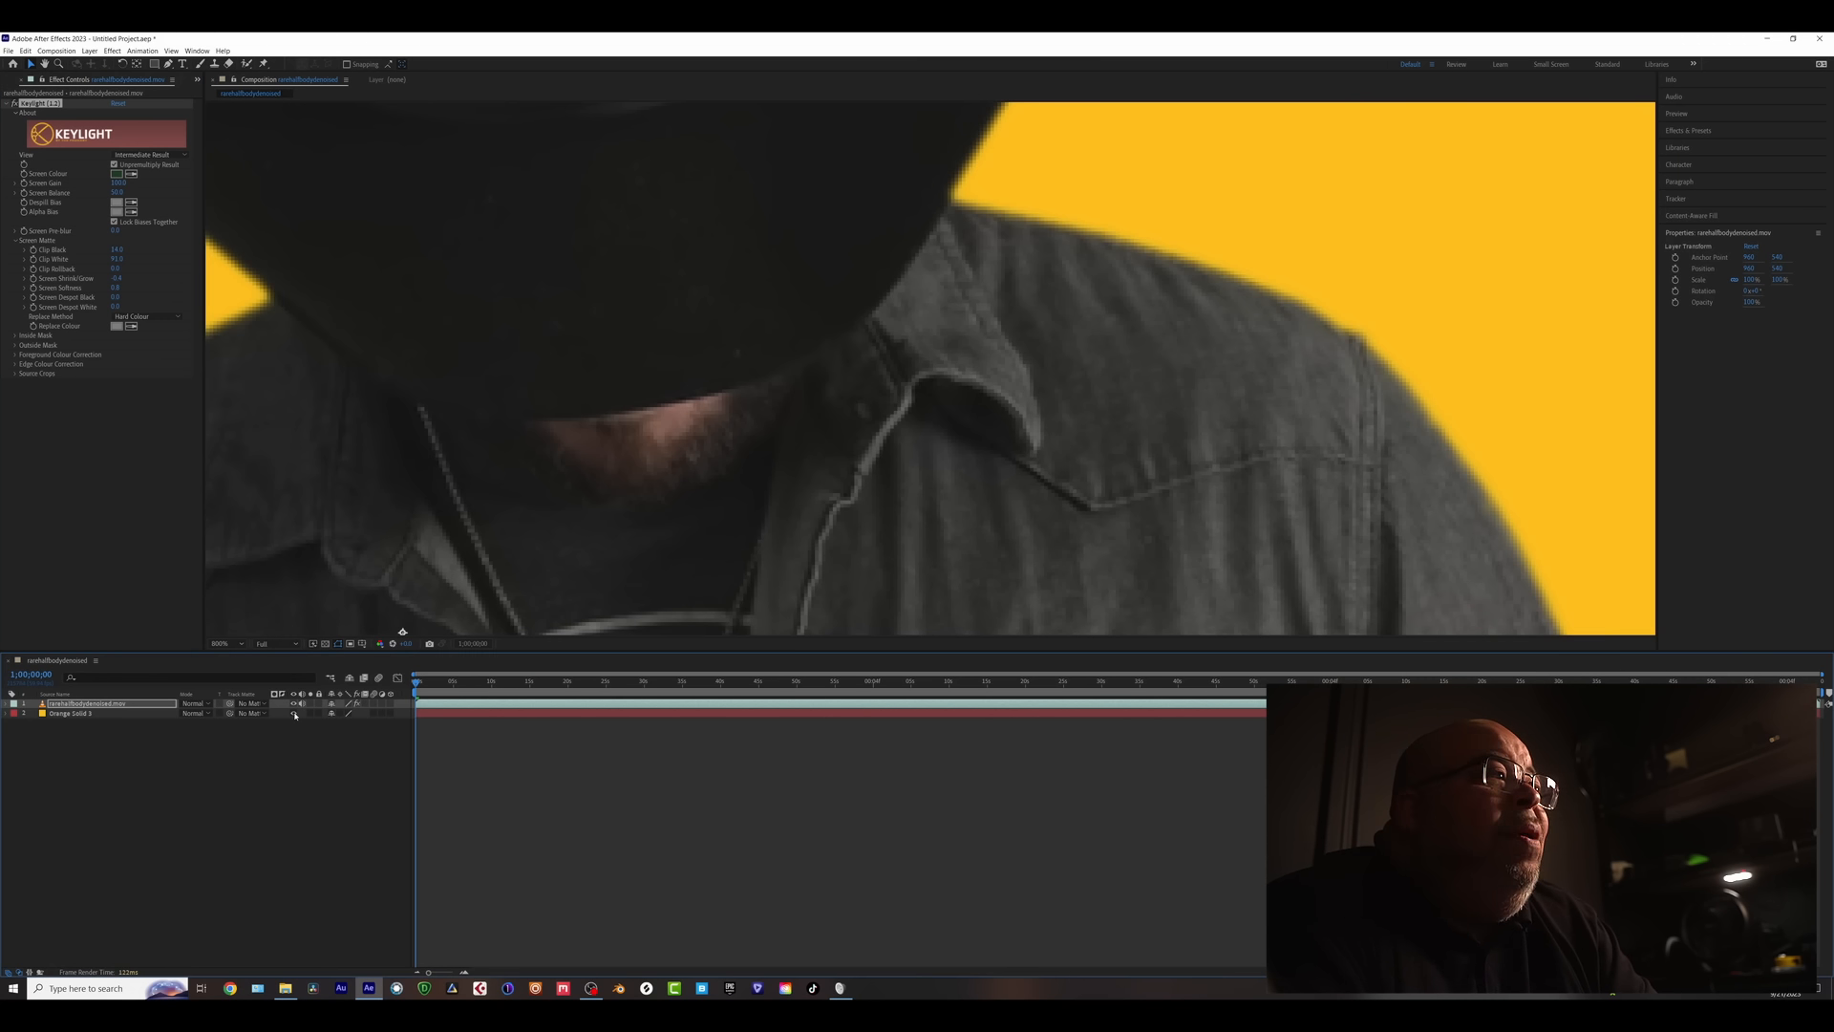
- Scrub to about 1;00;26;15 and zoom in on the man's raised hand and face
scroll(847, 445, down, 8)
scroll(847, 445, up, 5)
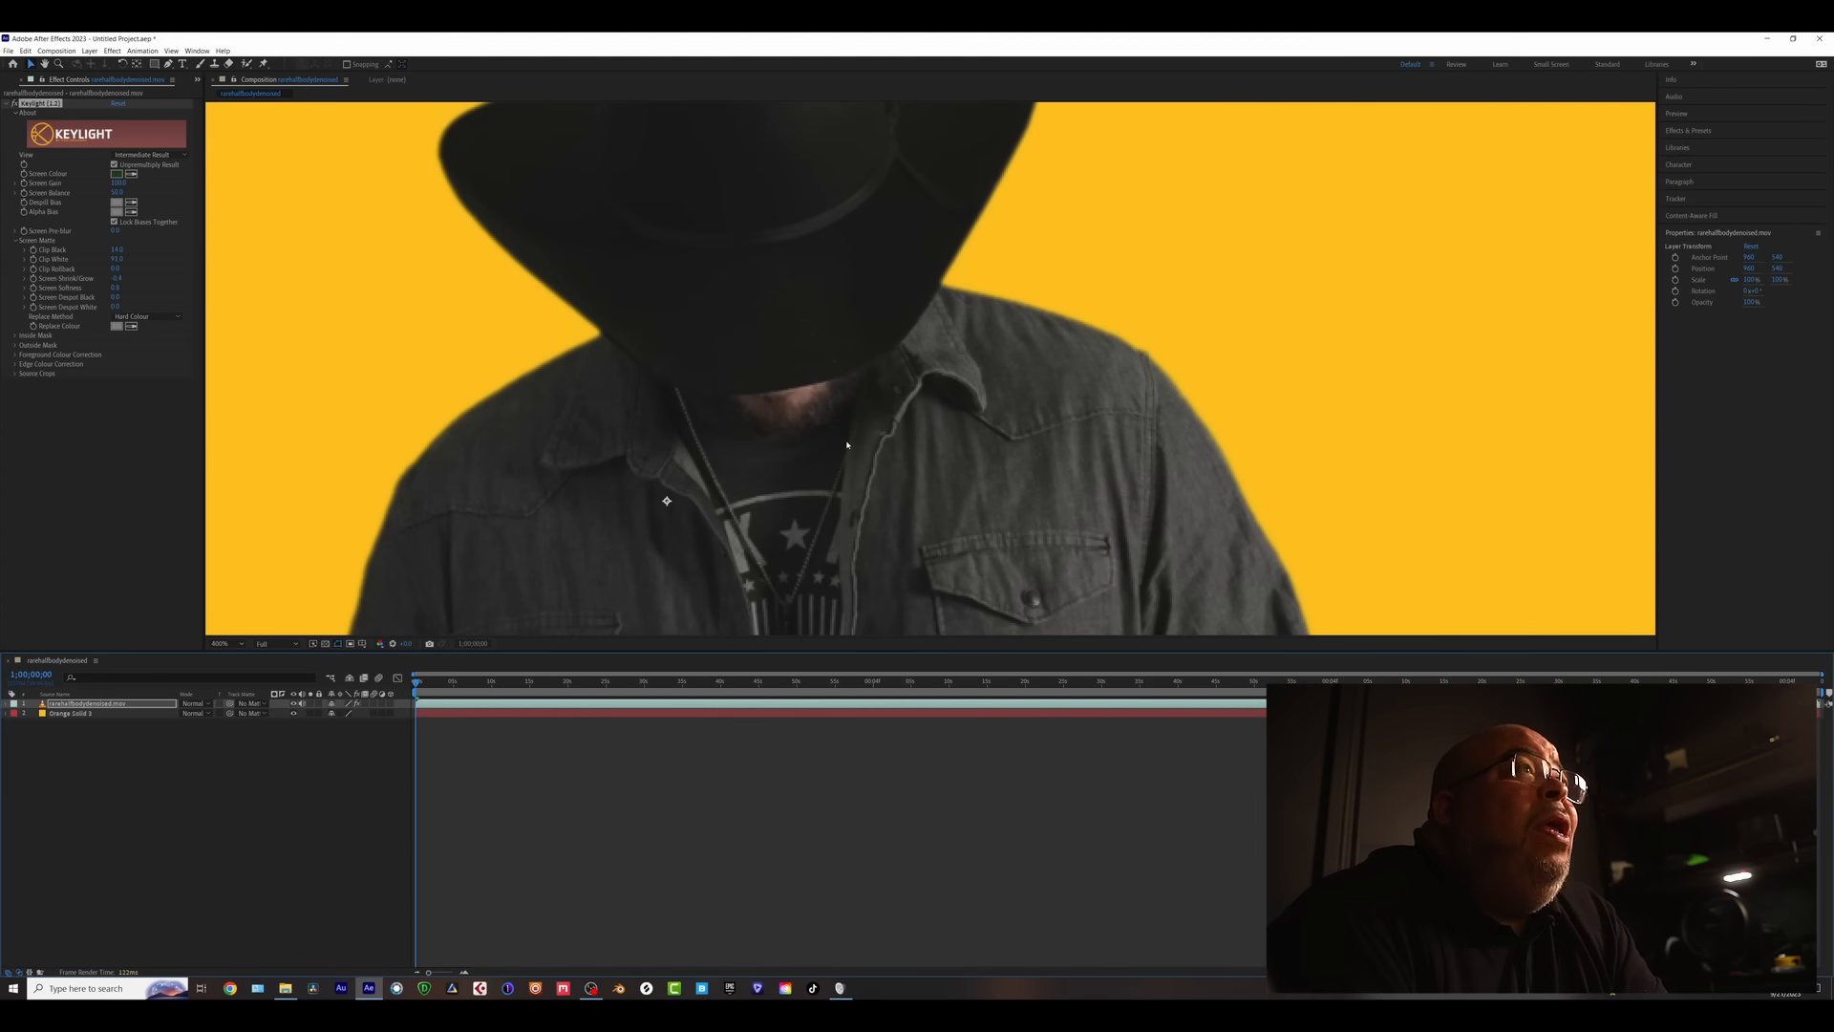
scroll(846, 445, up, 4)
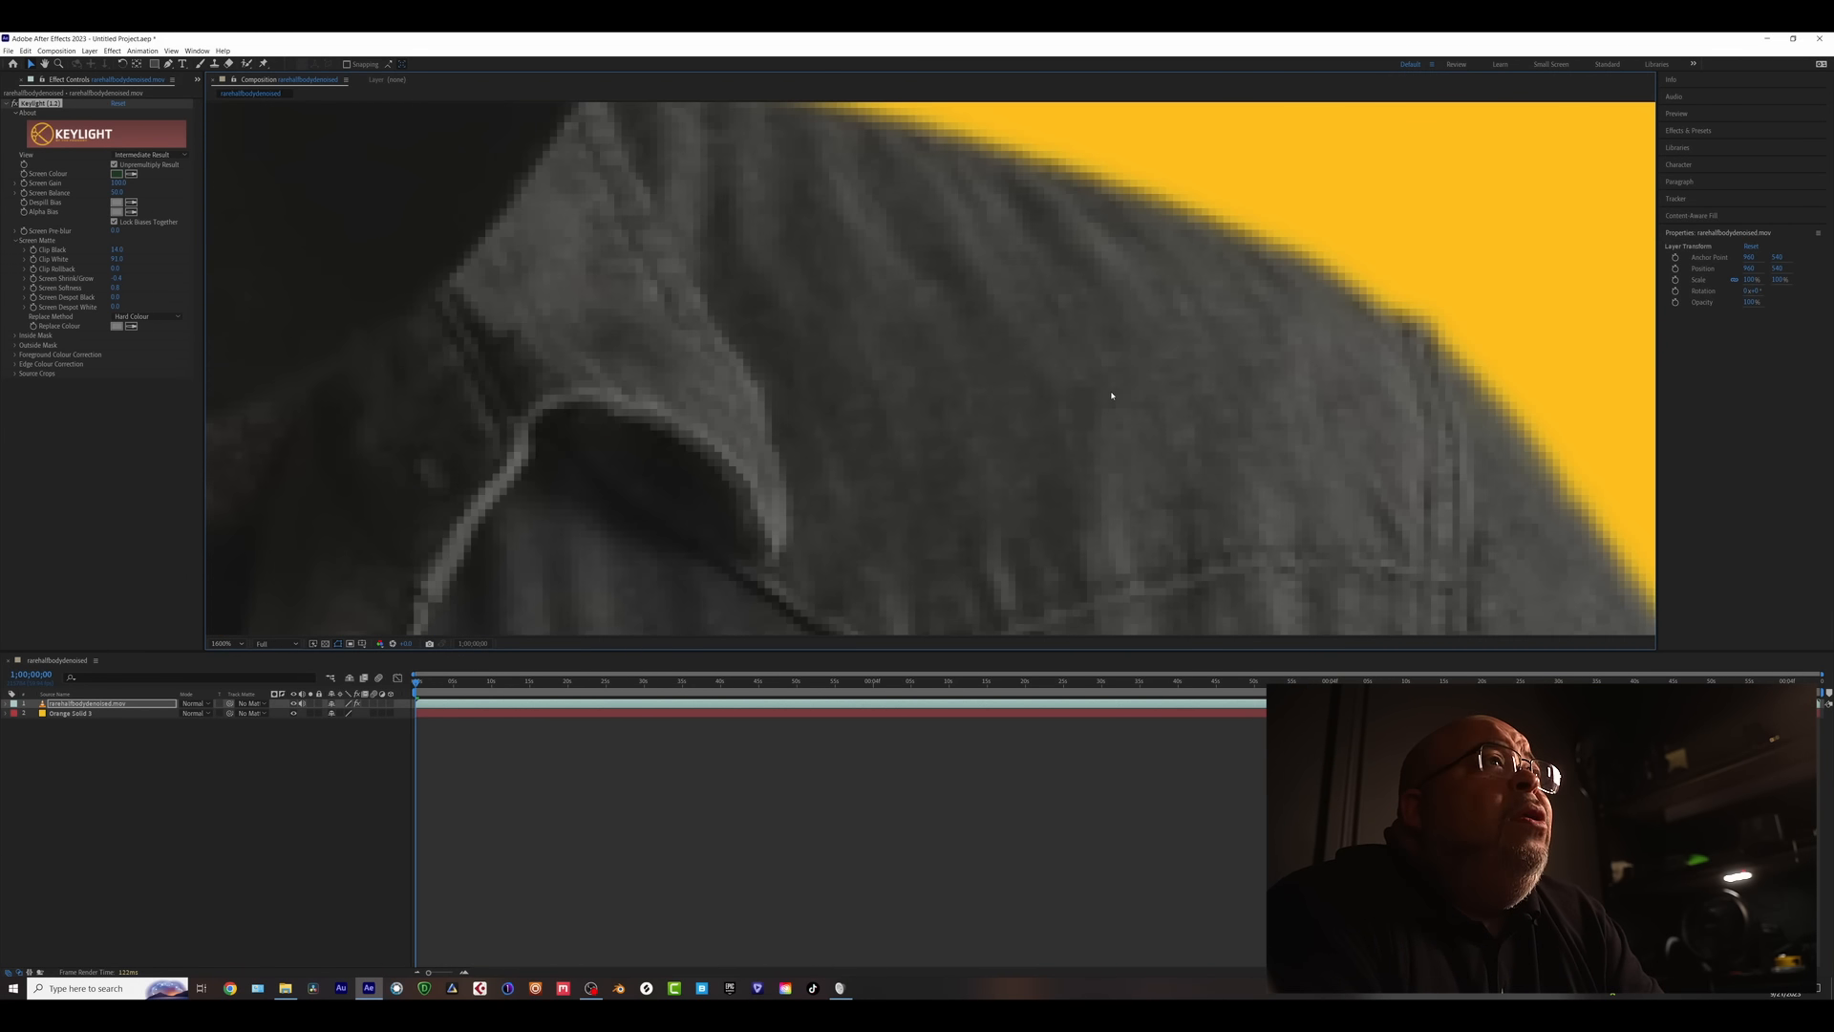
scroll(1112, 396, down, 4)
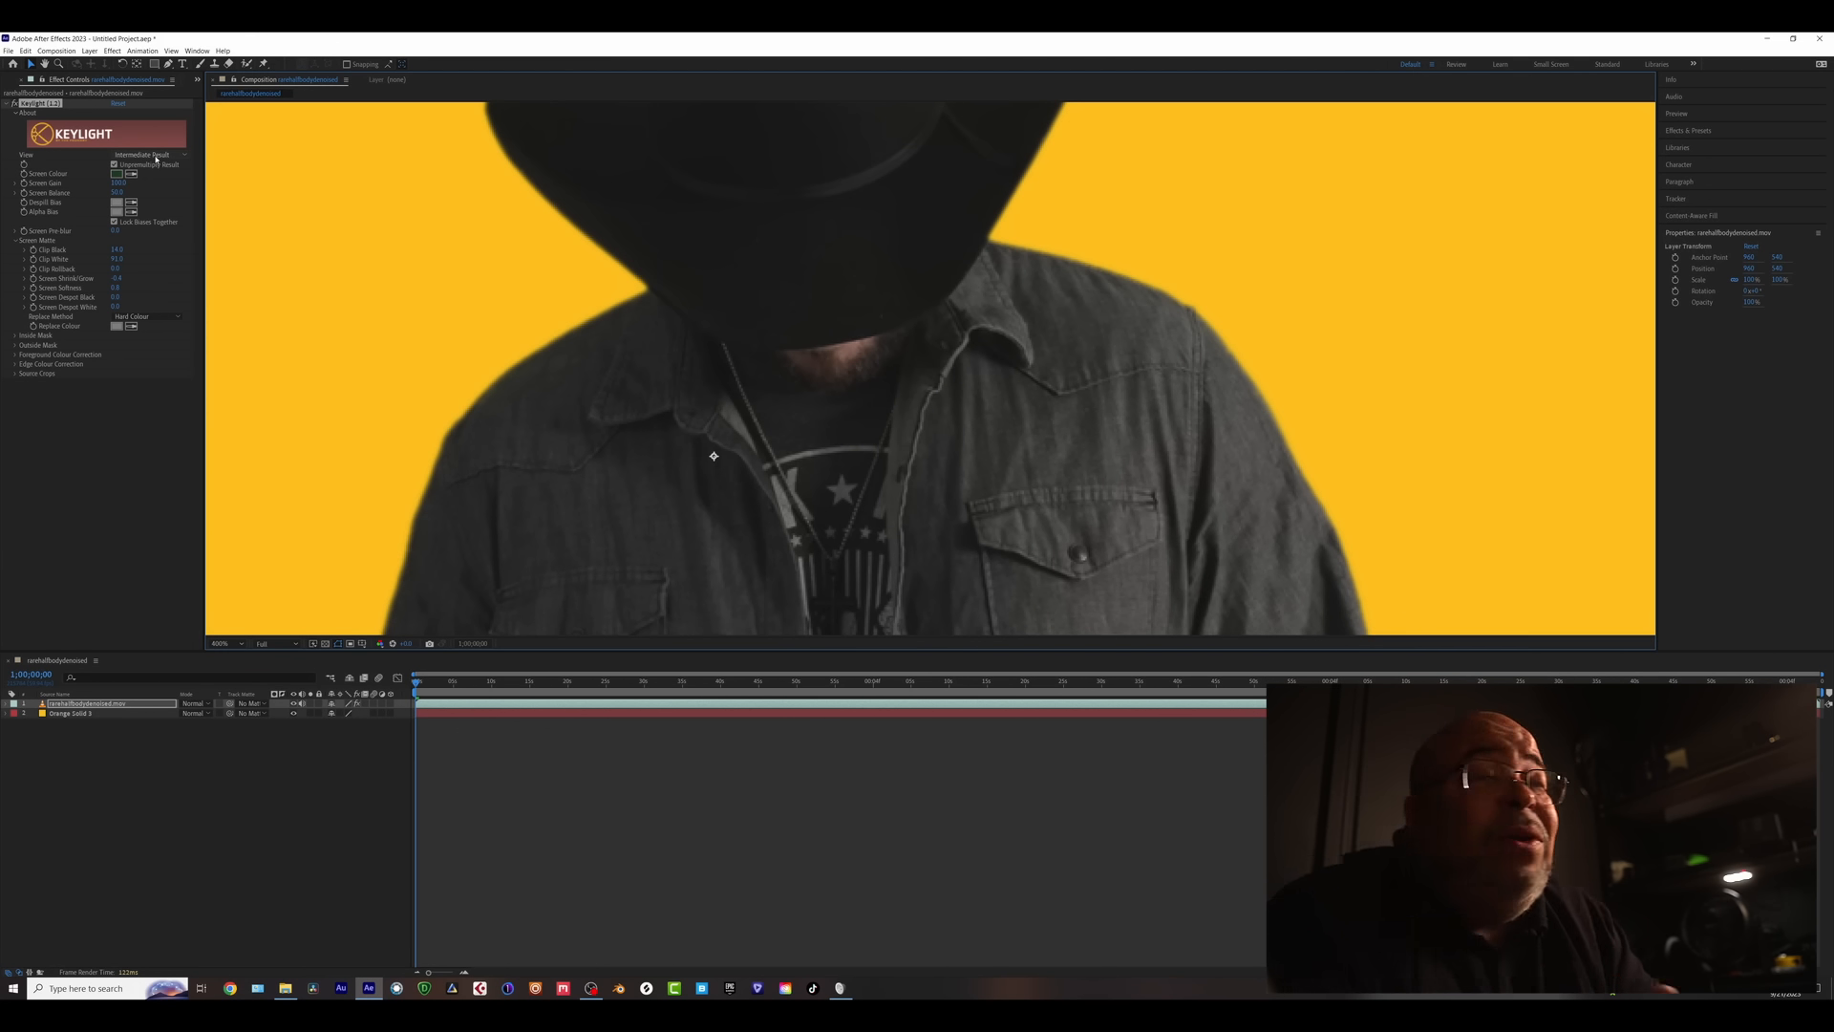
scroll(782, 418, down, 3)
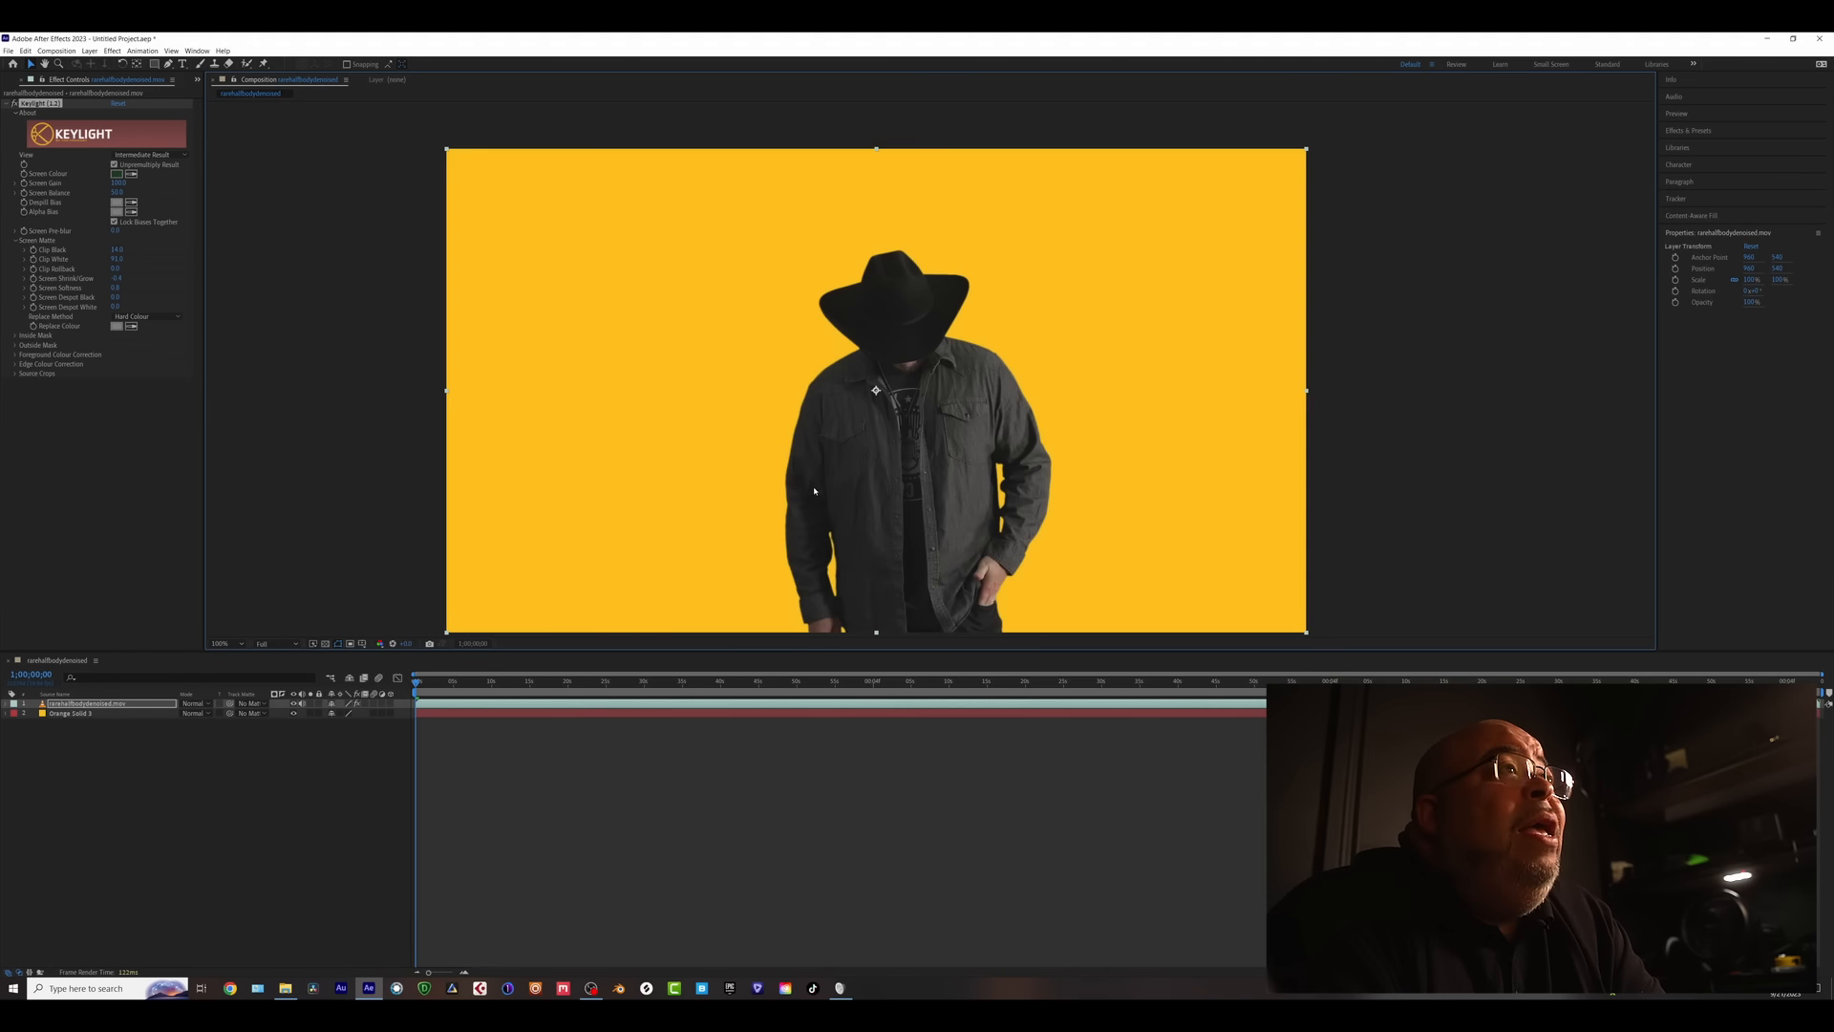
key(v)
drag(449, 682, 616, 699)
scroll(1262, 446, up, 4)
drag(1262, 446, 908, 411)
scroll(907, 389, up, 1)
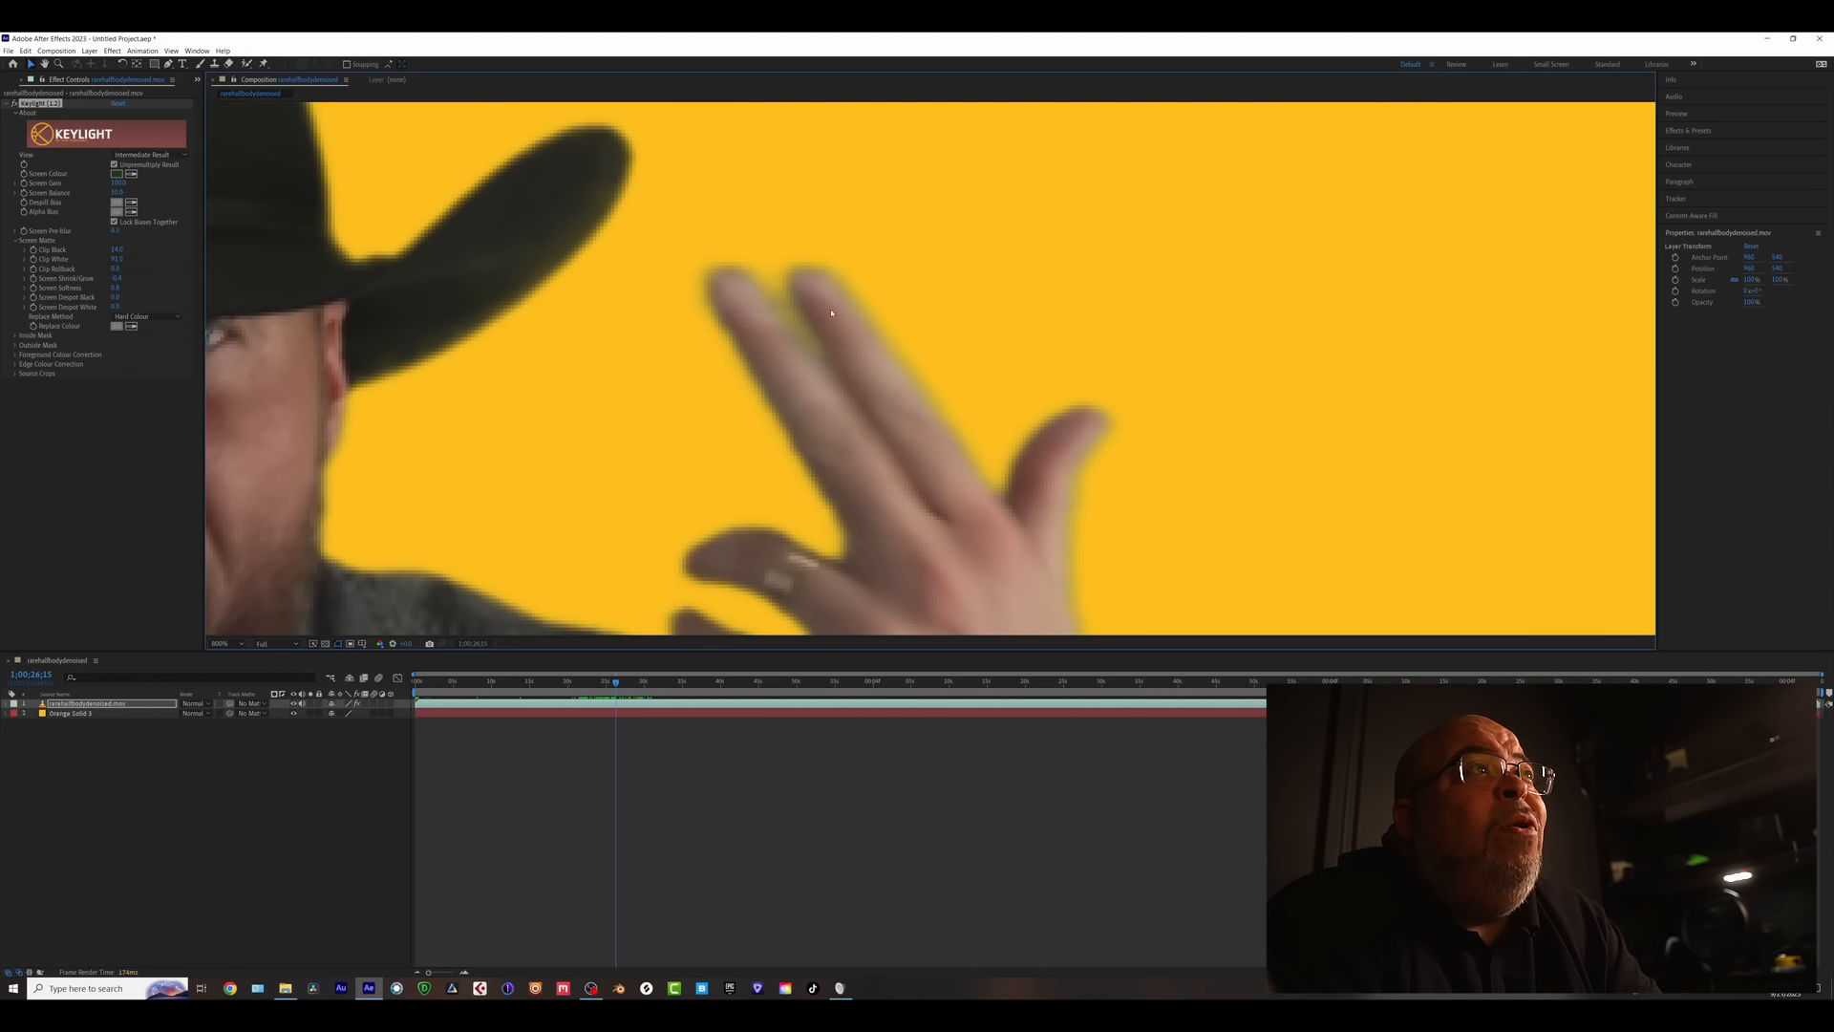
drag(831, 312, 1017, 227)
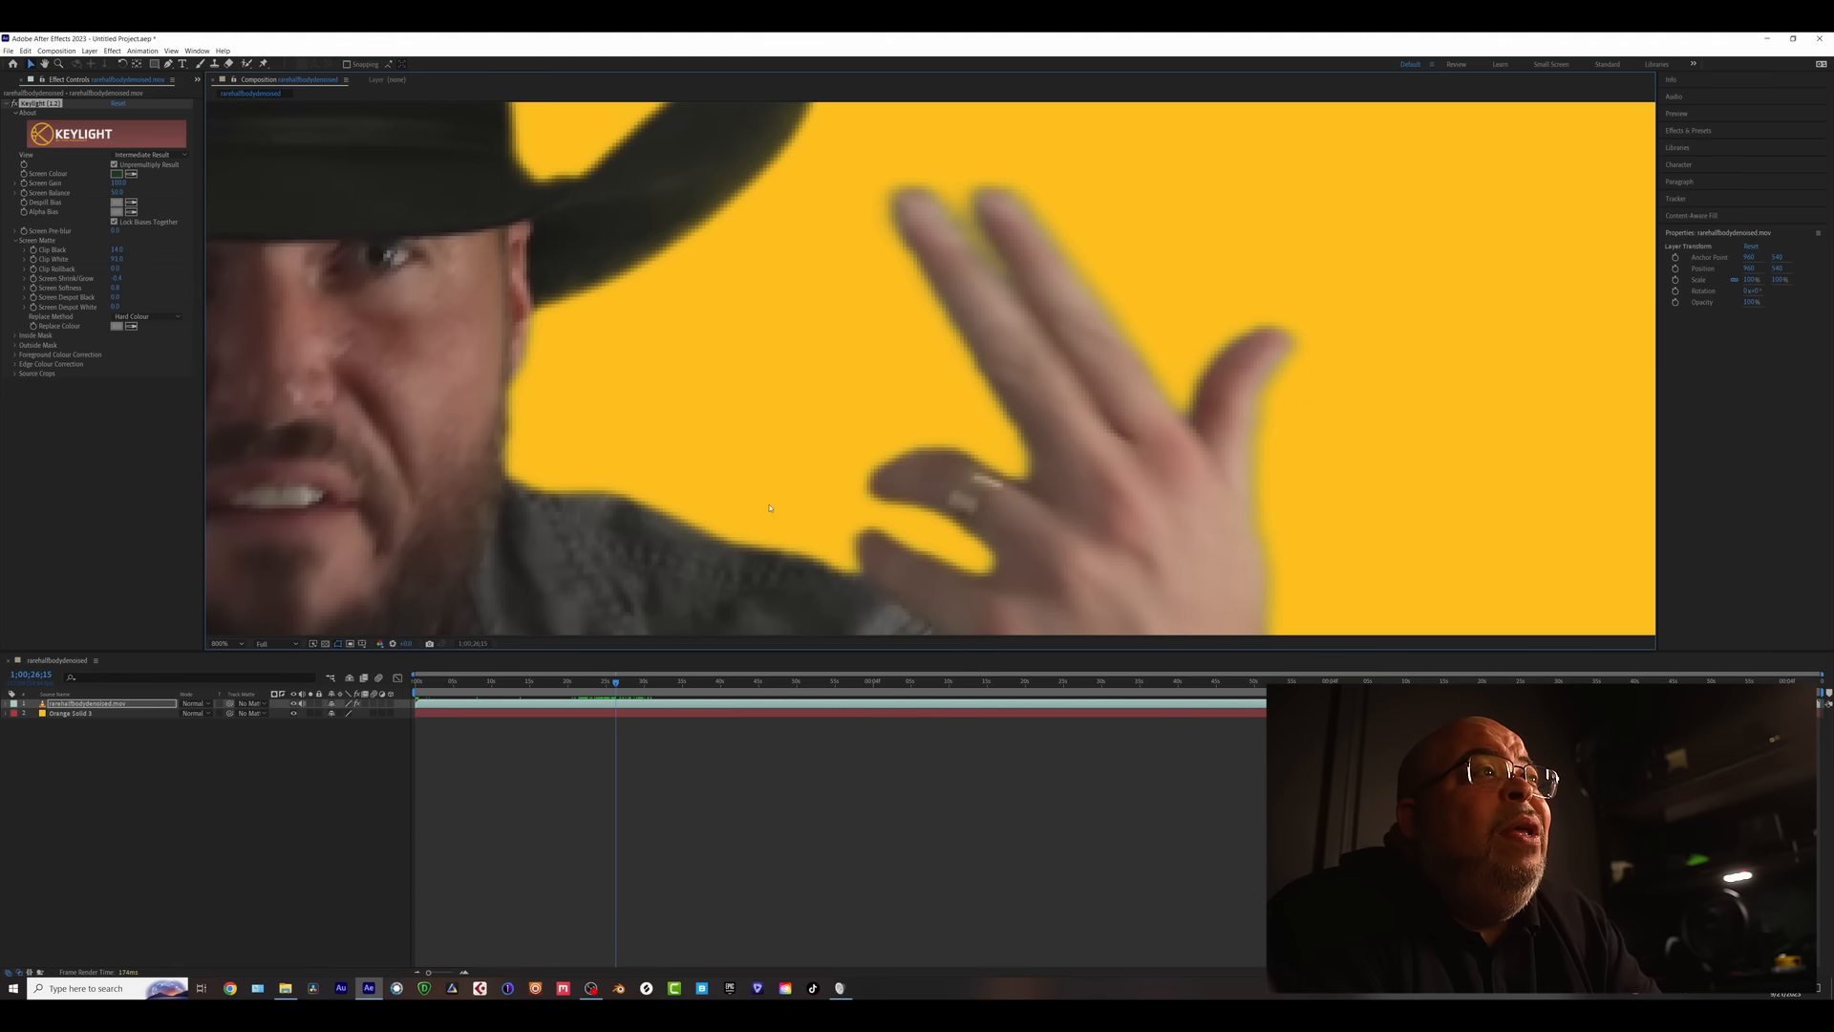
- Apply Advanced Spill Suppressor from an 'adva' effect search and frame the hand and beard
click(57, 490)
key(ctrl+space)
text(adva)
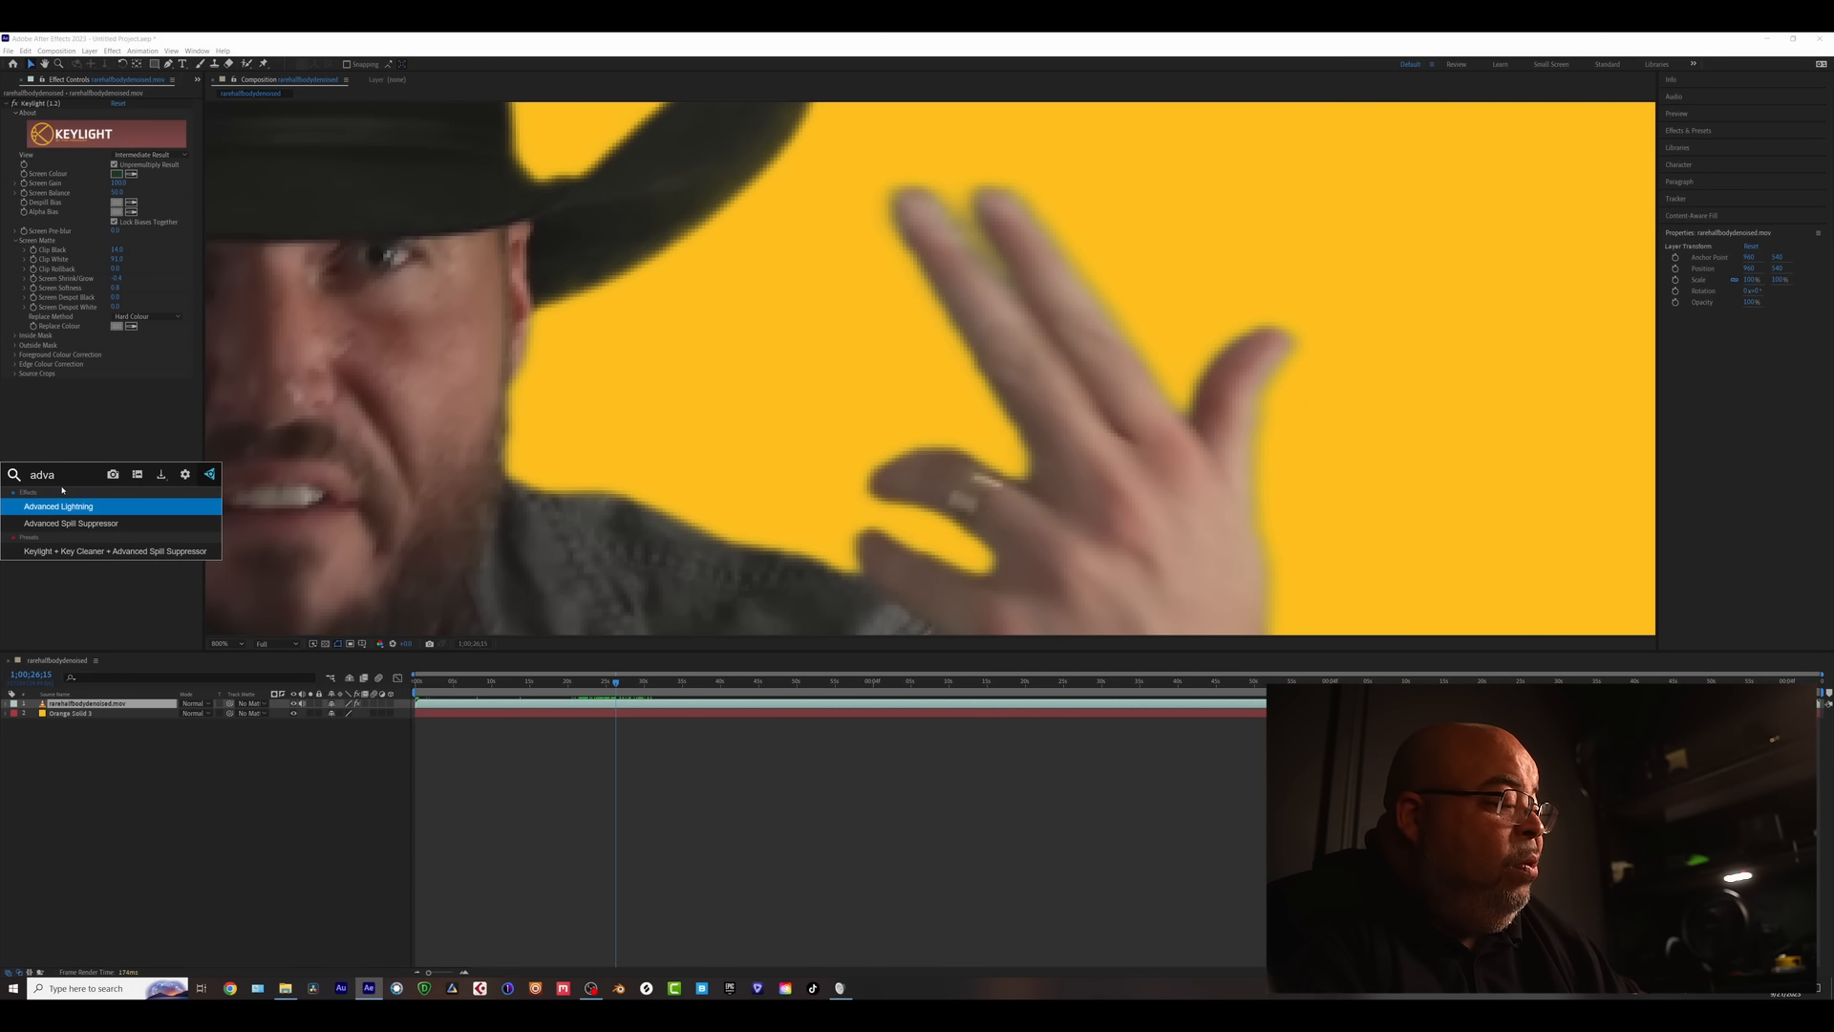
click(72, 524)
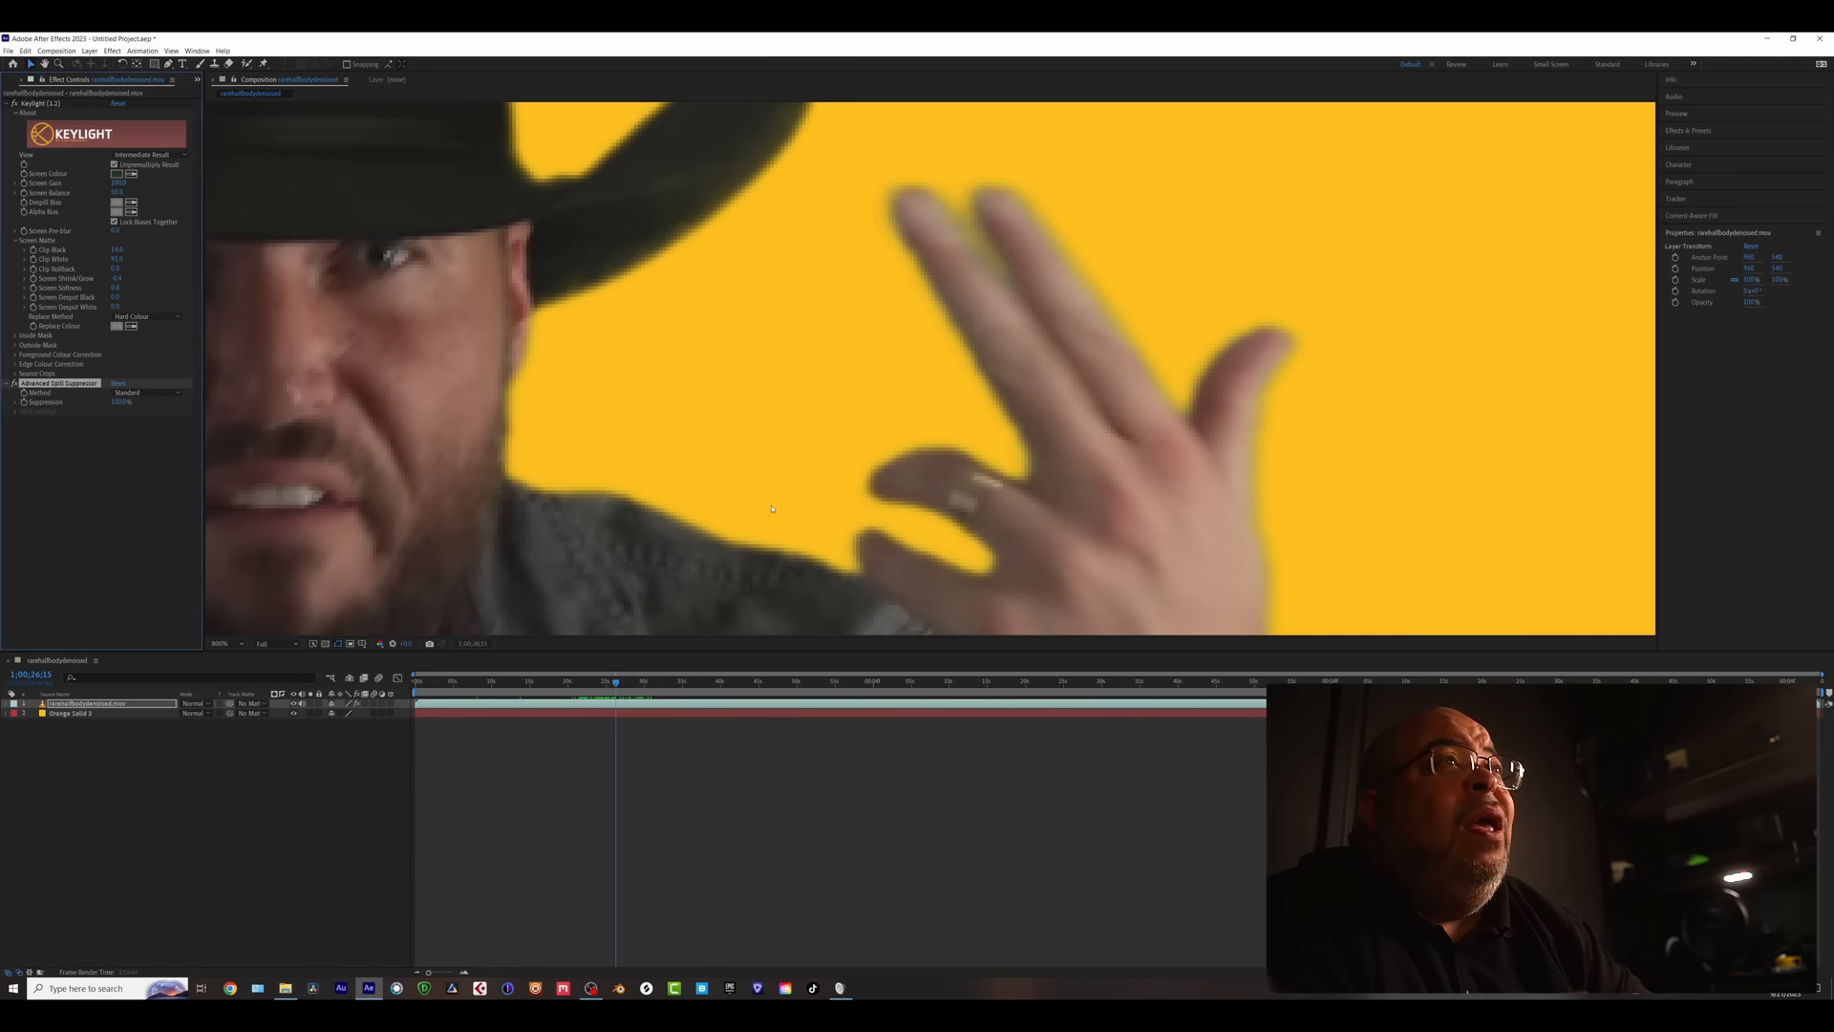
scroll(1063, 457, down, 1)
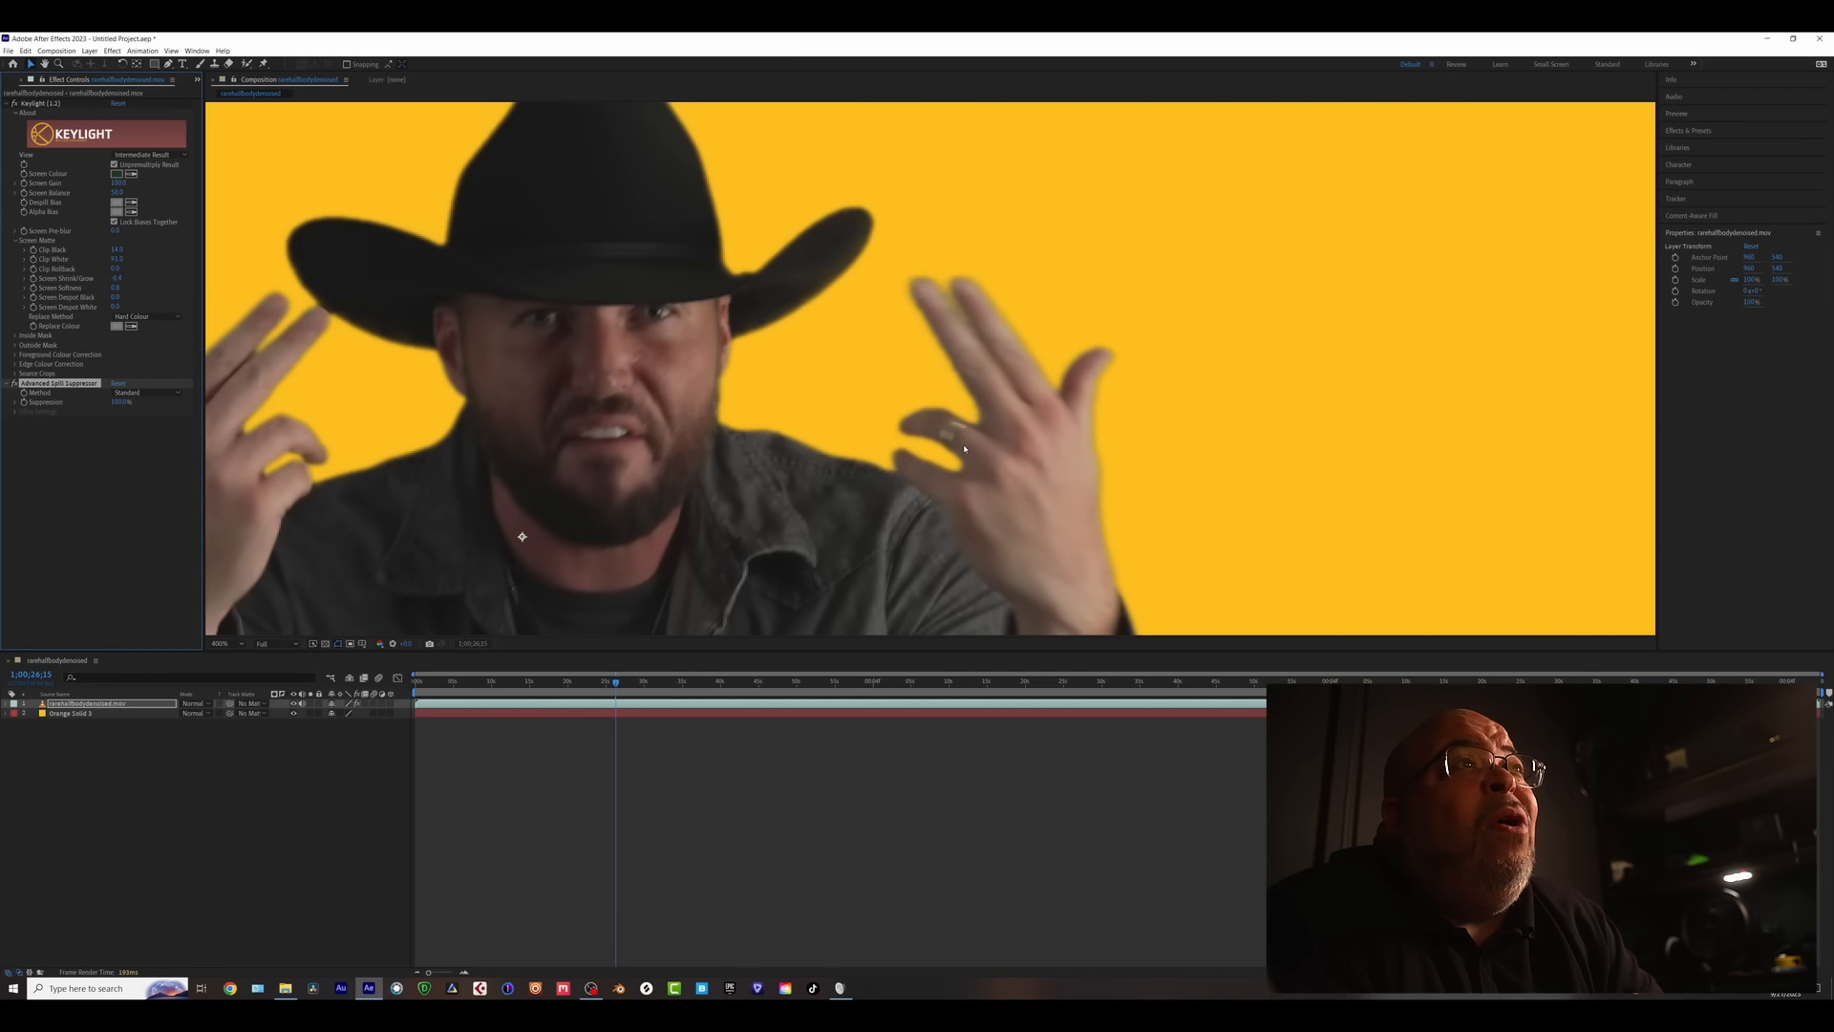
scroll(520, 525, left, 3)
scroll(733, 453, up, 1)
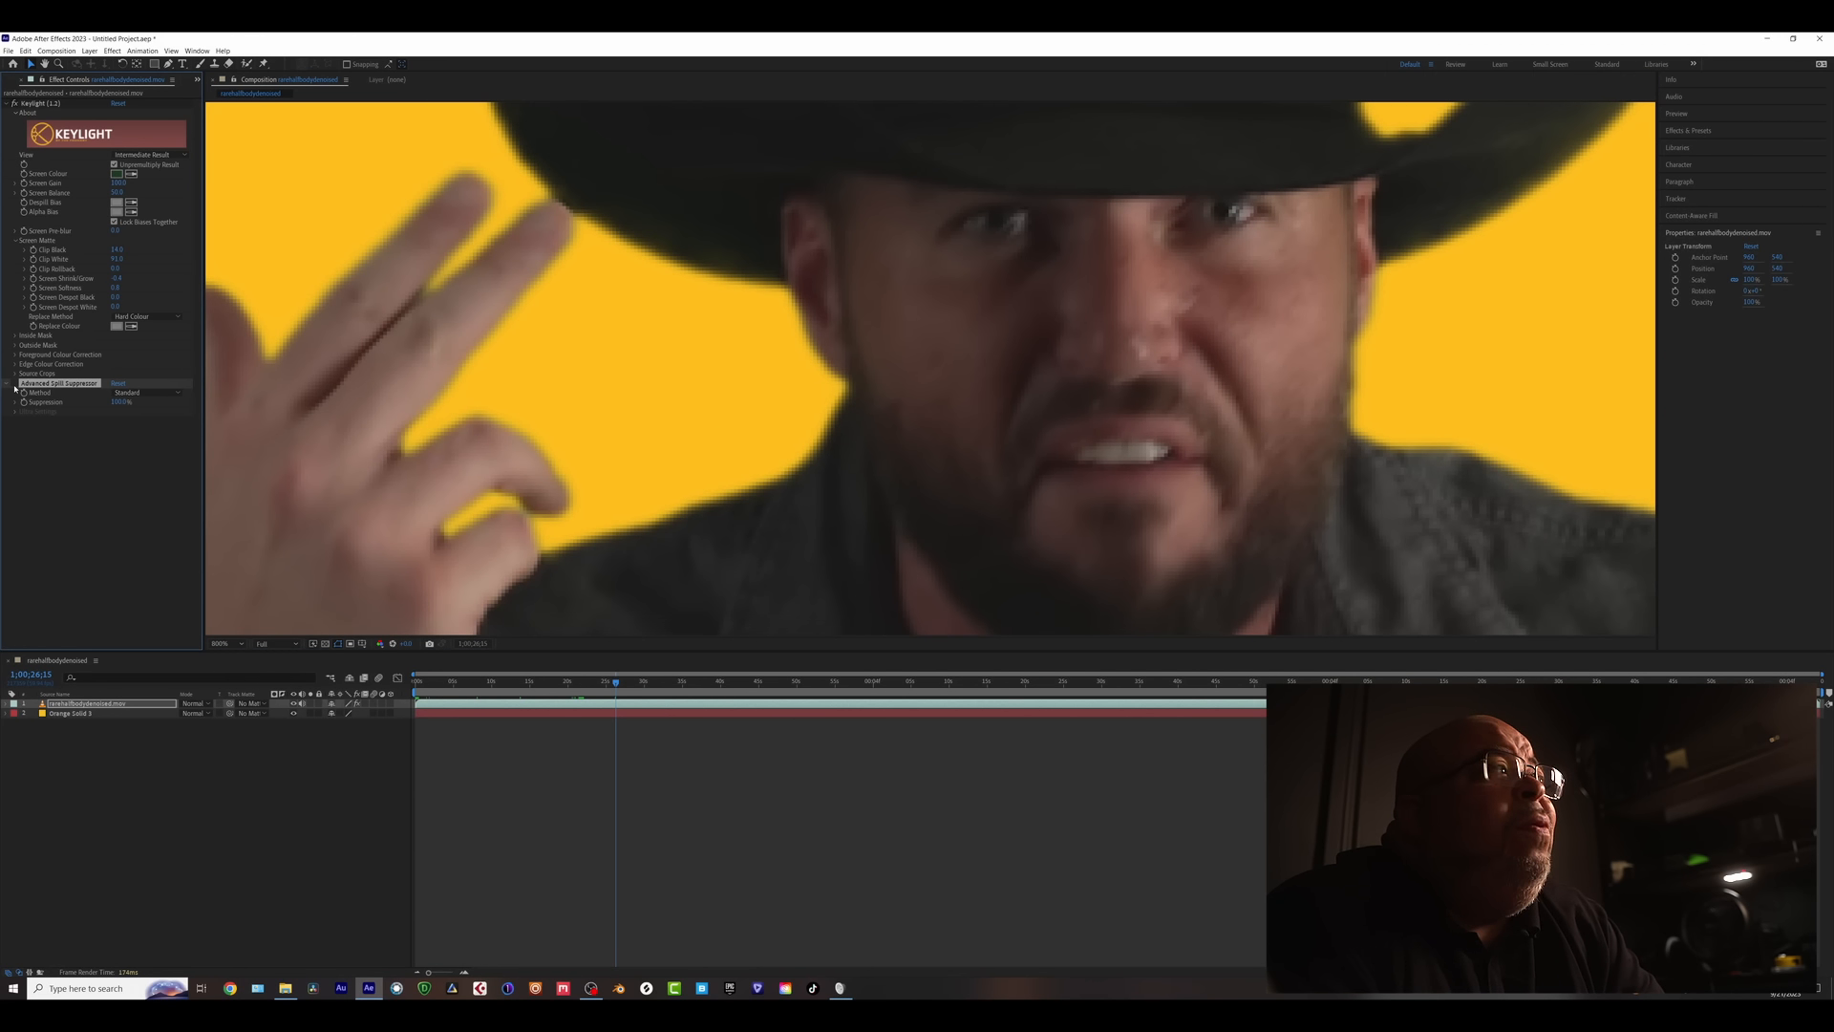
drag(365, 466, 418, 570)
scroll(1249, 501, right, 3)
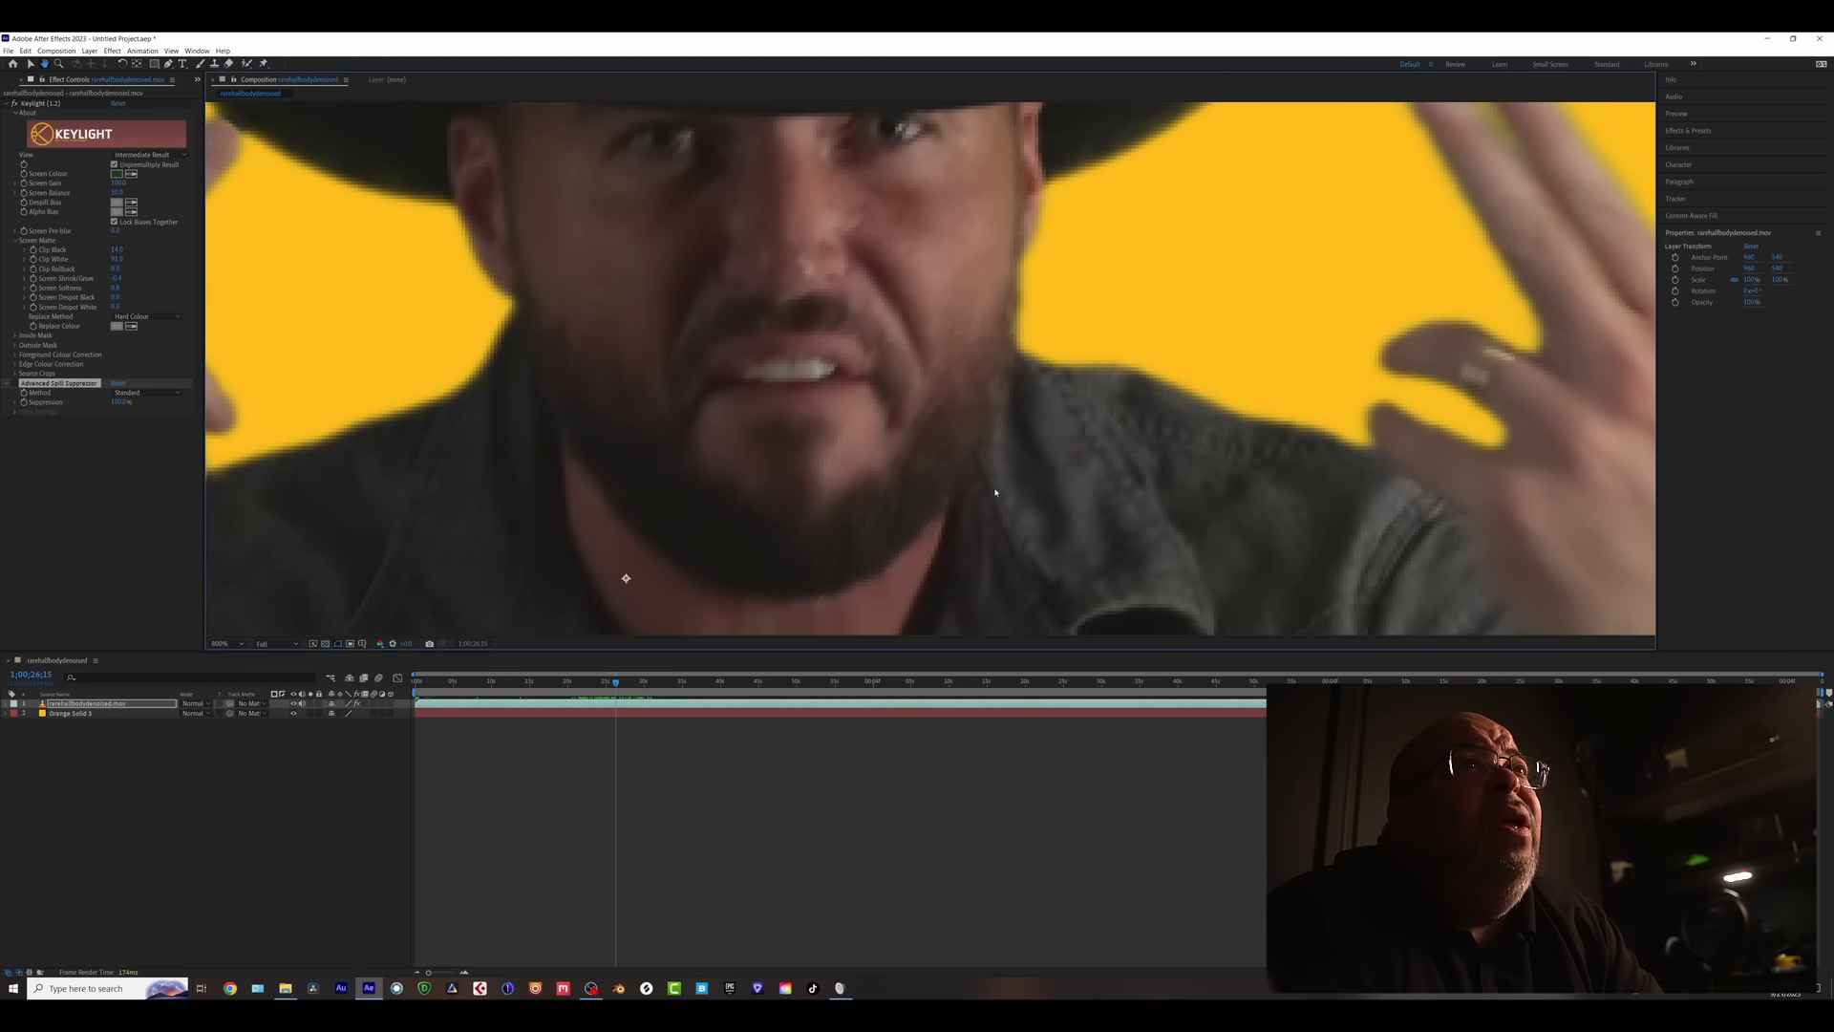
scroll(1165, 463, right, 3)
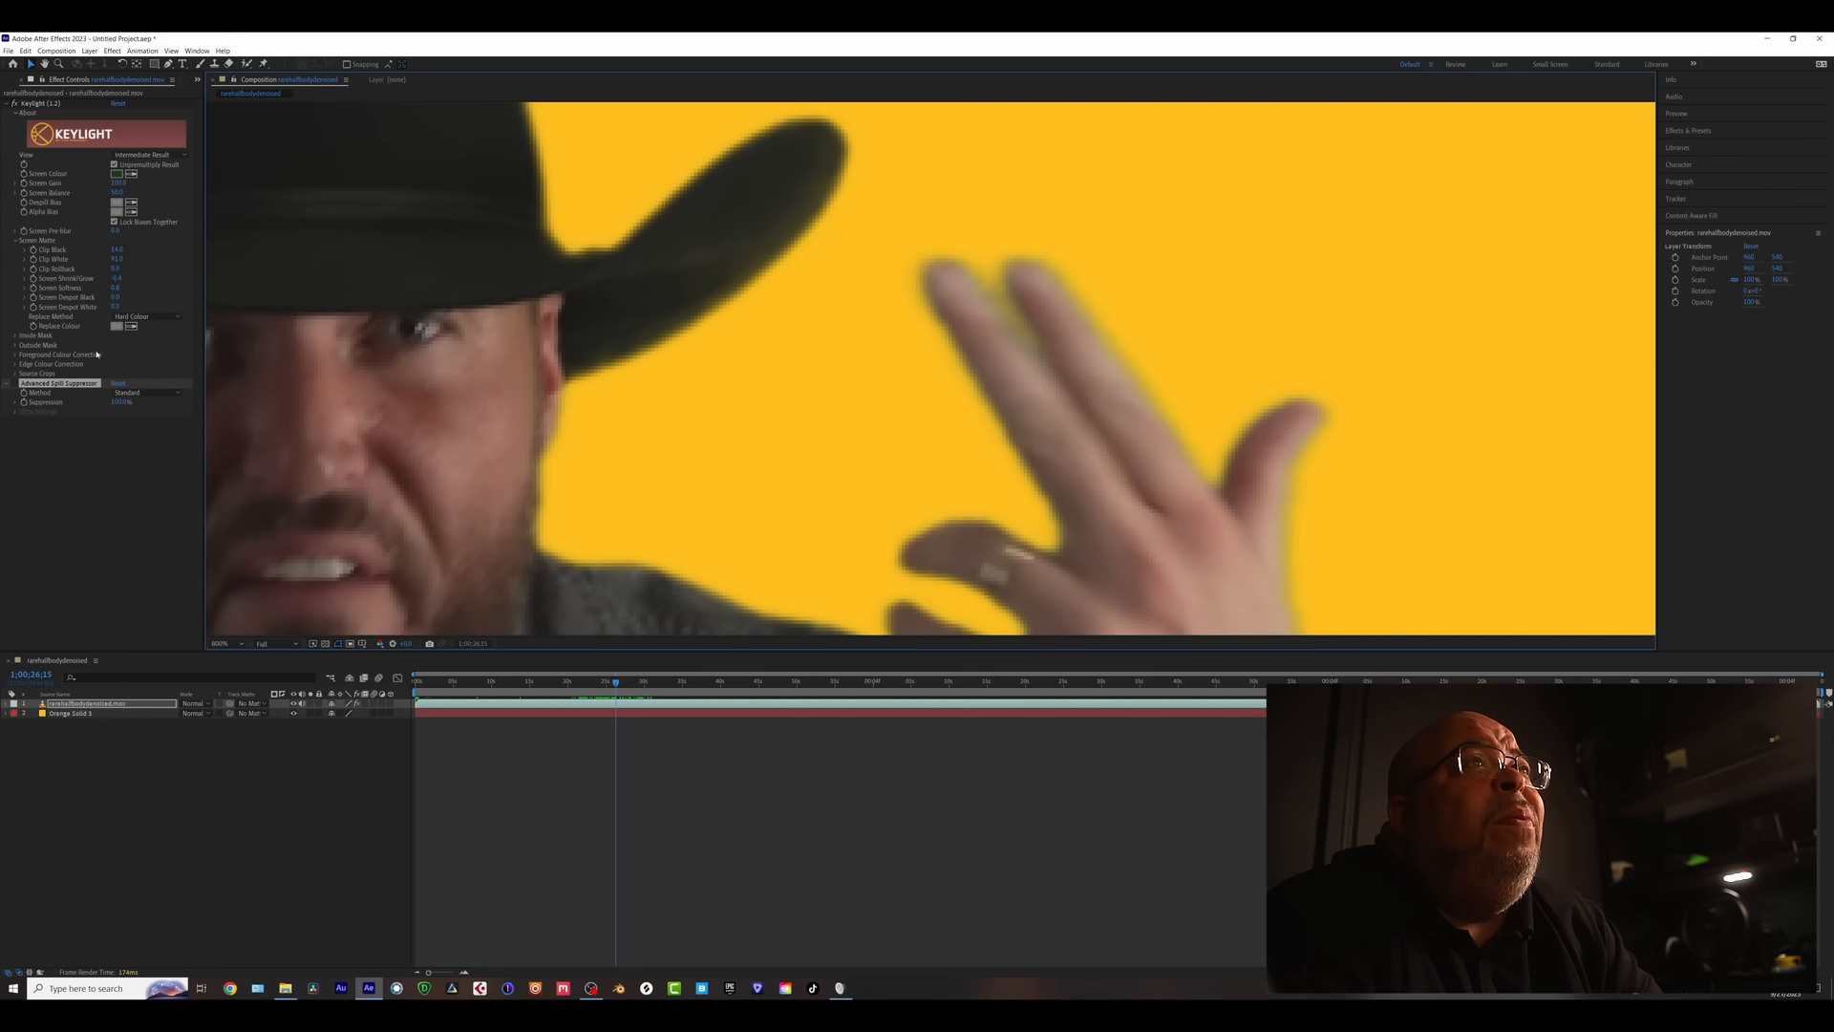
- Set the Advanced Spill Suppressor Method to Ultra
click(18, 384)
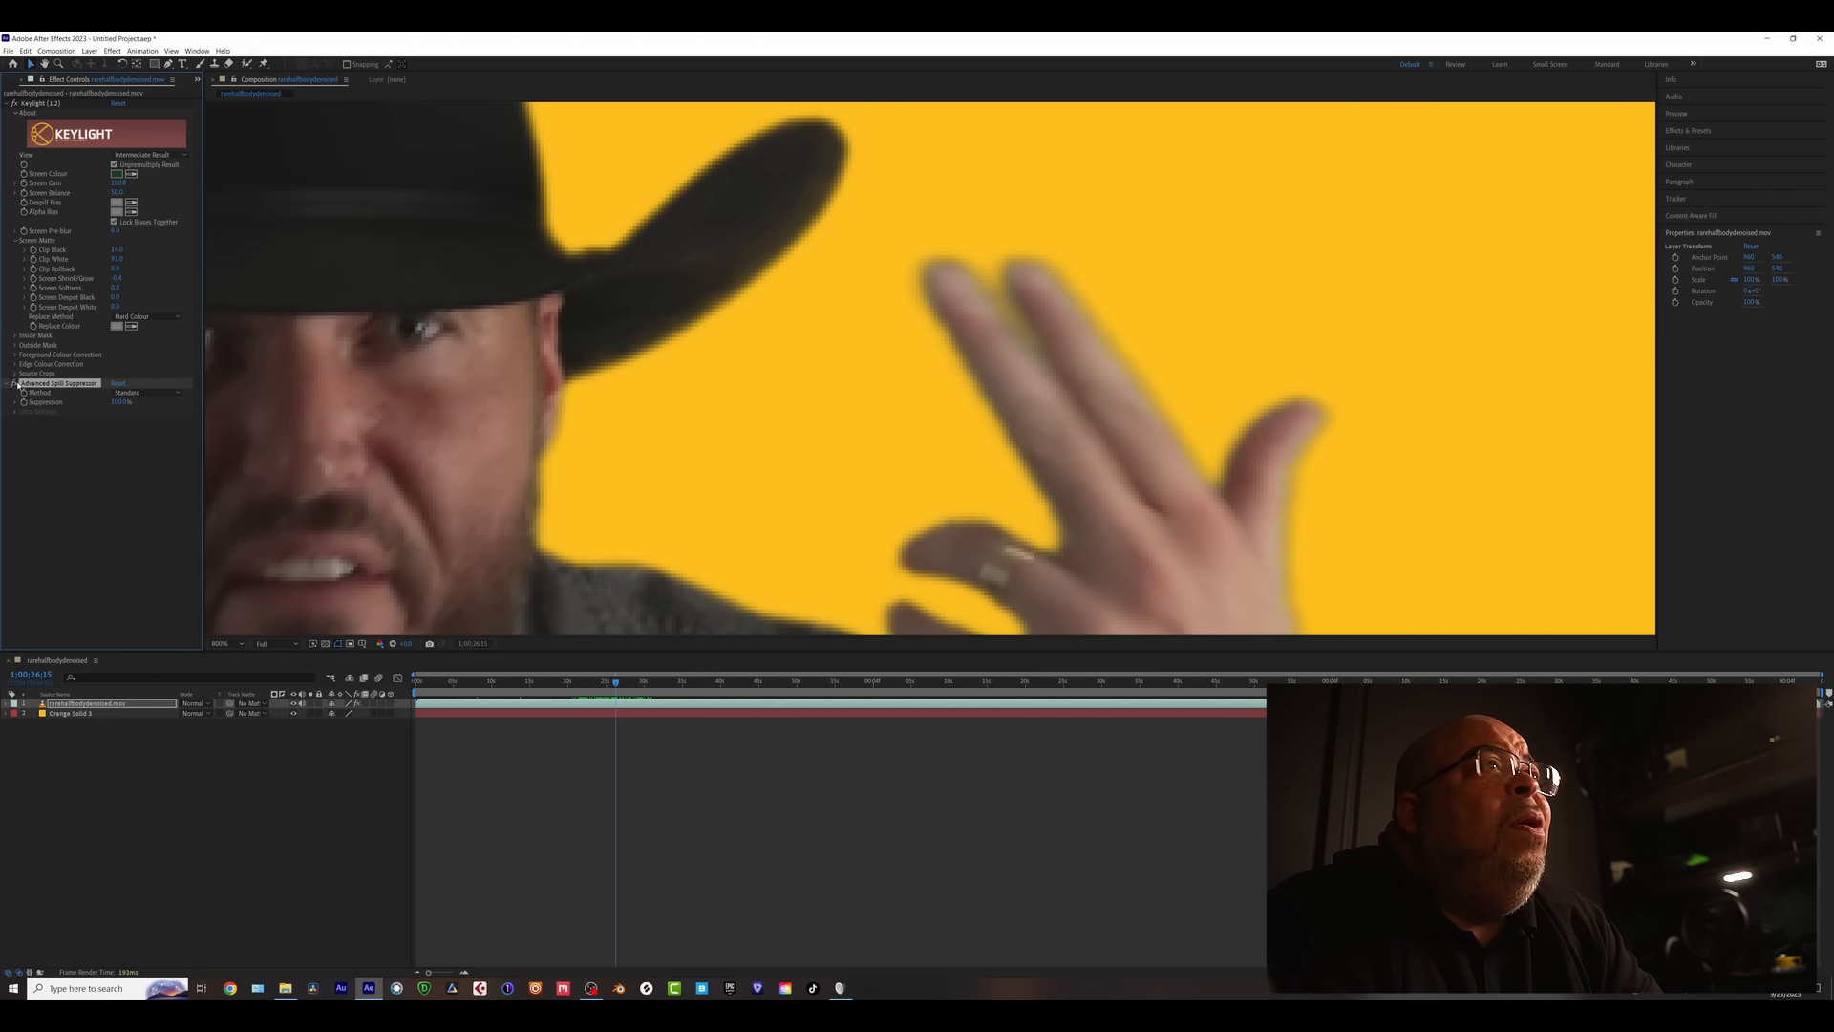
click(144, 393)
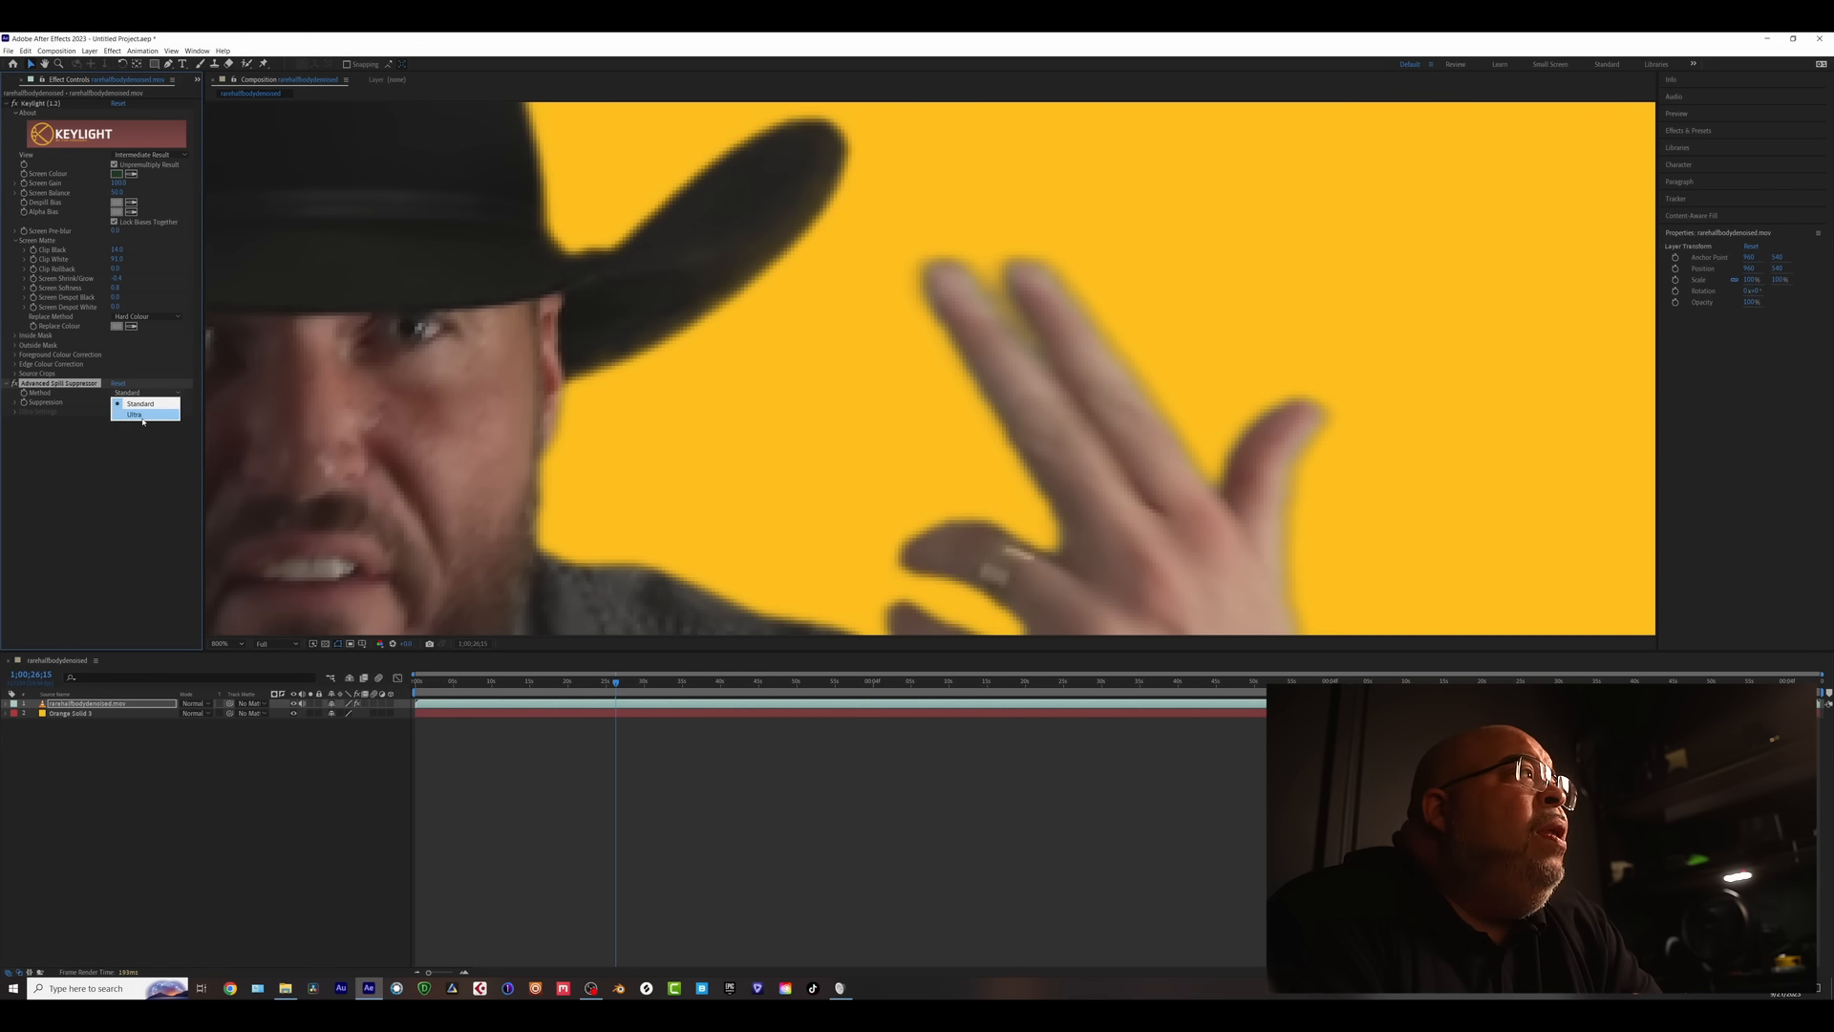
click(143, 414)
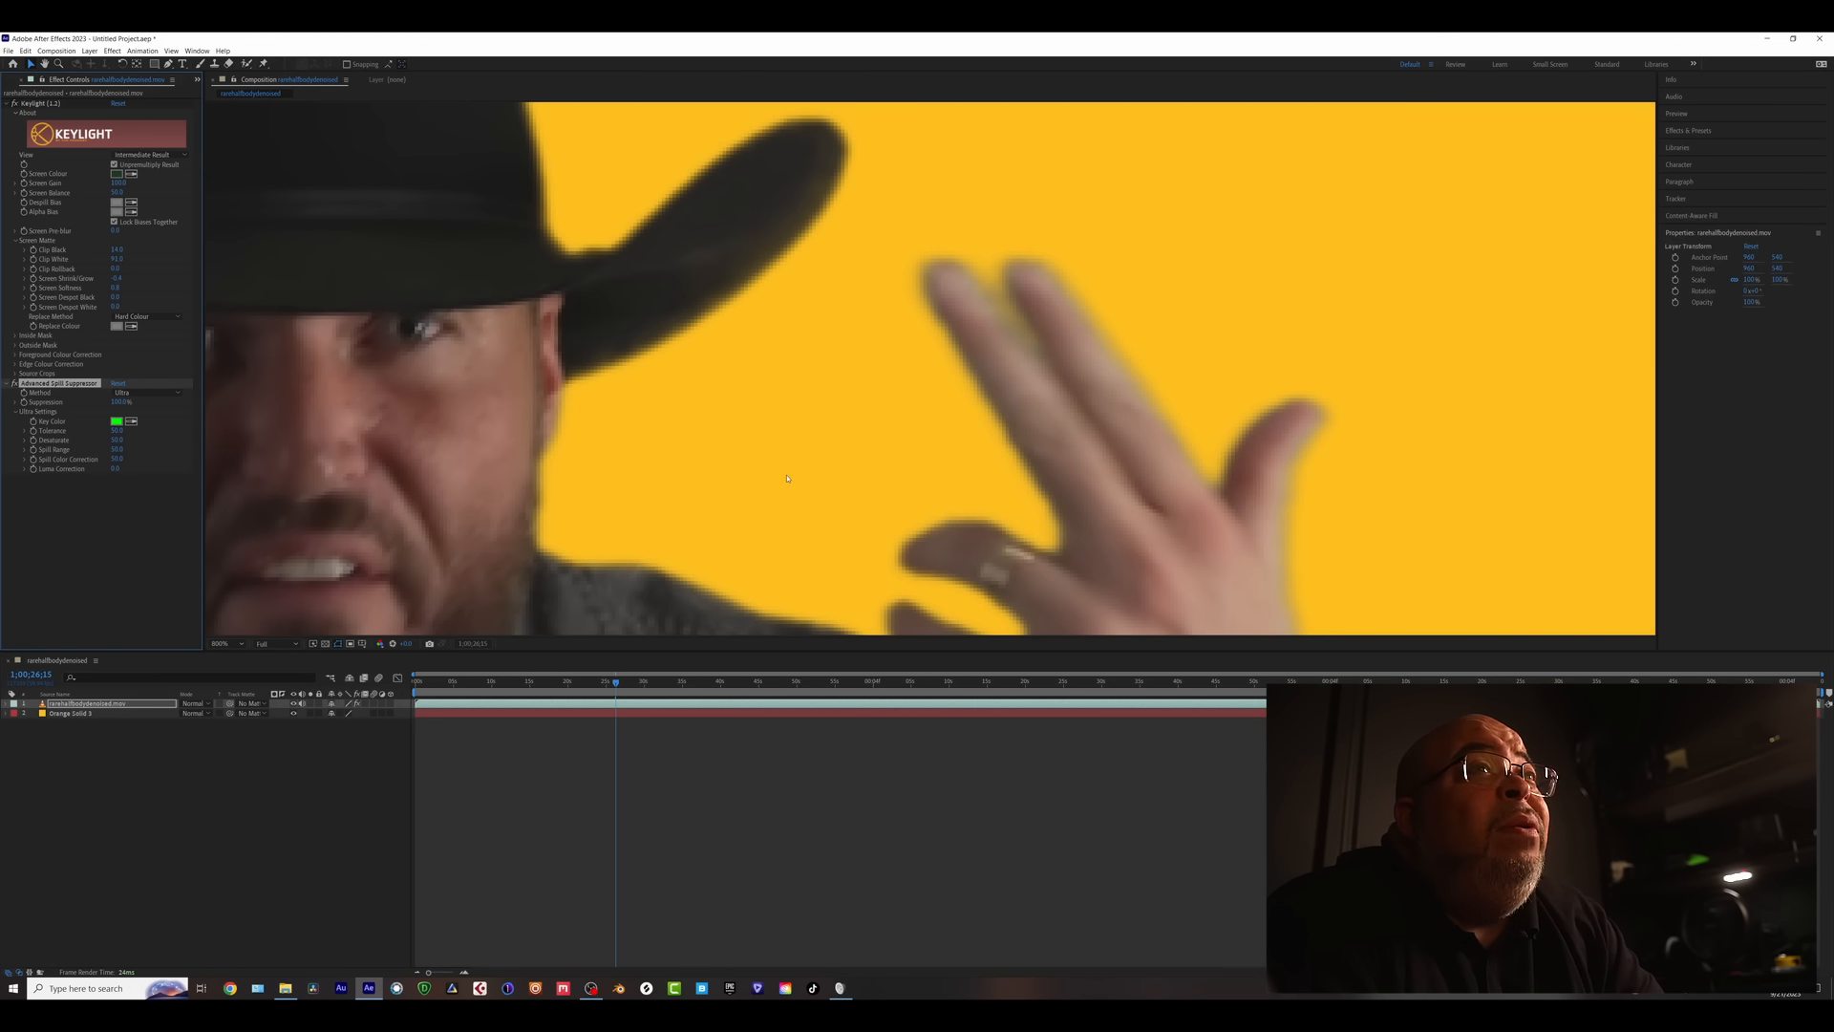
scroll(788, 478, down, 5)
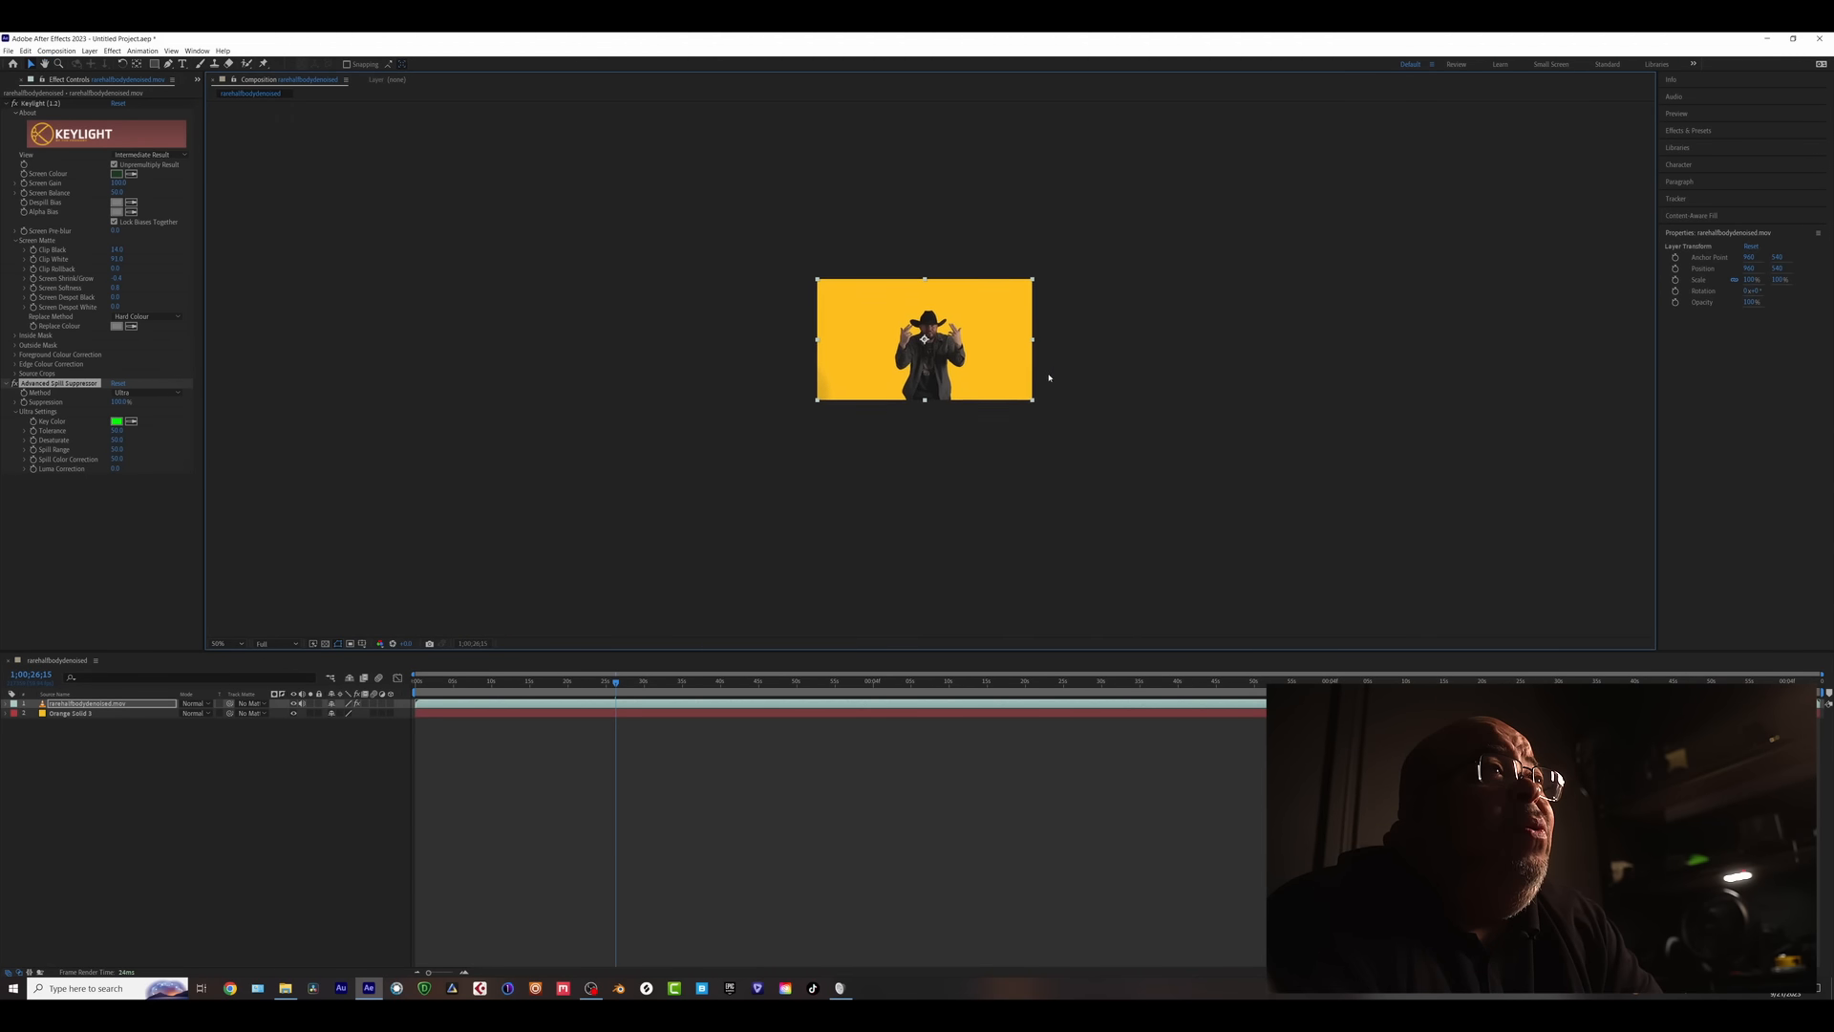
- Review the spill-suppressed key at the start, about 8 s and 23 s, then deselect the effect
scroll(931, 373, up, 6)
scroll(874, 406, down, 3)
key(Home)
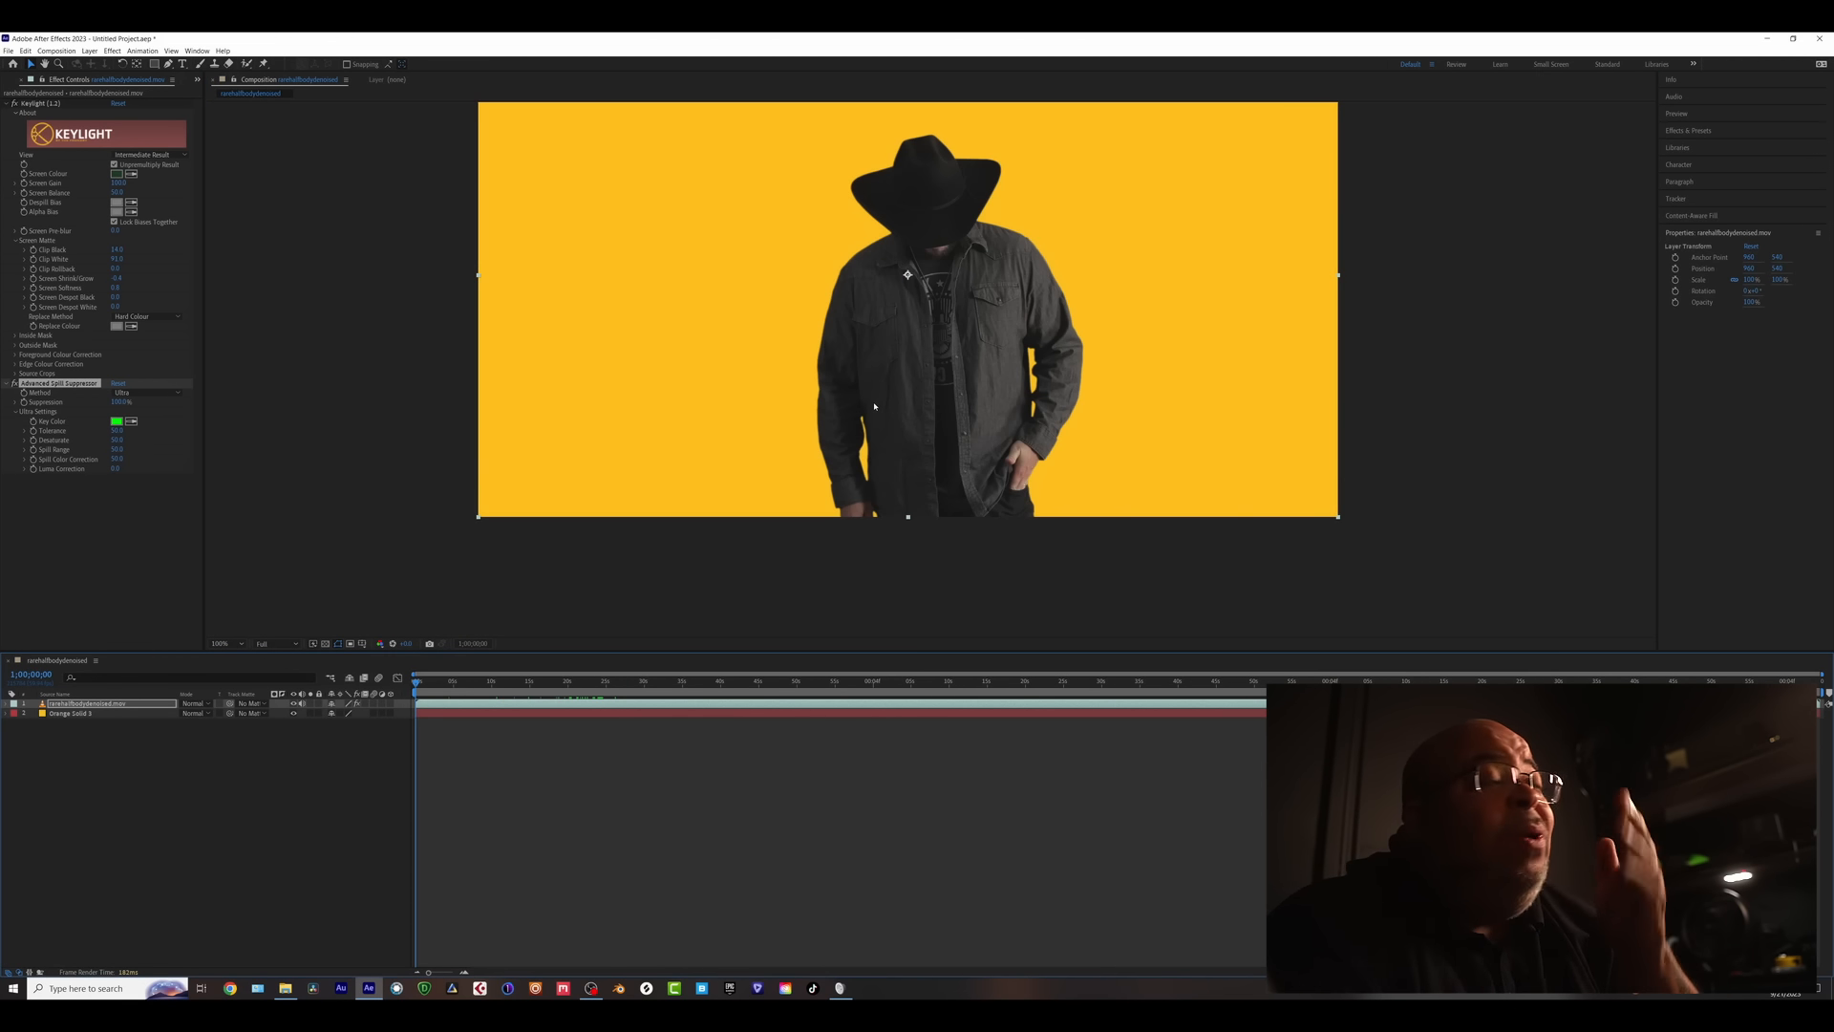
scroll(874, 406, up, 4)
scroll(721, 527, down, 4)
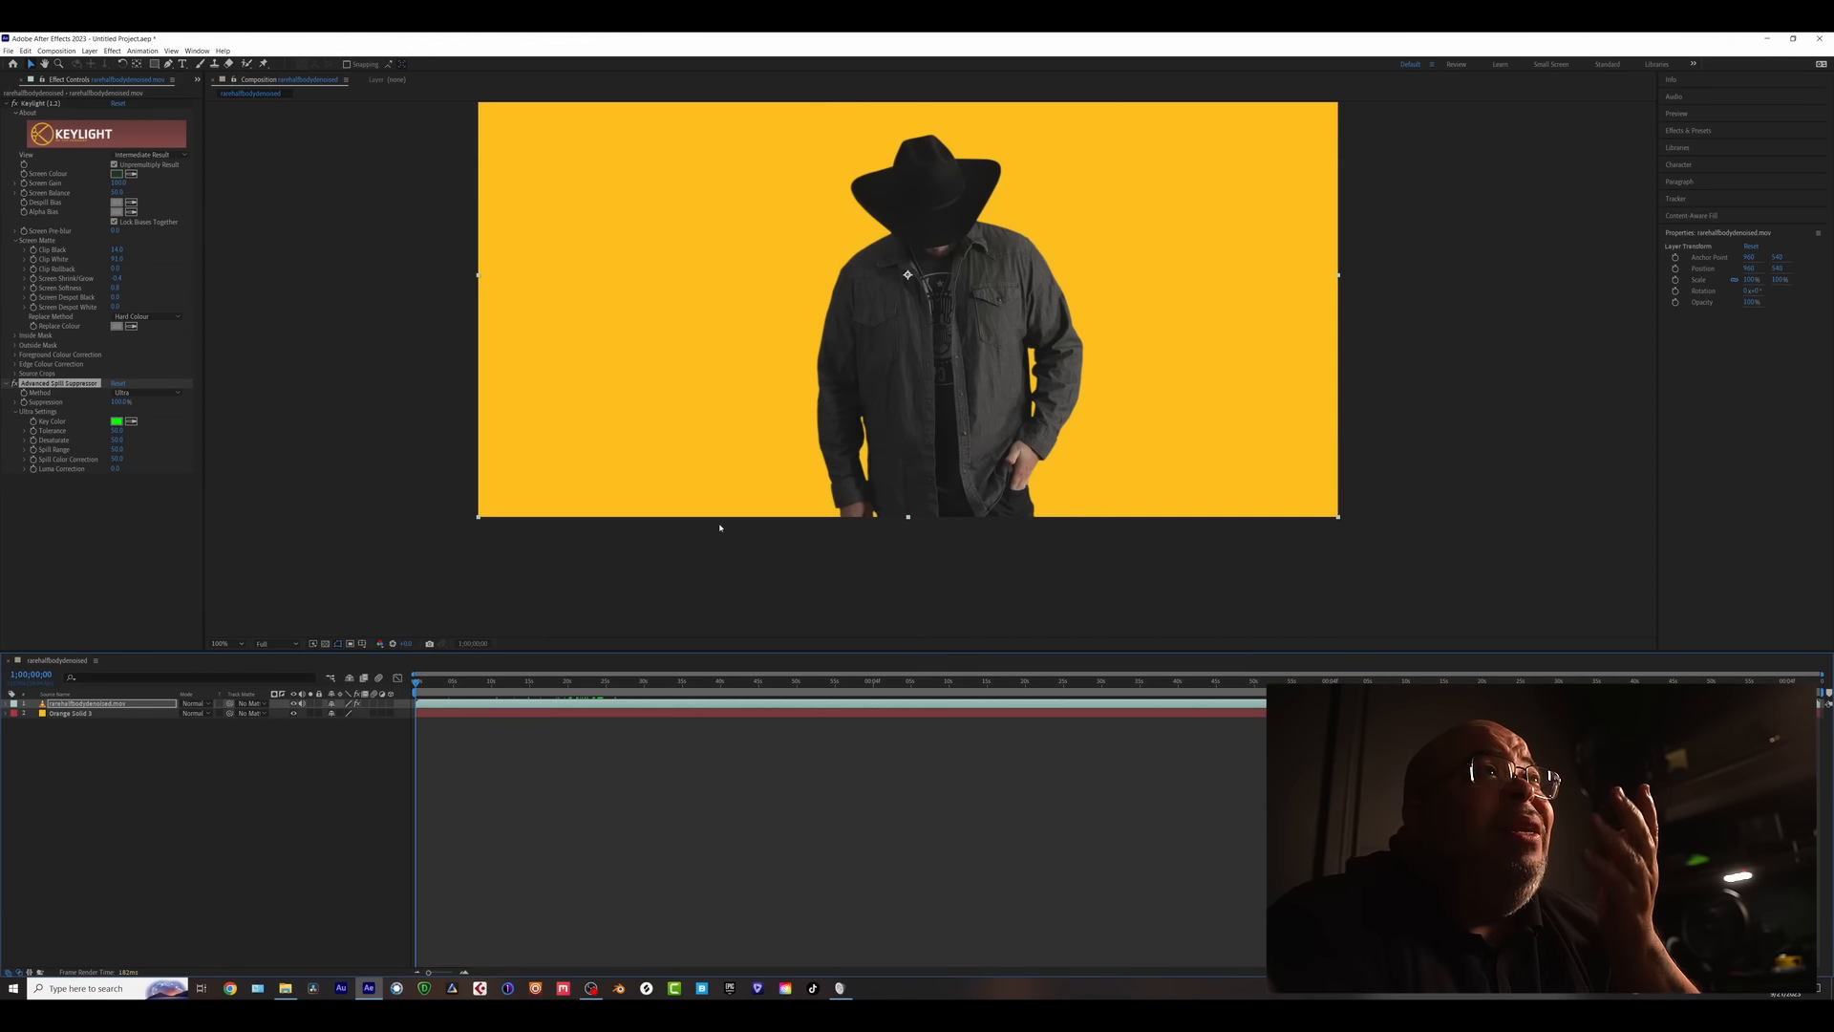
click(475, 681)
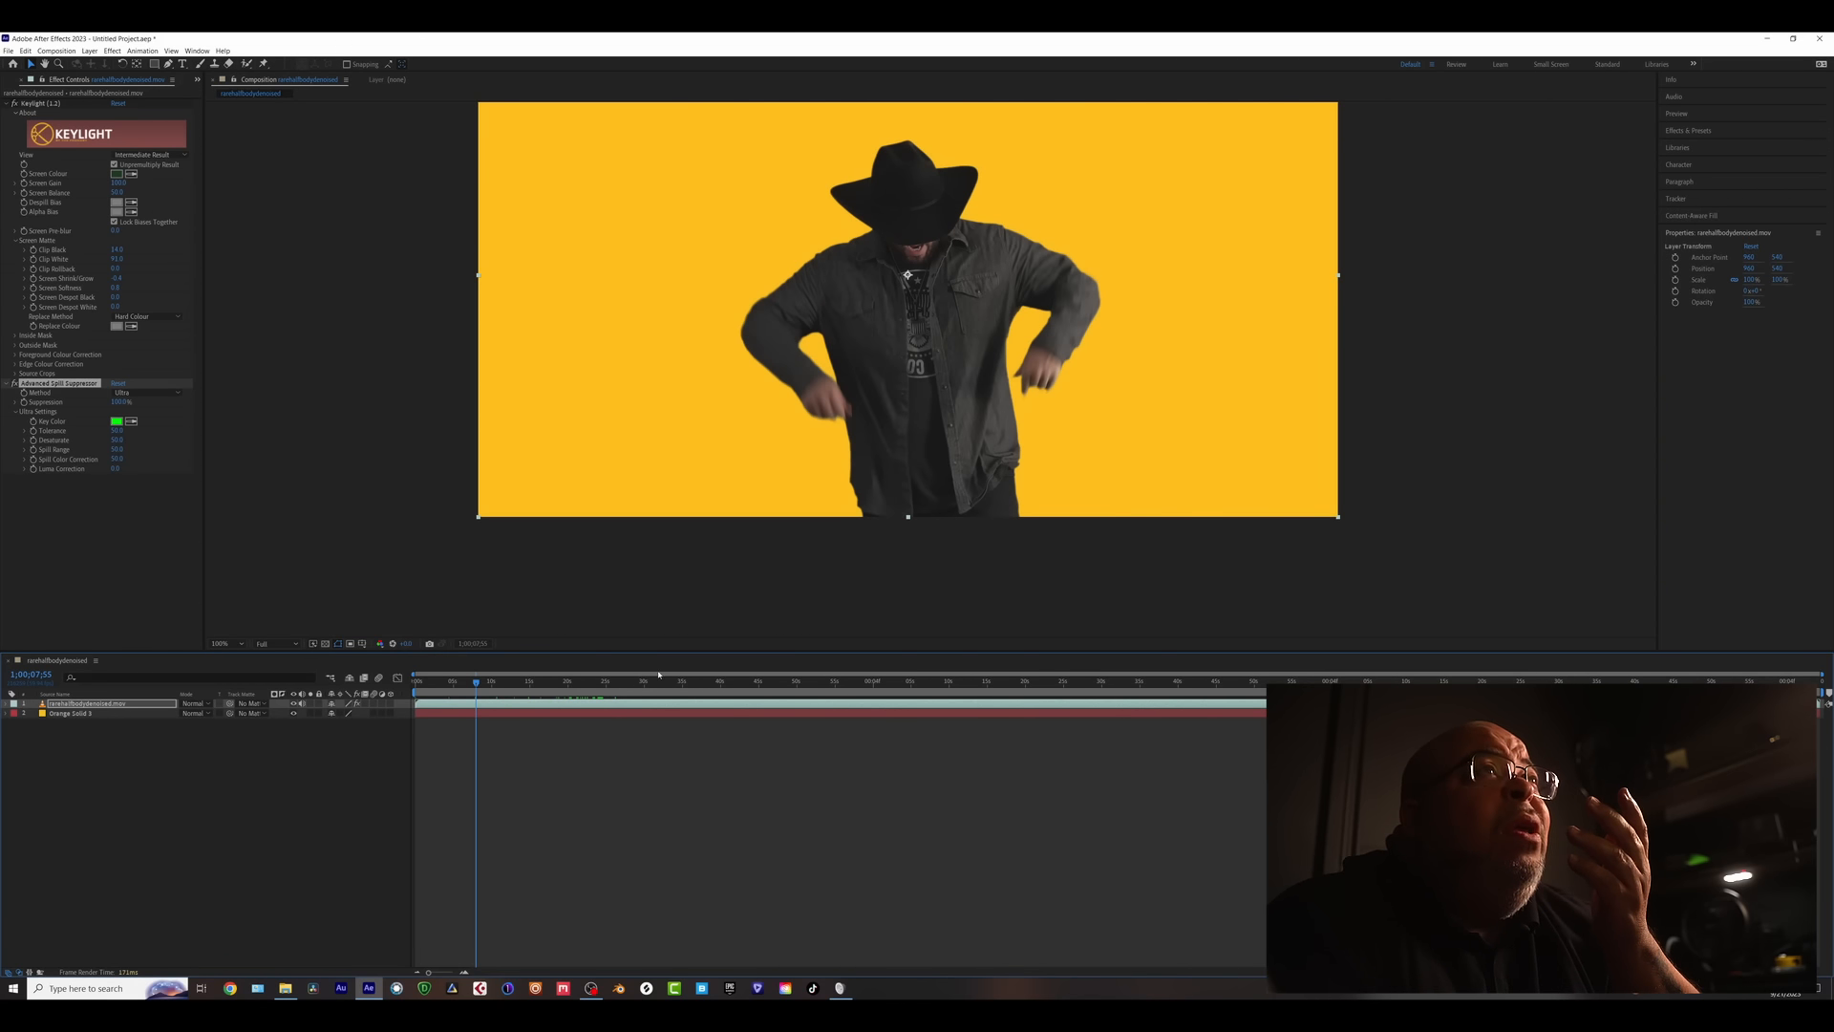
click(592, 681)
scroll(876, 385, up, 3)
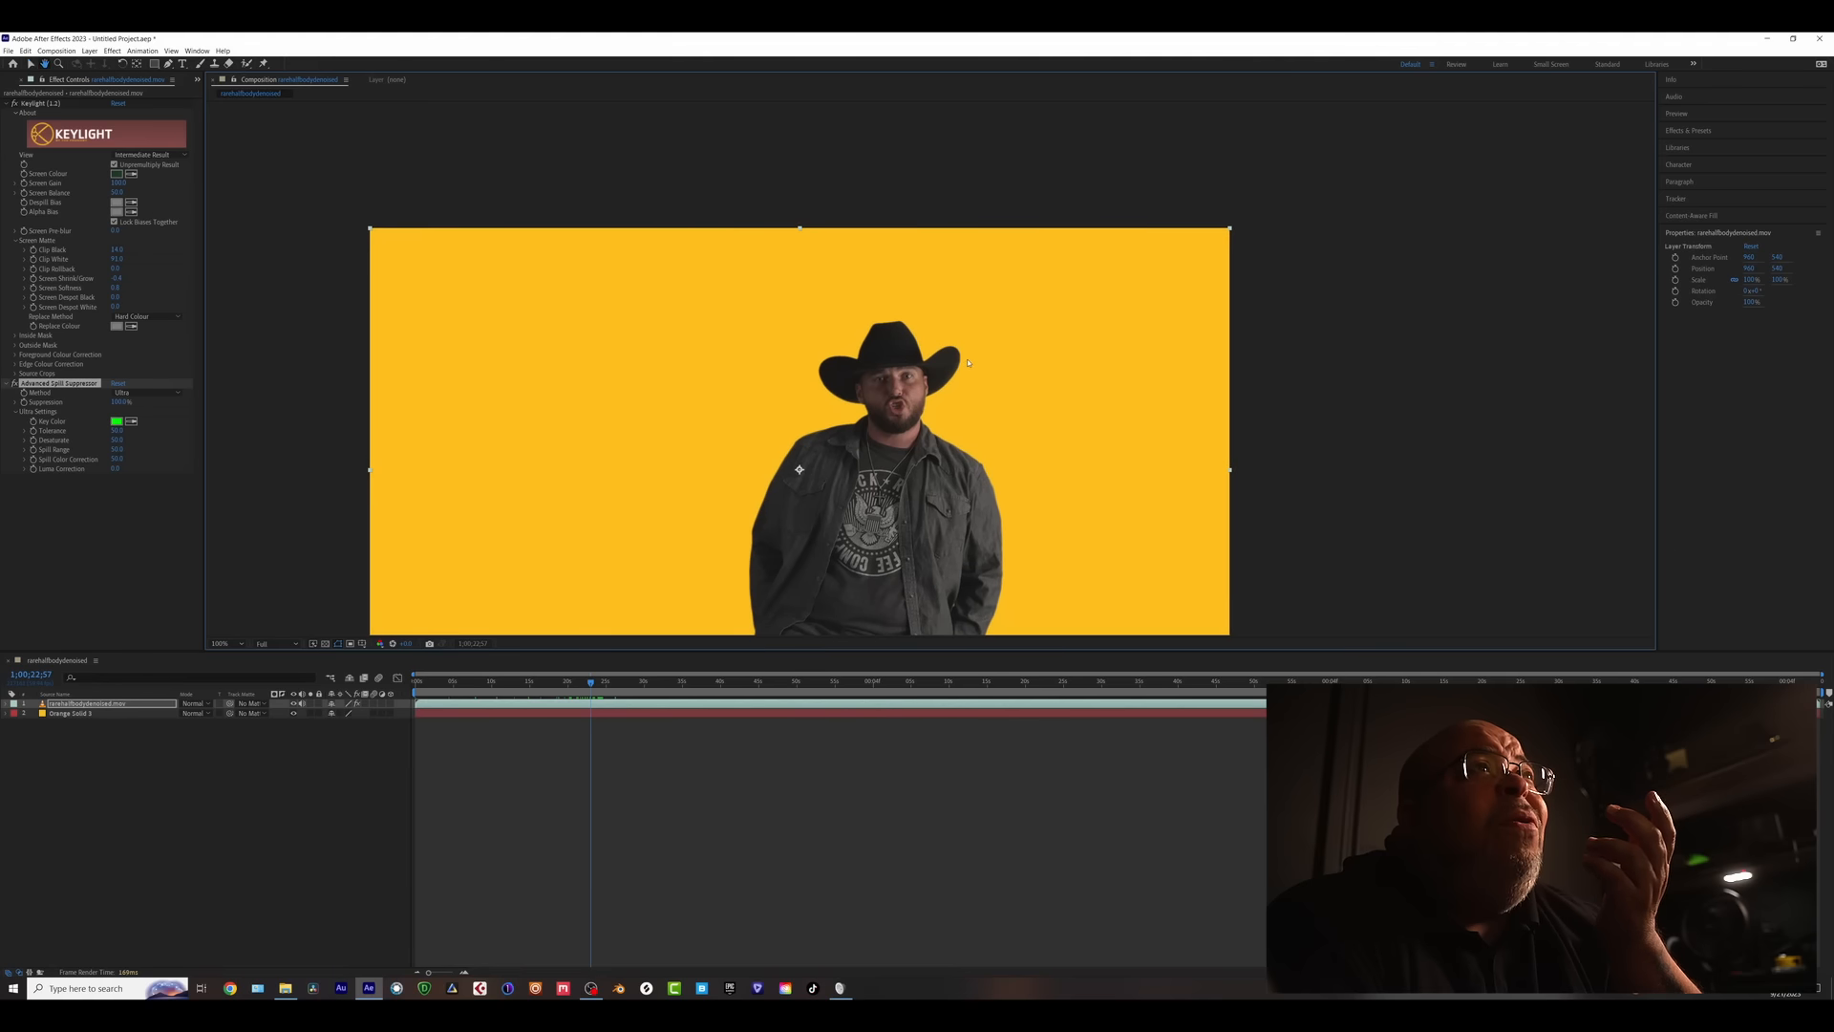
scroll(876, 385, up, 3)
scroll(971, 373, down, 1)
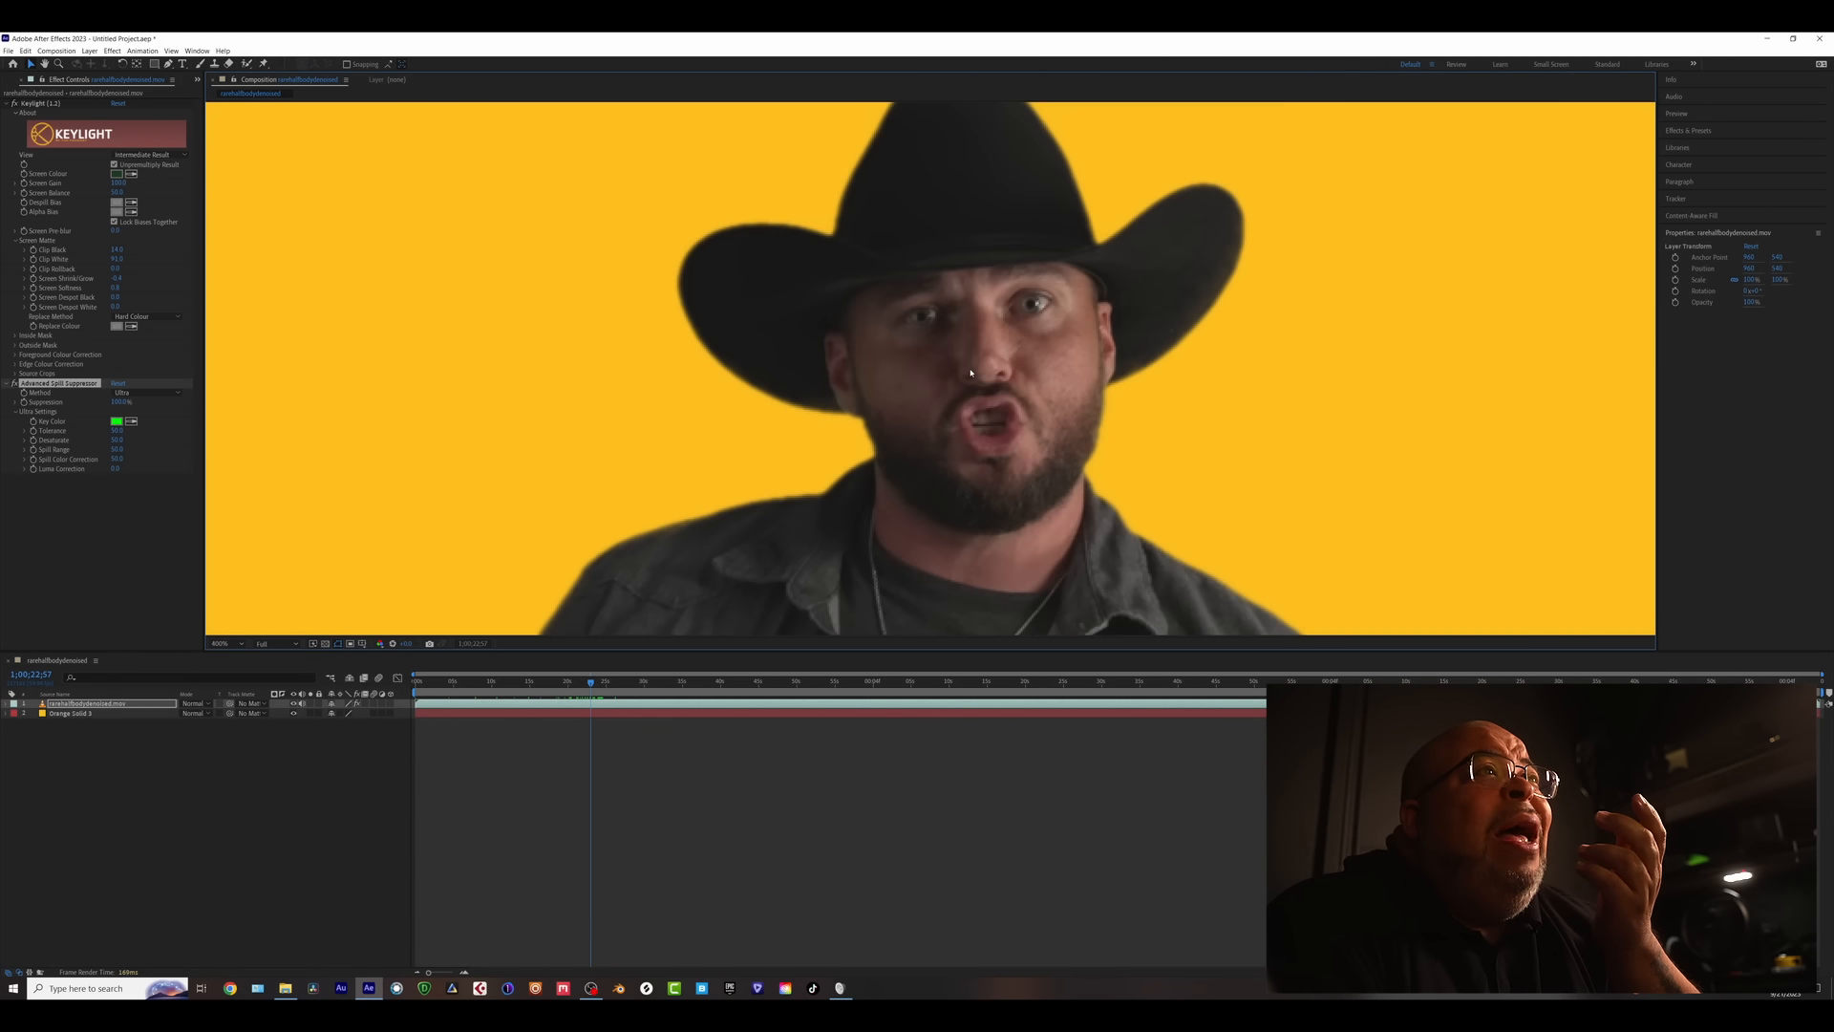
scroll(971, 372, down, 2)
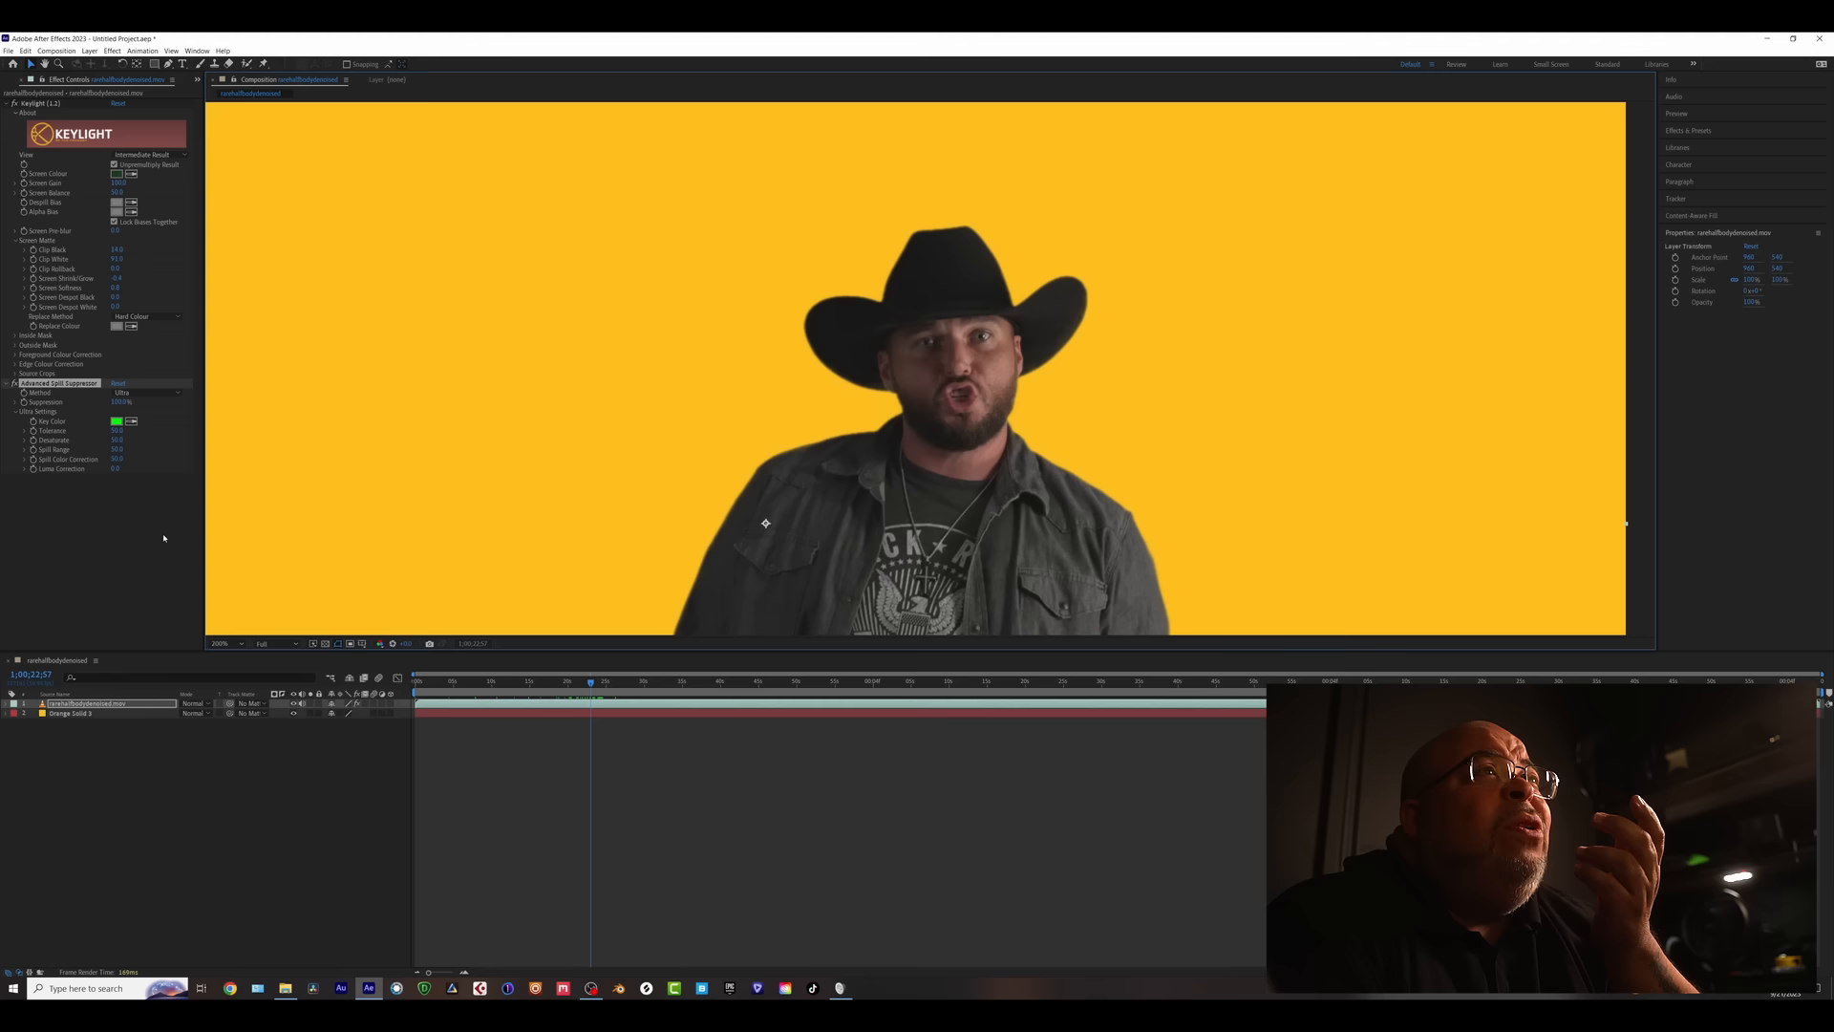
click(97, 548)
- Apply Sharpen from a 'shar' effect search and set Sharpen Amount to 5
key(ctrl+space)
text(shar)
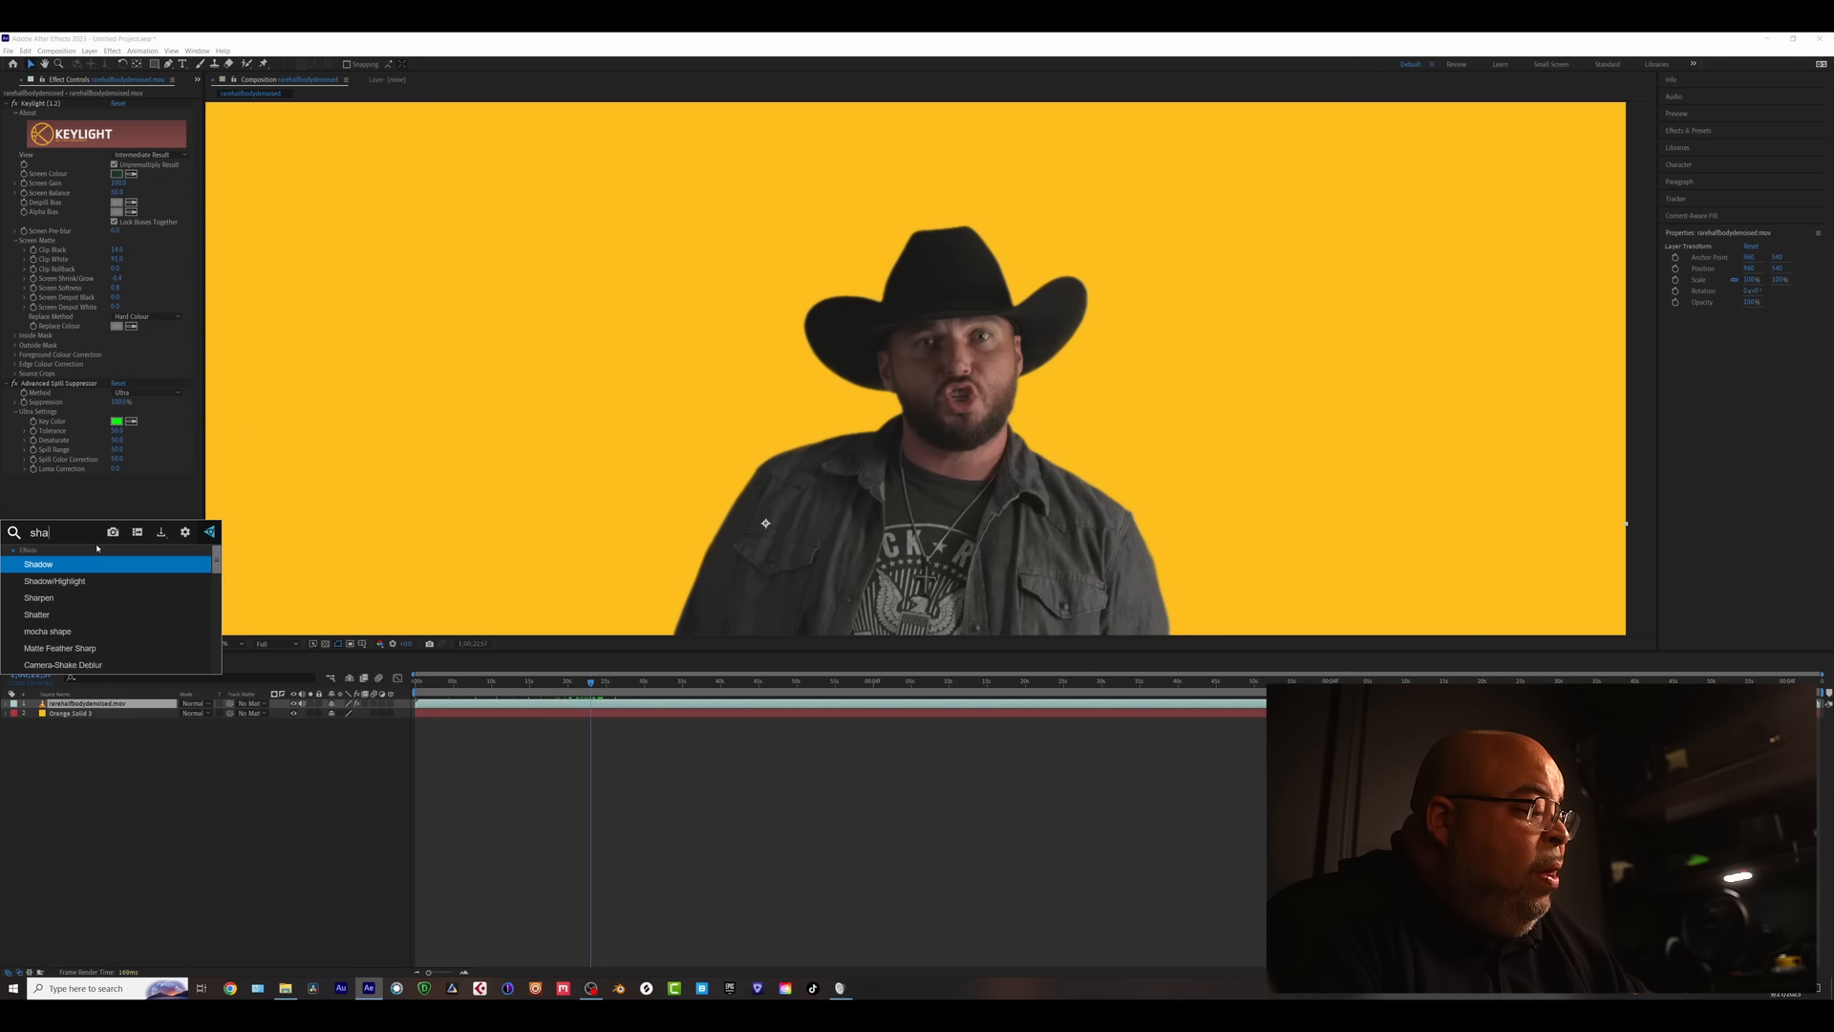
key(Return)
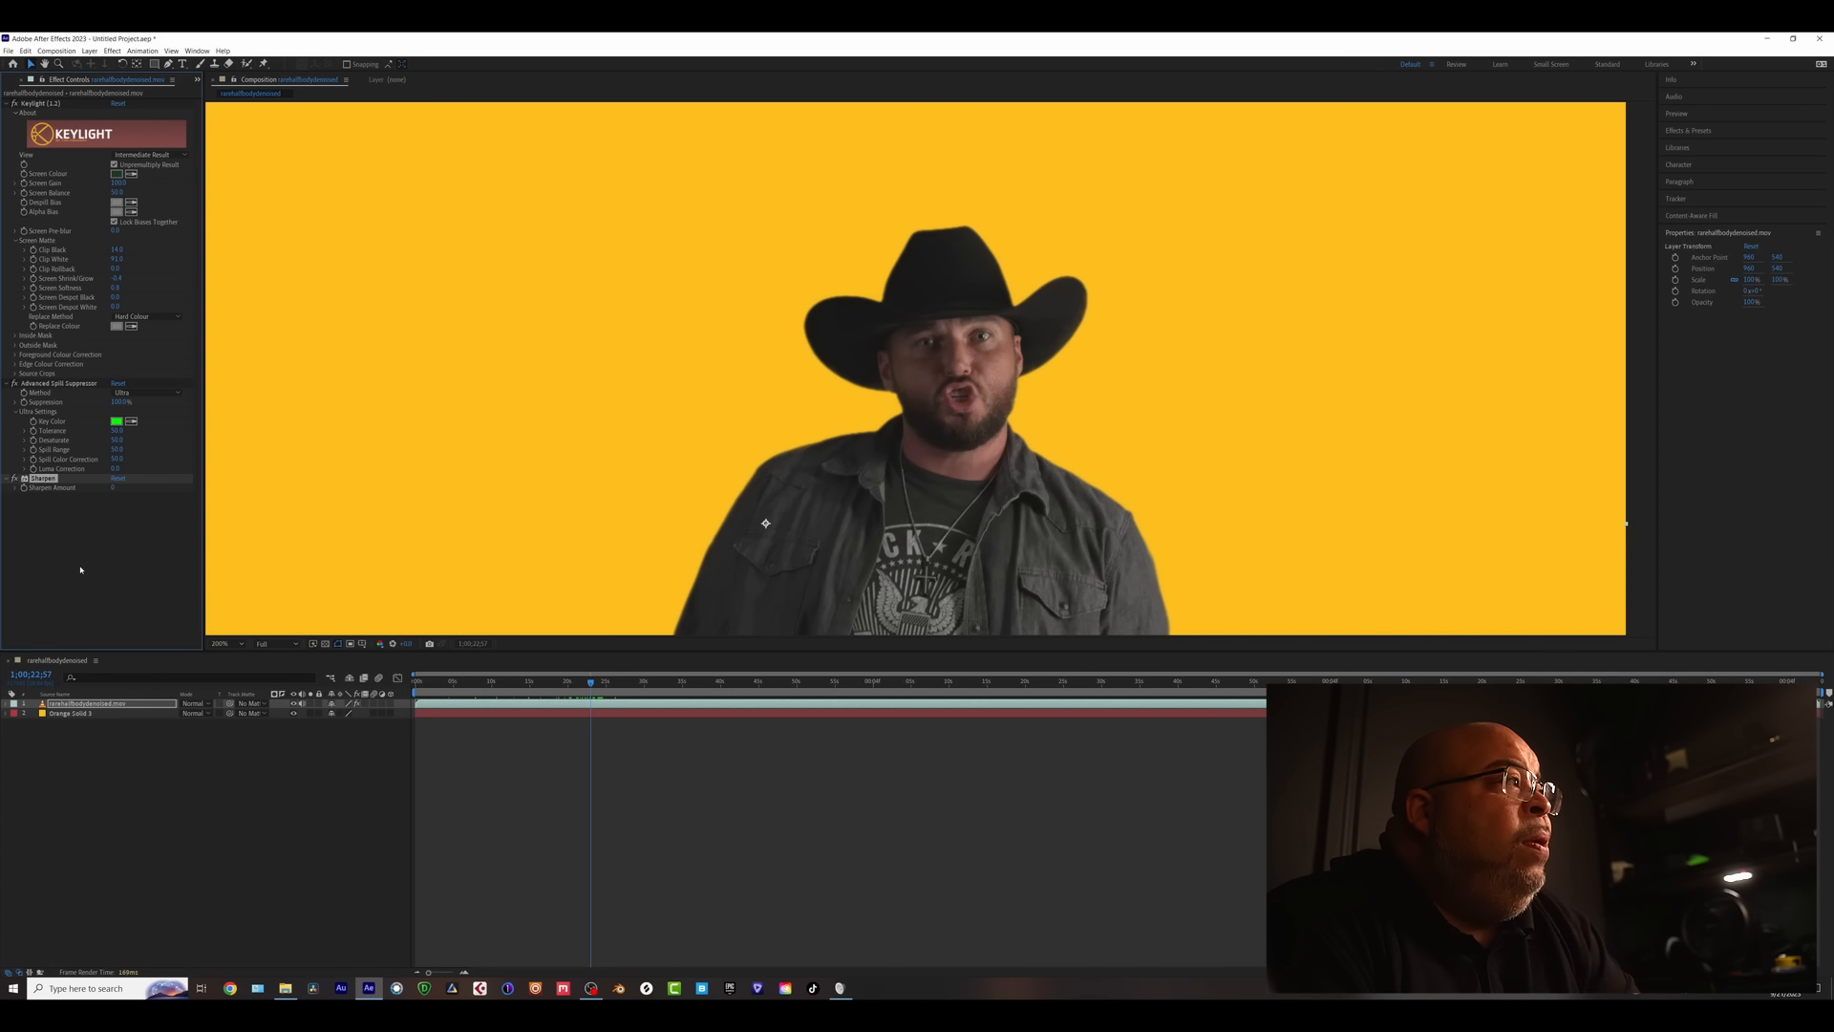
click(114, 488)
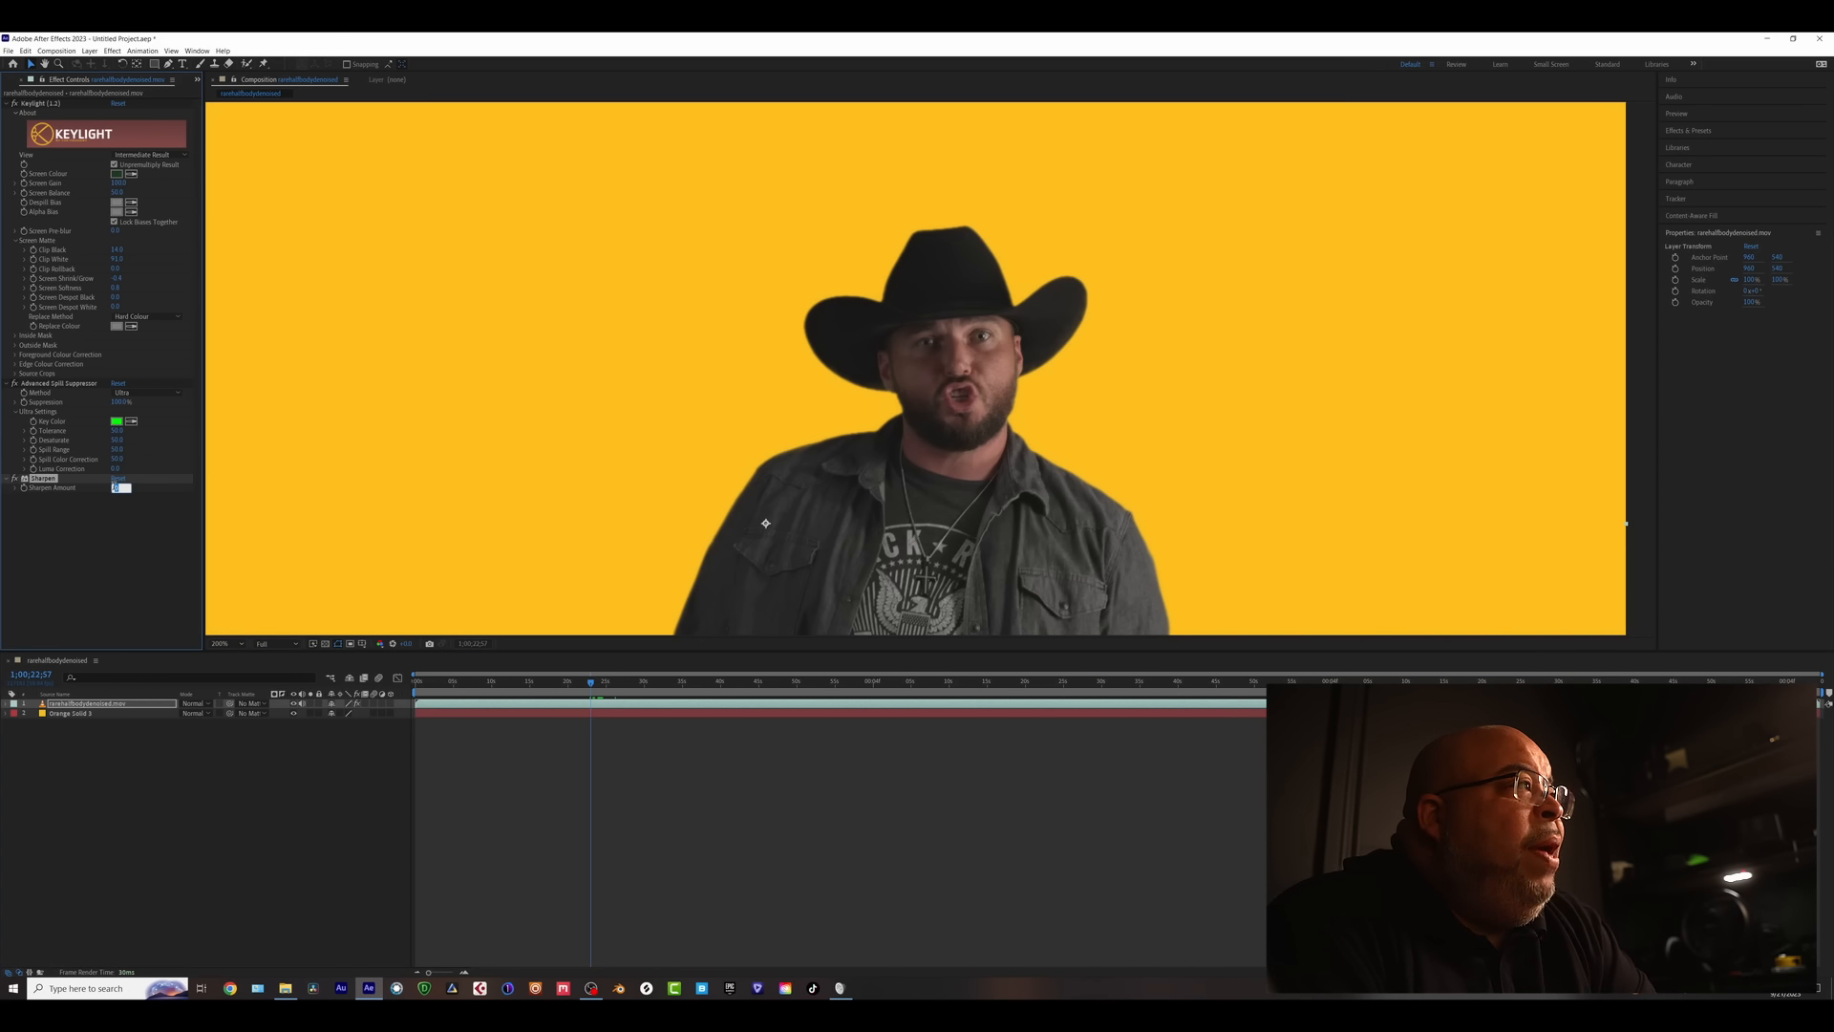
text(5)
key(Return)
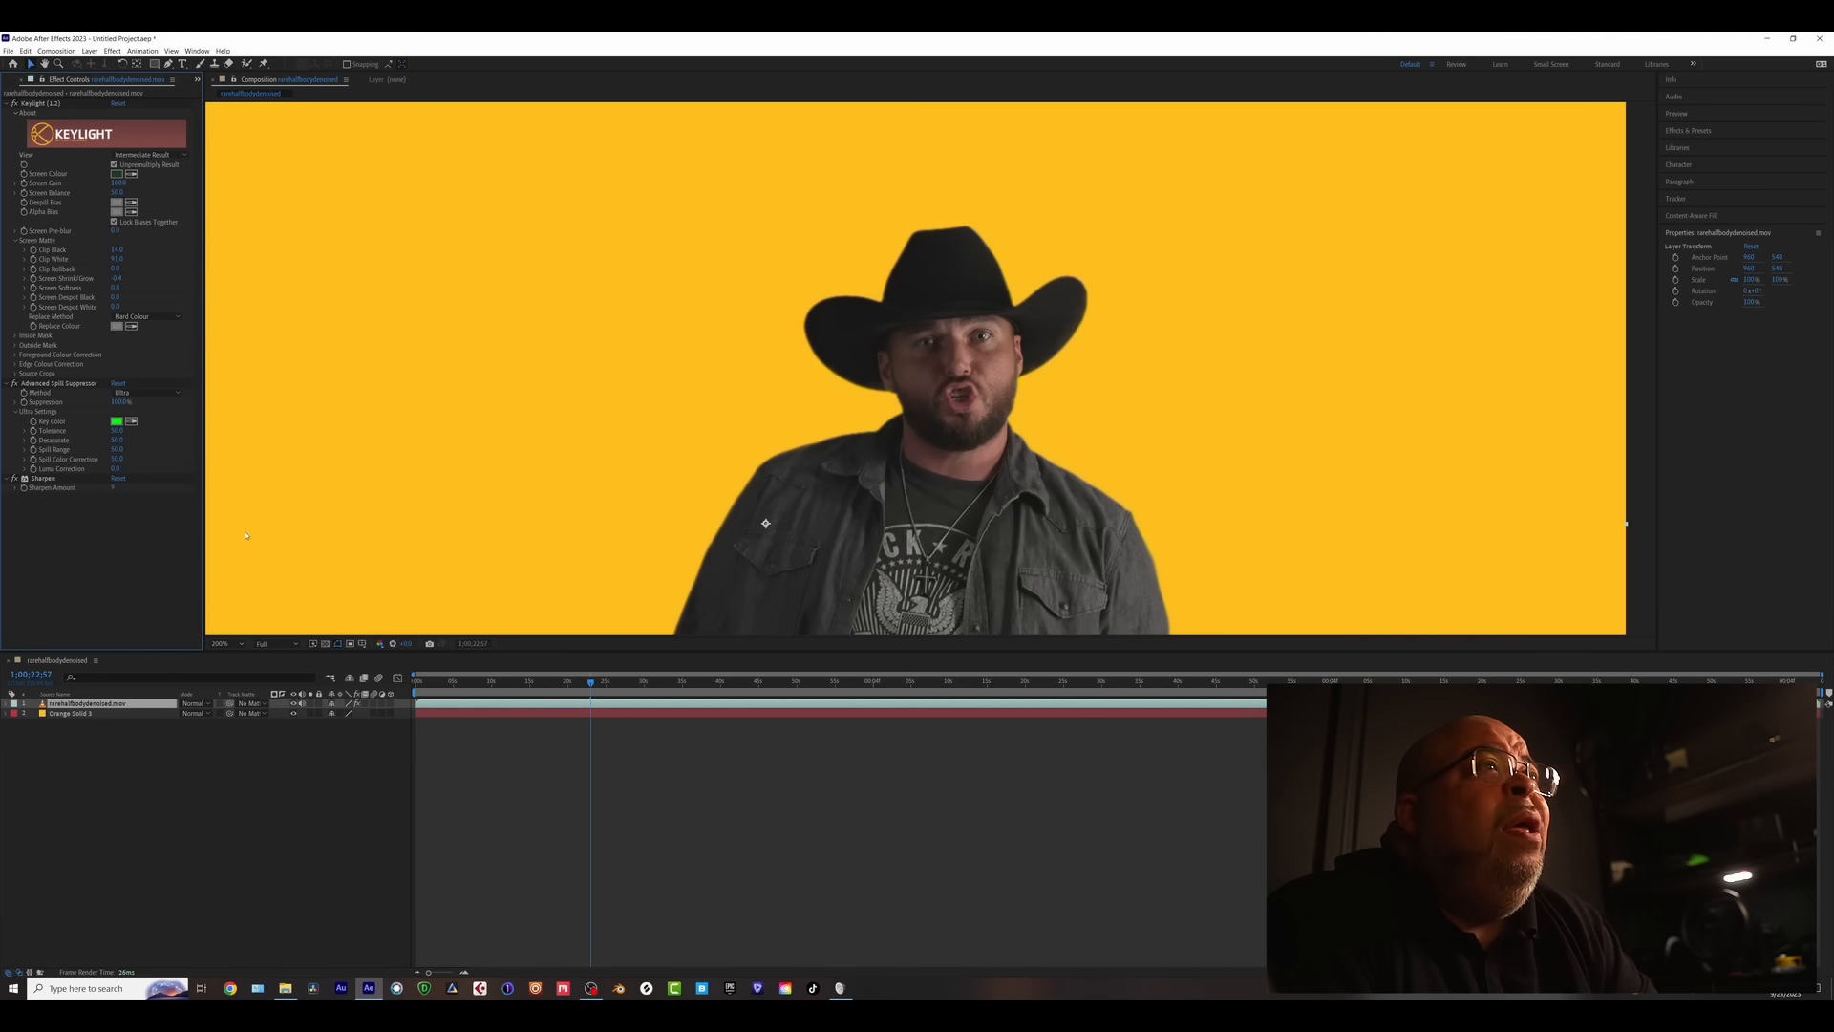
scroll(934, 383, up, 2)
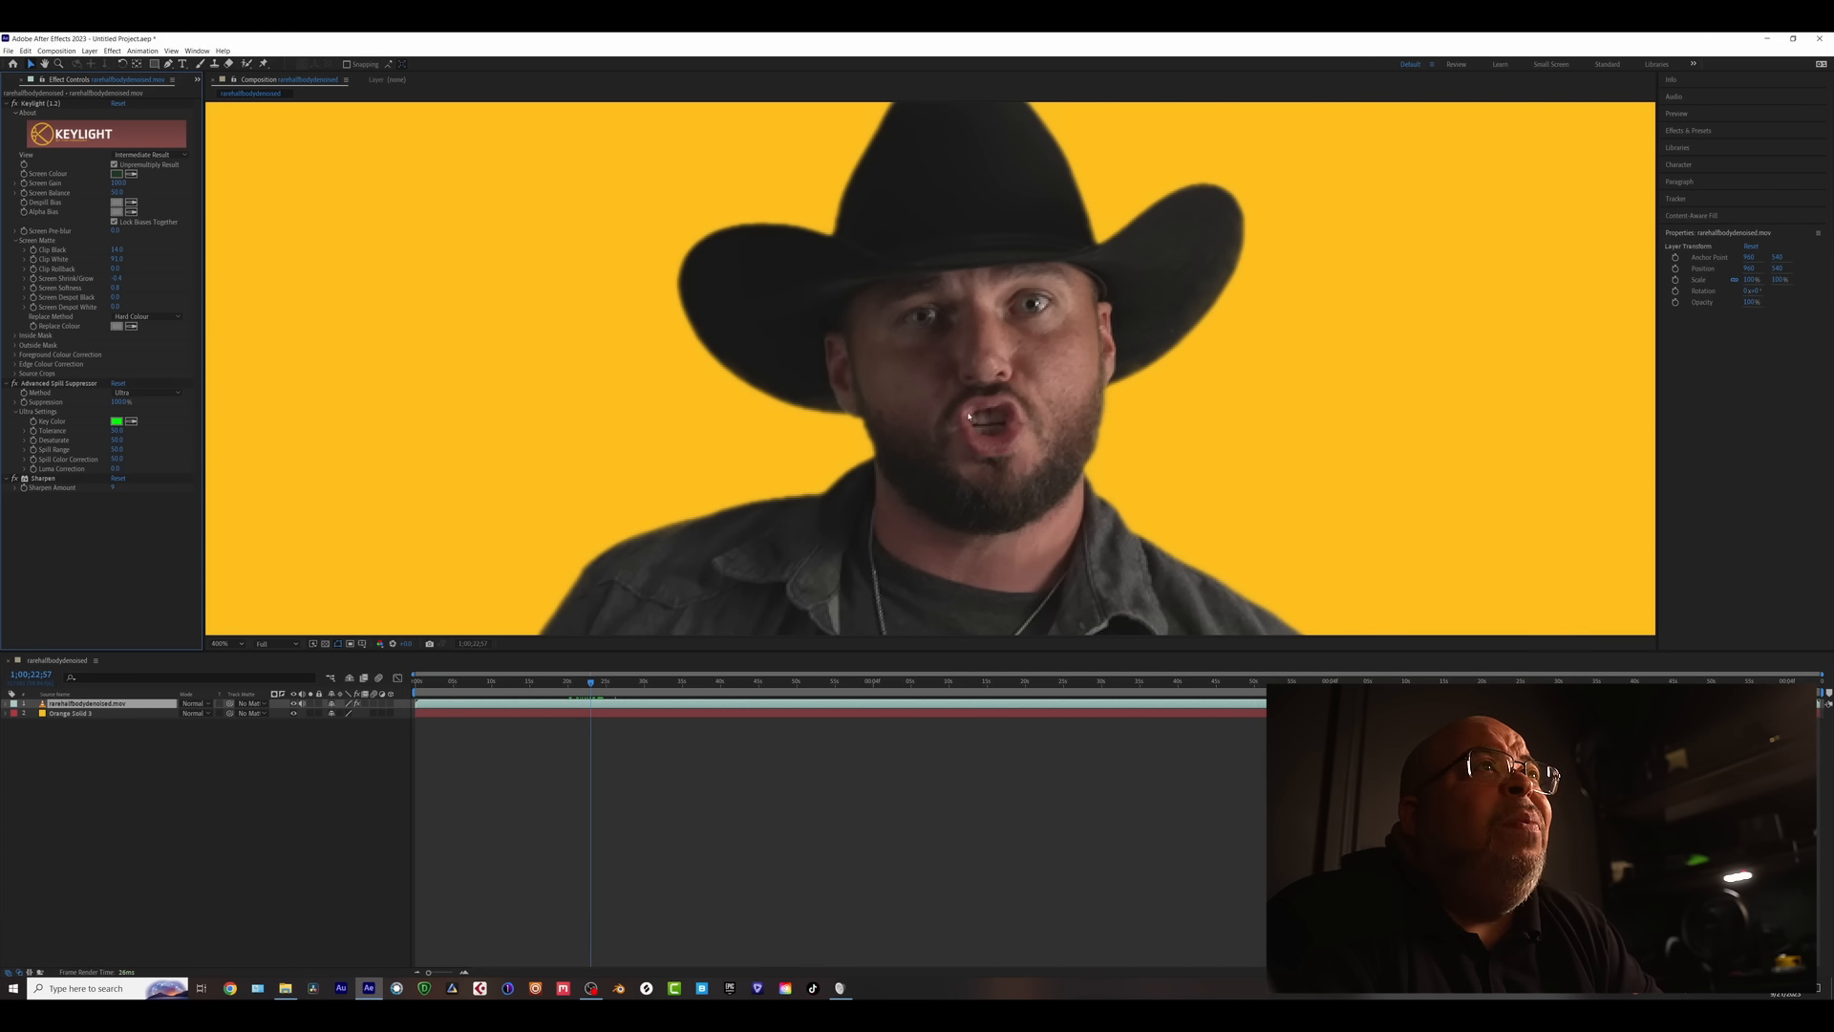
scroll(969, 416, down, 4)
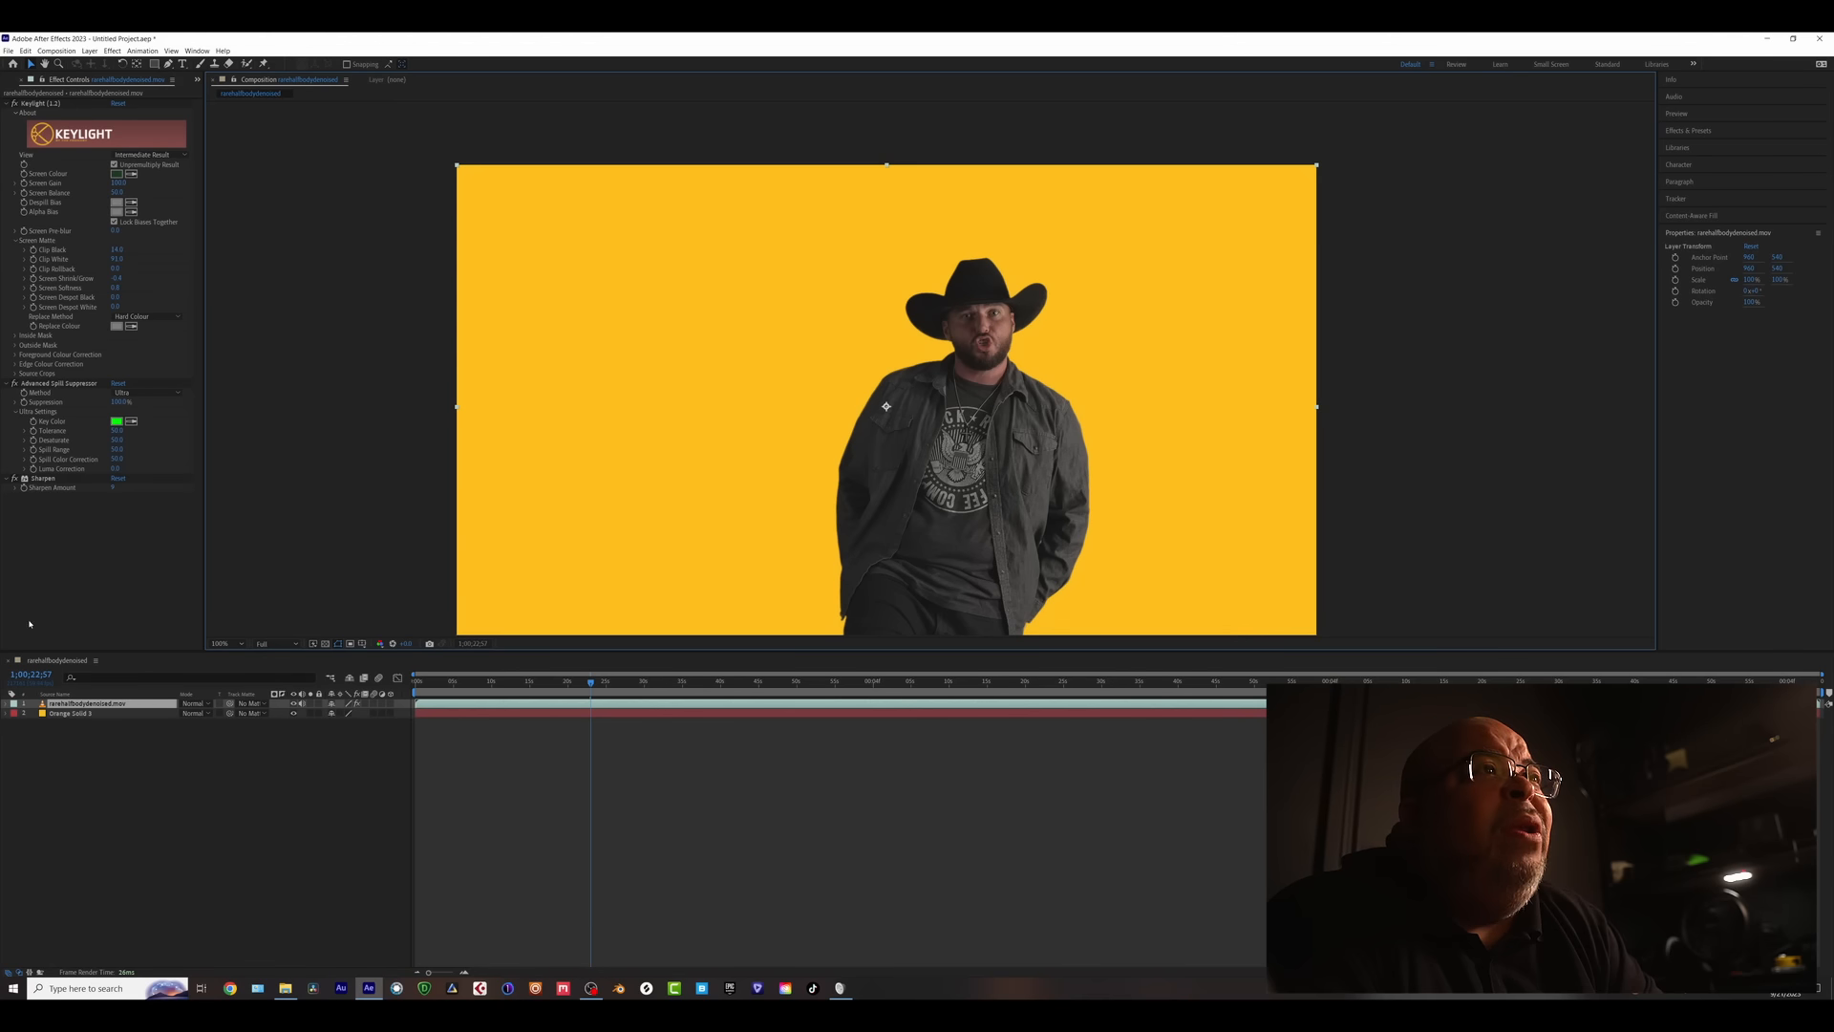
- Apply Curves and drag the RGB curve's black point right and white point left
key(ctrl+space)
text(c)
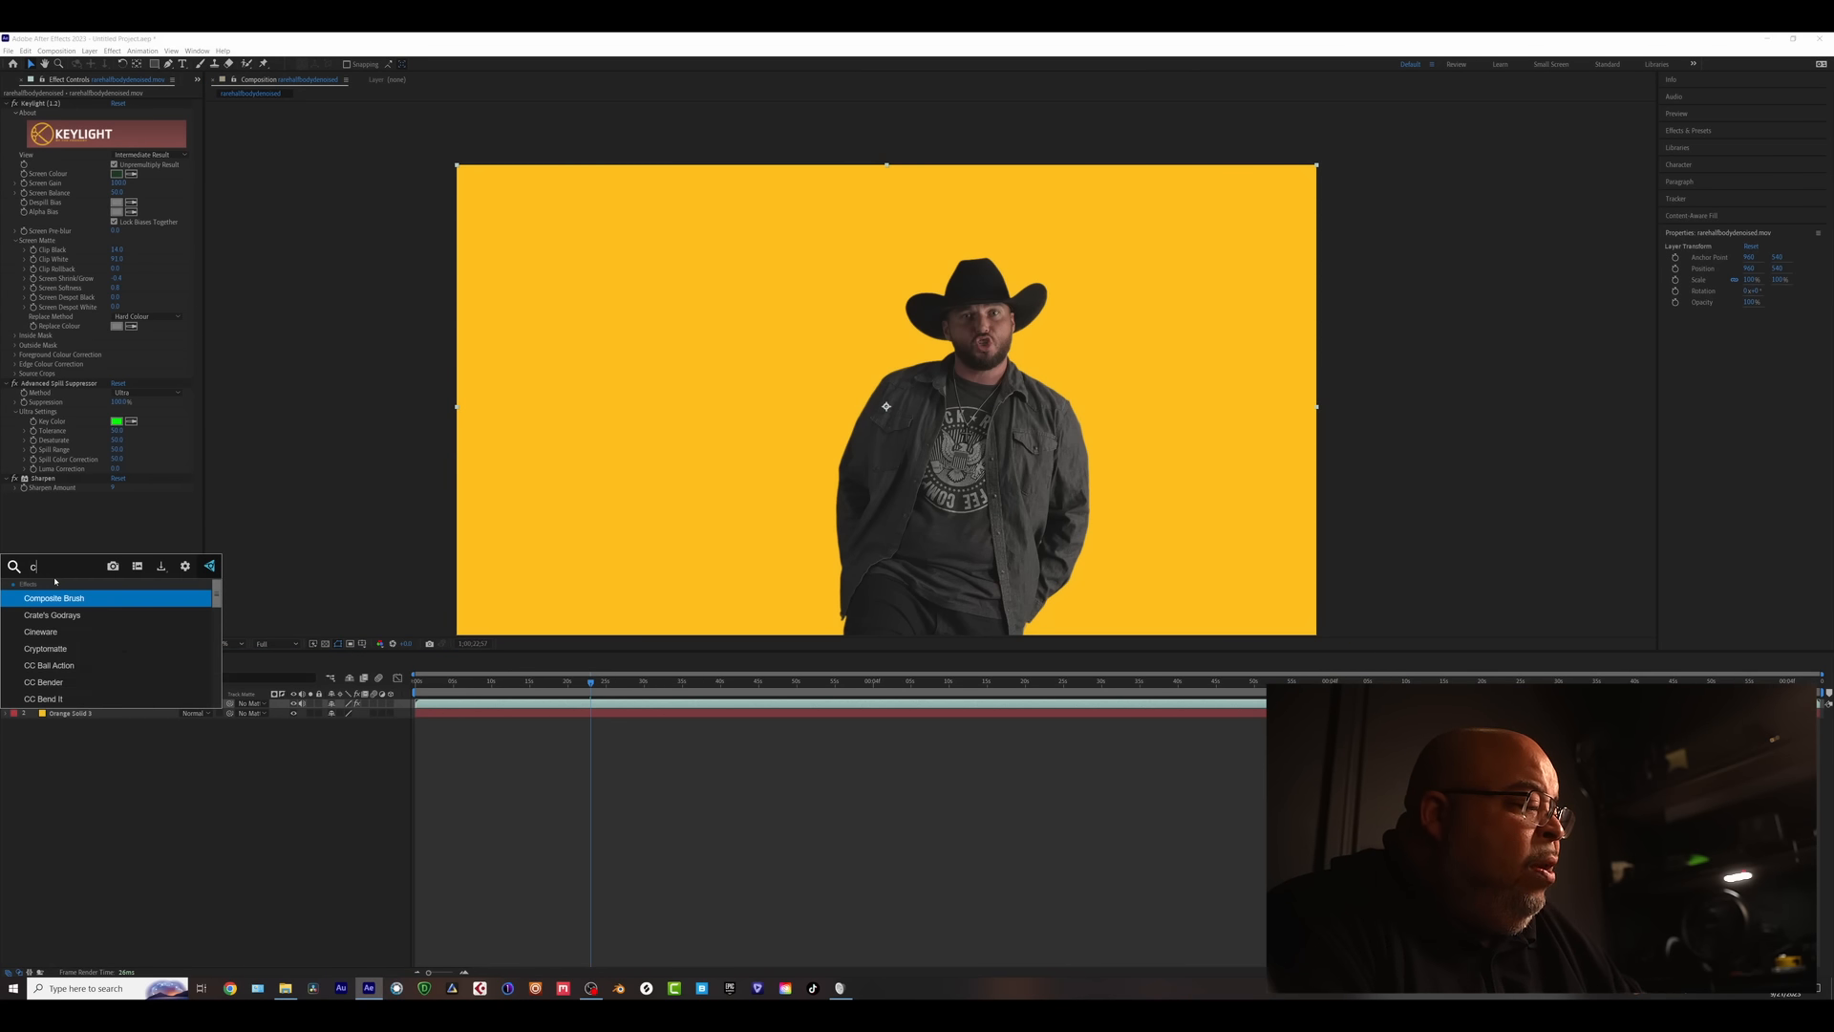
text(urves)
key(Return)
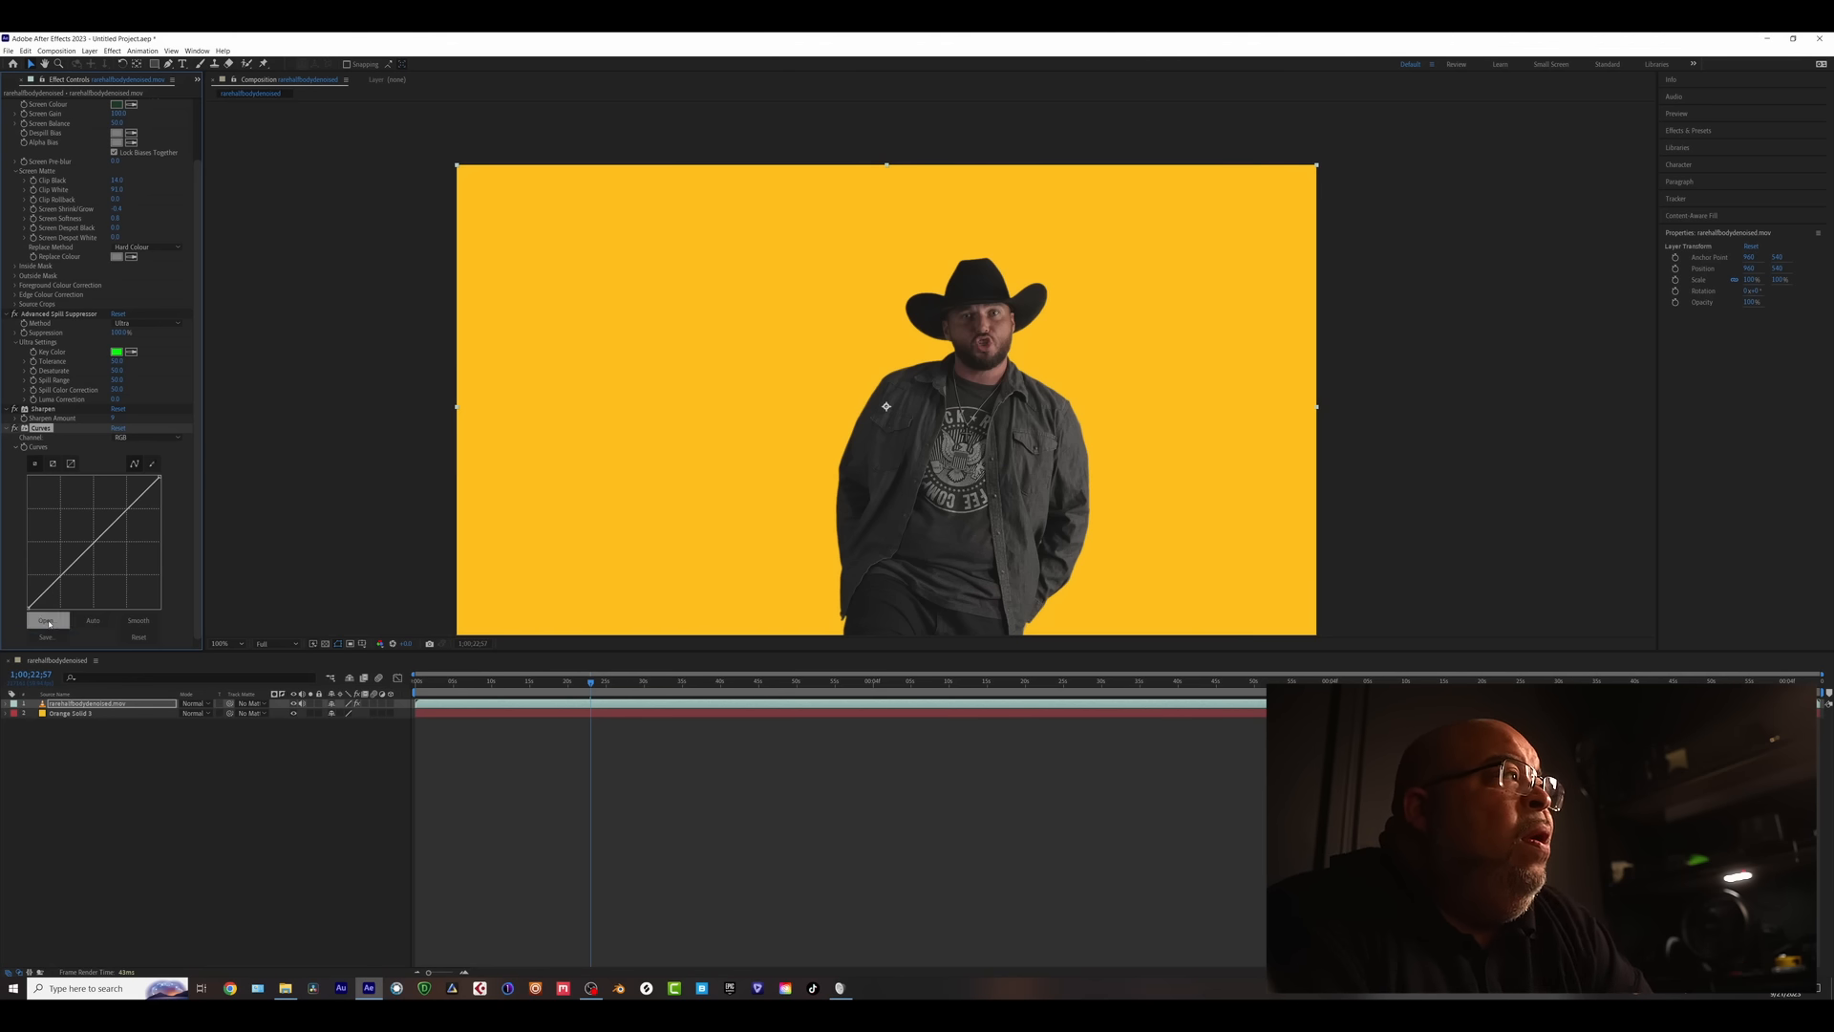
drag(30, 608, 65, 587)
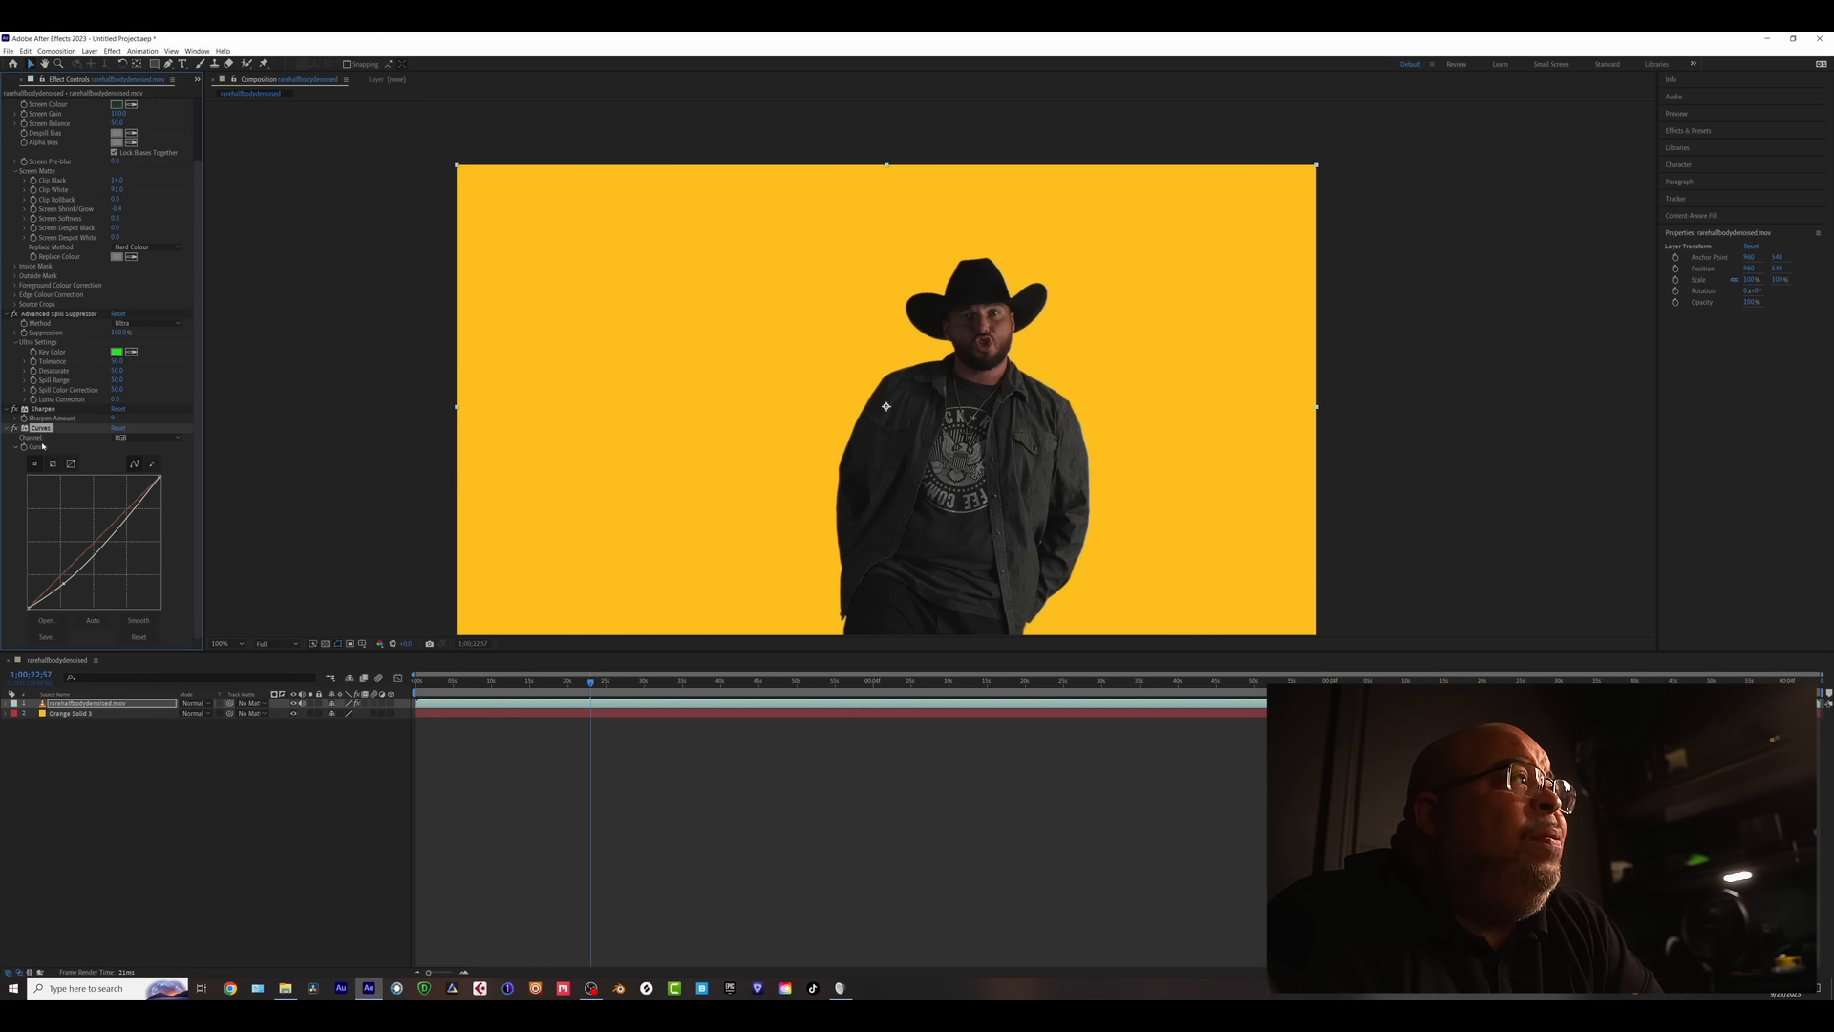
click(138, 636)
drag(28, 606, 39, 610)
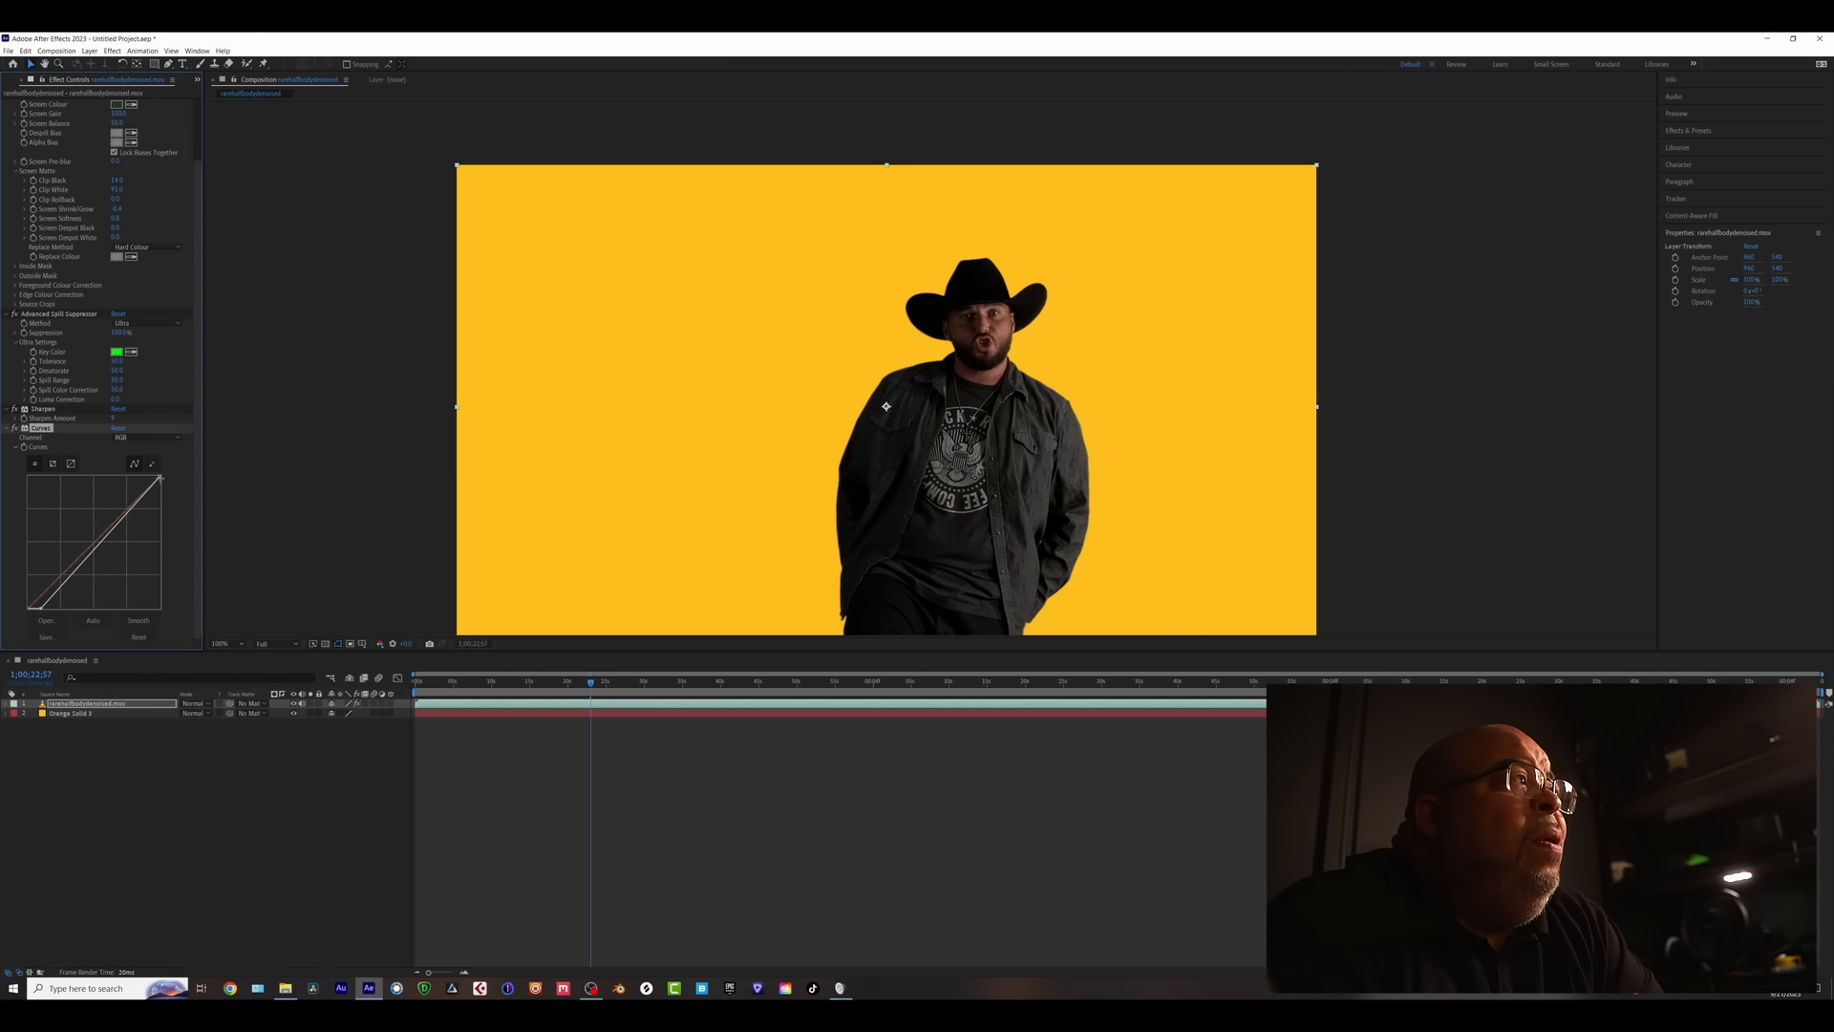
drag(162, 475, 150, 474)
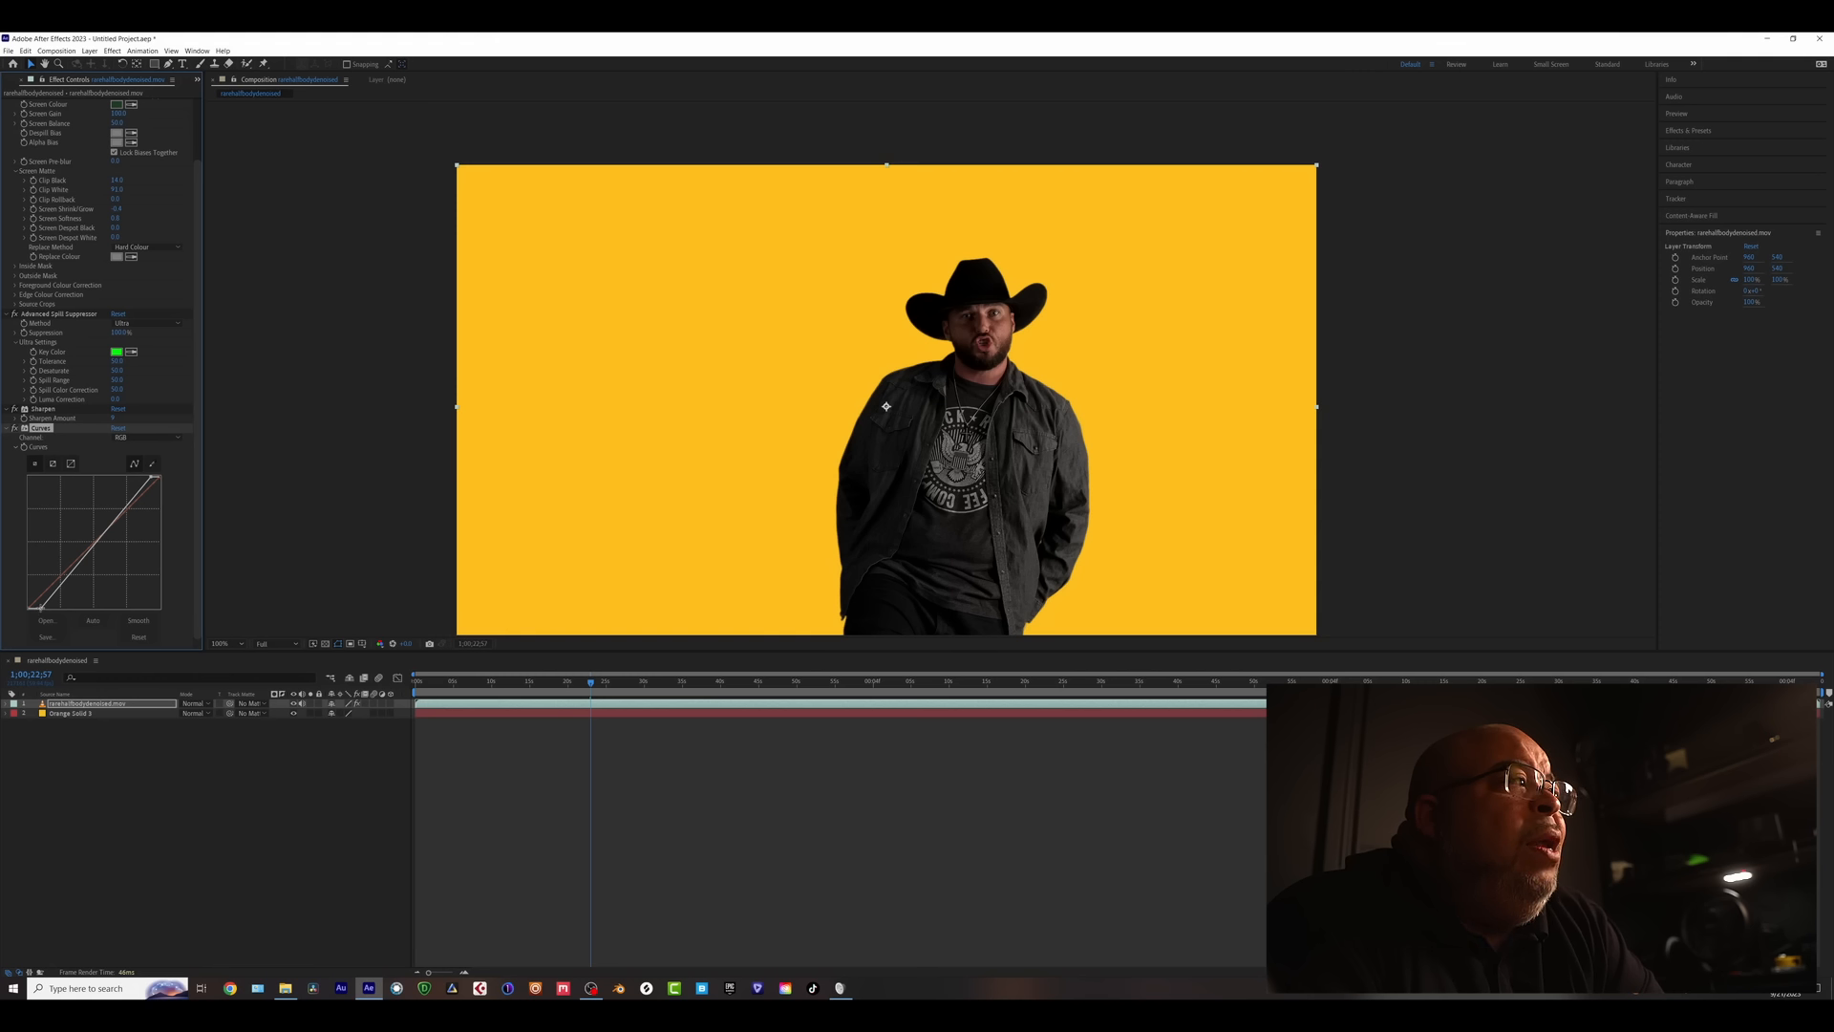
drag(40, 607, 43, 617)
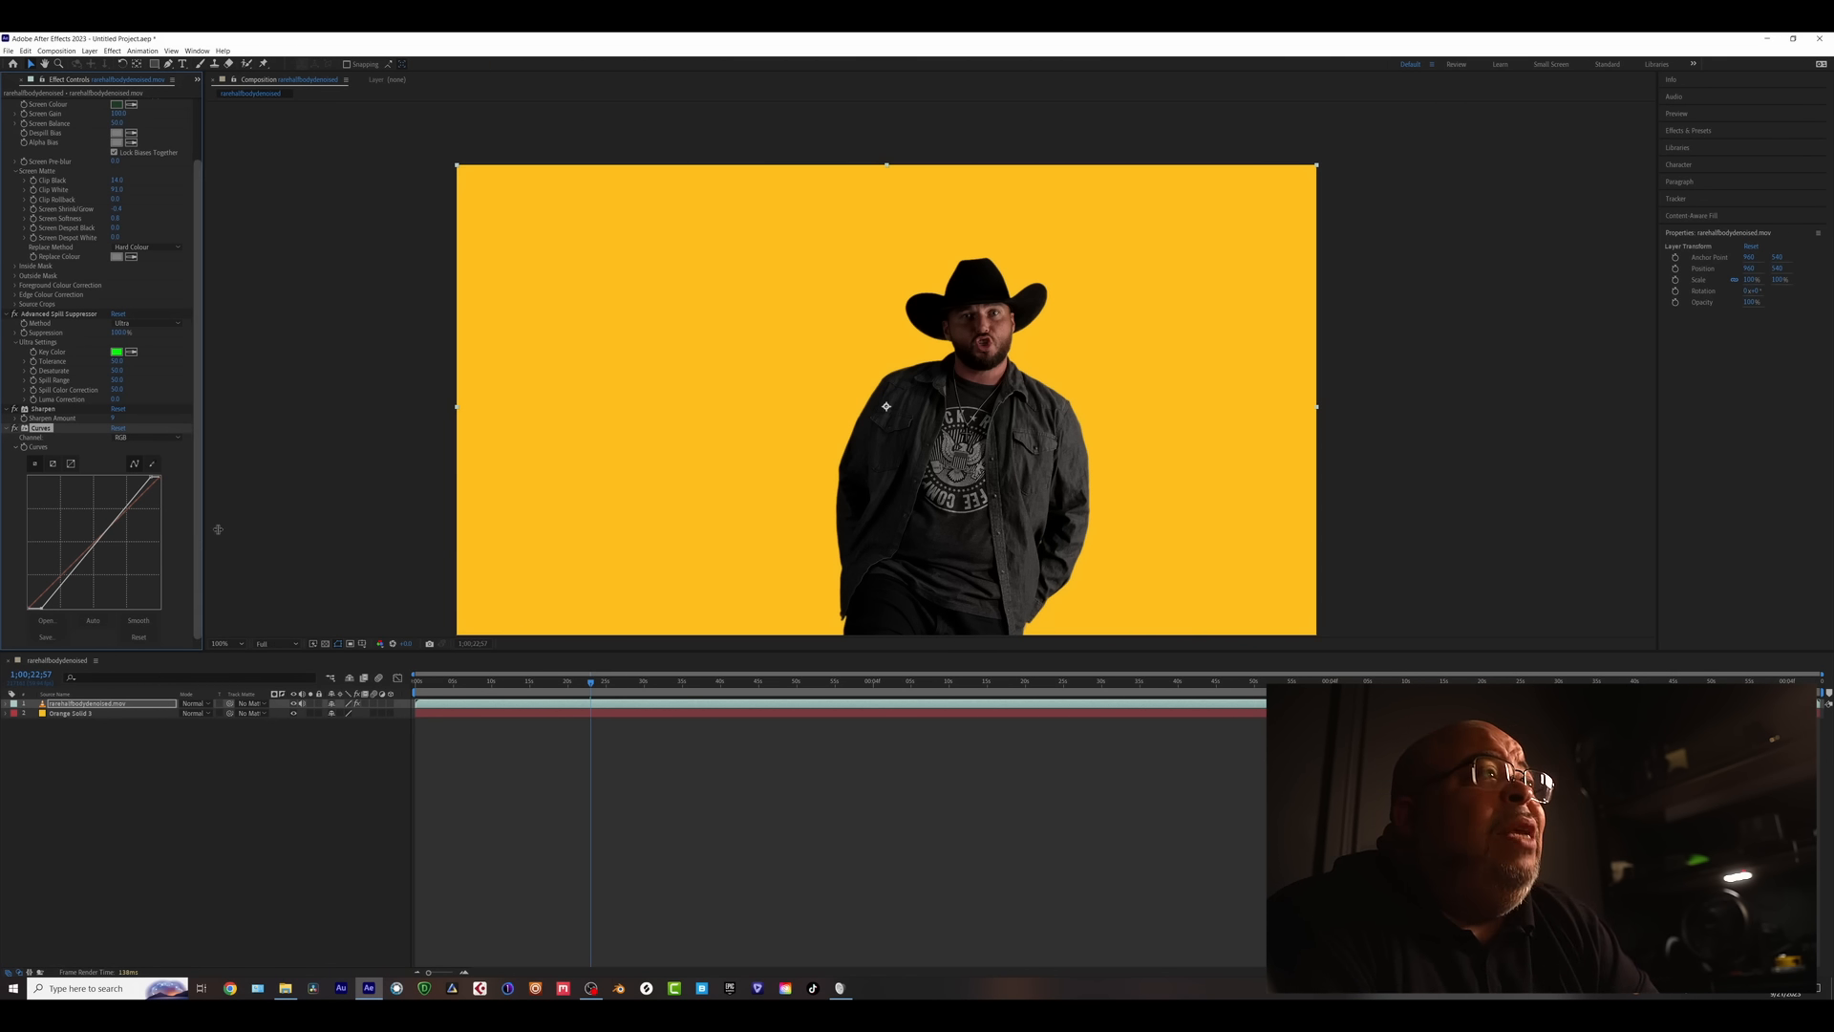
- Apply Hue/Saturation with Master Saturation about -13, collapse Curves, and check a later frame
key(ctrl+space)
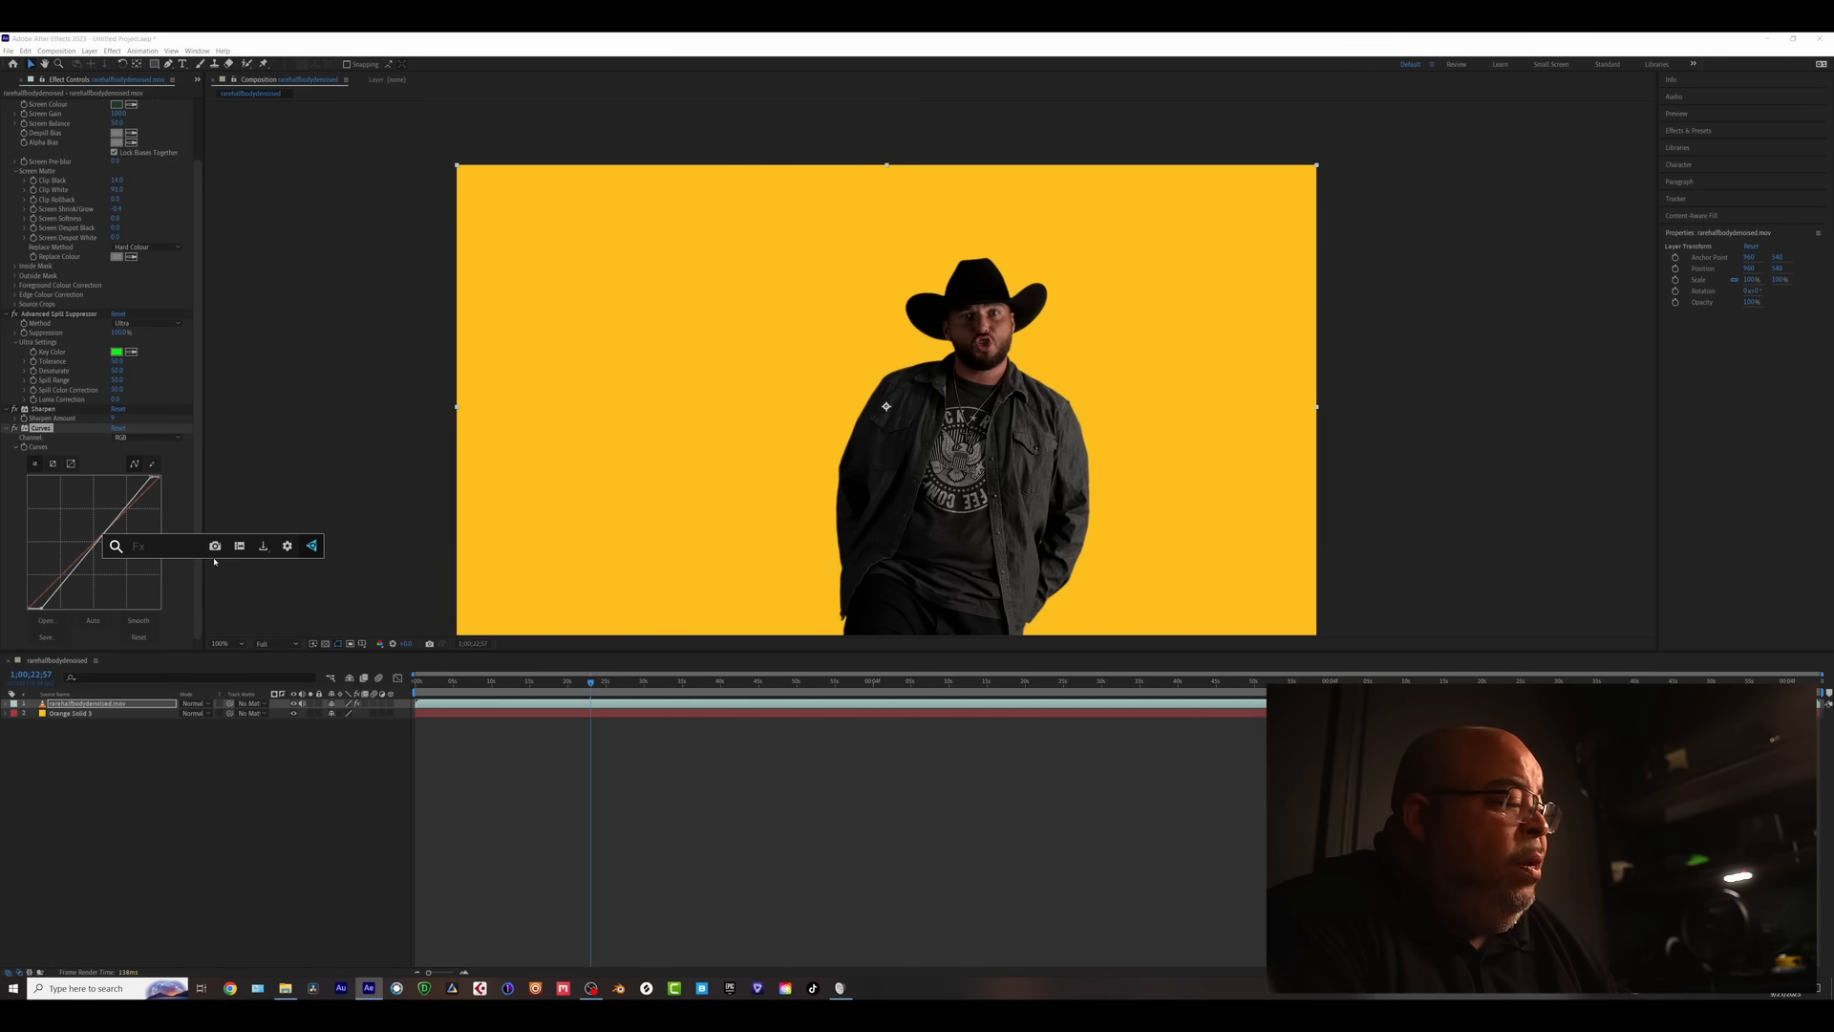
text(hue)
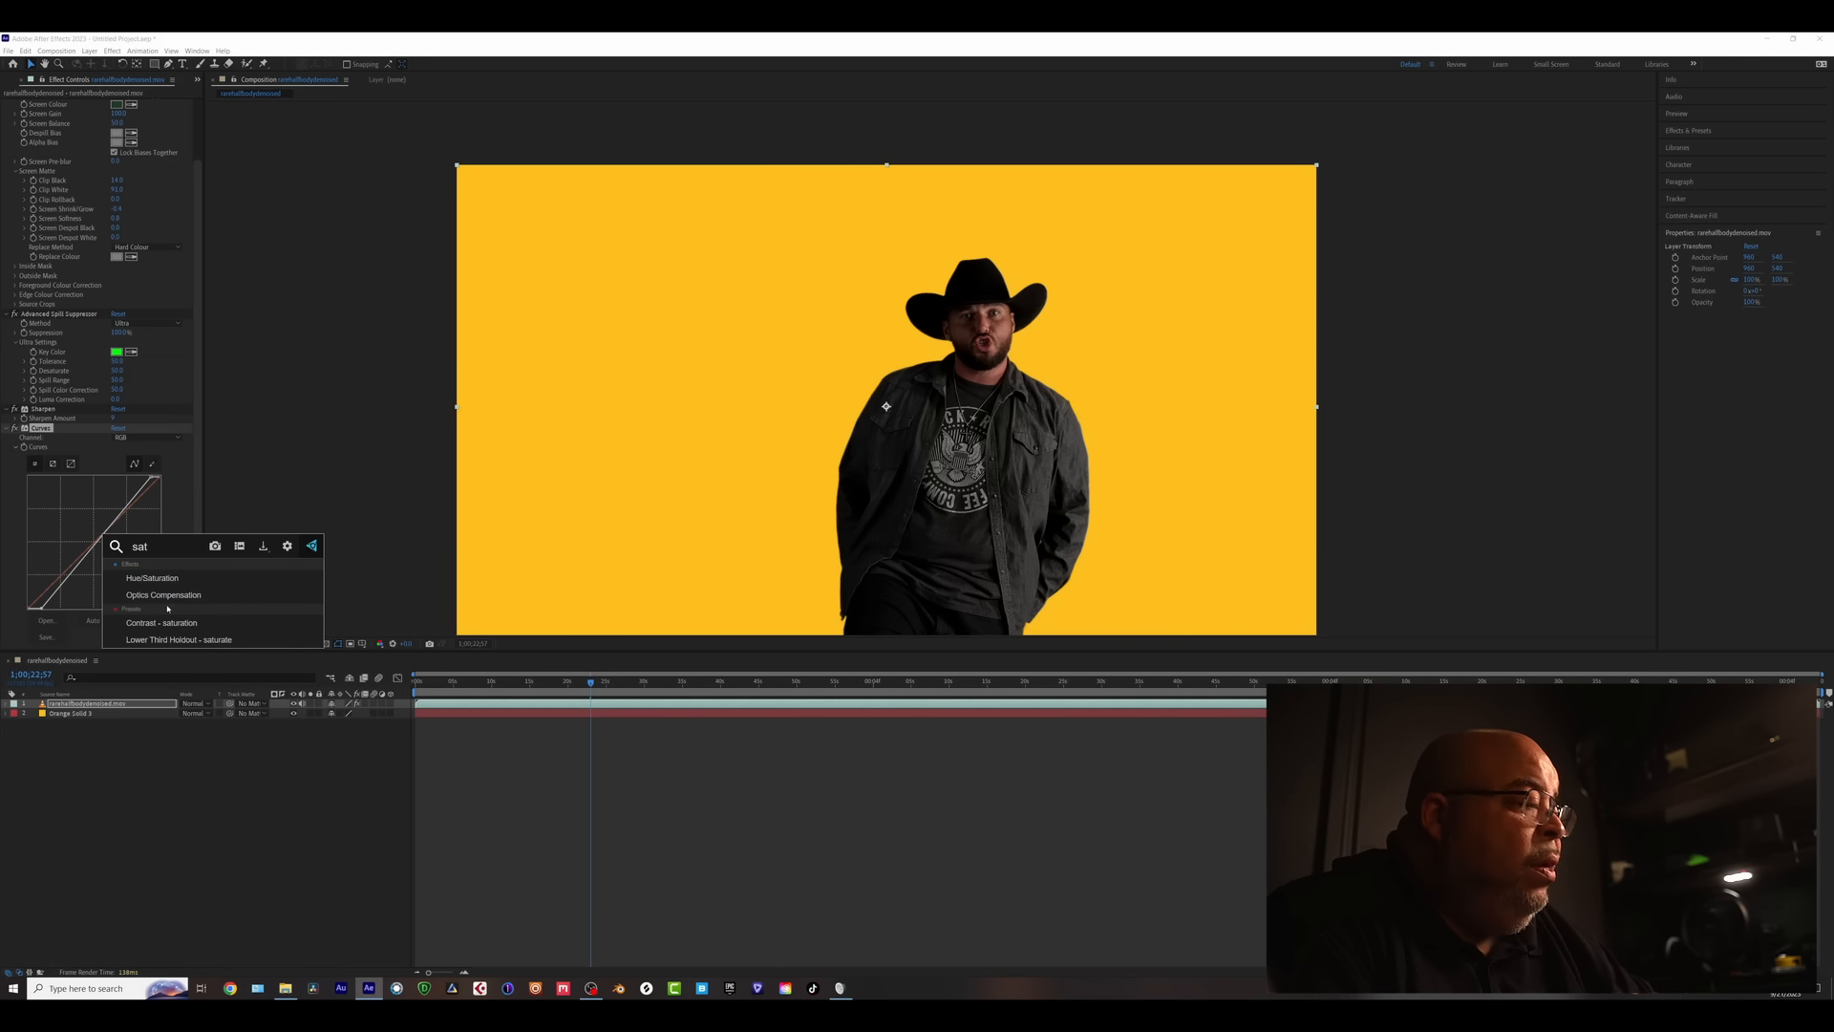
key(Return)
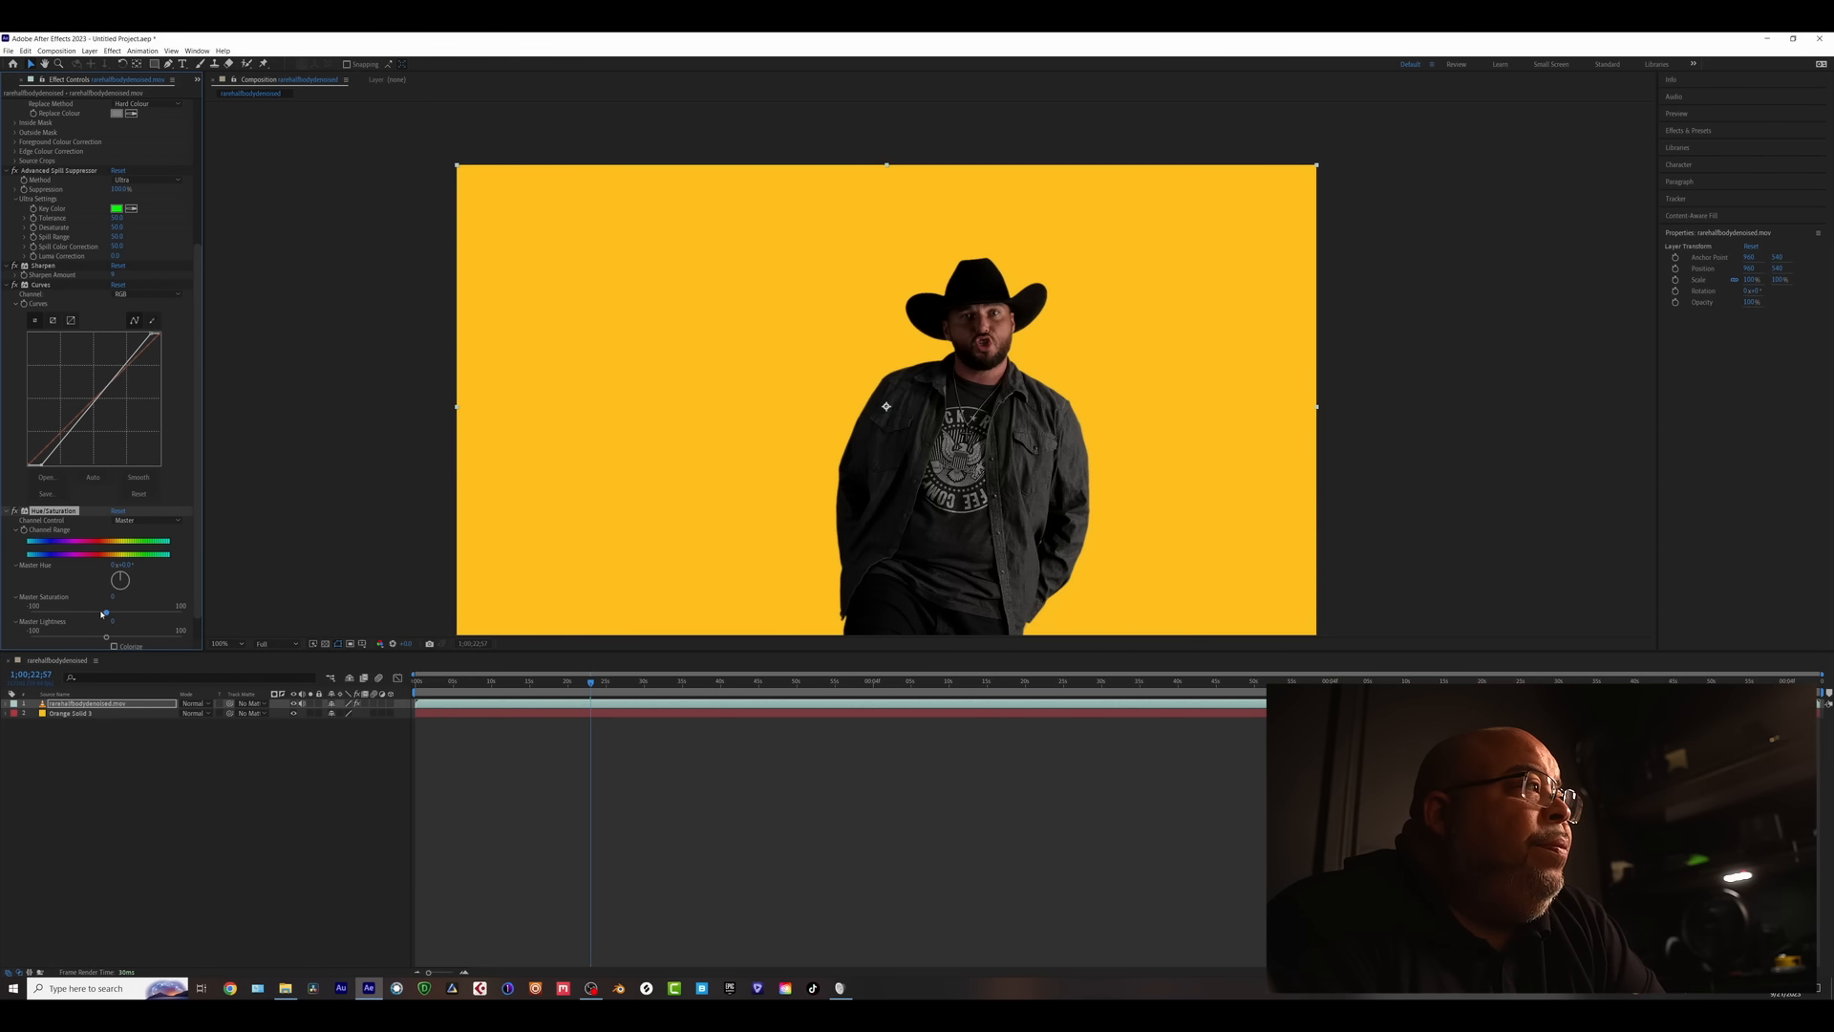
drag(107, 616, 97, 616)
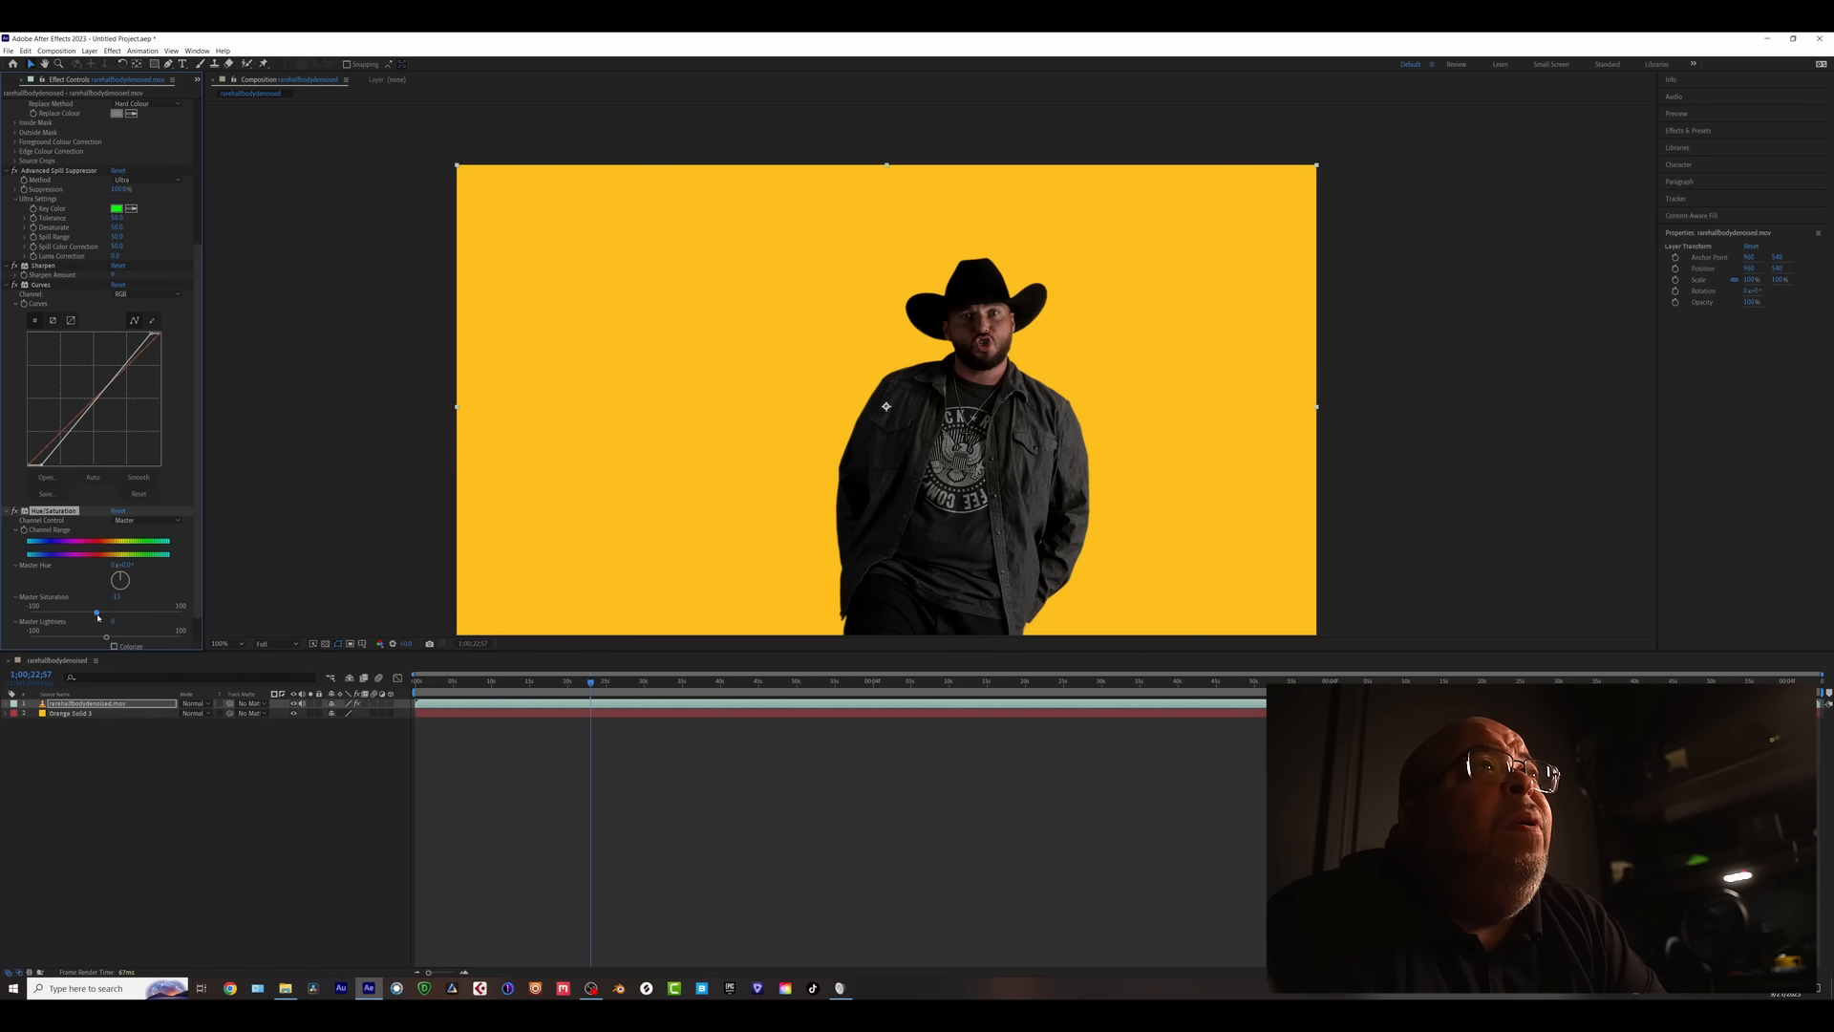
scroll(3, 318, up, 3)
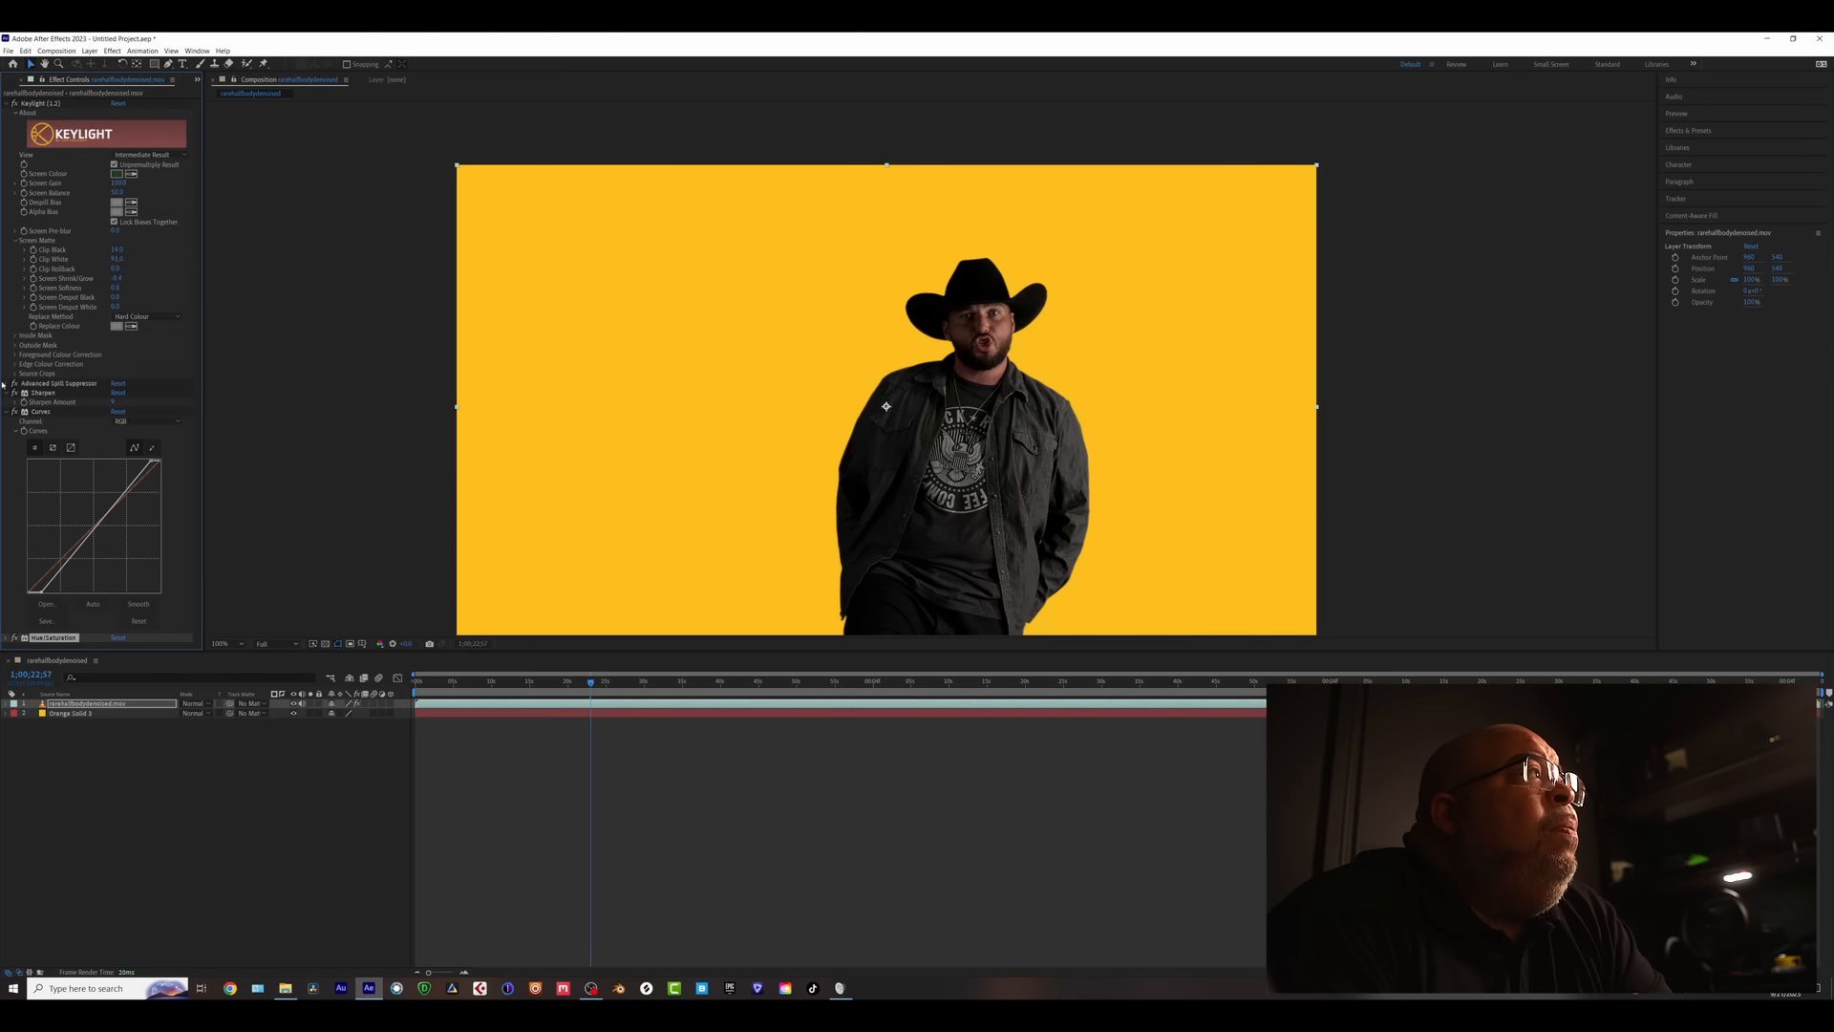
click(8, 411)
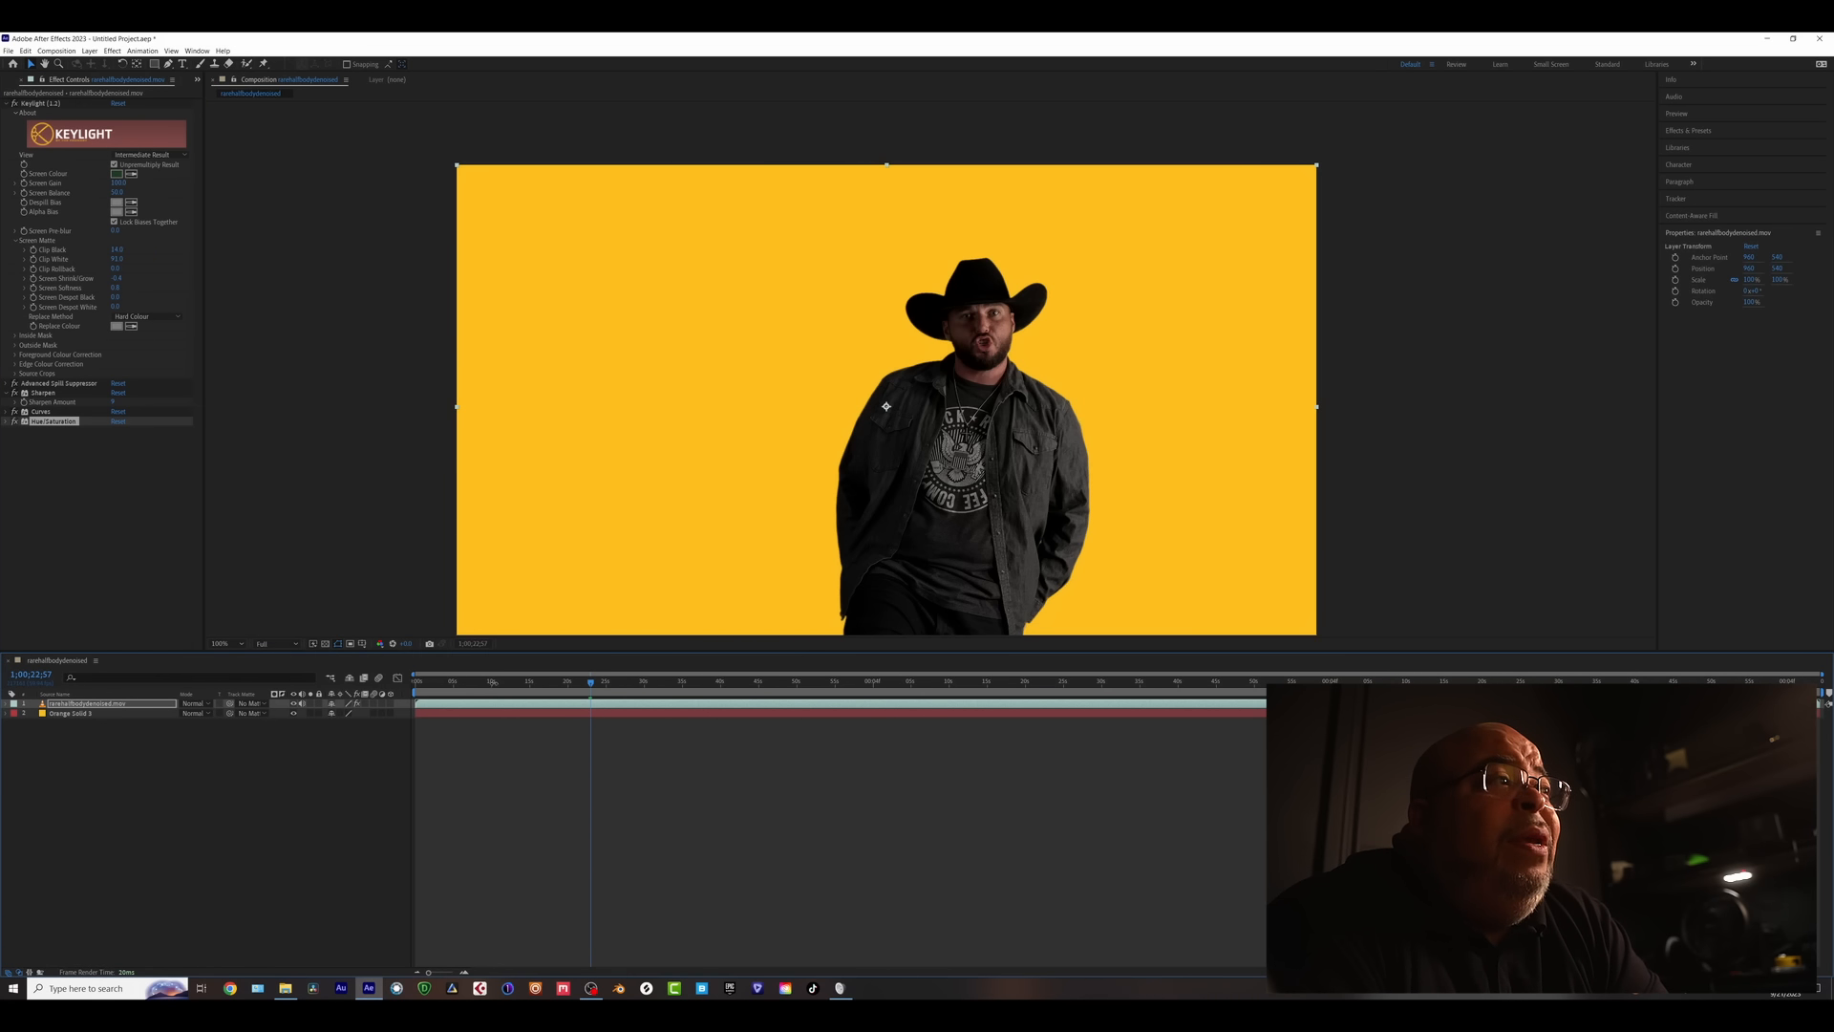
drag(450, 683, 941, 695)
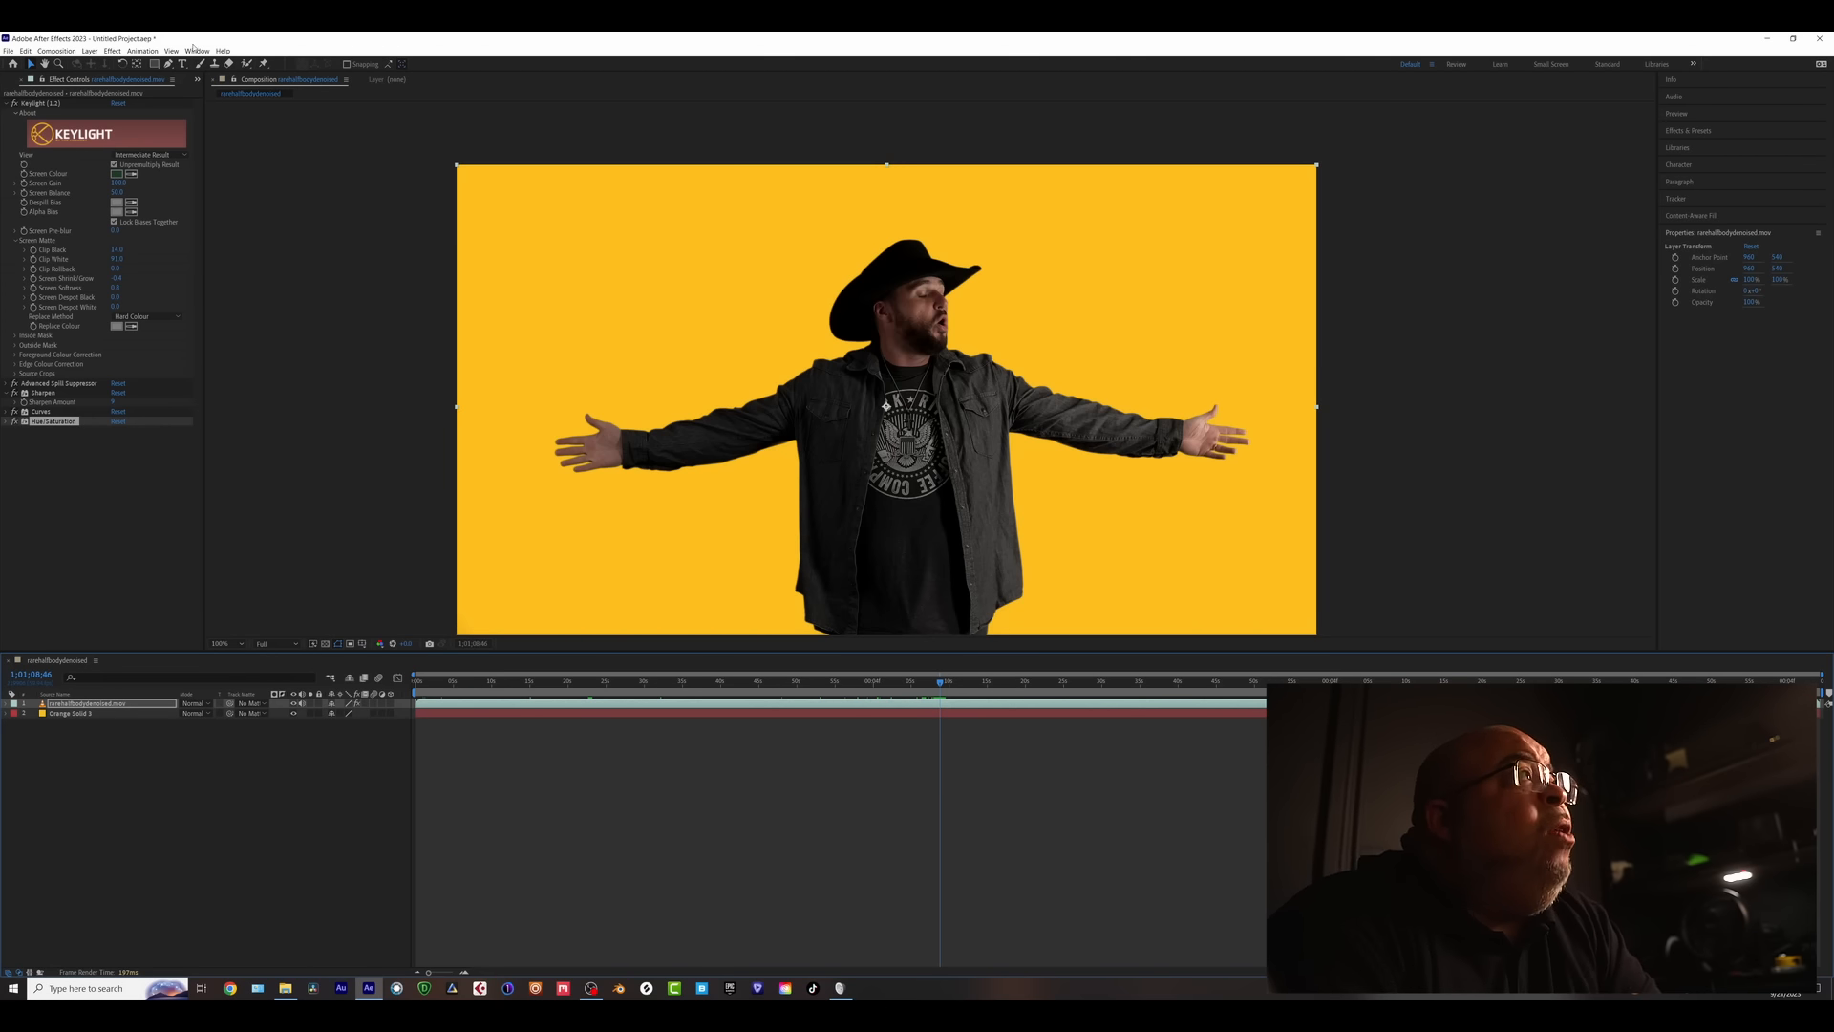
- Add the composition to the Render Queue and open its High Quality output module settings
click(57, 52)
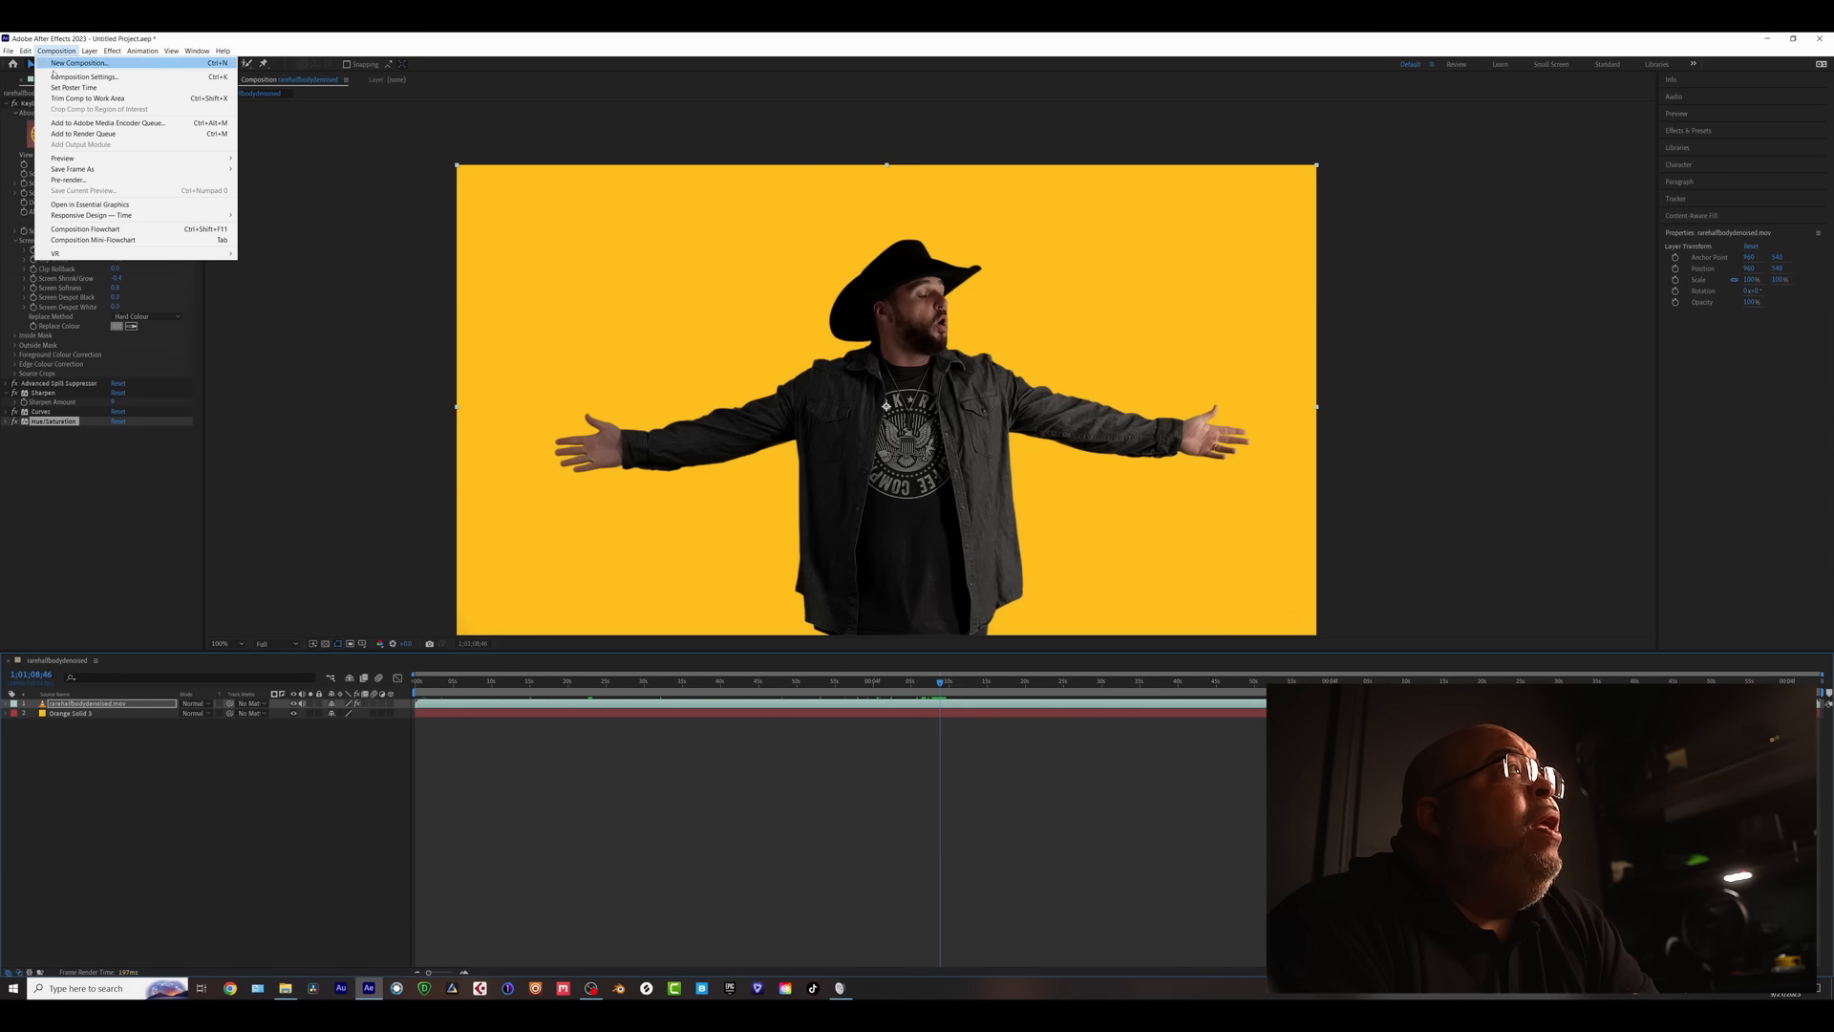
click(84, 134)
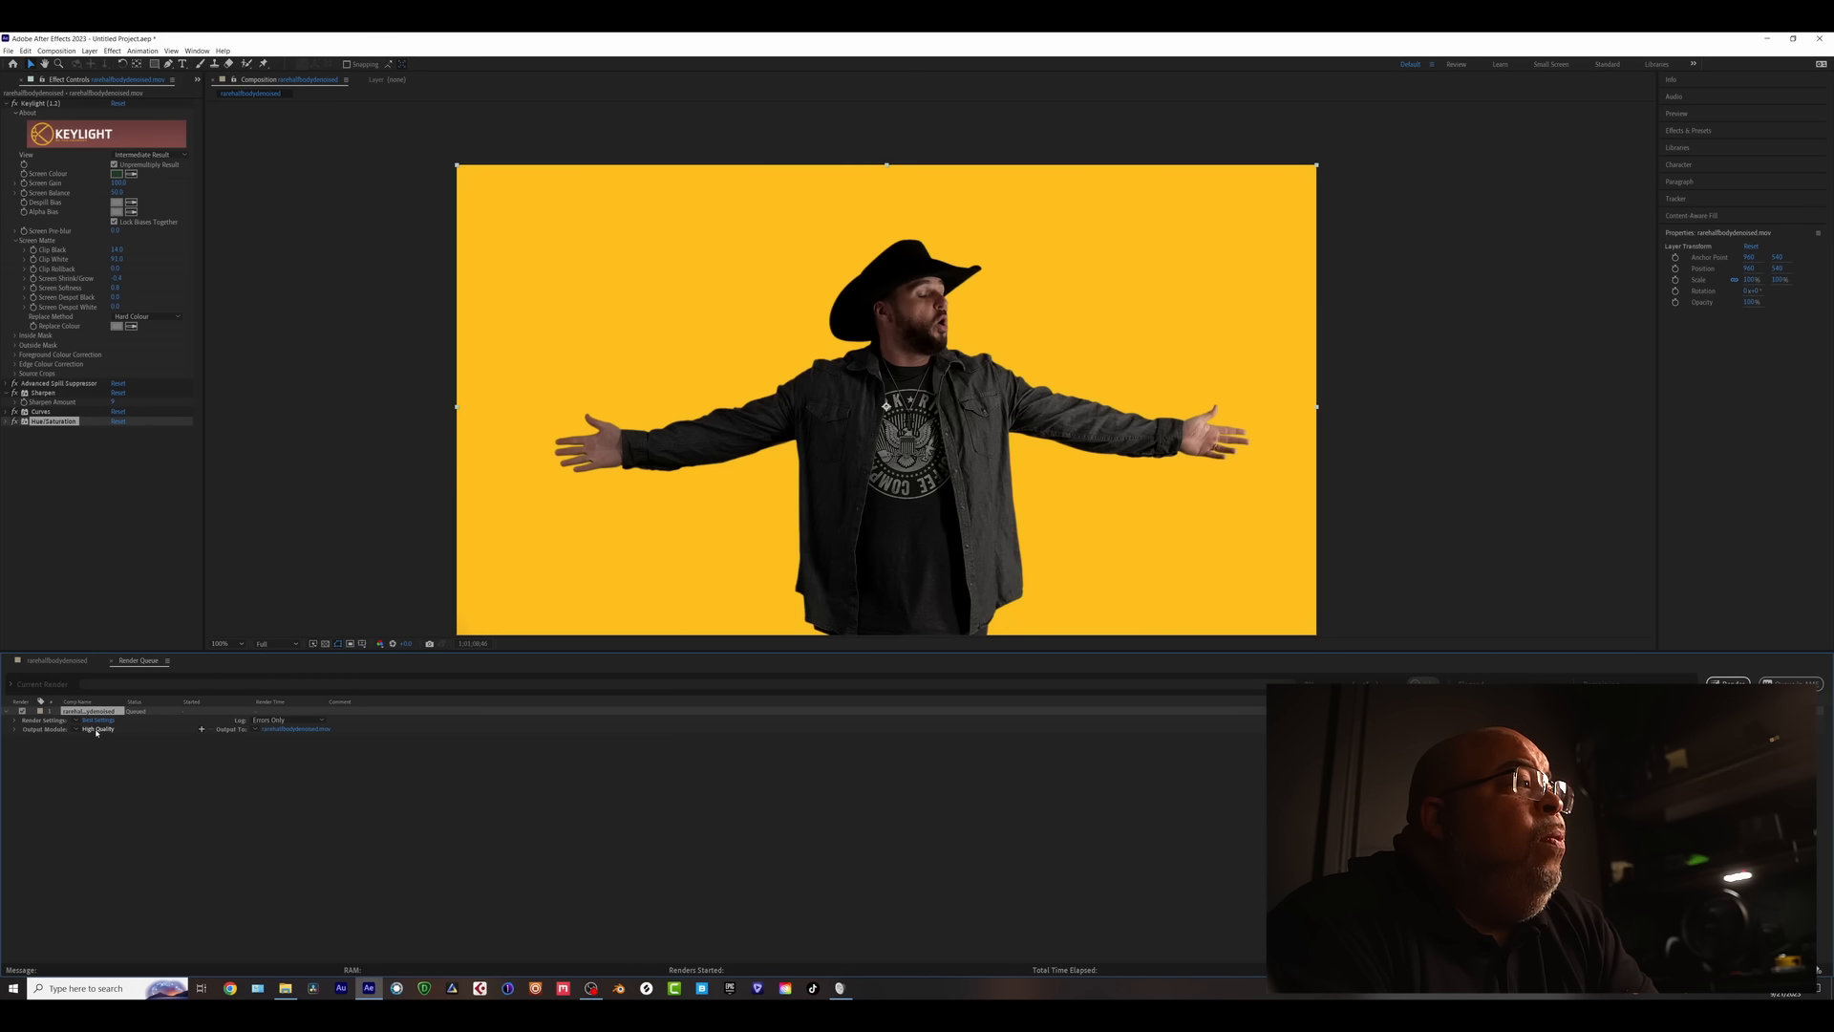
click(98, 730)
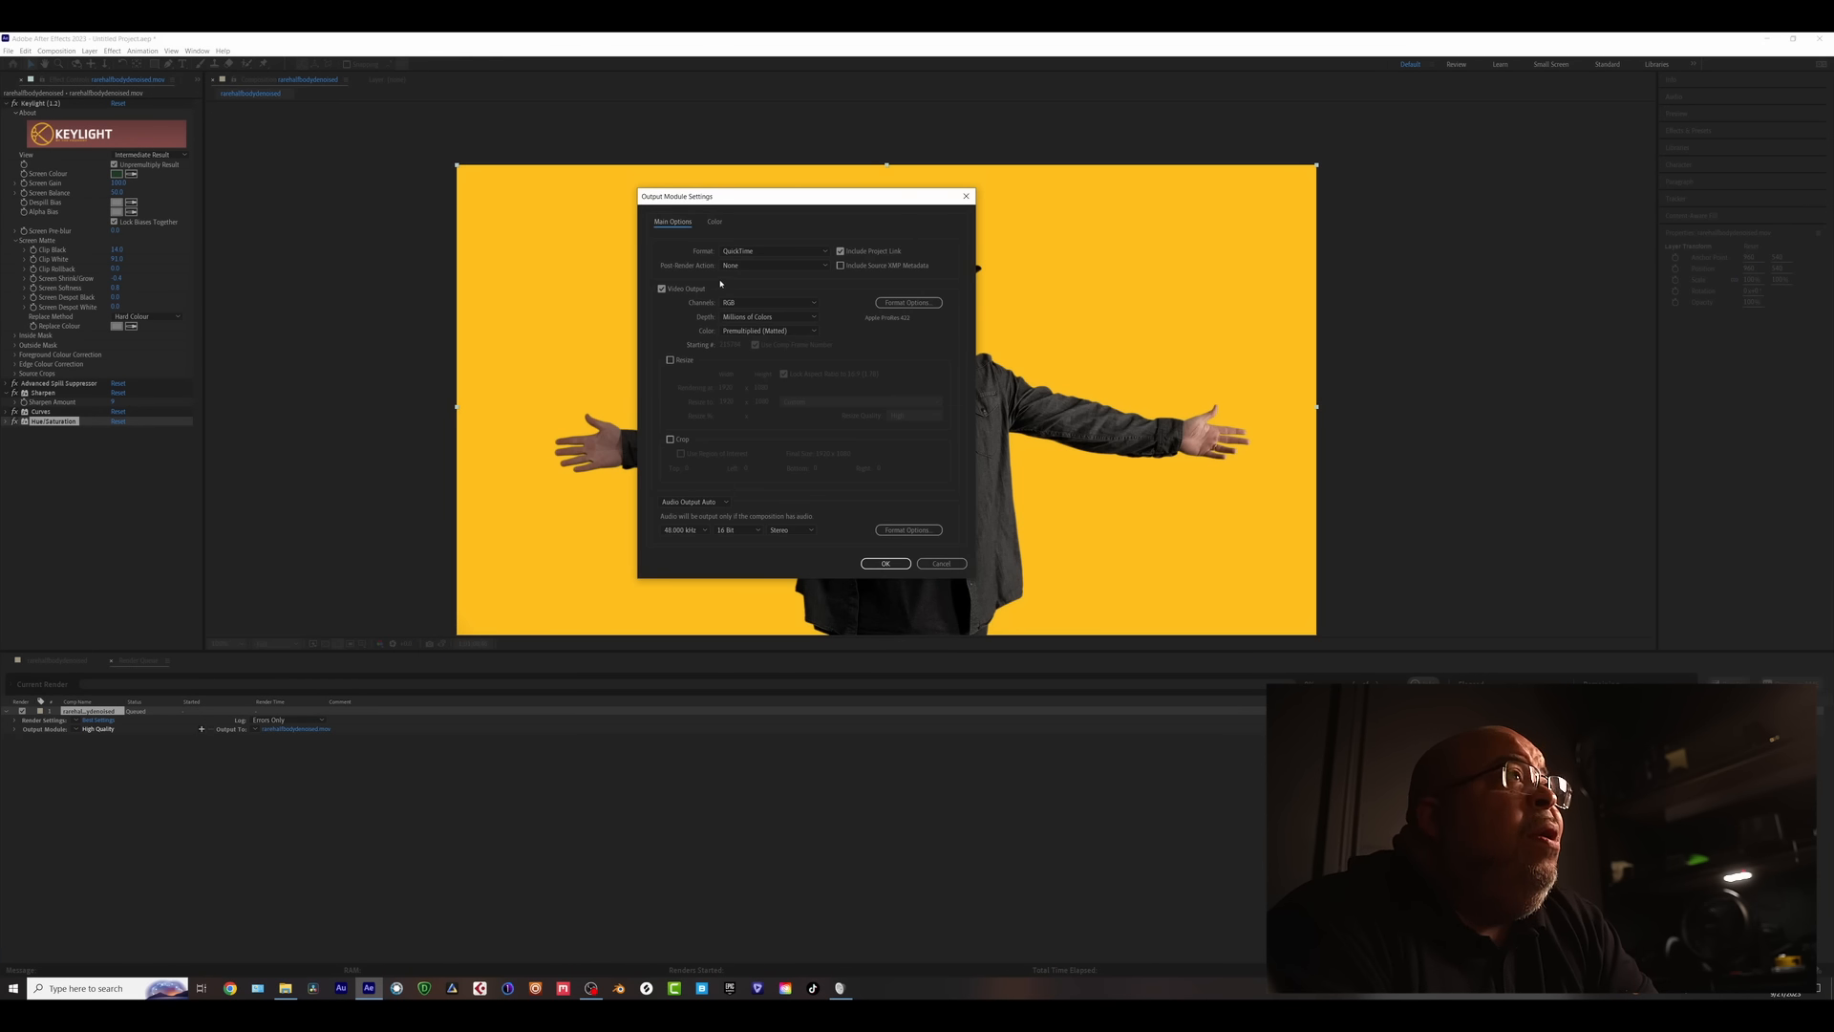
- Set the output Format to PNG Sequence and Channels to RGB + Alpha, then confirm
click(776, 252)
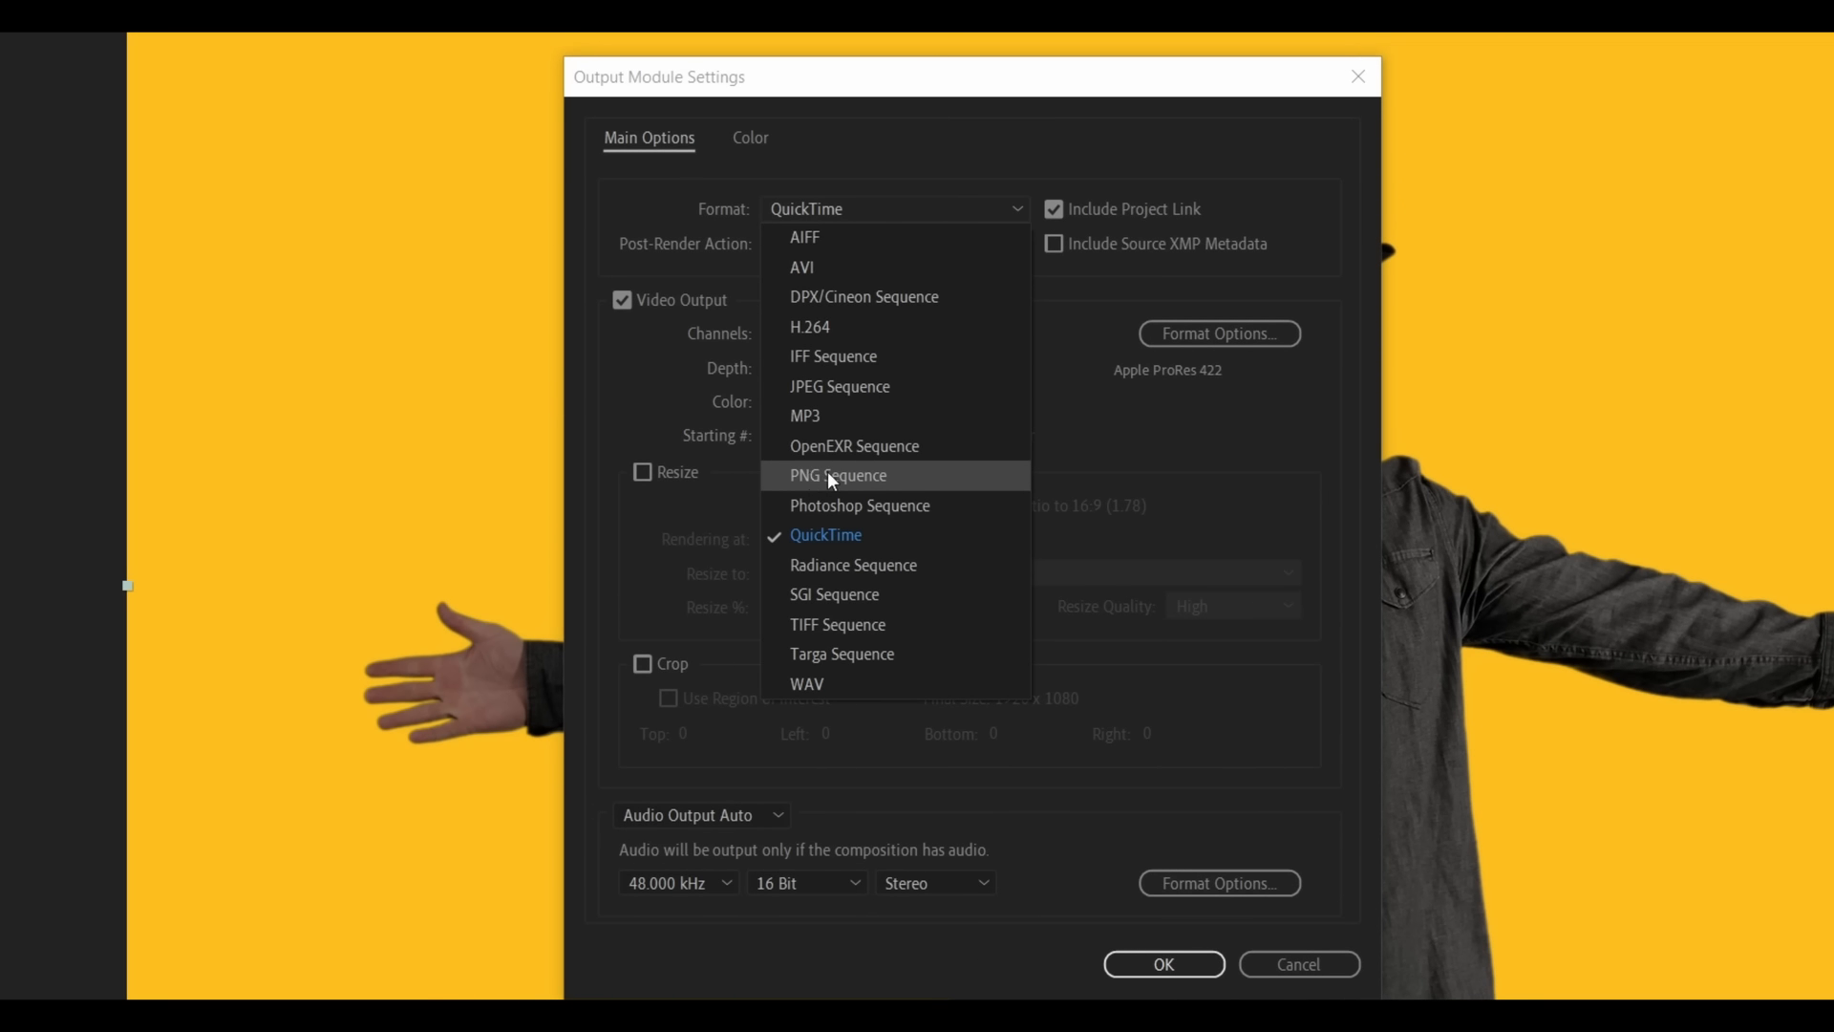
click(847, 481)
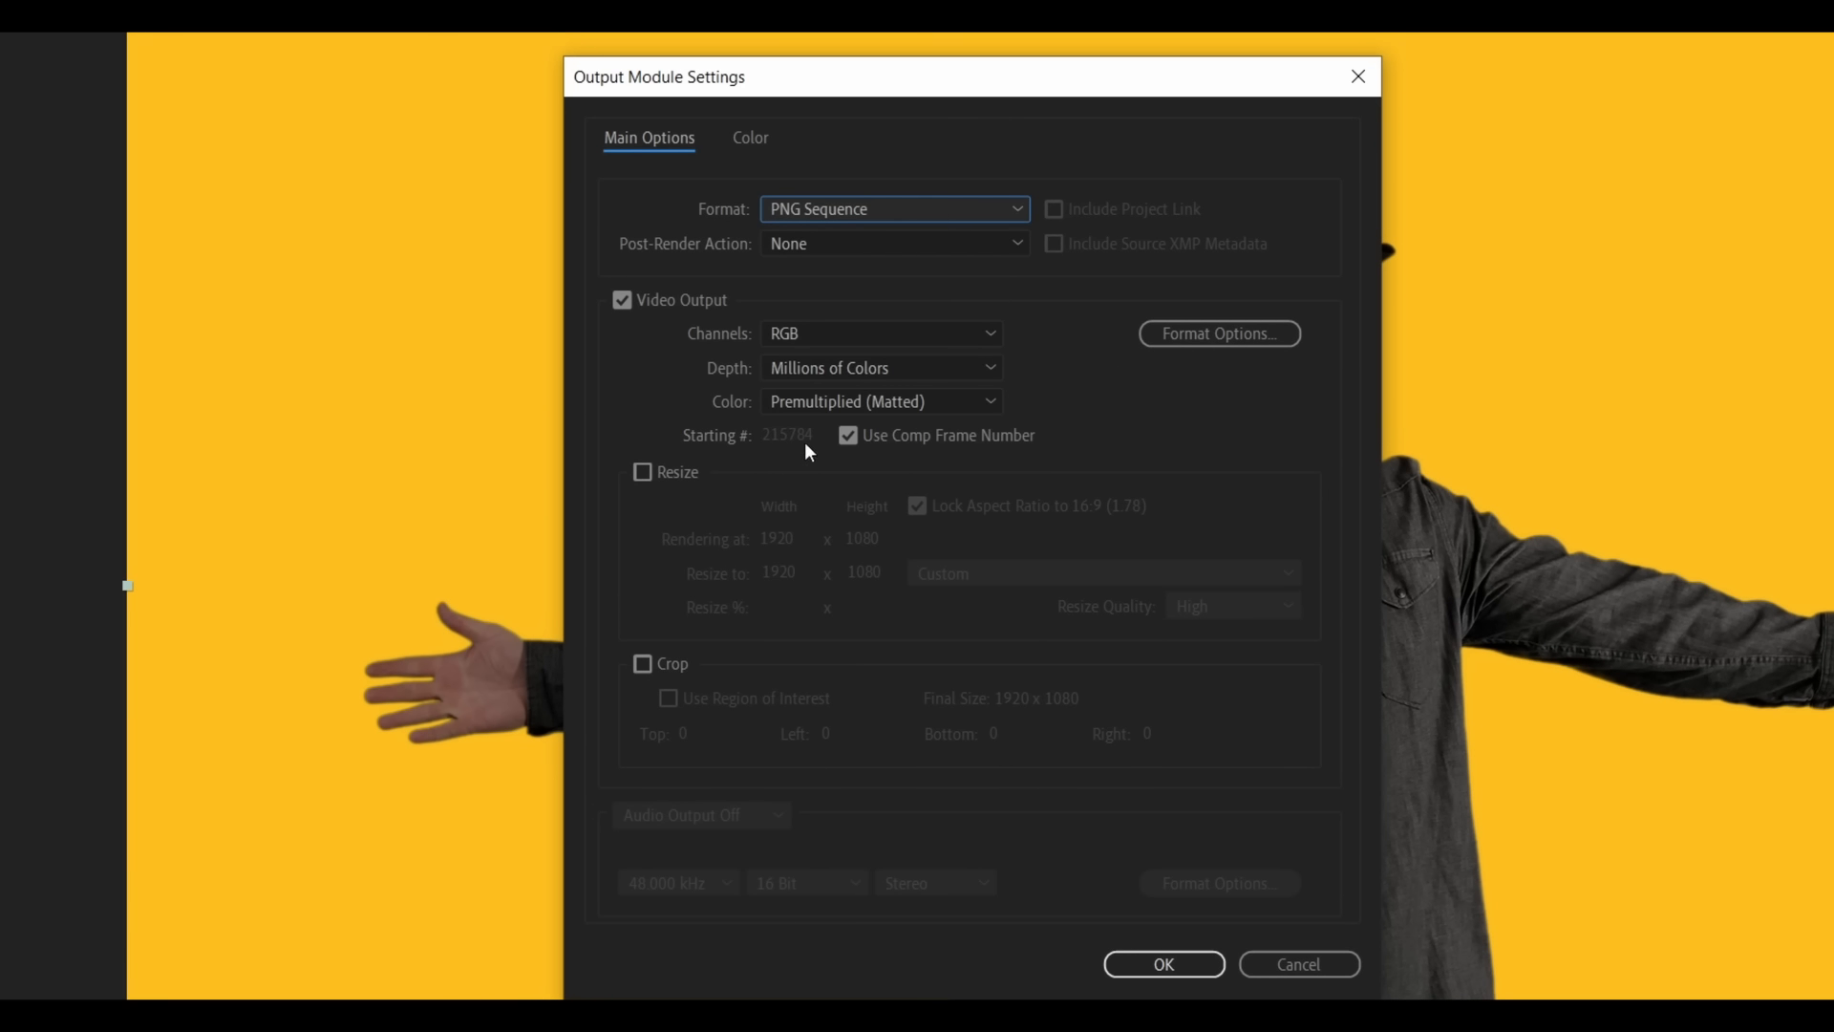
click(795, 344)
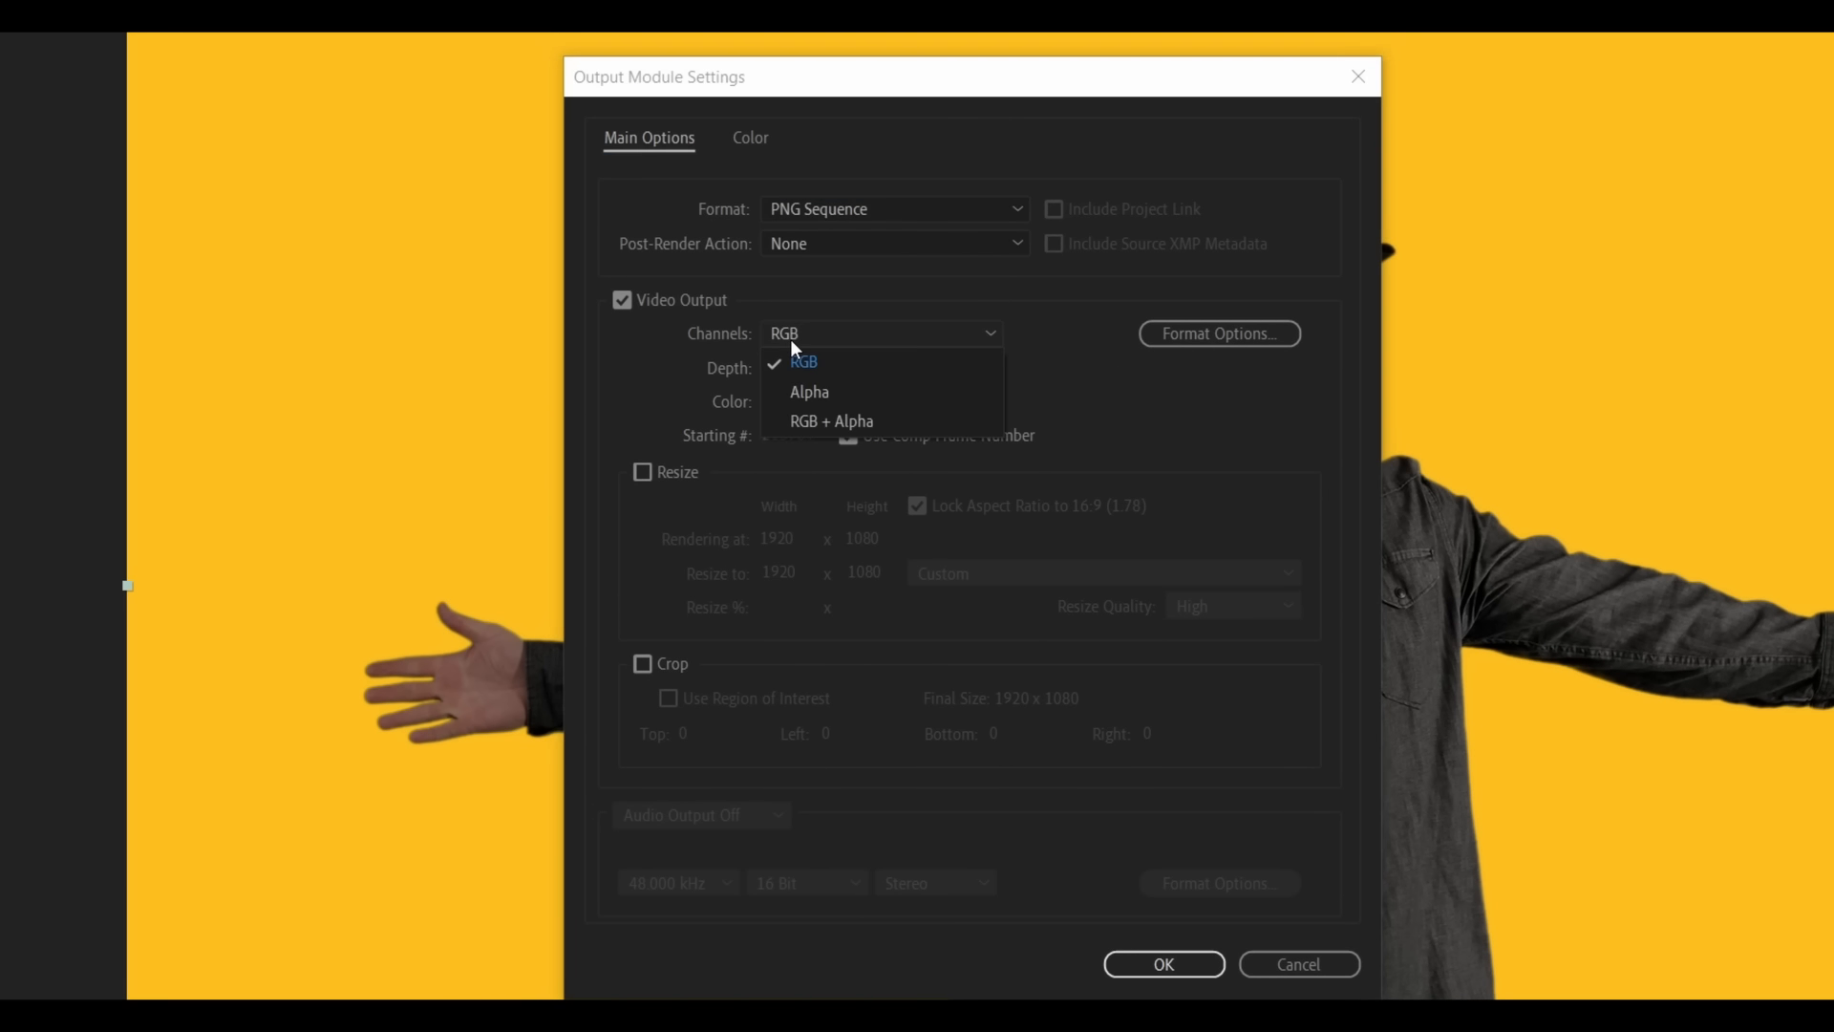
click(826, 426)
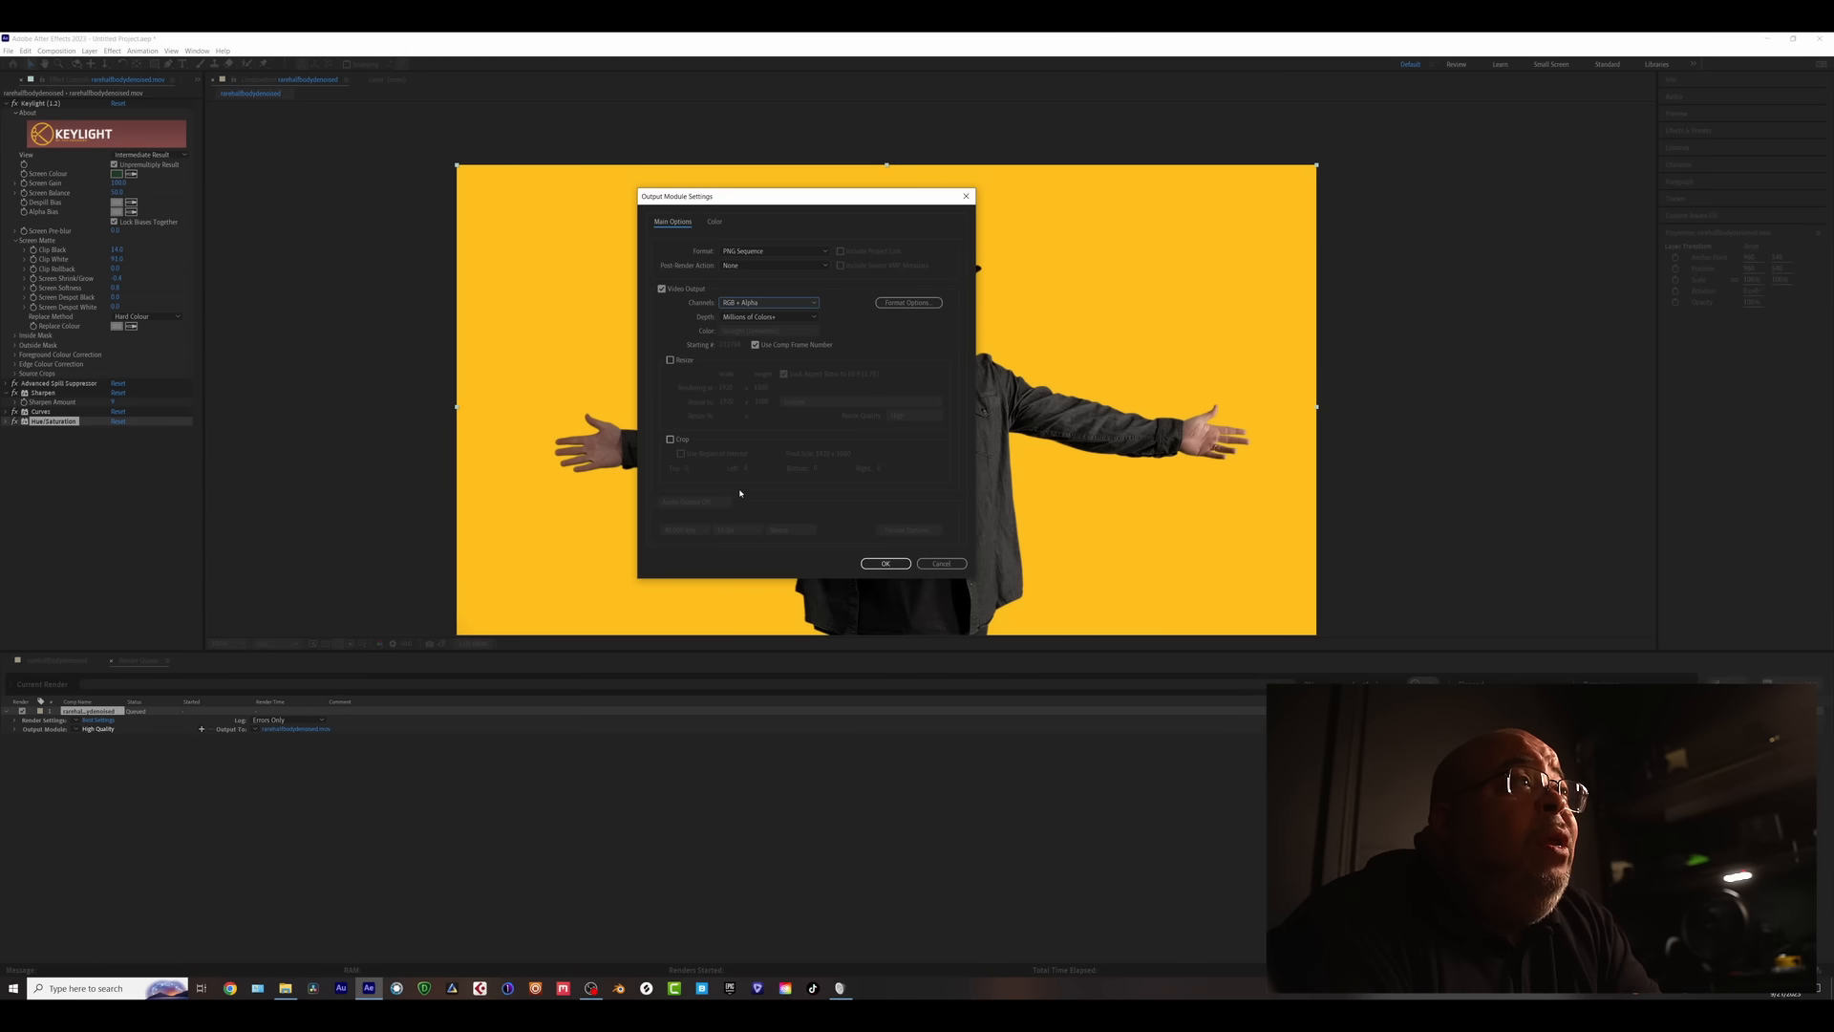
click(886, 564)
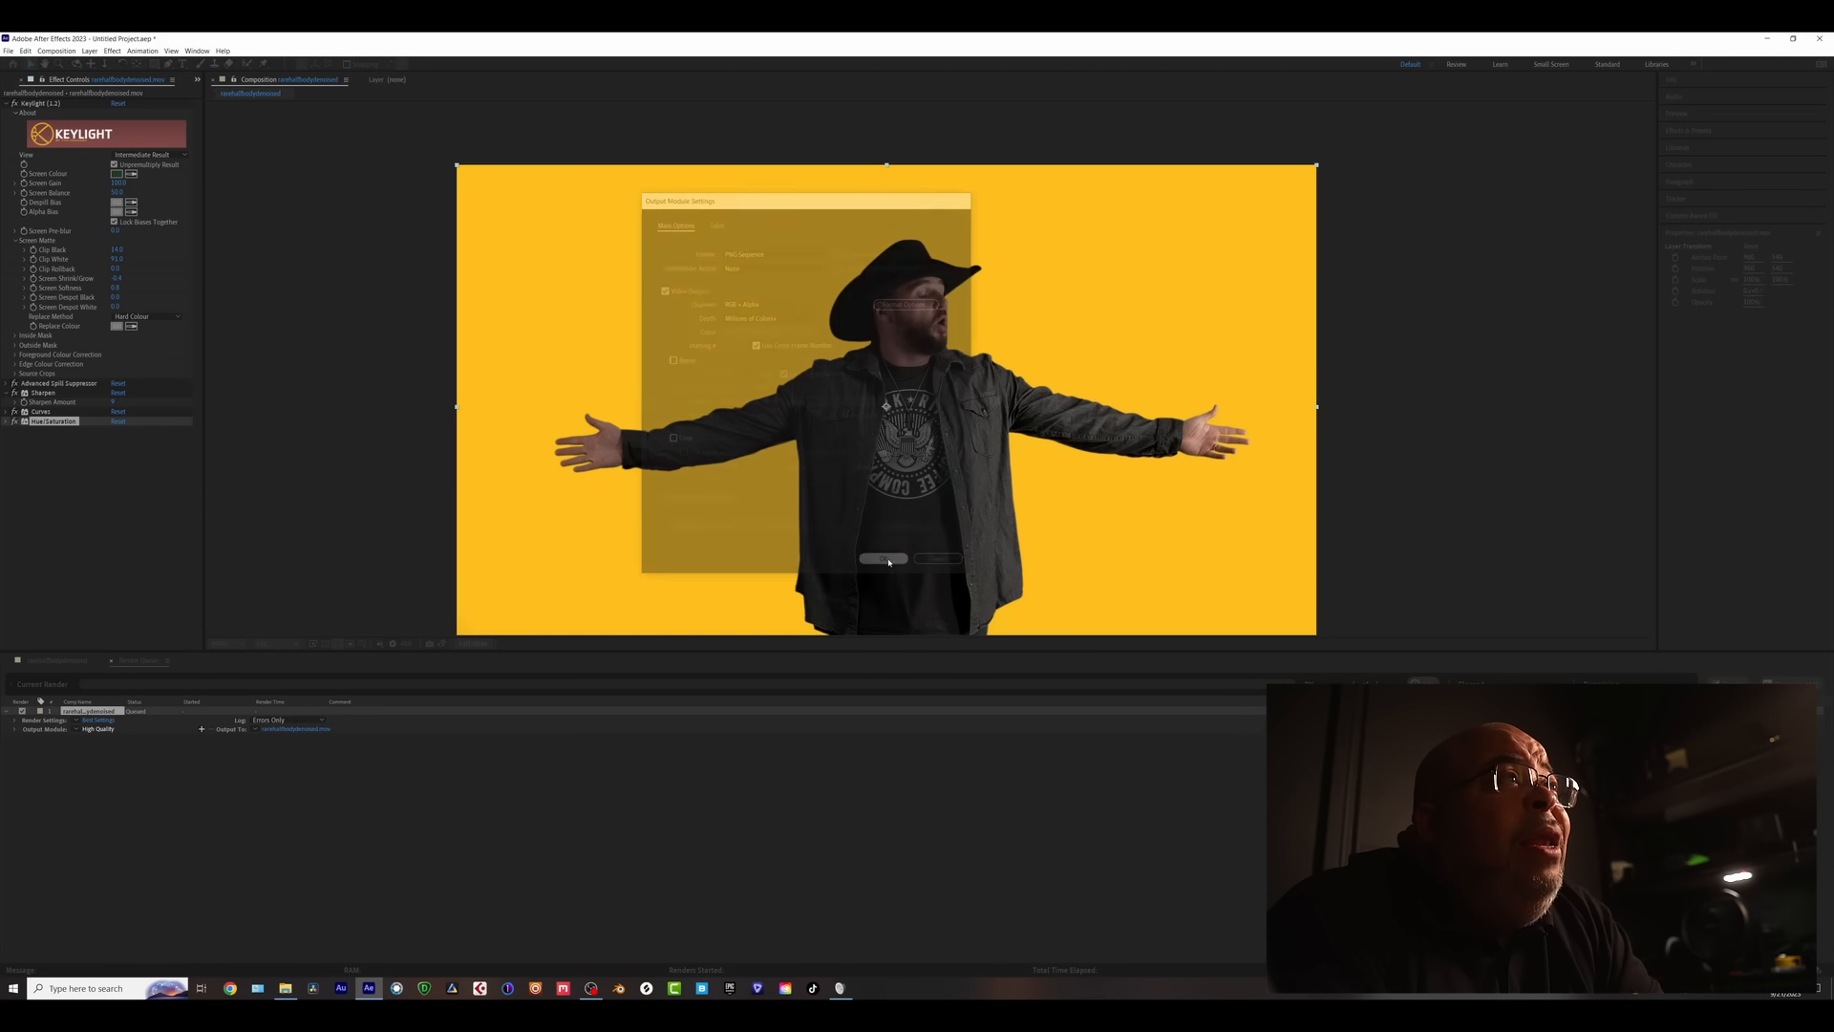
- Point the render output to Desktop > render, saving numbered PNG frames in a rarehalfbodydenoised subfolder
click(277, 729)
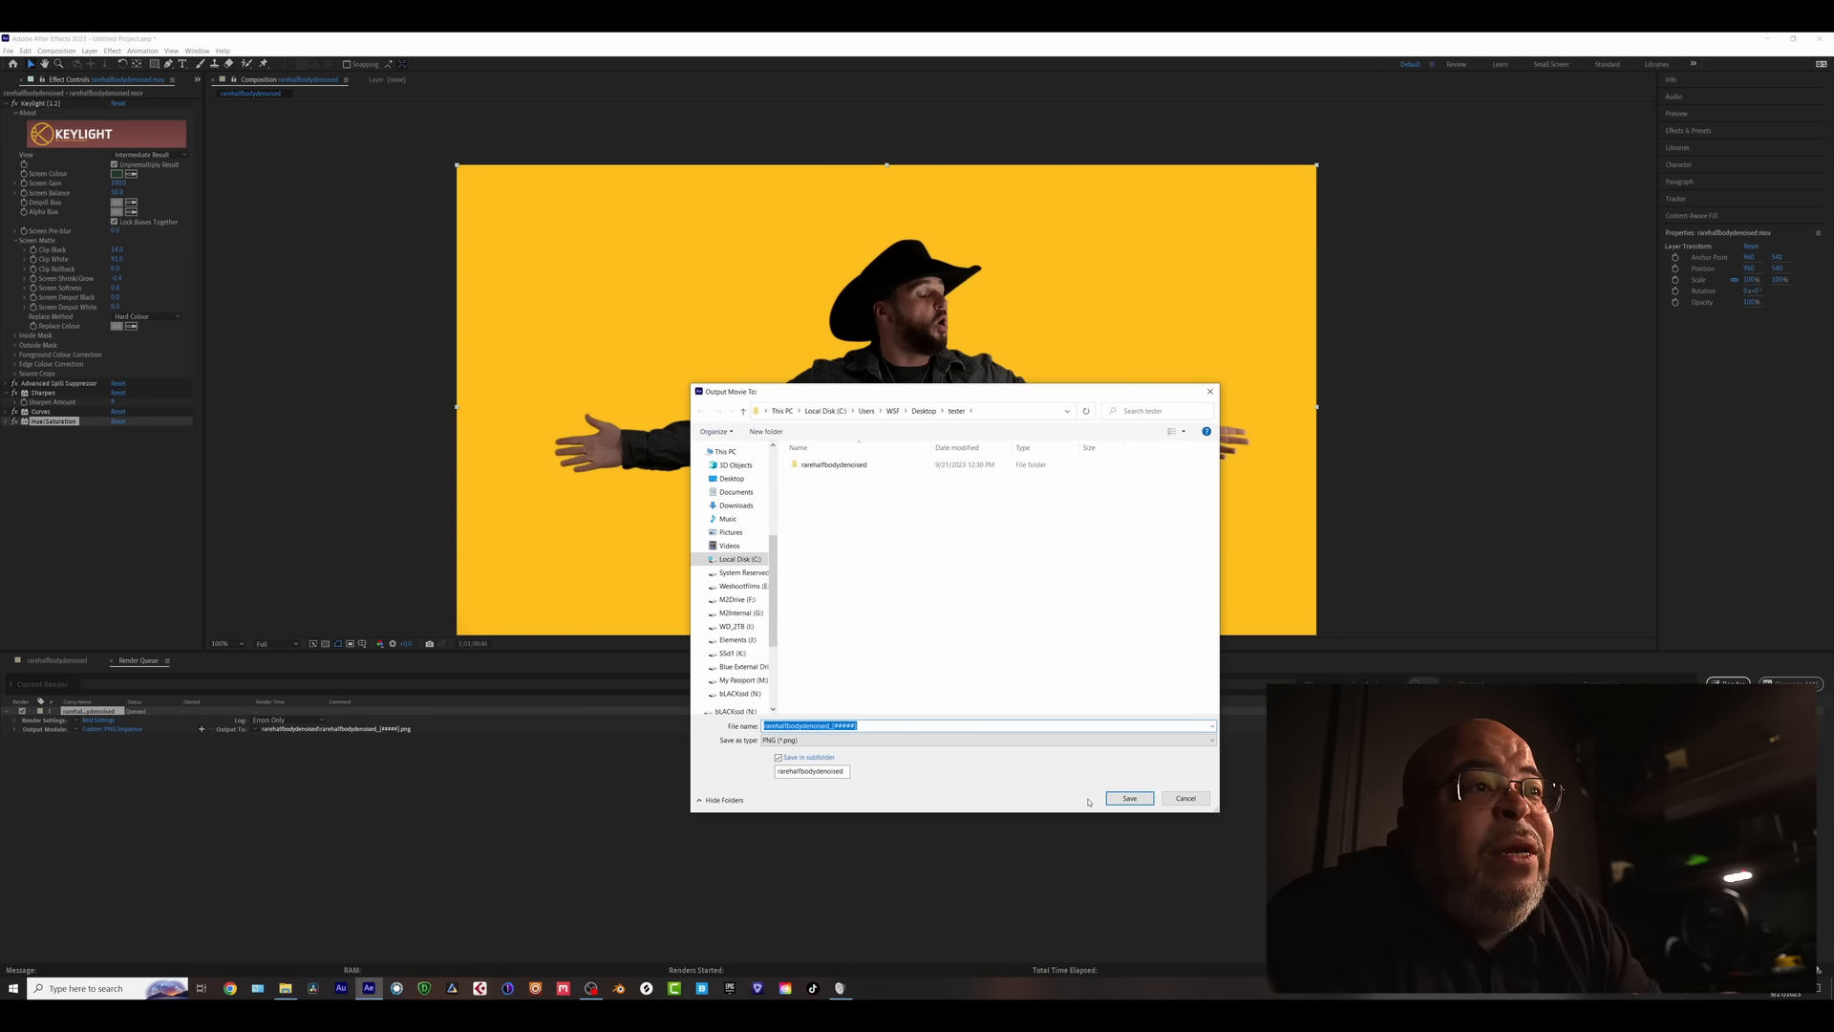
click(1130, 798)
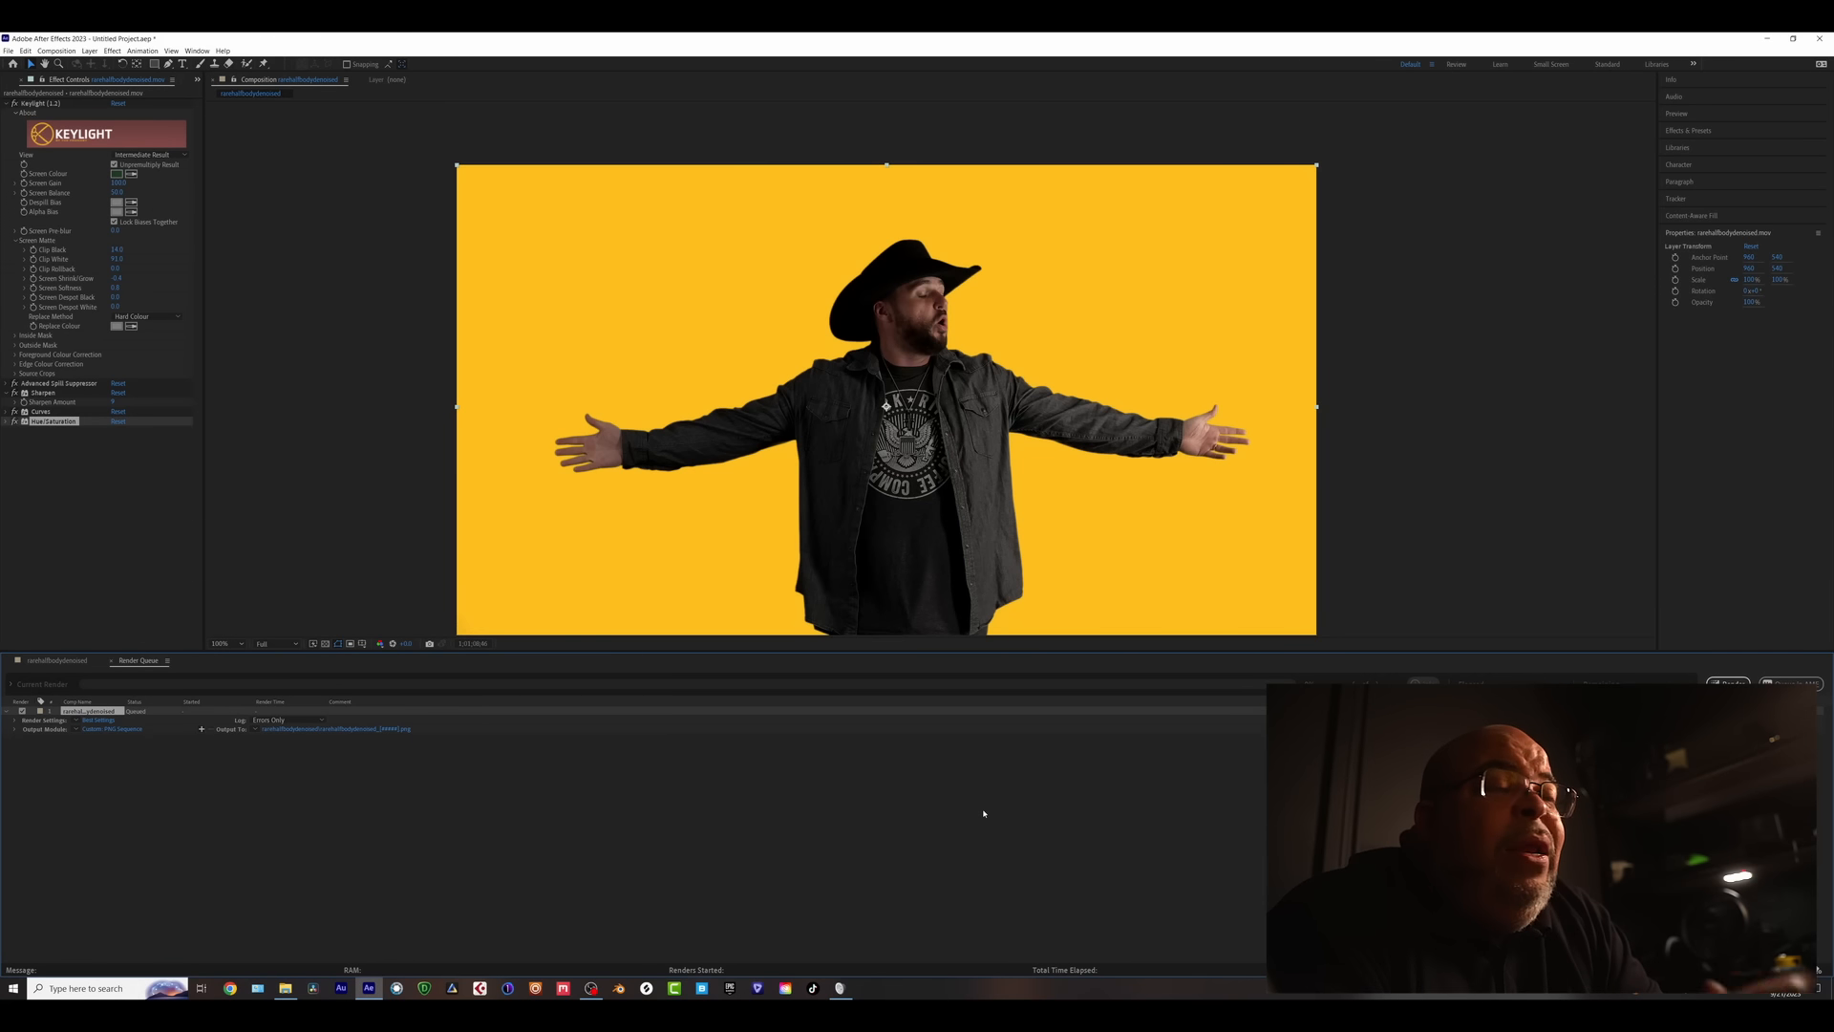